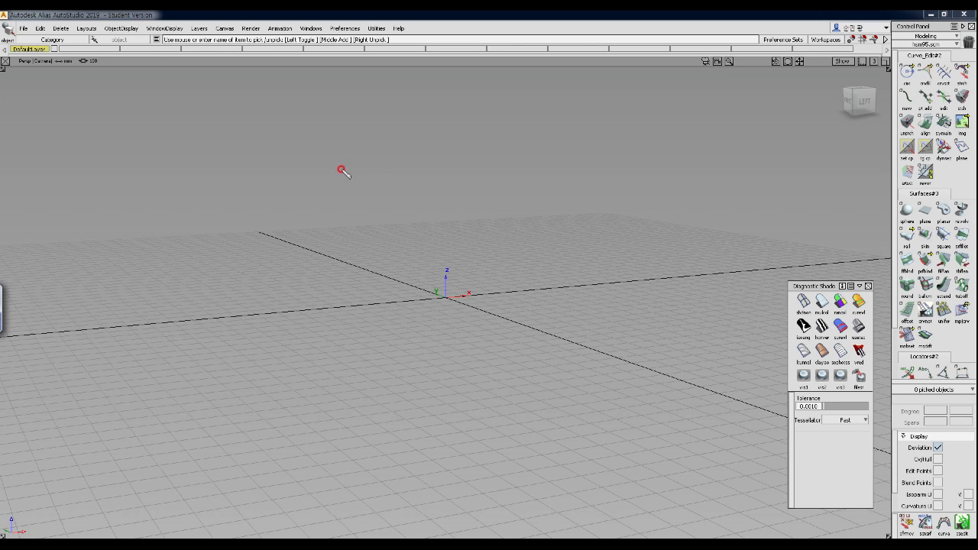
mouse_move(347, 164)
mouse_down()
mouse_move(333, 200)
mouse_move(359, 199)
mouse_up()
mouse_move(471, 156)
mouse_down()
mouse_move(476, 197)
mouse_move(495, 176)
mouse_move(476, 196)
mouse_up()
click(506, 202)
drag(368, 171, 369, 187)
drag(375, 179, 383, 192)
drag(385, 168, 388, 176)
mouse_move(397, 162)
mouse_down()
mouse_move(399, 188)
mouse_move(415, 174)
mouse_up()
mouse_move(418, 163)
mouse_down()
mouse_move(416, 190)
mouse_move(425, 181)
mouse_up()
drag(431, 165, 432, 178)
drag(433, 172, 447, 184)
drag(542, 171, 551, 176)
click(557, 178)
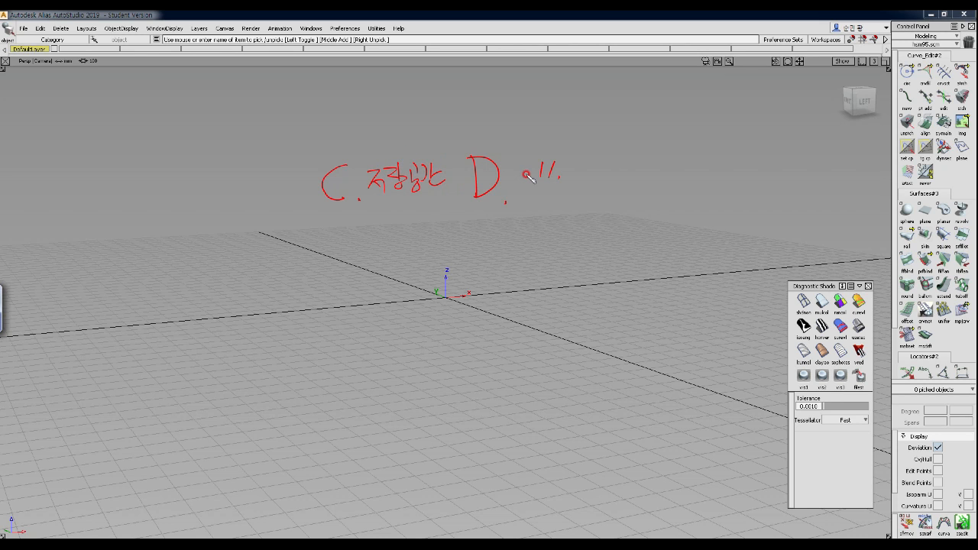
mouse_move(304, 164)
mouse_down()
mouse_move(337, 216)
mouse_move(443, 208)
mouse_move(362, 154)
mouse_move(290, 160)
mouse_up()
mouse_move(342, 216)
mouse_down()
mouse_move(341, 266)
mouse_move(328, 255)
mouse_move(351, 261)
mouse_up()
mouse_move(308, 297)
mouse_down()
mouse_move(321, 294)
mouse_move(314, 317)
mouse_move(345, 291)
mouse_move(367, 317)
mouse_move(415, 295)
mouse_move(443, 309)
mouse_up()
mouse_move(314, 359)
mouse_down()
mouse_move(310, 341)
mouse_move(309, 359)
mouse_move(334, 343)
mouse_move(360, 344)
mouse_move(358, 363)
mouse_move(420, 337)
mouse_move(417, 367)
mouse_move(432, 349)
mouse_move(424, 353)
mouse_up()
drag(416, 354, 431, 353)
drag(424, 359, 426, 360)
click(440, 372)
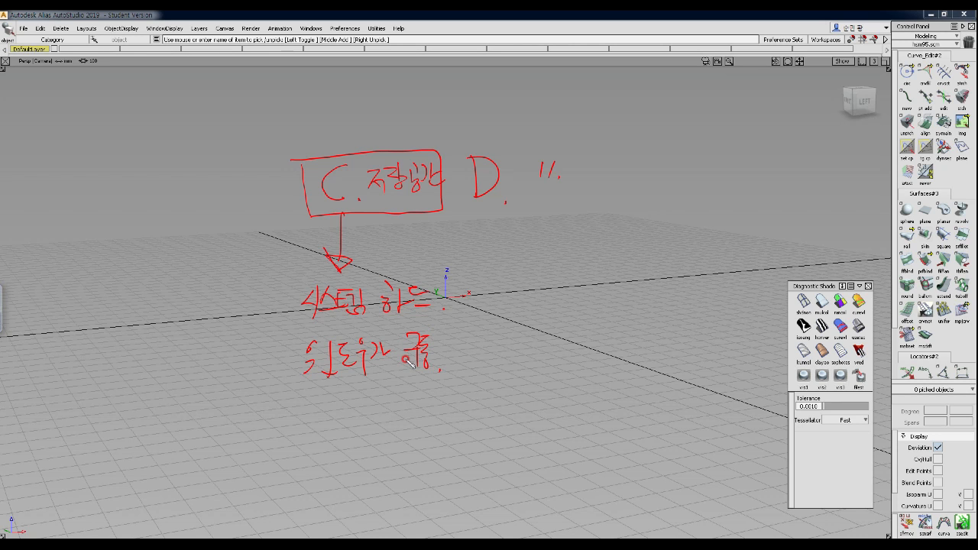
mouse_move(436, 136)
mouse_down()
mouse_move(457, 388)
mouse_move(267, 386)
mouse_move(272, 152)
mouse_move(412, 137)
mouse_up()
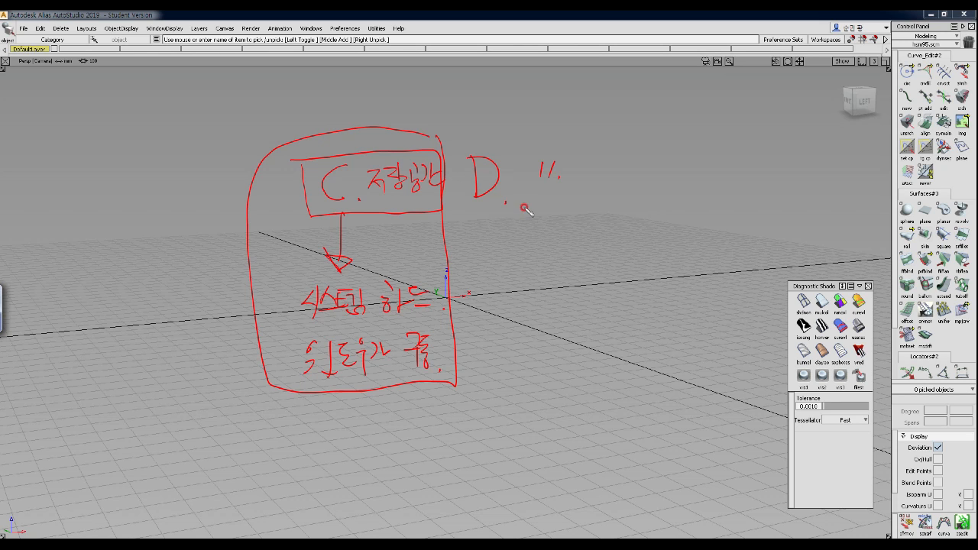
mouse_move(505, 220)
mouse_down()
mouse_move(524, 227)
mouse_move(620, 206)
mouse_move(637, 216)
mouse_move(648, 205)
mouse_move(659, 225)
mouse_move(670, 224)
mouse_up()
mouse_move(512, 258)
mouse_down()
mouse_move(605, 259)
mouse_move(646, 237)
mouse_move(655, 251)
mouse_move(709, 242)
mouse_up()
mouse_move(551, 276)
mouse_down()
mouse_move(476, 210)
mouse_move(484, 220)
mouse_up()
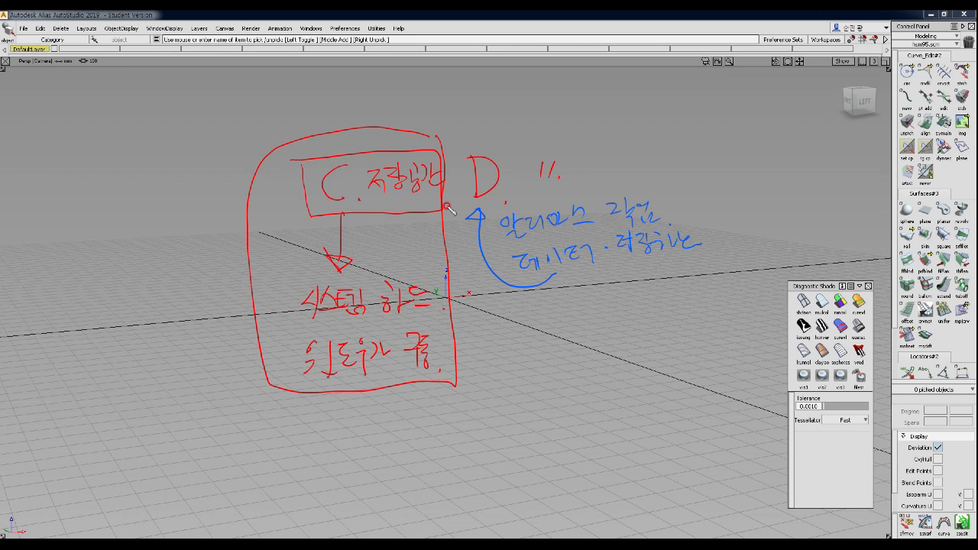
mouse_move(541, 302)
mouse_down()
mouse_move(537, 346)
mouse_move(585, 299)
mouse_move(533, 348)
mouse_move(552, 359)
mouse_move(577, 353)
mouse_move(533, 371)
mouse_move(551, 352)
mouse_move(593, 356)
mouse_move(533, 351)
mouse_up()
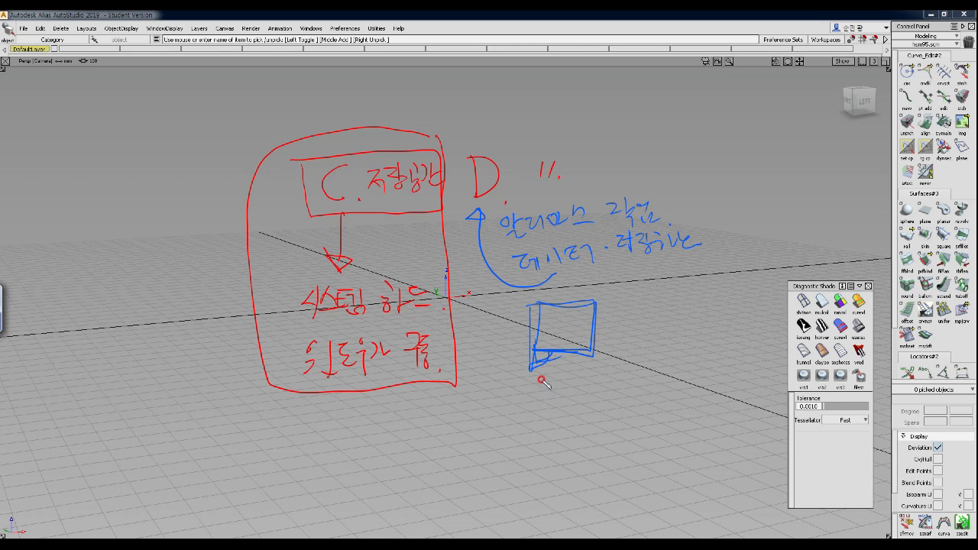
mouse_move(537, 378)
mouse_down()
mouse_move(566, 398)
mouse_move(571, 379)
mouse_move(591, 379)
mouse_up()
mouse_move(620, 368)
mouse_down()
mouse_move(630, 382)
mouse_move(642, 369)
mouse_move(652, 377)
mouse_move(635, 417)
mouse_up()
click(651, 388)
click(657, 410)
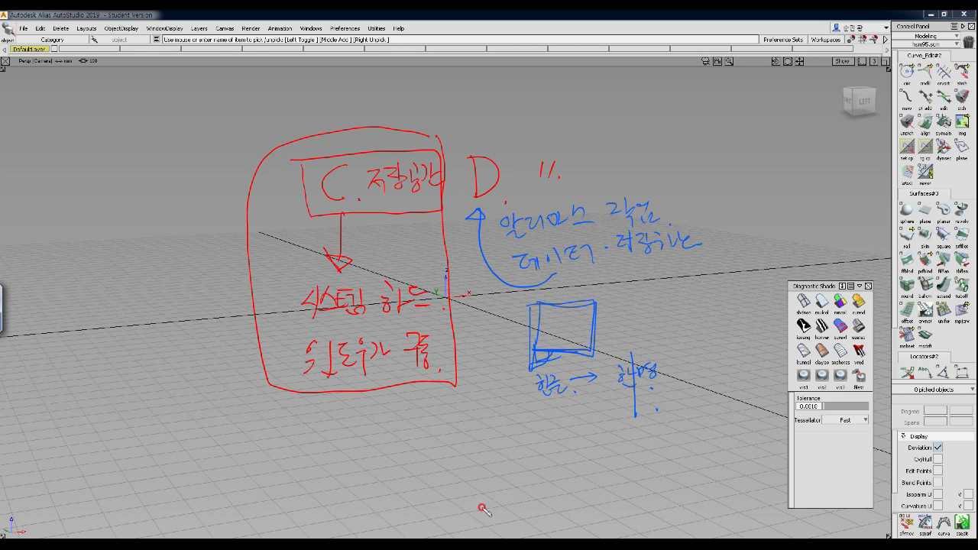
drag(566, 427, 566, 401)
drag(557, 411, 574, 411)
mouse_move(540, 441)
mouse_down()
mouse_move(541, 457)
mouse_move(573, 441)
mouse_up()
drag(569, 442, 574, 452)
mouse_move(574, 442)
mouse_down()
mouse_move(581, 451)
mouse_move(622, 440)
mouse_move(617, 450)
mouse_up()
click(590, 447)
drag(624, 434, 630, 451)
drag(629, 437, 639, 437)
drag(631, 443, 638, 442)
mouse_move(635, 443)
mouse_down()
mouse_move(648, 451)
mouse_move(683, 428)
mouse_move(733, 430)
mouse_move(514, 473)
mouse_up()
click(733, 438)
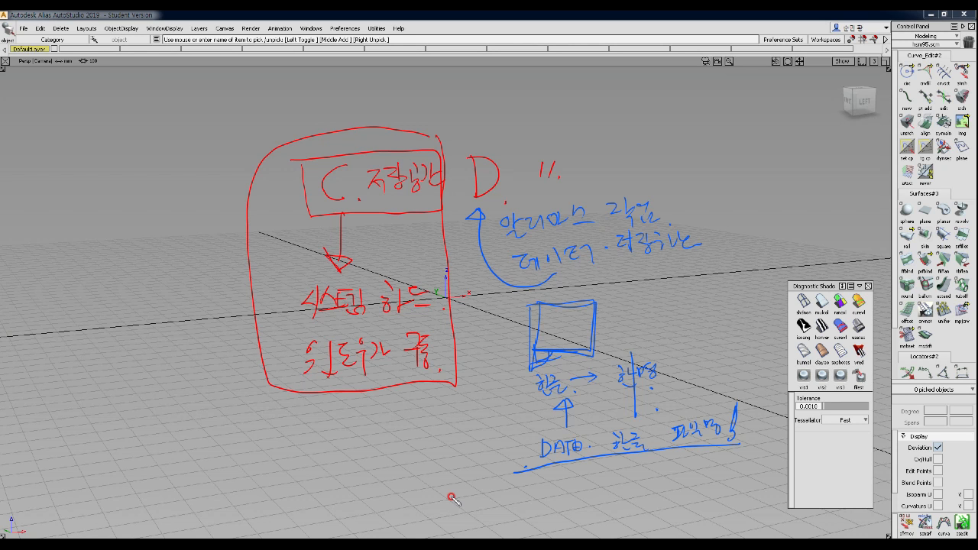
drag(638, 409, 646, 441)
drag(632, 477, 643, 479)
click(666, 483)
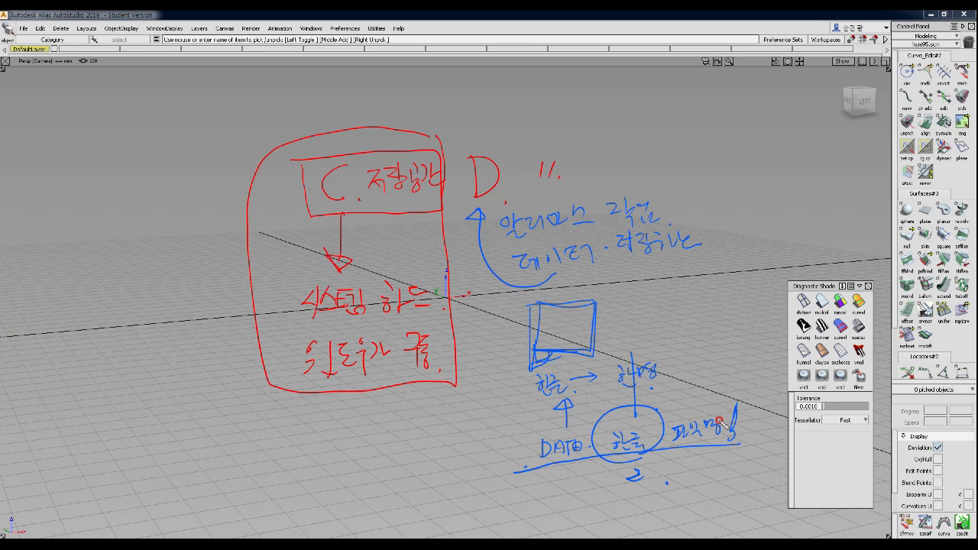
mouse_move(529, 307)
mouse_down()
mouse_move(519, 381)
mouse_move(585, 349)
mouse_move(527, 373)
mouse_move(554, 359)
mouse_move(532, 303)
mouse_up()
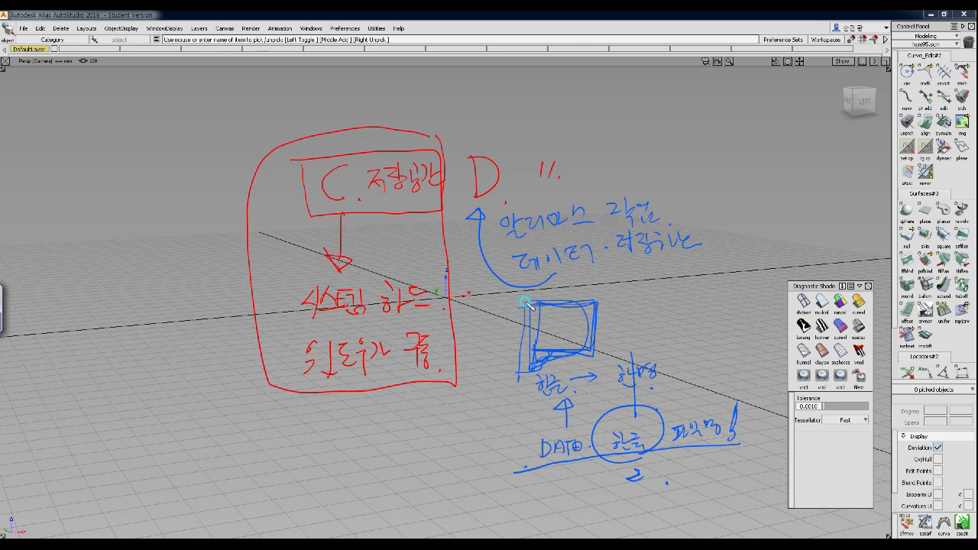
drag(551, 461, 720, 446)
click(705, 472)
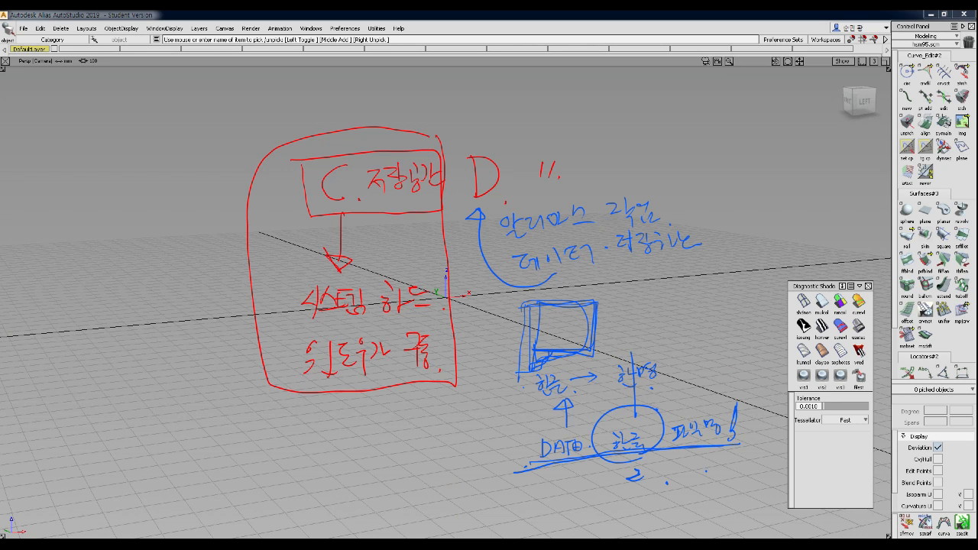
key(Escape)
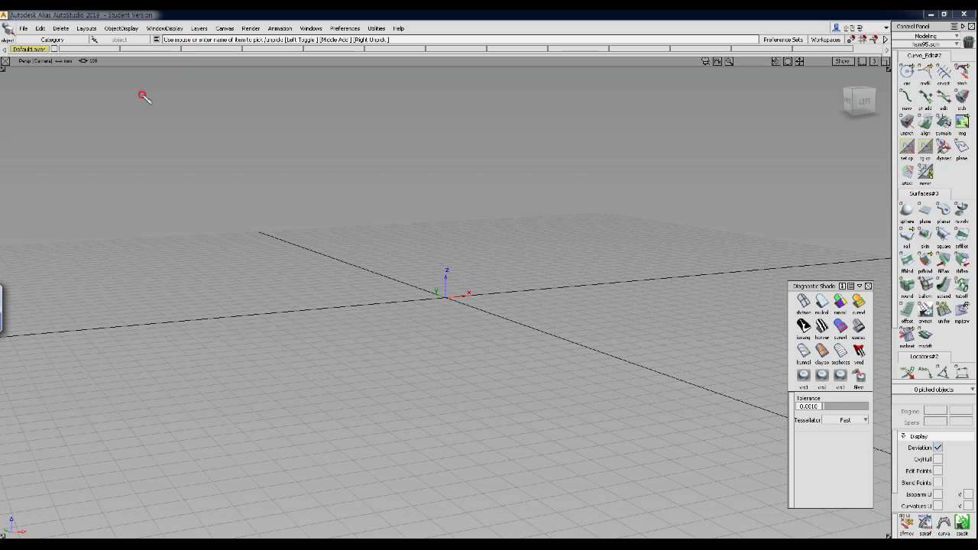
mouse_move(160, 92)
mouse_down()
mouse_move(187, 96)
mouse_move(185, 105)
mouse_up()
mouse_move(184, 100)
mouse_down()
mouse_move(234, 92)
mouse_move(225, 103)
mouse_up()
mouse_move(240, 93)
mouse_down()
mouse_move(252, 109)
mouse_move(262, 93)
mouse_move(272, 110)
mouse_move(343, 101)
mouse_up()
click(283, 111)
drag(328, 107, 364, 107)
mouse_move(367, 92)
mouse_down()
mouse_move(370, 104)
mouse_move(389, 104)
mouse_up()
drag(278, 115, 416, 111)
mouse_move(294, 148)
mouse_down()
mouse_move(296, 176)
mouse_move(307, 162)
mouse_move(295, 175)
mouse_move(323, 175)
mouse_up()
click(319, 159)
click(321, 162)
drag(338, 149, 330, 174)
drag(343, 167, 338, 171)
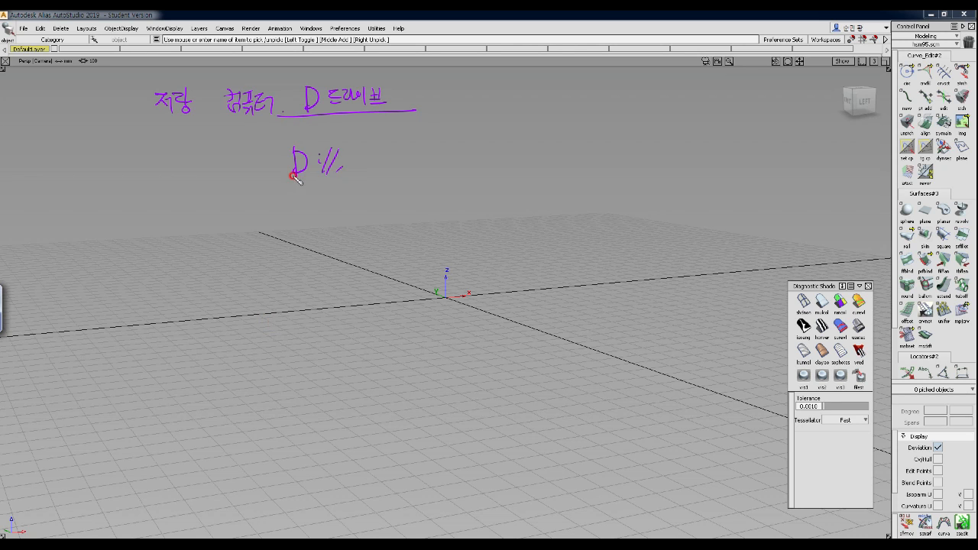
mouse_move(275, 180)
mouse_down()
mouse_move(345, 174)
mouse_move(282, 144)
mouse_move(347, 175)
mouse_up()
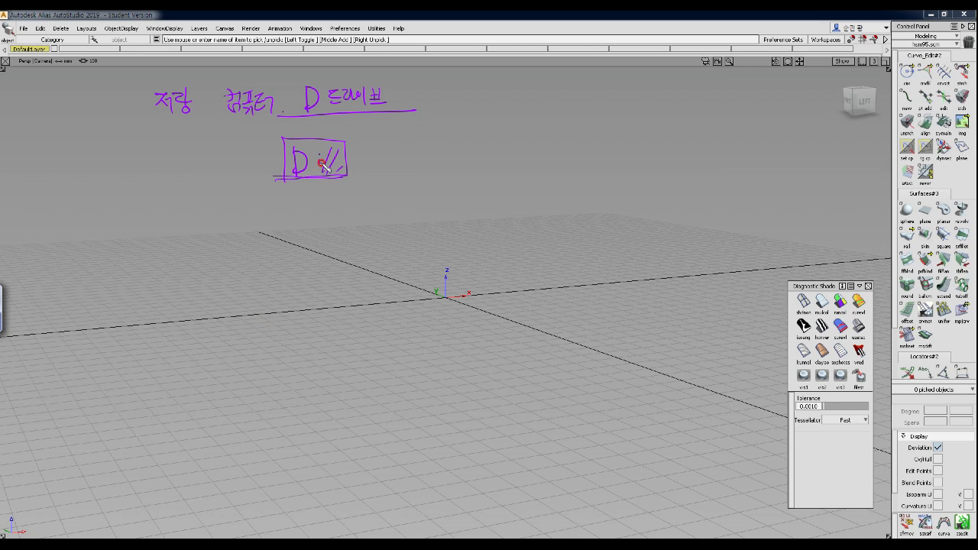
mouse_move(175, 152)
mouse_down()
mouse_move(202, 166)
mouse_move(219, 153)
mouse_move(245, 164)
mouse_move(255, 152)
mouse_move(260, 162)
mouse_up()
mouse_move(208, 184)
mouse_down()
mouse_move(189, 197)
mouse_move(258, 184)
mouse_move(265, 196)
mouse_up()
drag(154, 210, 286, 197)
click(236, 188)
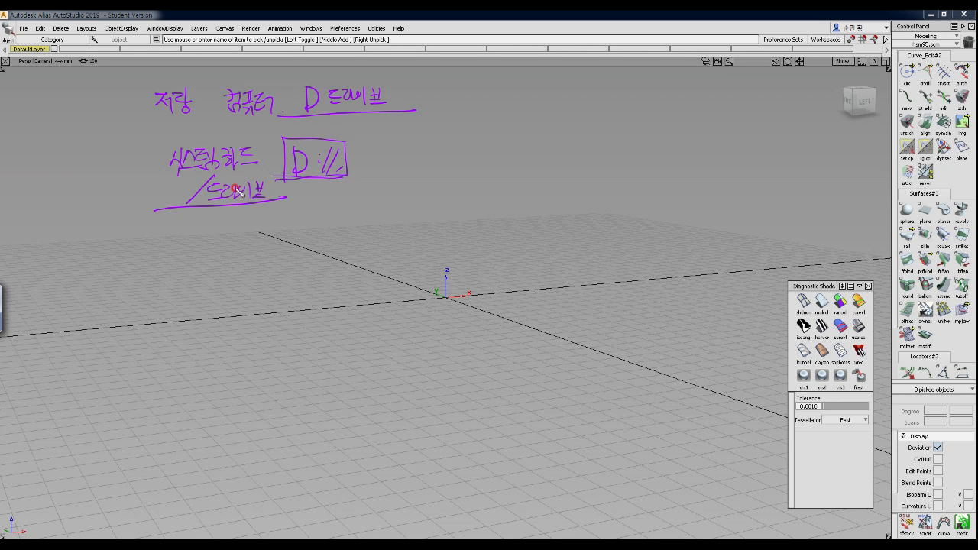
mouse_move(191, 217)
mouse_down()
mouse_move(220, 257)
mouse_move(181, 255)
mouse_up()
drag(299, 186, 314, 184)
mouse_move(304, 188)
mouse_down()
mouse_move(301, 204)
mouse_move(314, 206)
mouse_up()
mouse_move(300, 197)
mouse_down()
mouse_move(312, 195)
mouse_move(305, 234)
mouse_up()
click(318, 205)
mouse_move(306, 223)
mouse_down()
mouse_move(316, 220)
mouse_move(318, 244)
mouse_move(302, 273)
mouse_up()
drag(301, 260, 315, 257)
click(325, 264)
mouse_move(281, 127)
mouse_down()
mouse_move(283, 283)
mouse_move(393, 119)
mouse_up()
mouse_move(273, 127)
mouse_down()
mouse_move(280, 288)
mouse_move(405, 284)
mouse_up()
drag(391, 117, 409, 288)
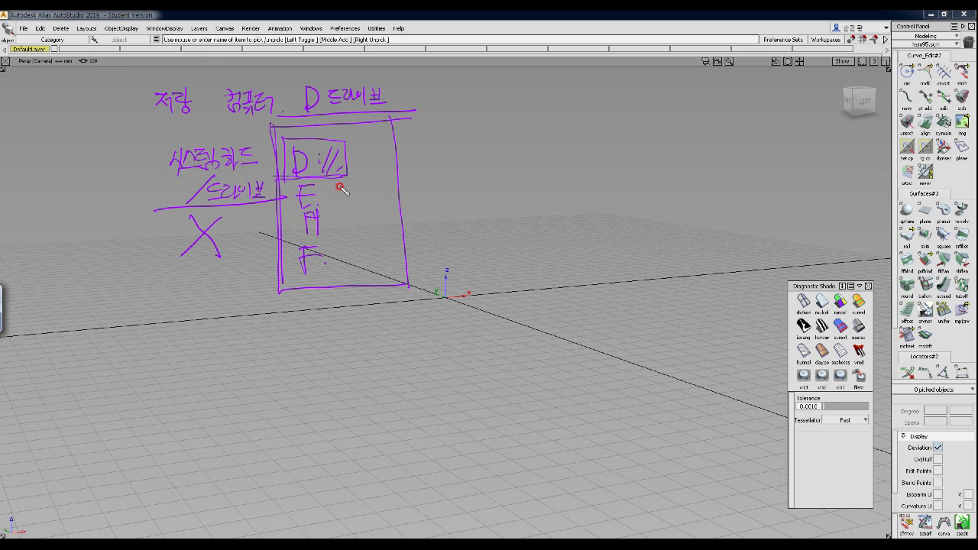
mouse_move(289, 174)
mouse_down()
mouse_move(328, 130)
mouse_move(309, 171)
mouse_up()
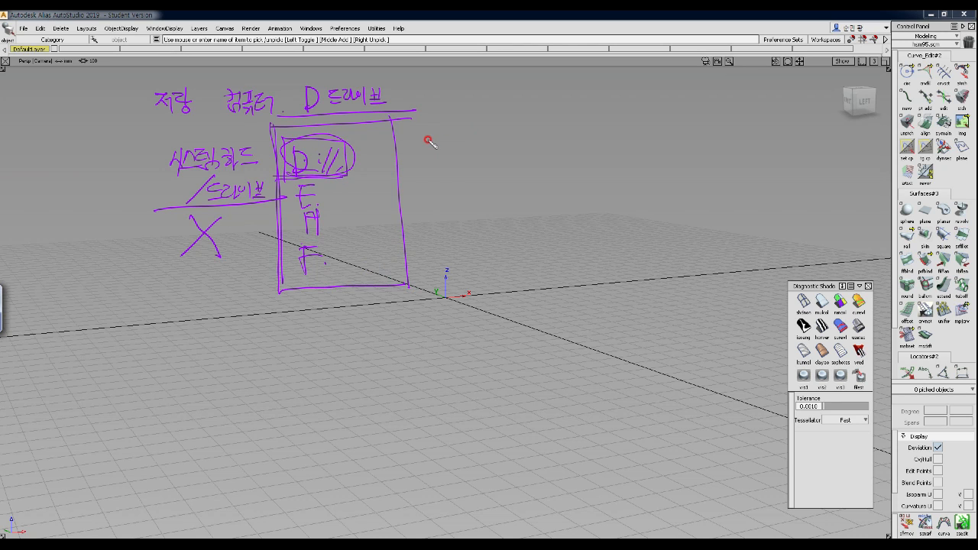
mouse_move(425, 131)
mouse_down()
mouse_move(480, 131)
mouse_move(457, 162)
mouse_move(421, 166)
mouse_move(445, 163)
mouse_move(430, 171)
mouse_move(428, 192)
mouse_up()
mouse_move(433, 180)
mouse_down()
mouse_move(439, 192)
mouse_move(446, 177)
mouse_move(469, 192)
mouse_up()
drag(411, 197, 497, 193)
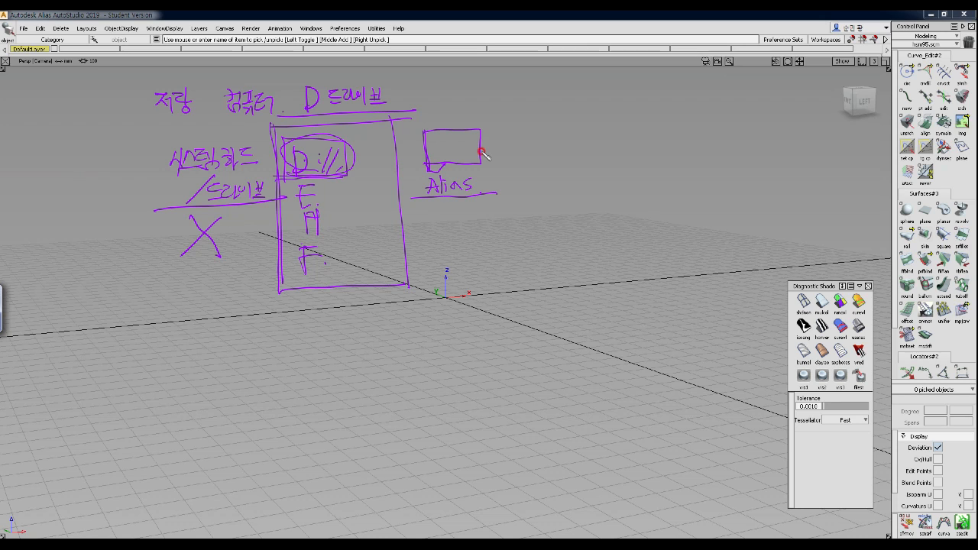
drag(419, 128, 417, 170)
drag(422, 128, 426, 170)
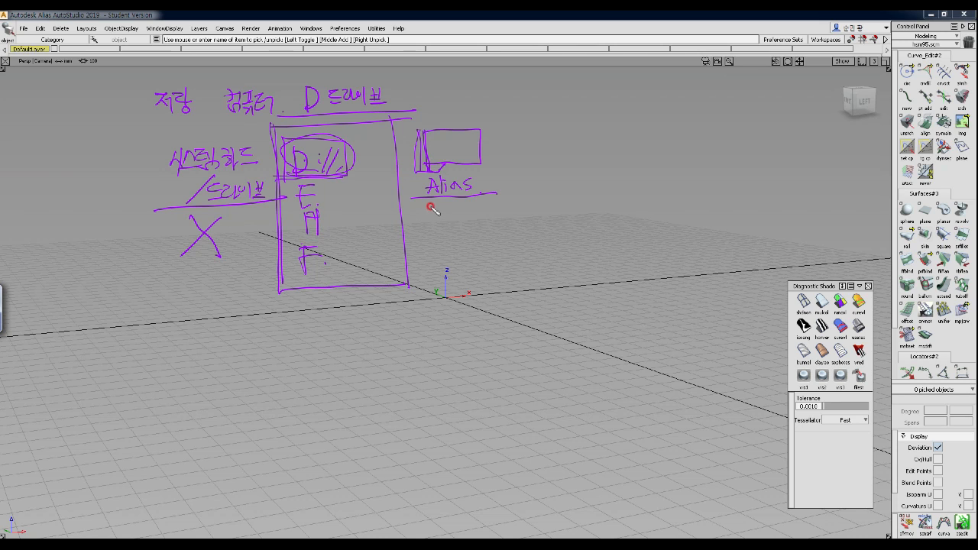
drag(429, 208, 468, 219)
click(475, 223)
mouse_move(413, 220)
mouse_down()
mouse_move(480, 201)
mouse_move(414, 201)
mouse_move(417, 220)
mouse_up()
drag(411, 199, 476, 223)
mouse_move(421, 178)
mouse_down()
mouse_move(412, 197)
mouse_move(480, 196)
mouse_up()
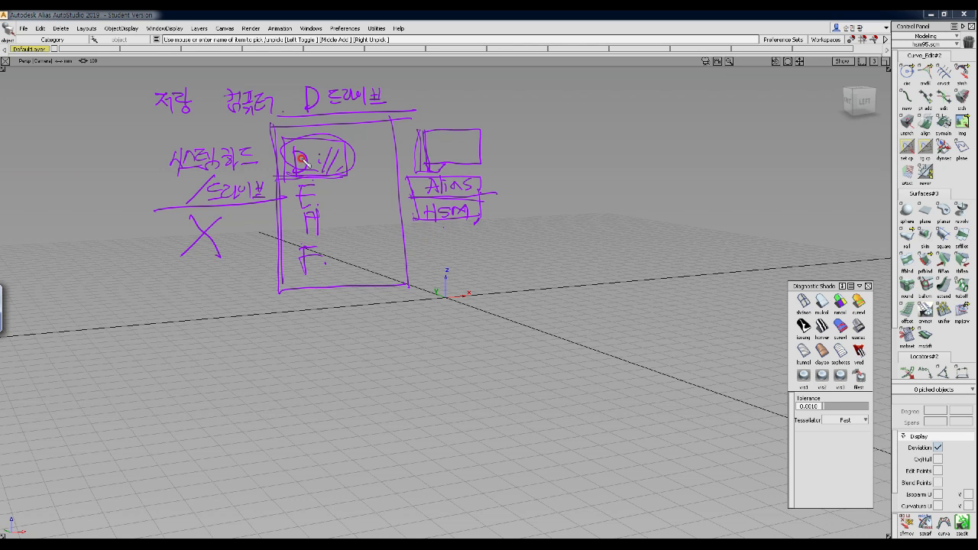
drag(356, 158, 406, 162)
mouse_move(413, 177)
mouse_down()
mouse_move(485, 179)
mouse_move(430, 214)
mouse_move(489, 215)
mouse_up()
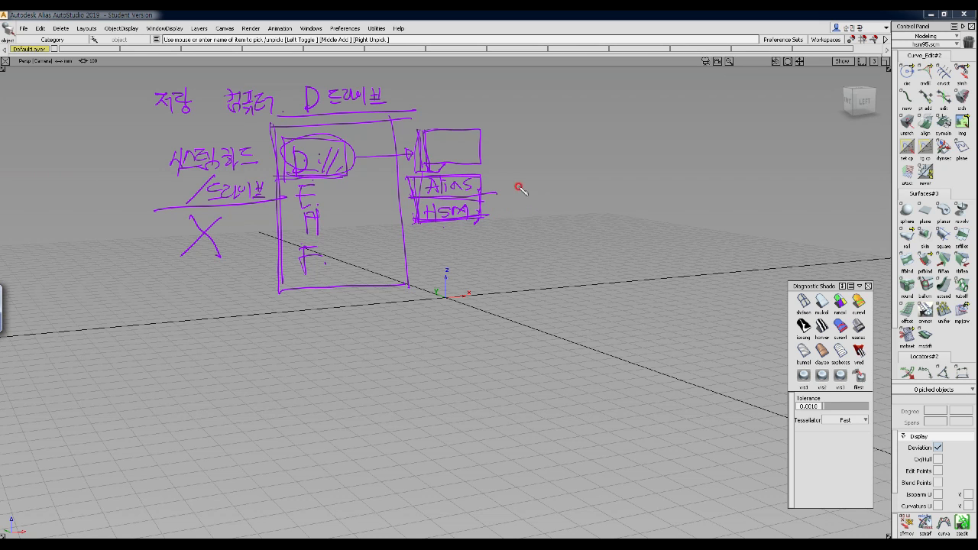
mouse_move(503, 198)
mouse_down()
mouse_move(505, 214)
mouse_move(528, 203)
mouse_move(546, 219)
mouse_move(557, 214)
mouse_up()
click(564, 217)
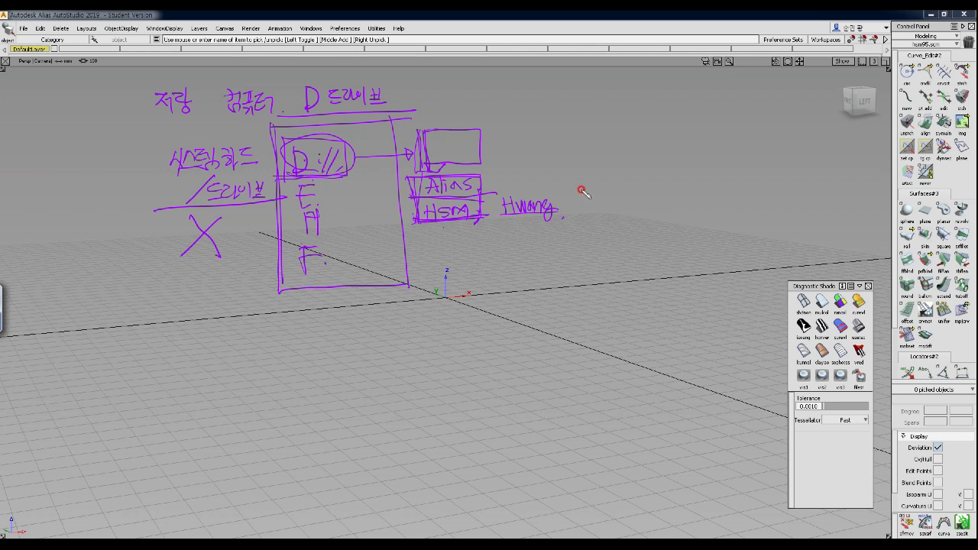
drag(563, 214, 571, 212)
mouse_move(587, 195)
mouse_down()
mouse_move(579, 209)
mouse_move(688, 205)
mouse_up()
drag(483, 223, 732, 200)
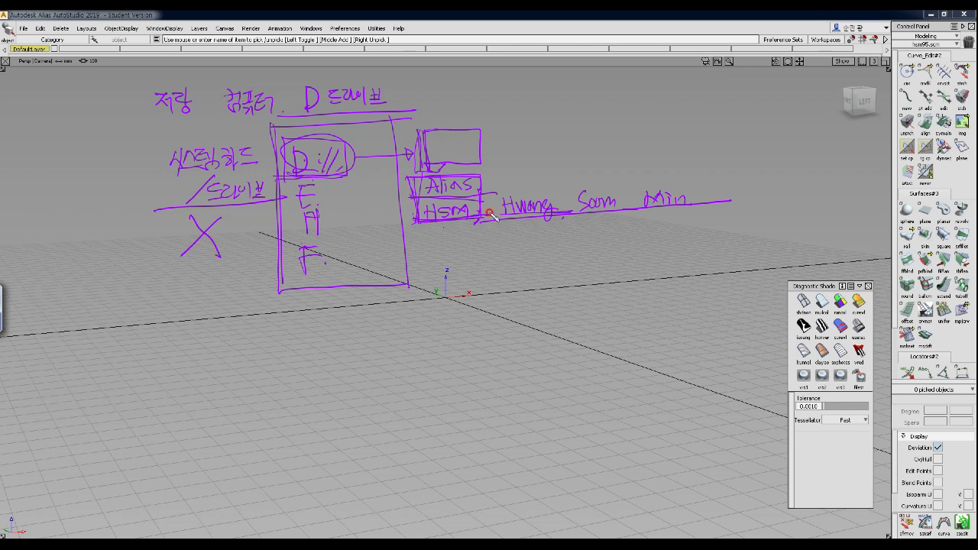
mouse_move(571, 220)
mouse_down()
mouse_move(563, 193)
mouse_move(575, 218)
mouse_move(642, 200)
mouse_move(625, 215)
mouse_up()
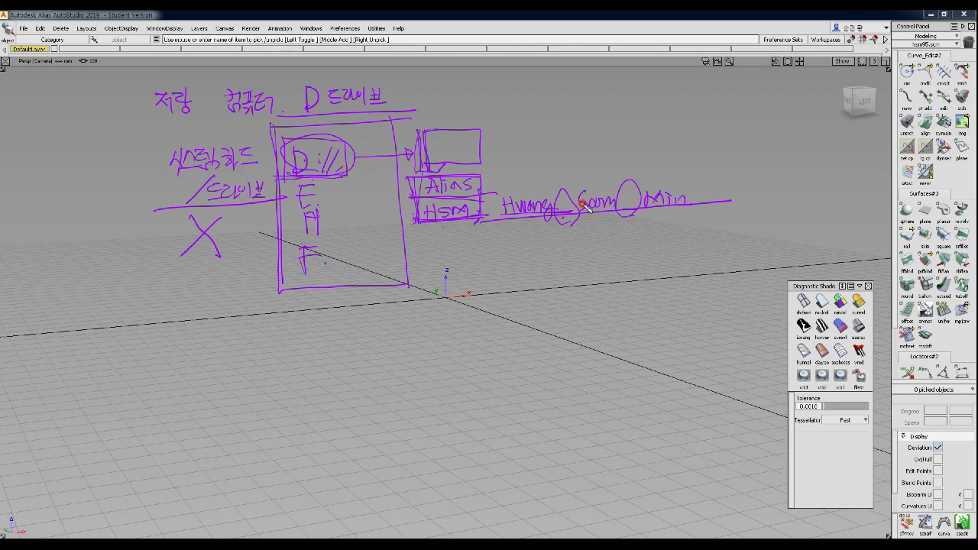
mouse_move(511, 222)
mouse_down()
mouse_move(506, 213)
mouse_move(688, 179)
mouse_move(506, 191)
mouse_up()
mouse_move(573, 217)
mouse_down()
mouse_move(563, 192)
mouse_move(571, 218)
mouse_move(639, 190)
mouse_move(626, 208)
mouse_up()
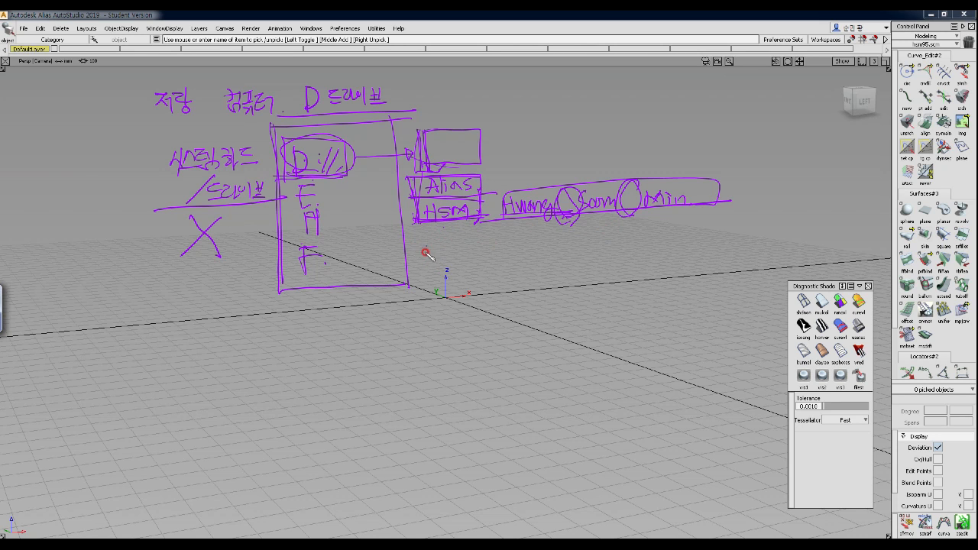
drag(427, 246, 514, 243)
drag(513, 237, 514, 248)
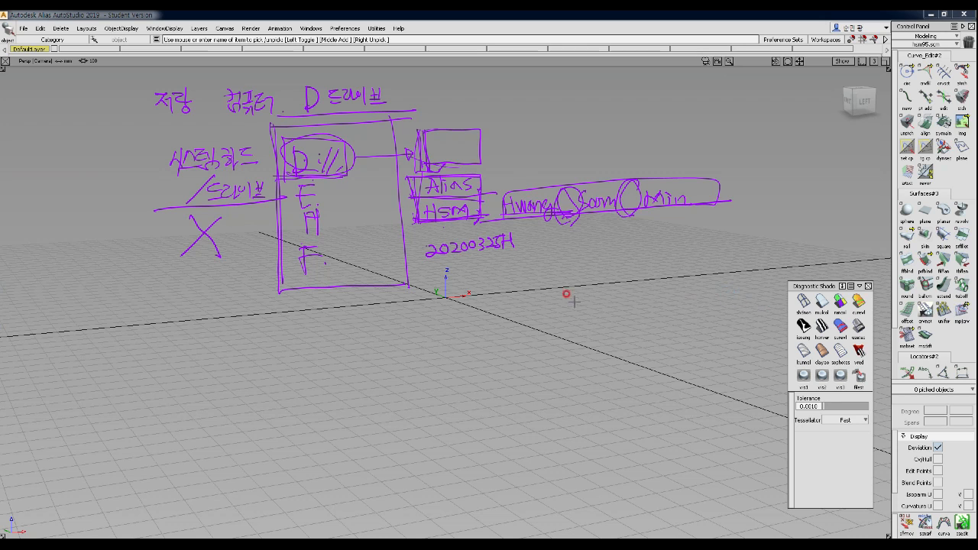
drag(505, 232, 512, 239)
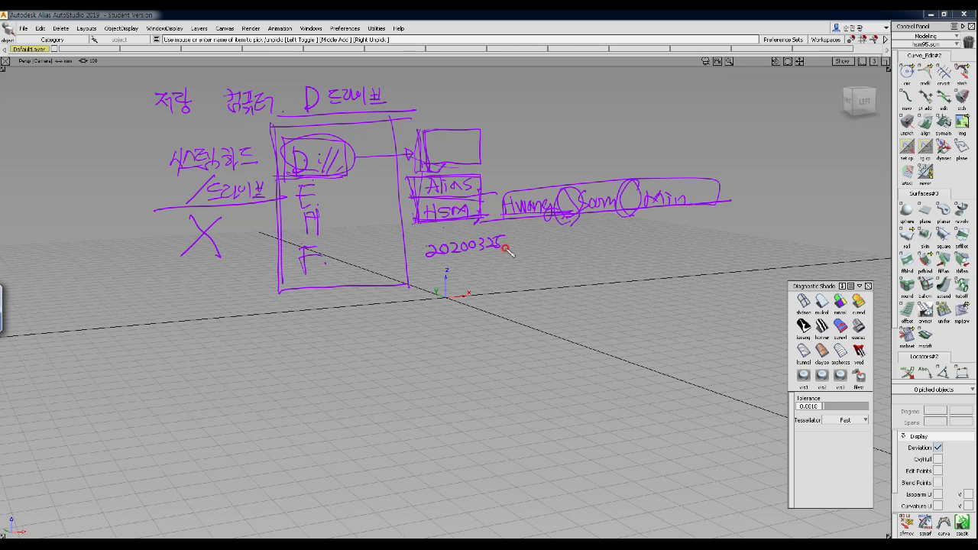
drag(502, 247, 515, 247)
mouse_move(521, 234)
mouse_down()
mouse_move(519, 248)
mouse_move(525, 238)
mouse_move(527, 249)
mouse_move(569, 244)
mouse_move(584, 228)
mouse_move(588, 240)
mouse_move(608, 236)
mouse_move(609, 225)
mouse_up()
drag(615, 226, 615, 239)
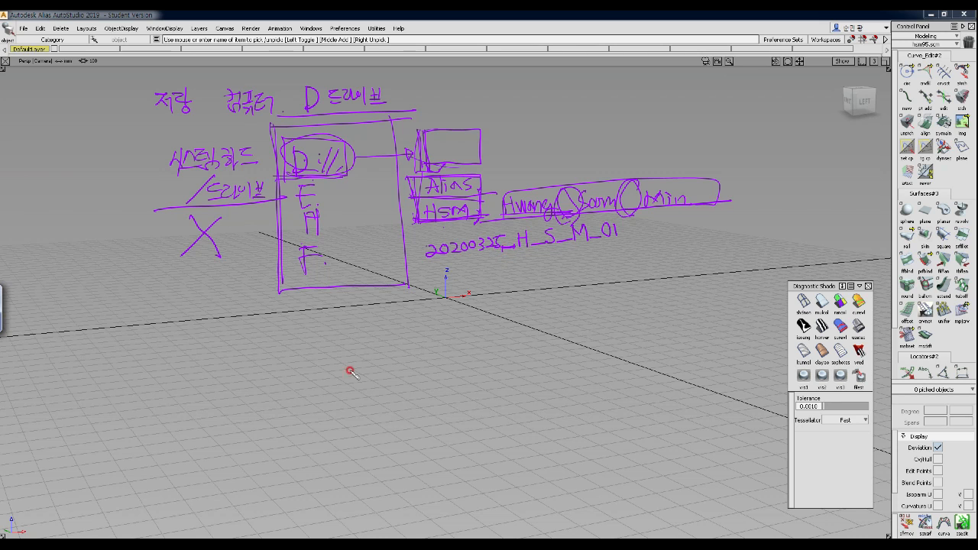
mouse_move(426, 260)
mouse_down()
mouse_move(547, 252)
mouse_move(628, 223)
mouse_move(422, 230)
mouse_move(421, 260)
mouse_up()
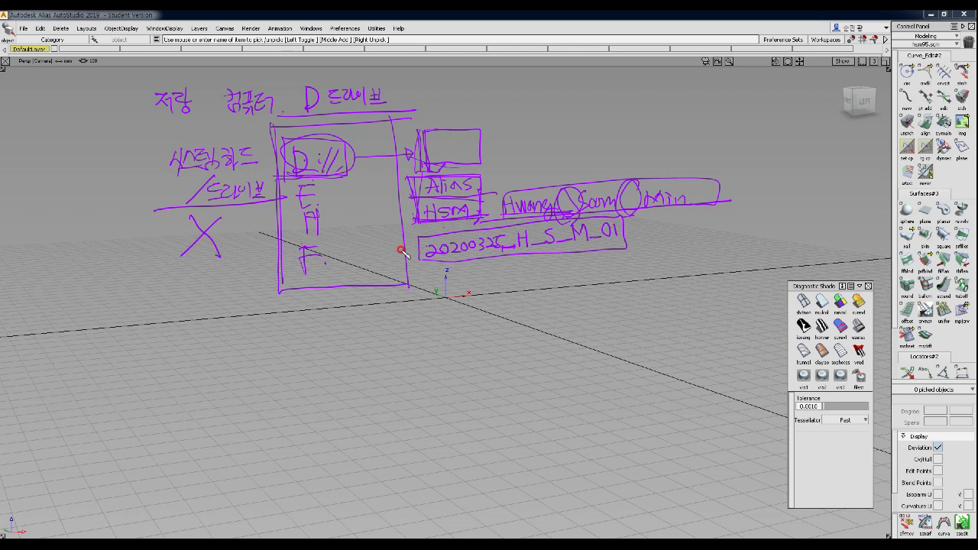
drag(418, 120, 417, 170)
mouse_move(504, 126)
mouse_down()
mouse_move(457, 137)
mouse_move(472, 148)
mouse_move(463, 157)
mouse_up()
click(467, 157)
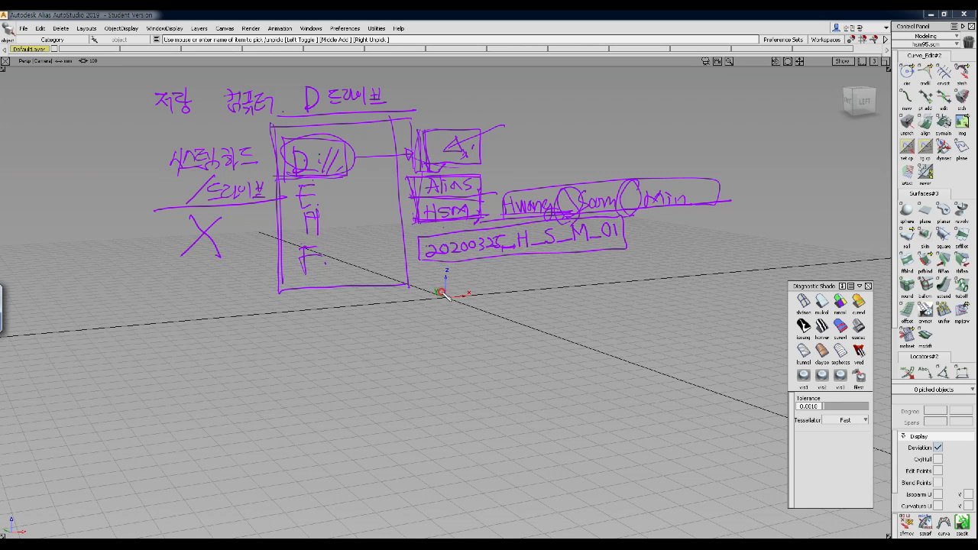
drag(427, 286, 427, 327)
mouse_move(425, 283)
mouse_down()
mouse_move(462, 284)
mouse_move(481, 318)
mouse_move(448, 333)
mouse_move(449, 304)
mouse_move(446, 313)
mouse_move(457, 302)
mouse_move(466, 312)
mouse_move(453, 356)
mouse_move(425, 388)
mouse_move(575, 352)
mouse_move(572, 382)
mouse_up()
drag(423, 393, 433, 402)
mouse_move(435, 389)
mouse_down()
mouse_move(440, 398)
mouse_move(421, 409)
mouse_up()
mouse_move(495, 349)
mouse_down()
mouse_move(484, 403)
mouse_move(497, 406)
mouse_move(480, 408)
mouse_up()
drag(486, 386, 522, 393)
click(529, 397)
mouse_move(508, 438)
mouse_down()
mouse_move(508, 402)
mouse_move(516, 409)
mouse_move(491, 436)
mouse_up()
mouse_move(495, 435)
mouse_down()
mouse_move(517, 441)
mouse_move(527, 429)
mouse_move(523, 440)
mouse_up()
drag(519, 442, 529, 442)
drag(534, 427, 535, 429)
click(555, 459)
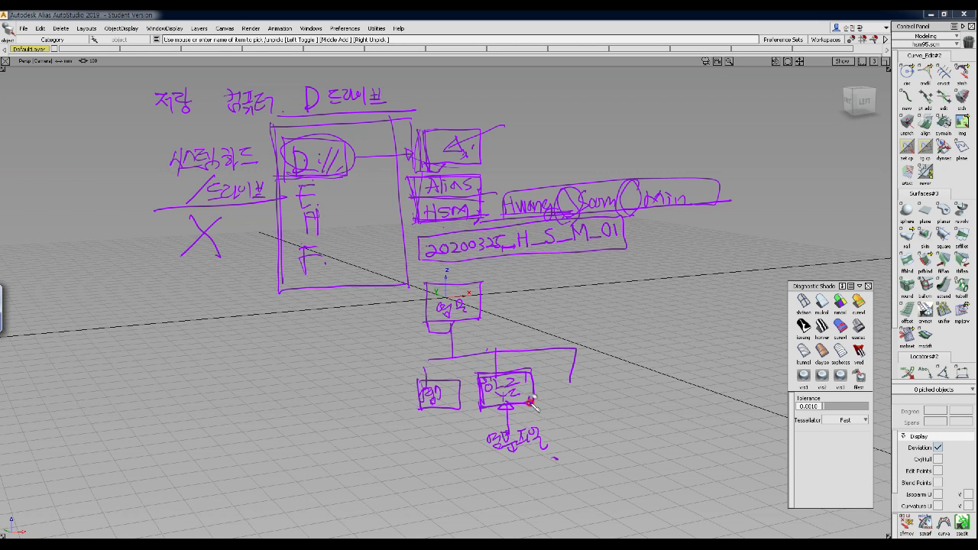
mouse_move(509, 421)
mouse_down()
mouse_move(547, 437)
mouse_move(523, 465)
mouse_up()
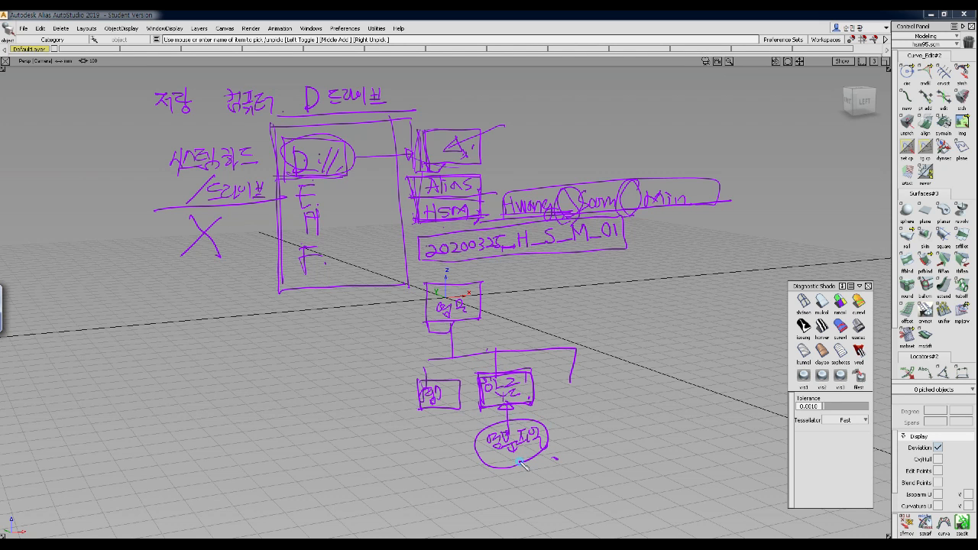
mouse_move(461, 313)
mouse_down()
mouse_move(425, 305)
mouse_move(482, 315)
mouse_move(428, 299)
mouse_move(479, 308)
mouse_move(451, 360)
mouse_move(498, 352)
mouse_move(502, 390)
mouse_move(534, 372)
mouse_move(480, 407)
mouse_move(487, 430)
mouse_up()
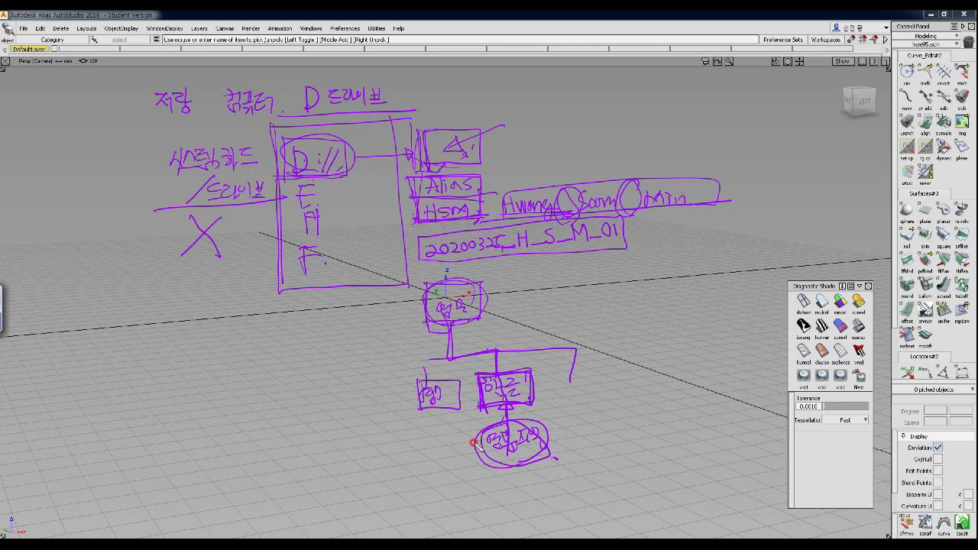
drag(532, 473, 526, 478)
mouse_move(419, 135)
mouse_down()
mouse_move(420, 200)
mouse_move(461, 127)
mouse_move(477, 122)
mouse_move(469, 194)
mouse_up()
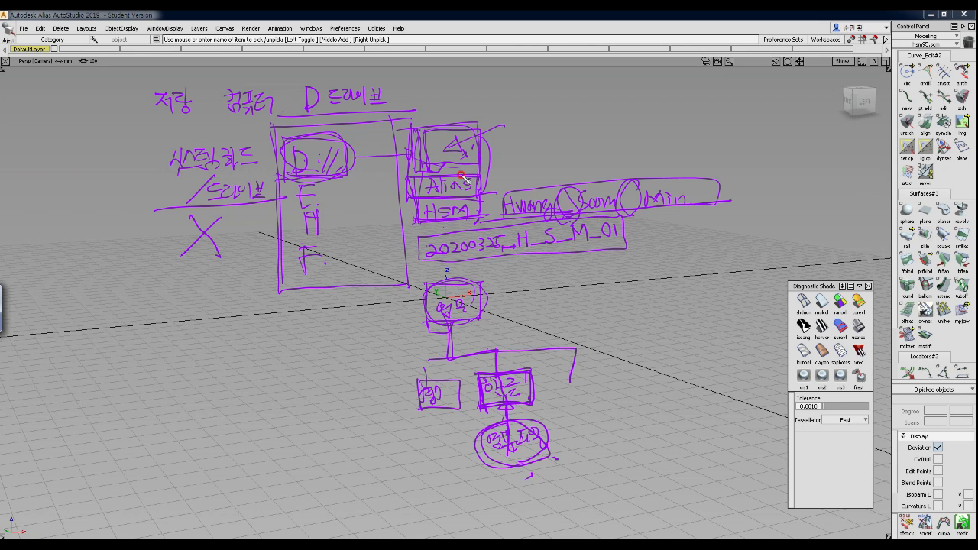
mouse_move(527, 375)
mouse_down()
mouse_move(531, 397)
mouse_move(588, 394)
mouse_up()
drag(573, 302, 592, 301)
mouse_move(589, 298)
mouse_down()
mouse_move(586, 315)
mouse_move(594, 309)
mouse_move(599, 318)
mouse_move(611, 300)
mouse_move(629, 310)
mouse_move(664, 299)
mouse_move(673, 310)
mouse_move(718, 287)
mouse_move(726, 302)
mouse_move(755, 290)
mouse_move(761, 304)
mouse_up()
click(642, 311)
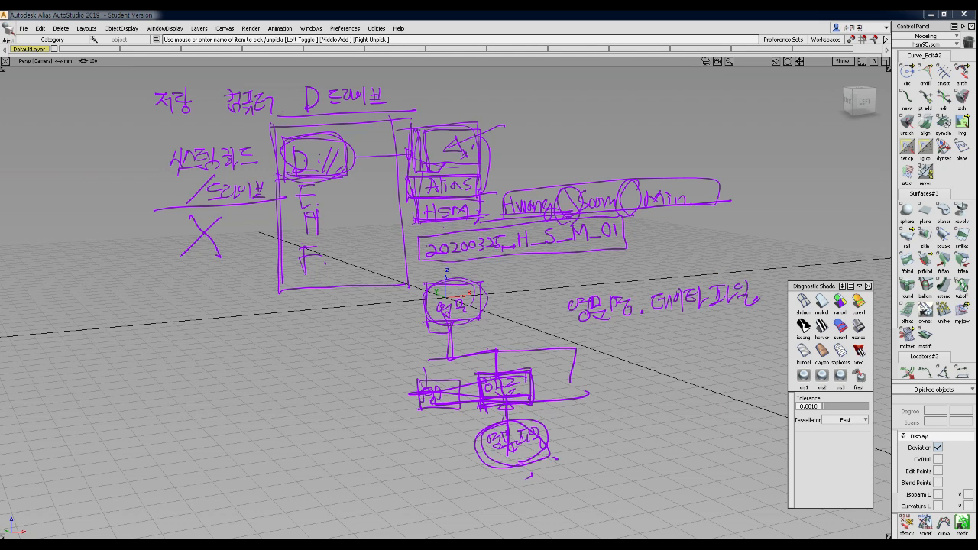
key(Escape)
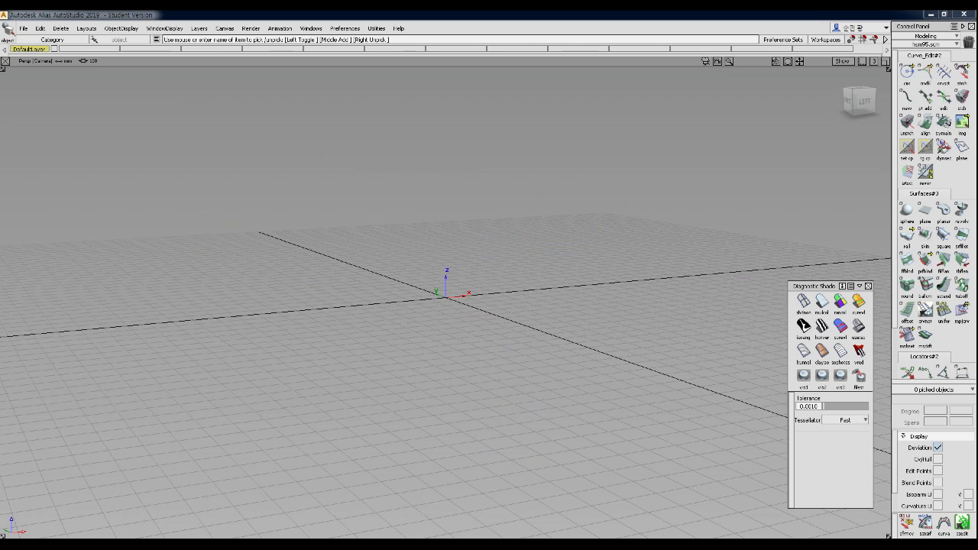
Step: Handwrite the headings A, B and C across the viewport and outline a computer box beneath A
mouse_move(140, 142)
mouse_down()
mouse_move(153, 101)
mouse_move(162, 136)
mouse_move(164, 122)
mouse_up()
mouse_move(385, 129)
mouse_down()
mouse_move(386, 91)
mouse_move(396, 121)
mouse_move(386, 128)
mouse_up()
drag(619, 80, 608, 112)
click(623, 115)
mouse_move(98, 161)
mouse_down()
mouse_move(104, 313)
mouse_move(223, 154)
mouse_move(229, 316)
mouse_move(101, 311)
mouse_up()
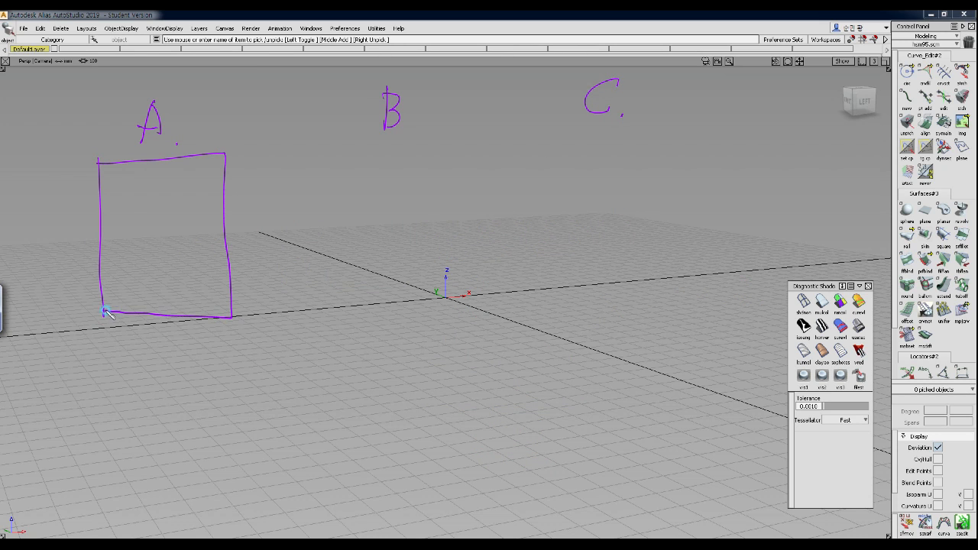
Step: Inside box A, write D with an arrow to a boxed "alias" folder, leading down to "DATA"
mouse_move(110, 175)
mouse_down()
mouse_move(111, 198)
mouse_move(152, 181)
mouse_move(156, 204)
mouse_up()
mouse_move(158, 169)
mouse_down()
mouse_move(170, 168)
mouse_move(157, 202)
mouse_up()
drag(164, 181, 164, 181)
mouse_move(169, 172)
mouse_down()
mouse_move(166, 191)
mouse_move(175, 192)
mouse_up()
mouse_move(183, 182)
mouse_down()
mouse_move(180, 192)
mouse_move(197, 185)
mouse_move(181, 222)
mouse_up()
drag(159, 263, 159, 246)
mouse_move(175, 241)
mouse_down()
mouse_move(191, 240)
mouse_move(181, 247)
mouse_move(187, 259)
mouse_move(194, 240)
mouse_move(203, 266)
mouse_up()
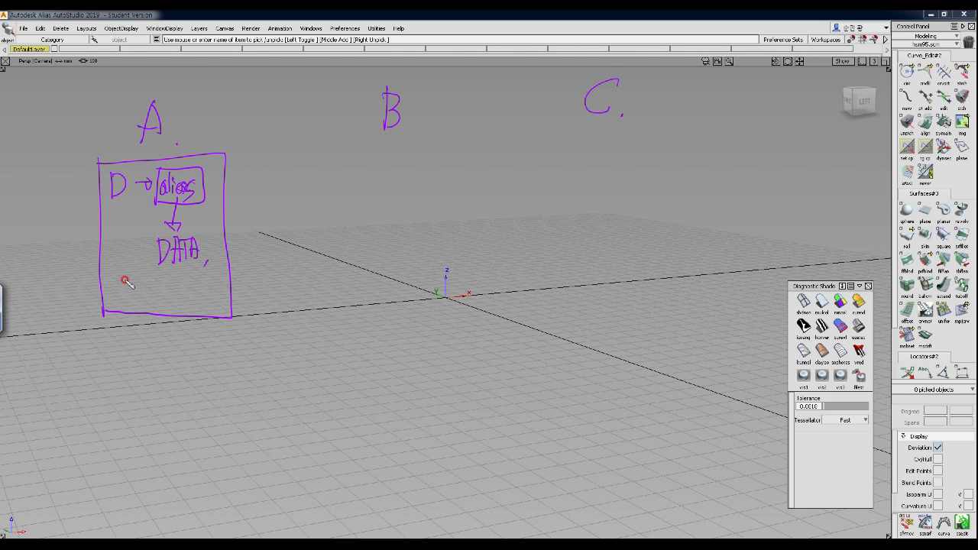
Step: Add "H.D" with an arrow to DATA in box A, append 01 to DATA and frame it
drag(112, 279, 111, 302)
mouse_move(111, 289)
mouse_down()
mouse_move(122, 288)
mouse_move(123, 301)
mouse_up()
drag(140, 277, 142, 304)
click(157, 298)
mouse_move(156, 295)
mouse_down()
mouse_move(183, 266)
mouse_move(192, 276)
mouse_up()
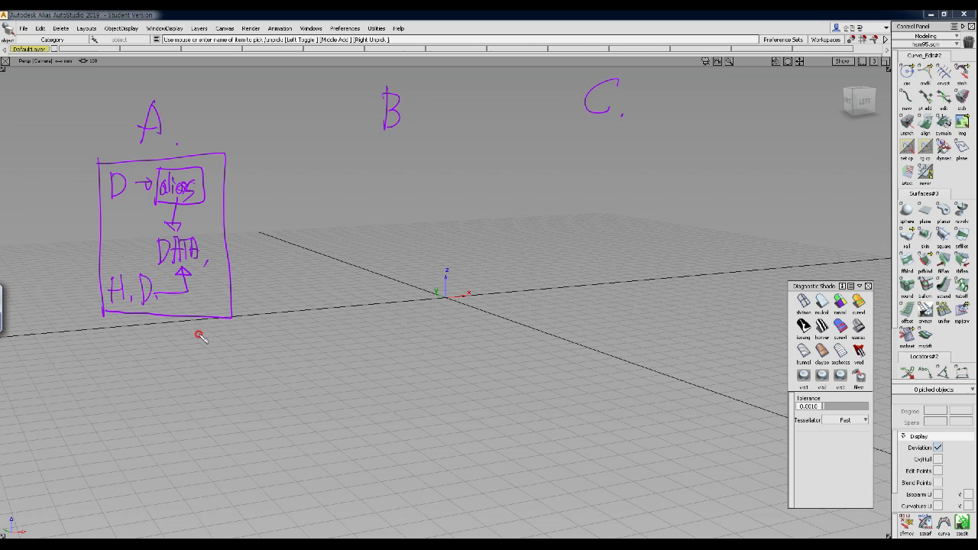
drag(202, 261, 213, 256)
mouse_move(220, 239)
mouse_down()
mouse_move(233, 258)
mouse_move(229, 243)
mouse_up()
mouse_move(149, 267)
mouse_down()
mouse_move(256, 258)
mouse_move(153, 236)
mouse_move(154, 268)
mouse_up()
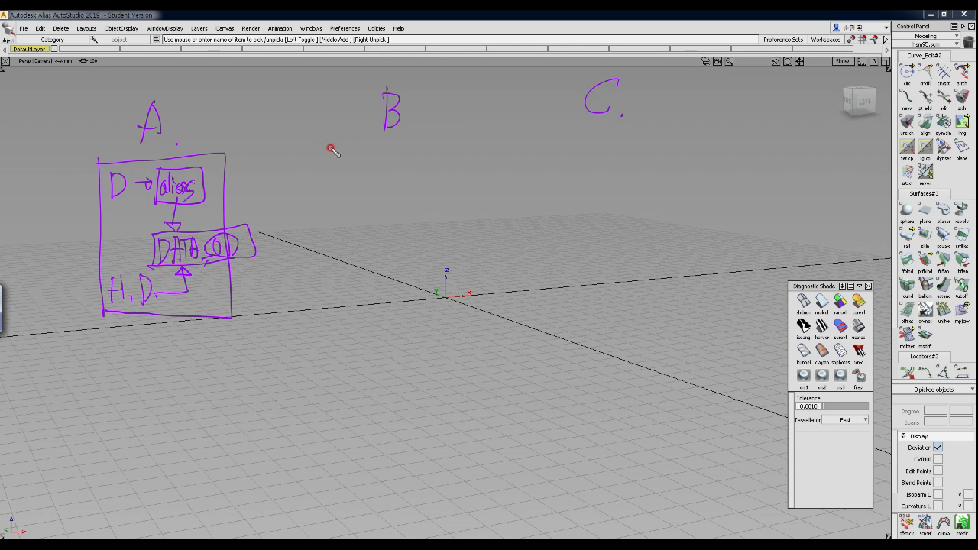
Step: Outline a box beneath B and write "USB" between the two boxes with an arrow from DATA 01
mouse_move(329, 145)
mouse_down()
mouse_move(340, 304)
mouse_move(453, 131)
mouse_move(475, 292)
mouse_up()
drag(334, 294, 477, 288)
mouse_move(269, 233)
mouse_down()
mouse_move(295, 239)
mouse_move(266, 242)
mouse_up()
drag(262, 238, 327, 234)
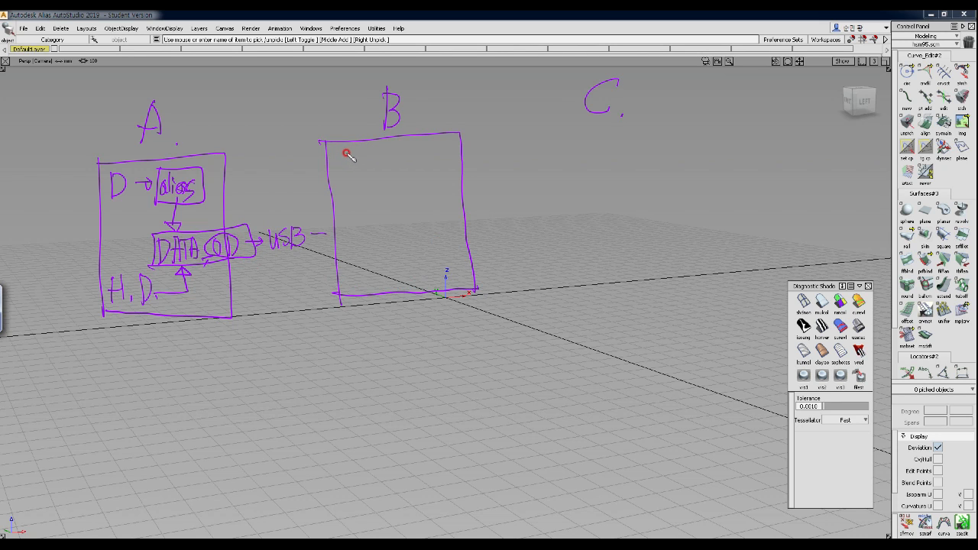
Step: Inside box B, write D with an arrow to a folder labelled "alias", leading down to a framed "DATA01"
mouse_move(344, 151)
mouse_down()
mouse_move(344, 176)
mouse_move(354, 158)
mouse_move(376, 159)
mouse_move(380, 187)
mouse_up()
drag(379, 149, 436, 181)
mouse_move(376, 186)
mouse_down()
mouse_move(416, 182)
mouse_move(391, 192)
mouse_move(426, 193)
mouse_move(416, 184)
mouse_move(411, 222)
mouse_move(372, 240)
mouse_move(445, 233)
mouse_move(383, 244)
mouse_move(400, 243)
mouse_up()
drag(394, 235, 416, 222)
drag(411, 222, 412, 242)
drag(415, 225, 420, 234)
drag(423, 228, 425, 228)
drag(434, 222, 432, 242)
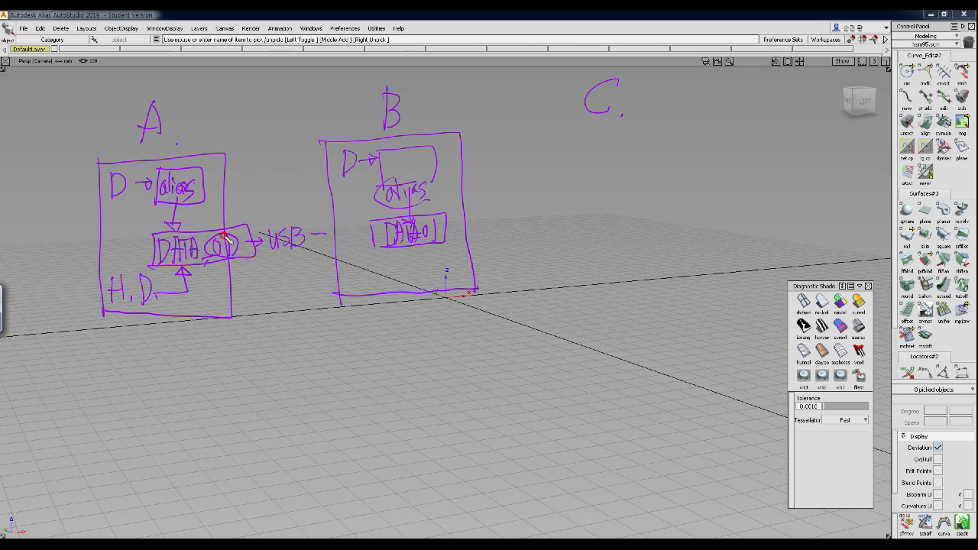
Step: Complete the USB arrow to box B, circle H.D in box A, and write a crossed-out H.D in box B
mouse_move(321, 229)
mouse_down()
mouse_move(322, 240)
mouse_move(335, 234)
mouse_up()
mouse_move(116, 304)
mouse_down()
mouse_move(126, 267)
mouse_move(162, 306)
mouse_move(153, 294)
mouse_move(129, 299)
mouse_up()
click(397, 267)
drag(340, 264, 341, 292)
drag(341, 278, 376, 290)
click(366, 281)
click(394, 285)
mouse_move(321, 275)
mouse_down()
mouse_move(384, 269)
mouse_move(401, 280)
mouse_up()
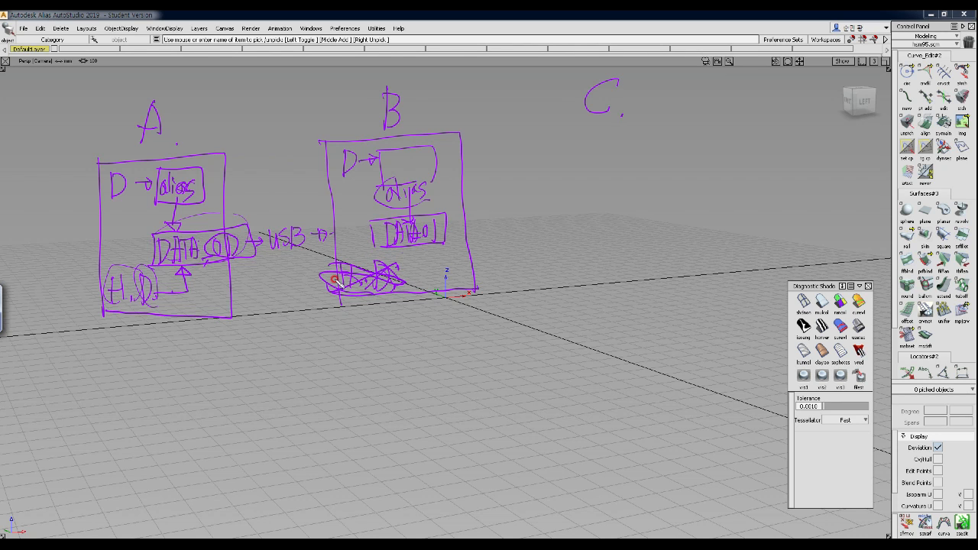
Step: Circle heading A, draw an arrow from it to B, and ring the alias folder and DATA 01 in box A
mouse_move(153, 101)
mouse_down()
mouse_move(164, 130)
mouse_move(247, 110)
mouse_move(356, 108)
mouse_move(354, 121)
mouse_up()
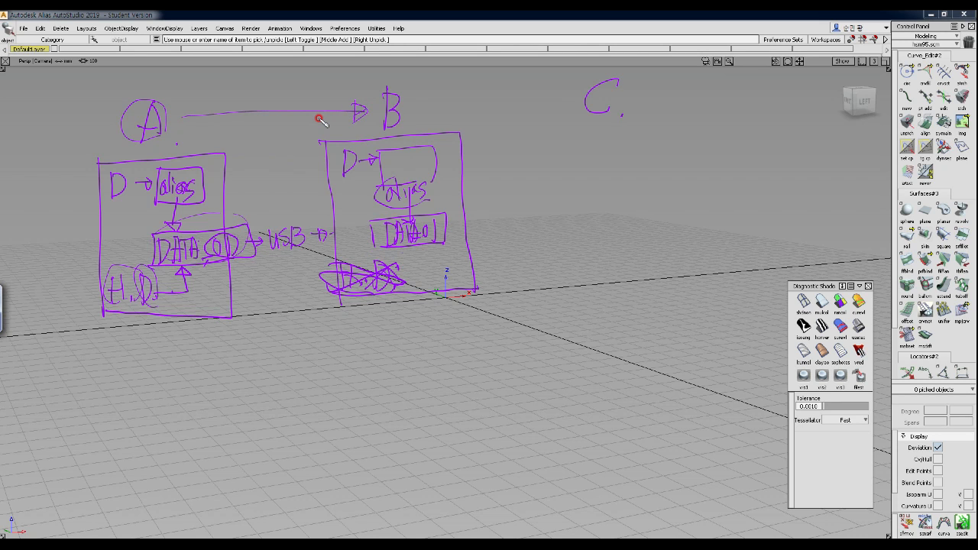
mouse_move(197, 188)
mouse_down()
mouse_move(159, 200)
mouse_move(201, 174)
mouse_move(200, 195)
mouse_up()
mouse_move(162, 261)
mouse_down()
mouse_move(229, 260)
mouse_move(175, 229)
mouse_move(210, 263)
mouse_move(182, 267)
mouse_up()
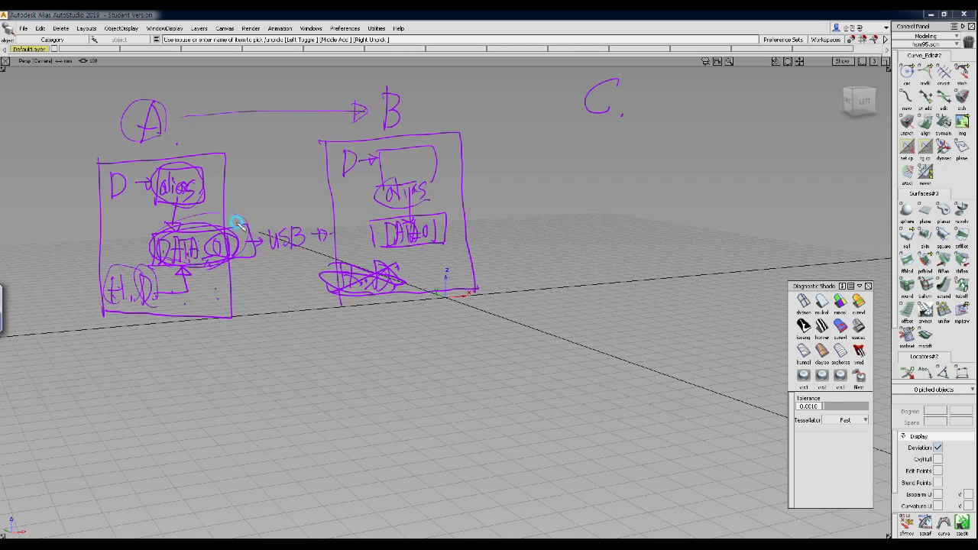
mouse_move(154, 163)
mouse_down()
mouse_move(158, 215)
mouse_move(200, 203)
mouse_move(155, 202)
mouse_up()
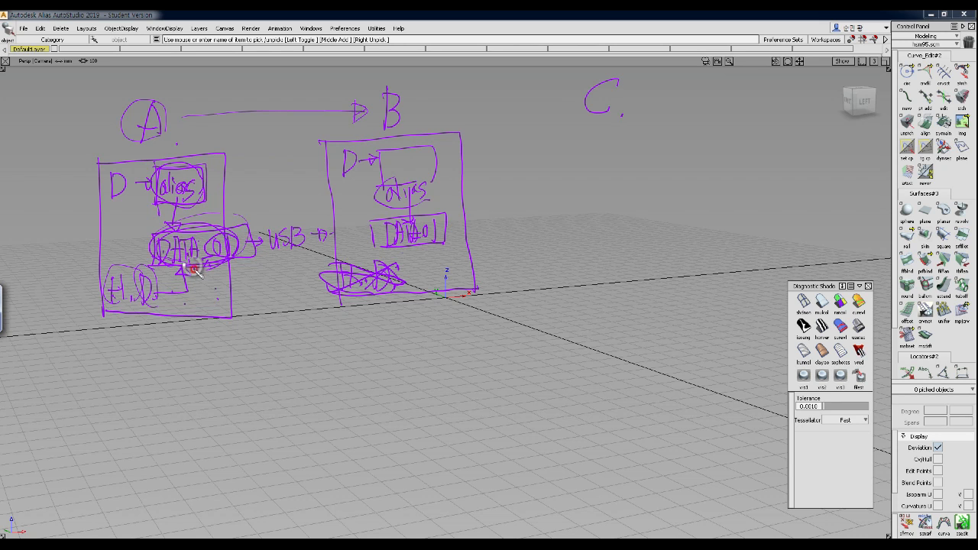
mouse_move(157, 258)
mouse_down()
mouse_move(161, 230)
mouse_move(207, 262)
mouse_move(181, 265)
mouse_up()
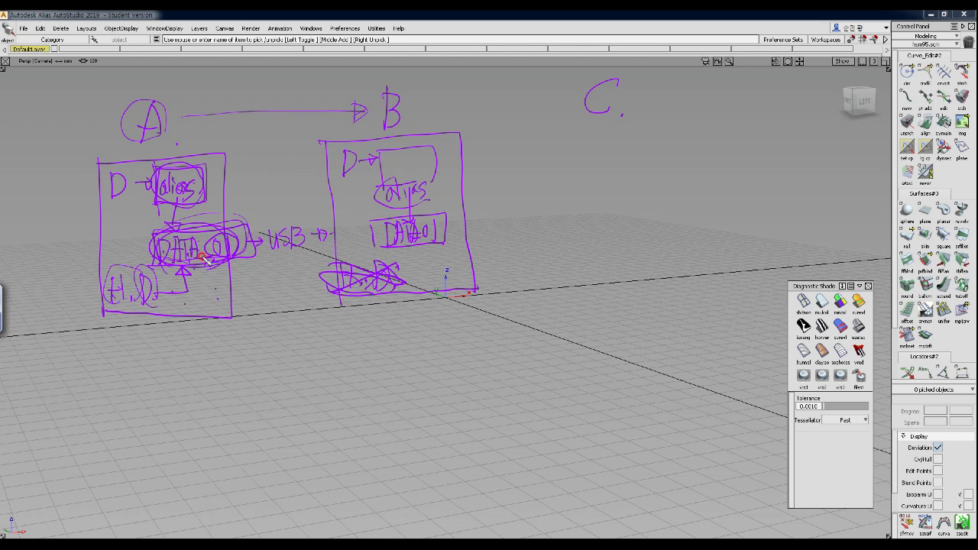
Step: Connect the alias folder in box A through USB to box B, circle heading B, and label its folder box "alias"
mouse_move(149, 162)
mouse_down()
mouse_move(155, 205)
mouse_move(195, 162)
mouse_move(165, 200)
mouse_up()
mouse_move(149, 163)
mouse_down()
mouse_move(155, 204)
mouse_move(207, 200)
mouse_move(167, 199)
mouse_move(279, 223)
mouse_move(417, 159)
mouse_up()
drag(384, 81, 390, 79)
drag(336, 157, 337, 185)
mouse_move(380, 147)
mouse_down()
mouse_move(387, 196)
mouse_move(436, 143)
mouse_move(395, 193)
mouse_up()
mouse_move(400, 159)
mouse_down()
mouse_move(392, 171)
mouse_move(410, 176)
mouse_up()
drag(413, 161, 425, 172)
click(413, 156)
drag(434, 159, 433, 172)
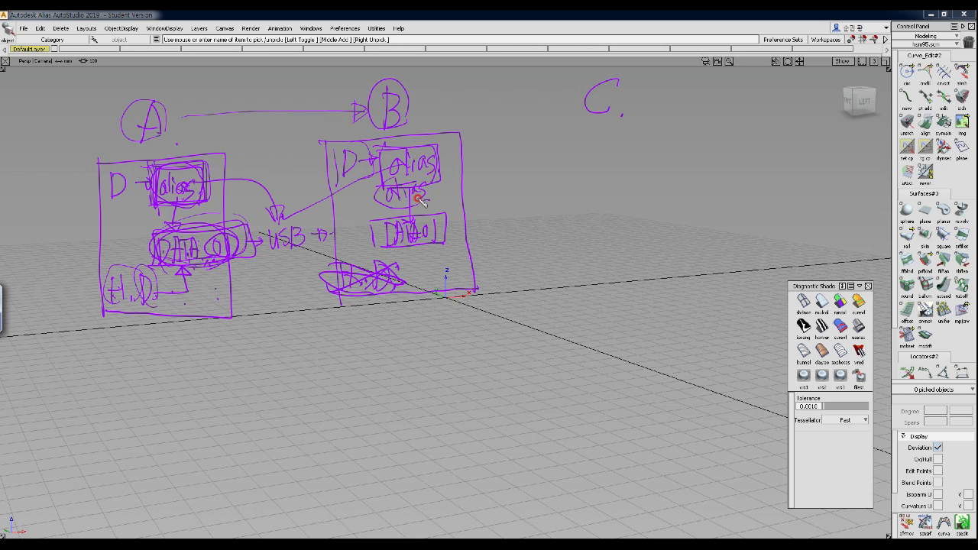
Step: Loop H.D together with DATA in box A and ring DATA01 in box B
mouse_move(158, 300)
mouse_down()
mouse_move(215, 276)
mouse_move(191, 316)
mouse_up()
drag(197, 259, 190, 292)
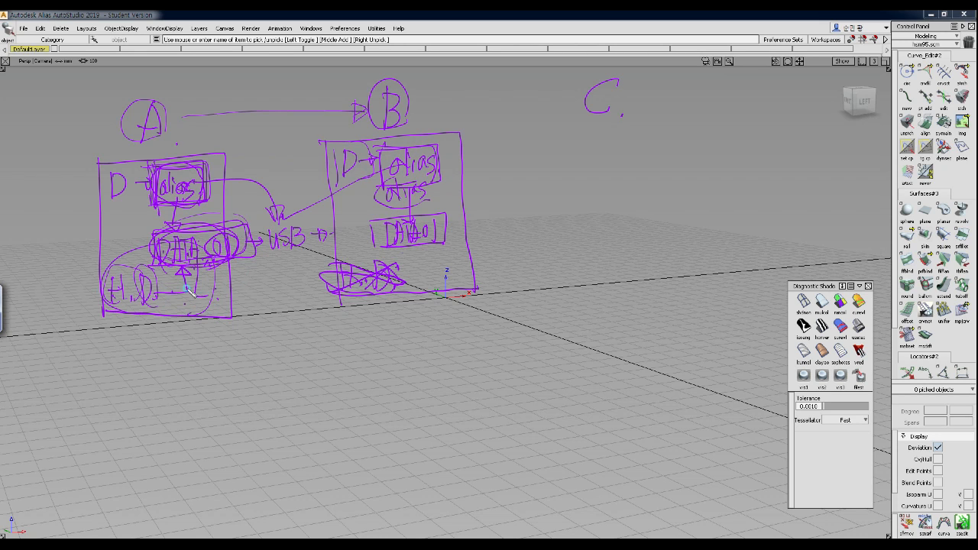
drag(342, 235, 348, 284)
mouse_move(339, 235)
mouse_down()
mouse_move(360, 234)
mouse_move(415, 280)
mouse_move(334, 269)
mouse_up()
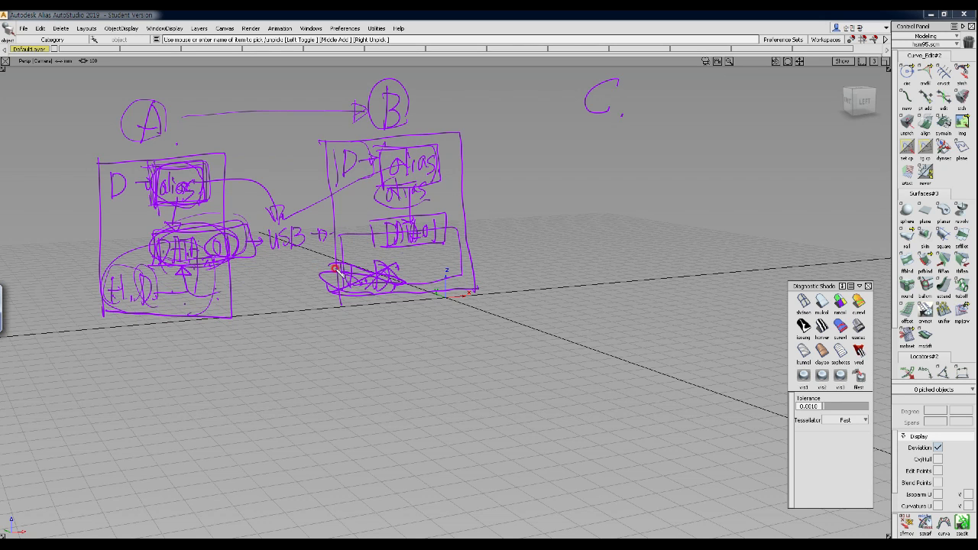
mouse_move(423, 243)
mouse_down()
mouse_move(372, 231)
mouse_move(418, 247)
mouse_move(438, 242)
mouse_up()
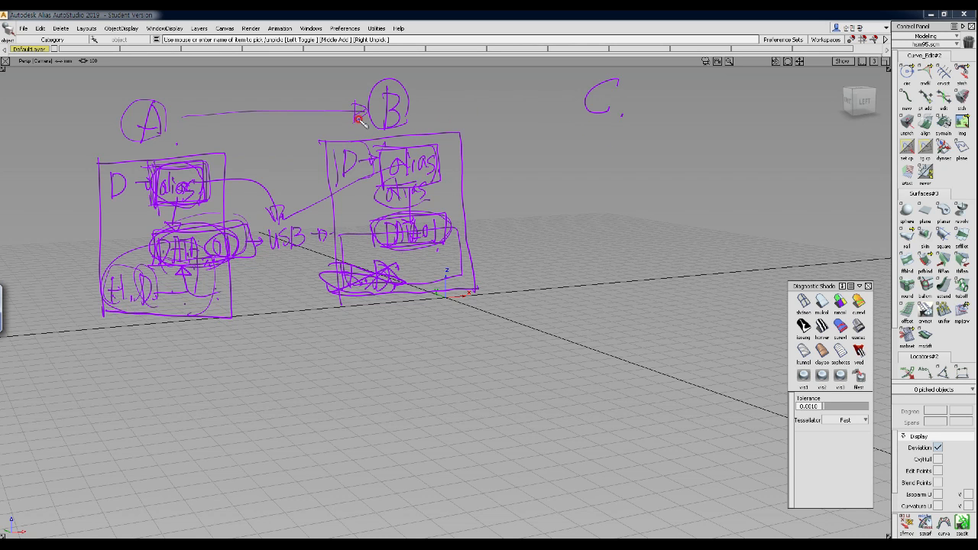
Step: Outline a box beneath C marked "E:", draw an arrow to it from box B, and circle drives D and E
mouse_move(586, 143)
mouse_down()
mouse_move(577, 273)
mouse_move(677, 127)
mouse_move(685, 275)
mouse_up()
drag(564, 277, 680, 281)
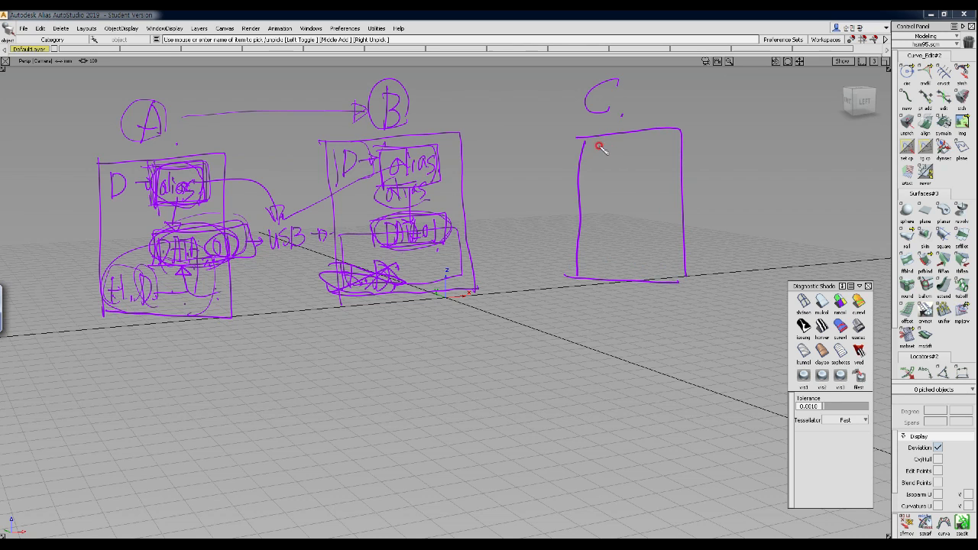
mouse_move(600, 144)
mouse_down()
mouse_move(611, 163)
mouse_move(610, 151)
mouse_move(703, 160)
mouse_up()
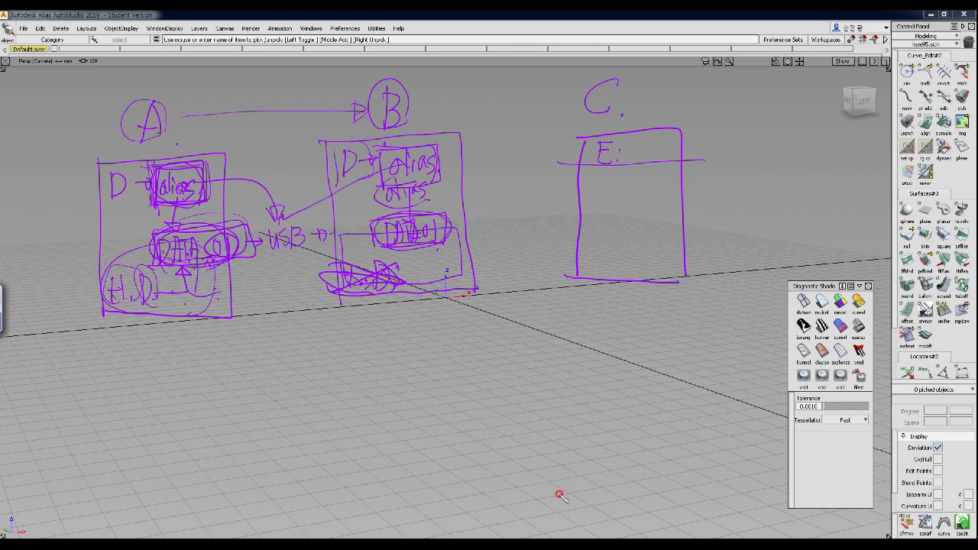
drag(356, 175, 360, 171)
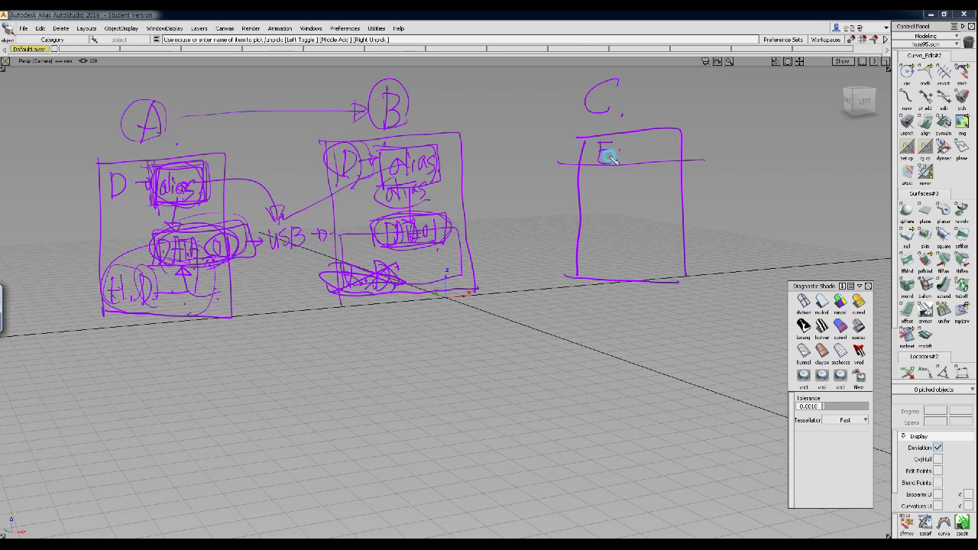
drag(475, 193, 557, 200)
mouse_move(608, 172)
mouse_down()
mouse_move(621, 142)
mouse_move(615, 175)
mouse_up()
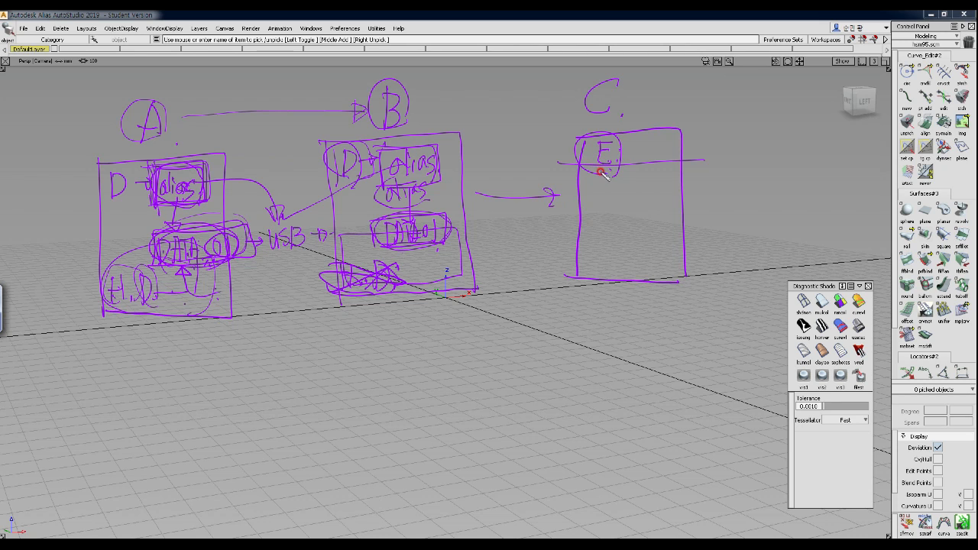
Step: Draw an alias folder box beside E: in box C, with branches down to a small subfolder box
mouse_move(385, 163)
mouse_down()
mouse_move(383, 150)
mouse_move(425, 184)
mouse_move(387, 187)
mouse_up()
mouse_move(638, 146)
mouse_down()
mouse_move(646, 140)
mouse_move(639, 179)
mouse_move(664, 151)
mouse_move(681, 169)
mouse_up()
click(682, 163)
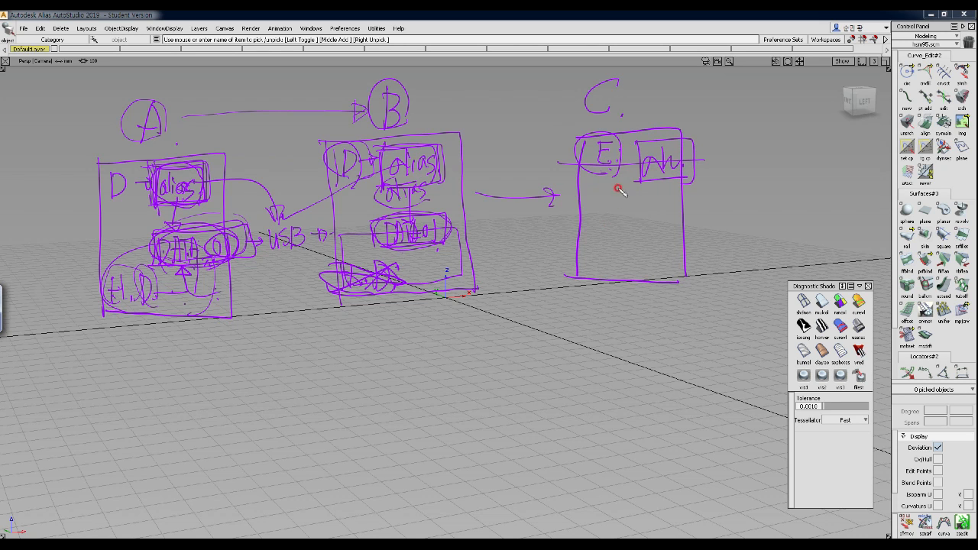
drag(654, 152, 643, 176)
mouse_move(654, 148)
mouse_down()
mouse_move(664, 171)
mouse_move(667, 161)
mouse_move(657, 201)
mouse_up()
mouse_move(598, 205)
mouse_down()
mouse_move(710, 203)
mouse_move(740, 222)
mouse_move(601, 229)
mouse_move(635, 229)
mouse_up()
drag(697, 204, 693, 226)
mouse_move(591, 237)
mouse_down()
mouse_move(589, 250)
mouse_move(607, 241)
mouse_up()
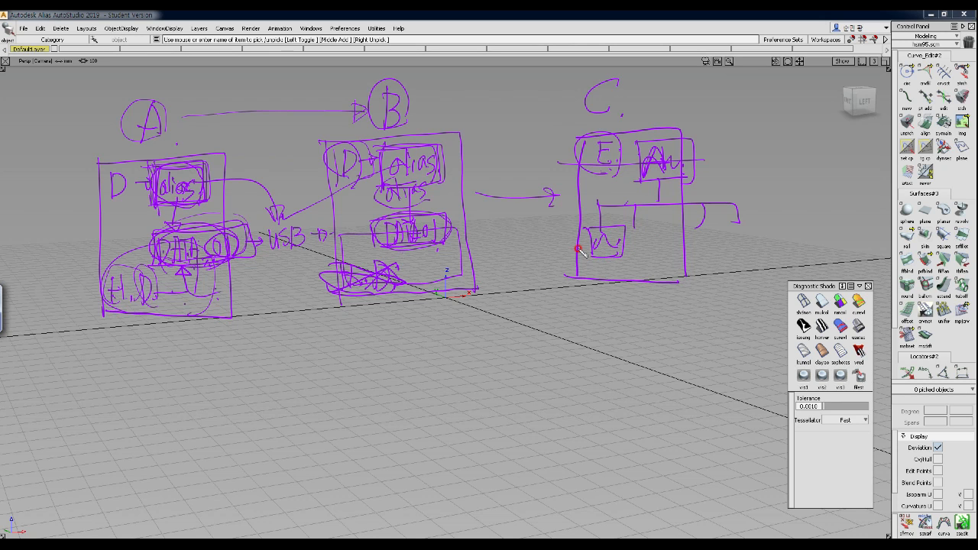
Step: Draw two long double-headed arrows beneath the three boxes and heavily outline the alias folder in box A
mouse_move(247, 338)
mouse_down()
mouse_move(629, 336)
mouse_move(623, 354)
mouse_move(275, 362)
mouse_move(287, 362)
mouse_up()
click(311, 365)
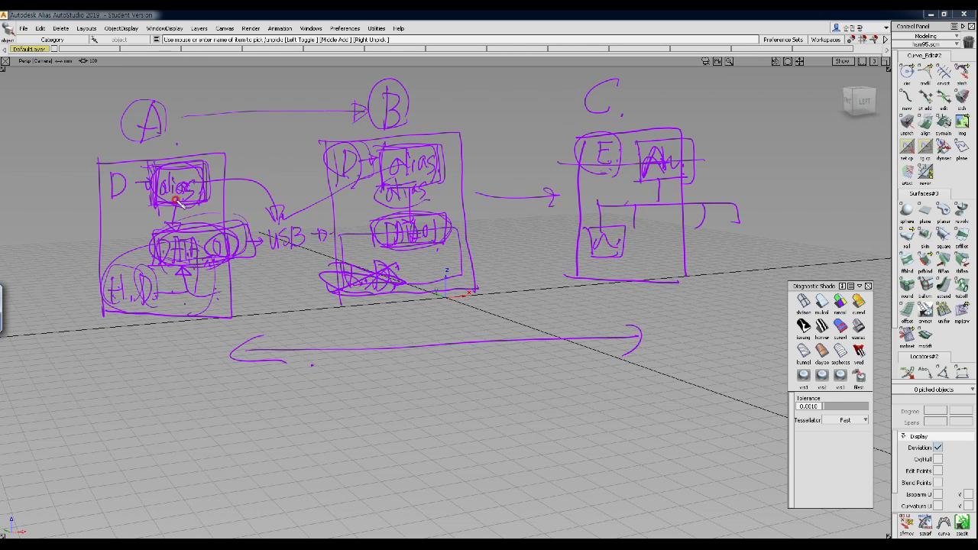
mouse_move(208, 162)
mouse_down()
mouse_move(140, 195)
mouse_move(167, 158)
mouse_move(194, 161)
mouse_move(162, 210)
mouse_move(194, 162)
mouse_move(201, 200)
mouse_up()
click(204, 214)
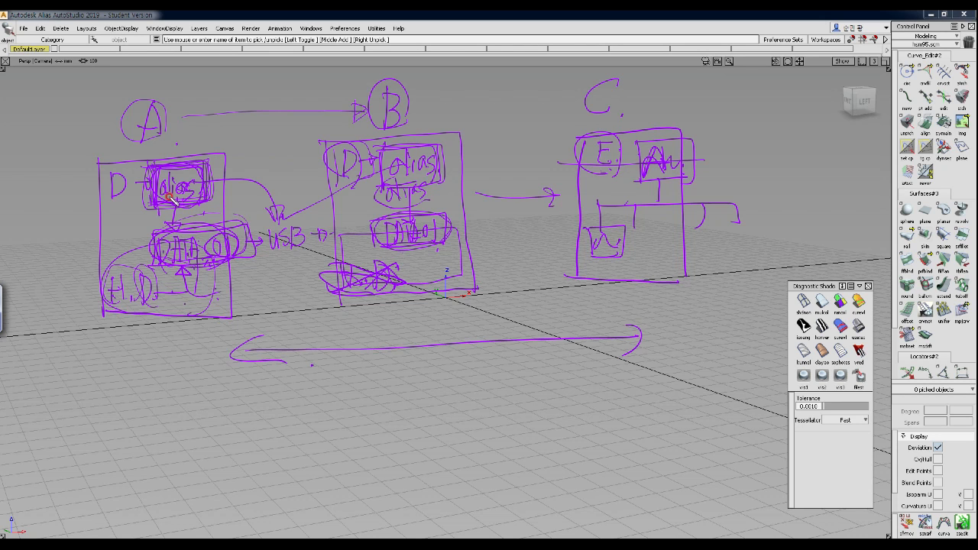
drag(160, 212, 214, 181)
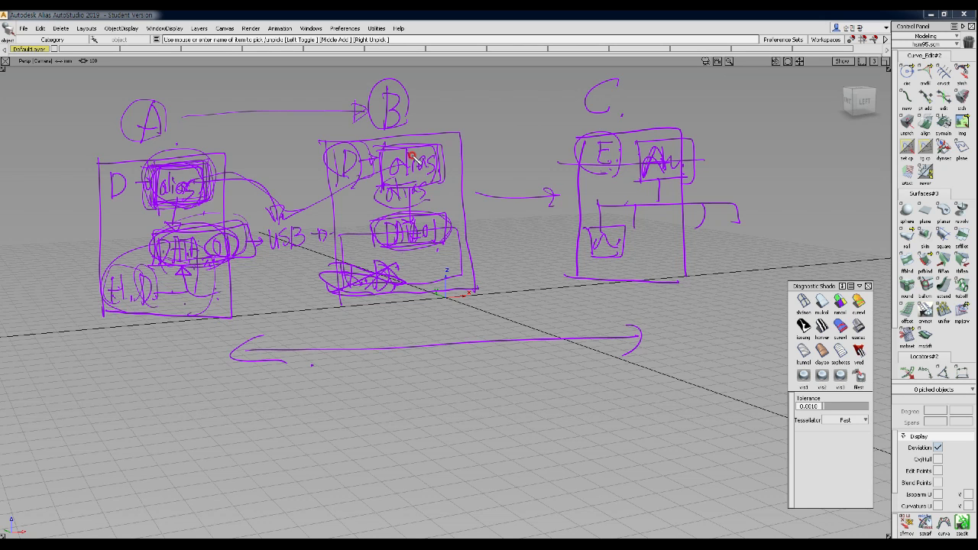
mouse_move(157, 337)
mouse_down()
mouse_move(658, 315)
mouse_move(654, 305)
mouse_up()
mouse_move(197, 312)
mouse_down()
mouse_move(157, 340)
mouse_move(178, 352)
mouse_up()
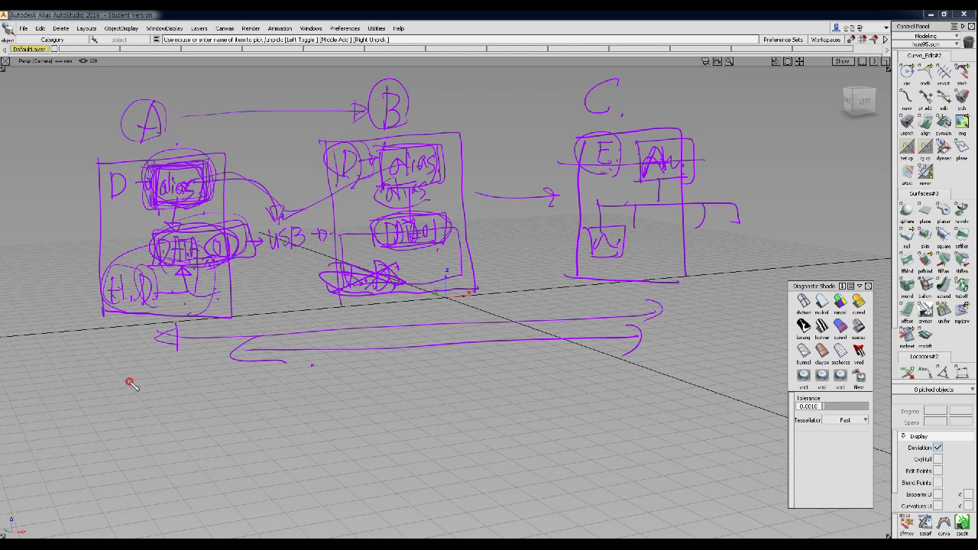
Step: Ring headings A and B and the USB label, and draw a line from box A's DATA toward box B
mouse_move(172, 145)
mouse_down()
mouse_move(104, 124)
mouse_move(172, 142)
mouse_up()
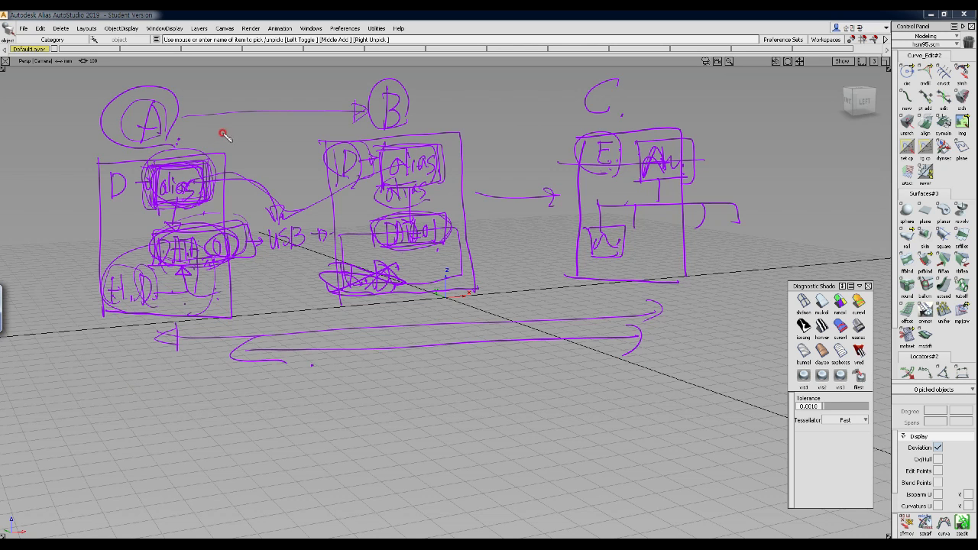
mouse_move(266, 225)
mouse_down()
mouse_move(350, 227)
mouse_move(270, 210)
mouse_move(309, 218)
mouse_up()
mouse_move(393, 139)
mouse_down()
mouse_move(350, 87)
mouse_move(388, 127)
mouse_up()
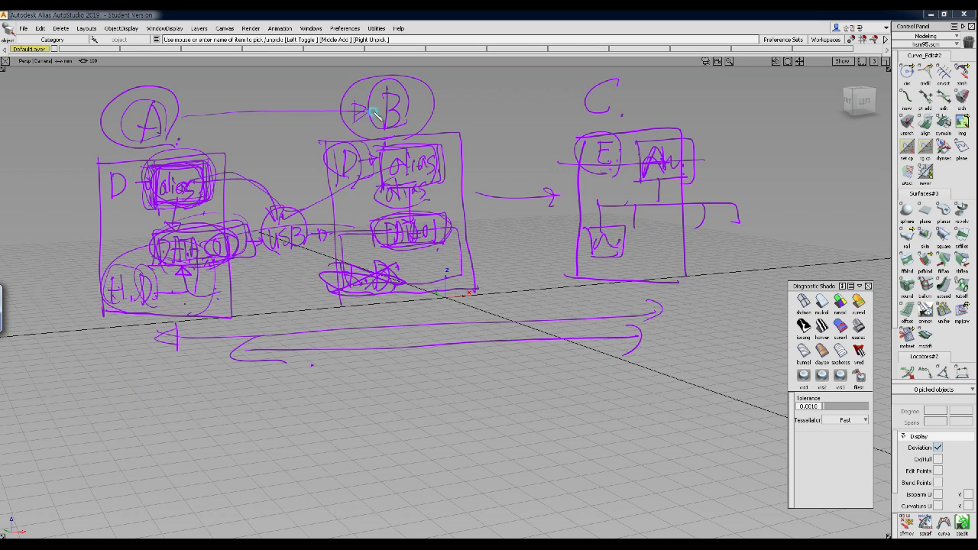
mouse_move(156, 270)
mouse_down()
mouse_move(432, 255)
mouse_move(398, 268)
mouse_move(439, 273)
mouse_move(405, 282)
mouse_move(459, 263)
mouse_move(441, 294)
mouse_up()
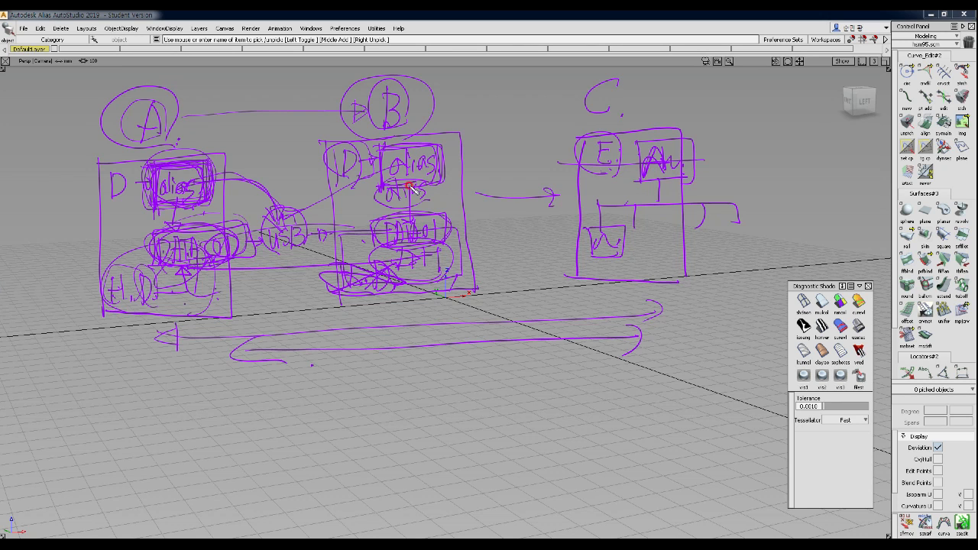
Step: Write "영문 폴더" and "영문 파일" below the diagram, bracket both, and point them to "경로"
mouse_move(436, 362)
mouse_down()
mouse_move(452, 384)
mouse_move(465, 372)
mouse_move(520, 364)
mouse_move(495, 382)
mouse_move(536, 385)
mouse_up()
mouse_move(433, 417)
mouse_down()
mouse_move(436, 428)
mouse_move(456, 430)
mouse_move(542, 419)
mouse_up()
click(548, 420)
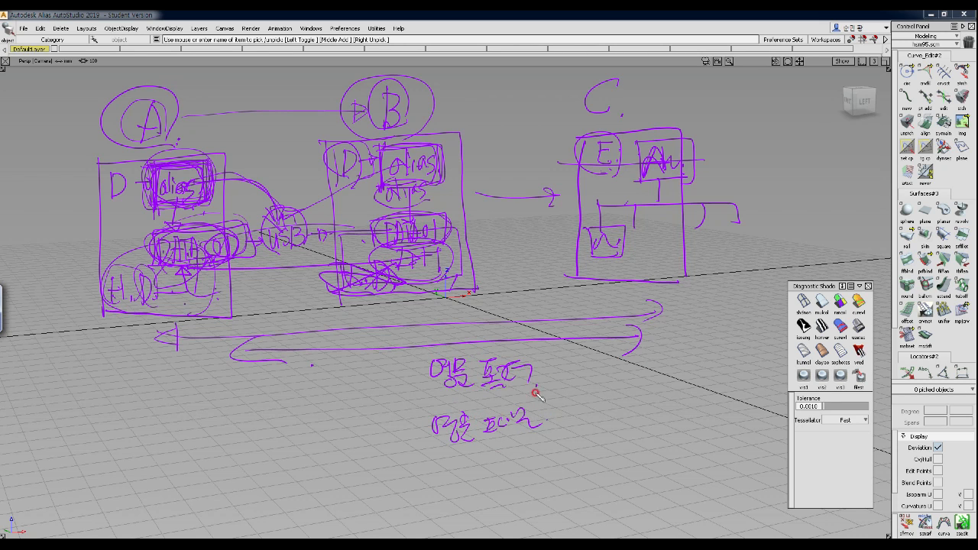
drag(400, 371, 417, 371)
mouse_move(547, 368)
mouse_down()
mouse_move(561, 382)
mouse_move(553, 425)
mouse_move(610, 387)
mouse_move(609, 405)
mouse_move(638, 384)
mouse_move(627, 397)
mouse_move(646, 404)
mouse_move(670, 373)
mouse_move(649, 388)
mouse_move(692, 405)
mouse_up()
click(686, 400)
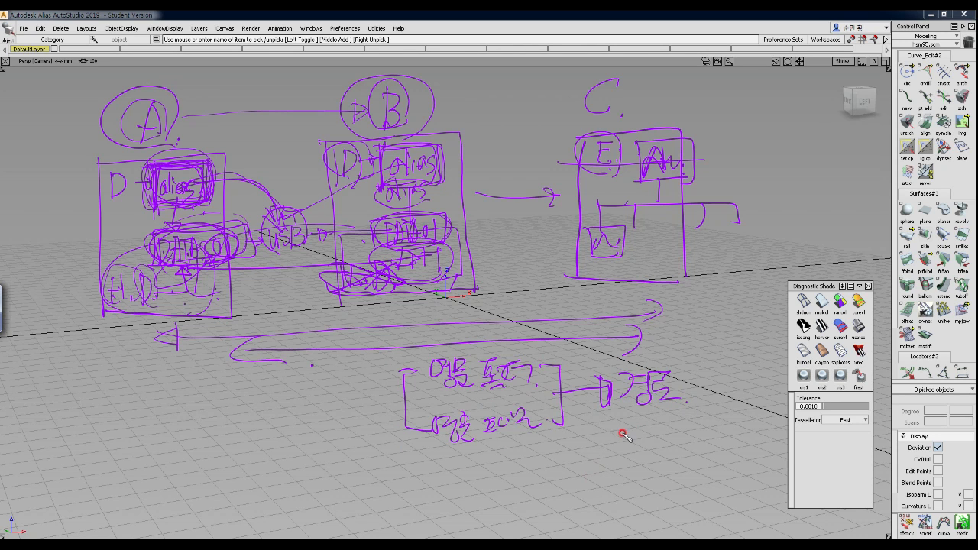
Step: Write "영문으로 폴더 생성" beneath the 경로 note and underline it
mouse_move(630, 430)
mouse_down()
mouse_move(633, 458)
mouse_move(653, 443)
mouse_move(655, 455)
mouse_move(664, 434)
mouse_up()
mouse_move(654, 447)
mouse_down()
mouse_move(689, 443)
mouse_move(723, 421)
mouse_up()
drag(699, 431, 714, 440)
drag(721, 425, 720, 440)
mouse_move(708, 442)
mouse_down()
mouse_move(734, 438)
mouse_move(736, 453)
mouse_up()
drag(755, 420, 747, 435)
drag(755, 427, 766, 434)
drag(764, 436, 771, 431)
drag(776, 425, 787, 433)
drag(781, 435, 782, 436)
drag(582, 475, 813, 460)
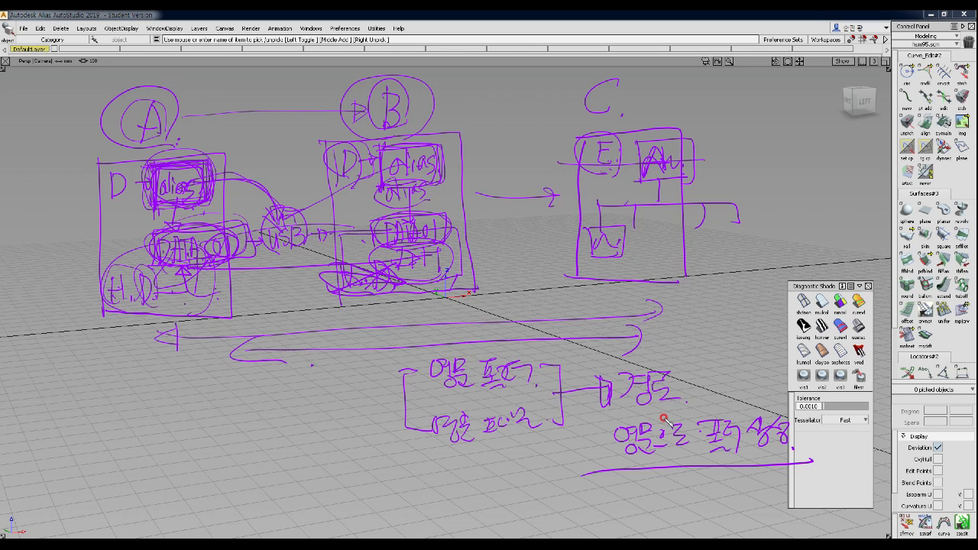
Step: Circle drive D in box A and draw a boxed "C 시스템" note with an arrow down to a half-round symbol
mouse_move(132, 213)
mouse_down()
mouse_move(89, 178)
mouse_move(142, 200)
mouse_move(135, 217)
mouse_up()
mouse_move(204, 397)
mouse_down()
mouse_move(204, 423)
mouse_move(258, 409)
mouse_move(262, 425)
mouse_up()
mouse_move(264, 386)
mouse_down()
mouse_move(282, 404)
mouse_move(303, 382)
mouse_move(329, 412)
mouse_up()
mouse_move(165, 447)
mouse_down()
mouse_move(347, 401)
mouse_move(144, 380)
mouse_move(172, 447)
mouse_up()
mouse_move(245, 429)
mouse_down()
mouse_move(246, 472)
mouse_move(218, 463)
mouse_move(267, 494)
mouse_move(251, 469)
mouse_up()
mouse_move(214, 393)
mouse_down()
mouse_move(180, 439)
mouse_move(337, 360)
mouse_move(220, 436)
mouse_up()
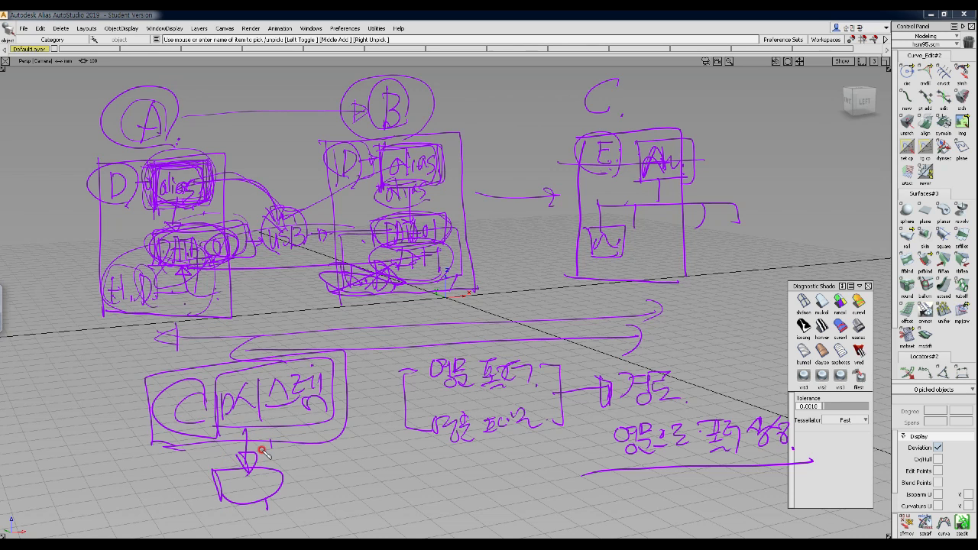
drag(299, 449, 397, 457)
mouse_move(234, 365)
mouse_down()
mouse_move(335, 396)
mouse_move(217, 437)
mouse_up()
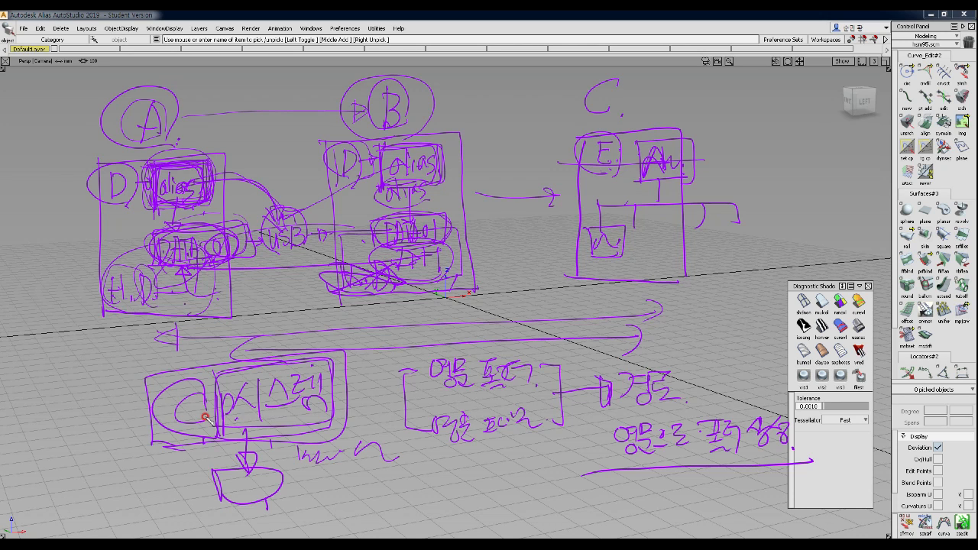
Step: Add a circled, crossed-out data note below the C system box, ring D in box B, and re-outline the C system box
drag(300, 483, 350, 473)
mouse_move(342, 474)
mouse_down()
mouse_move(342, 484)
mouse_move(395, 470)
mouse_move(317, 468)
mouse_move(391, 474)
mouse_move(320, 495)
mouse_up()
drag(351, 457, 424, 491)
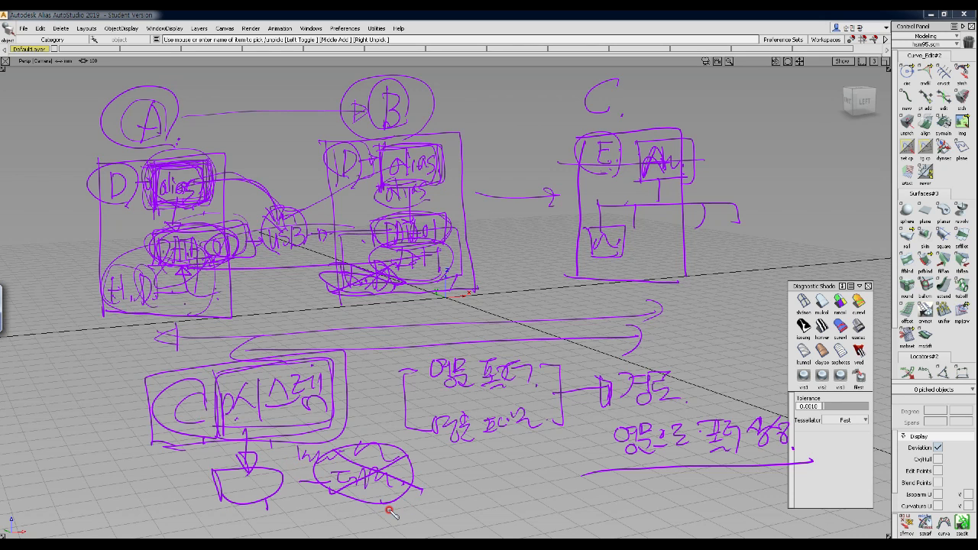
mouse_move(328, 148)
mouse_down()
mouse_move(440, 186)
mouse_move(336, 198)
mouse_up()
mouse_move(147, 365)
mouse_down()
mouse_move(157, 441)
mouse_move(333, 359)
mouse_move(222, 446)
mouse_move(223, 366)
mouse_move(326, 438)
mouse_up()
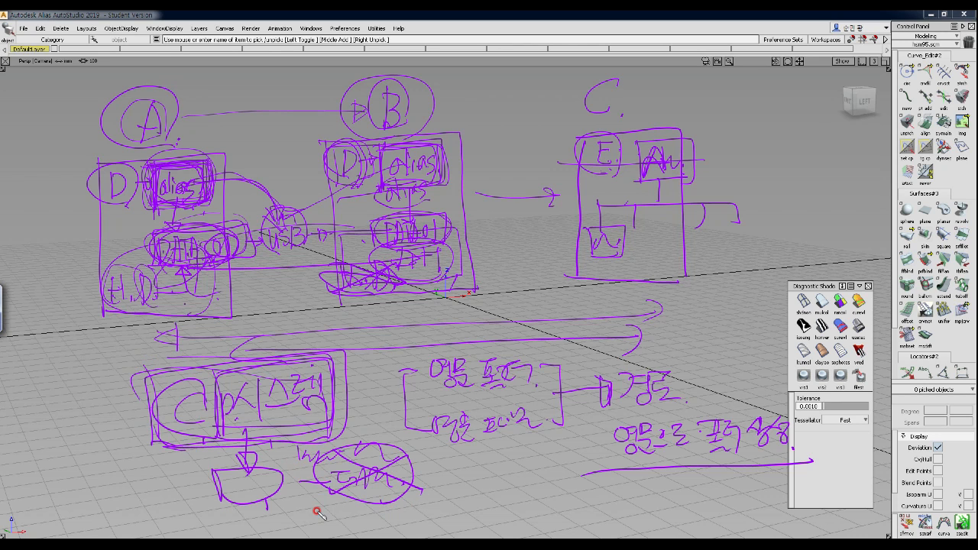
Step: Outline box B once more and clear all drawn annotations from the screen
mouse_move(336, 154)
mouse_down()
mouse_move(448, 136)
mouse_move(463, 294)
mouse_move(318, 155)
mouse_move(327, 139)
mouse_up()
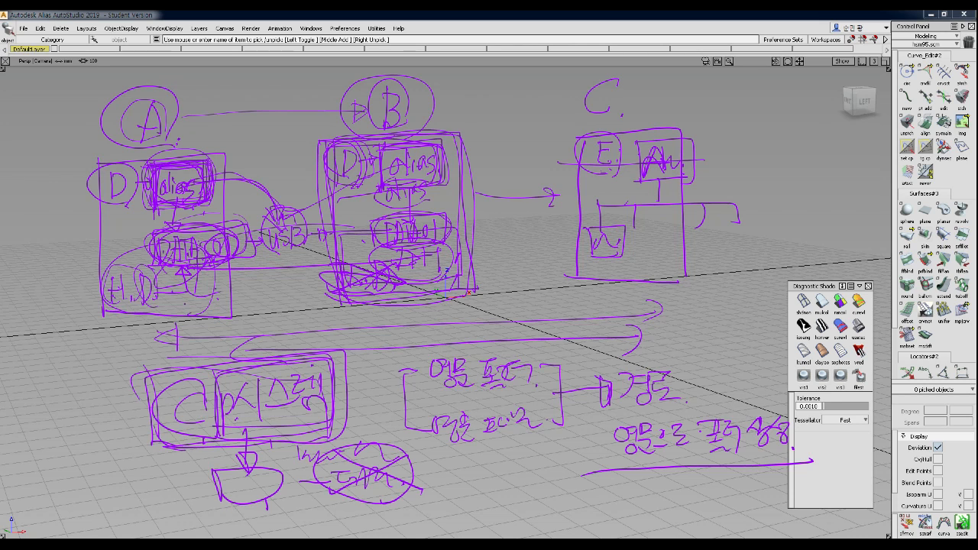
key(Escape)
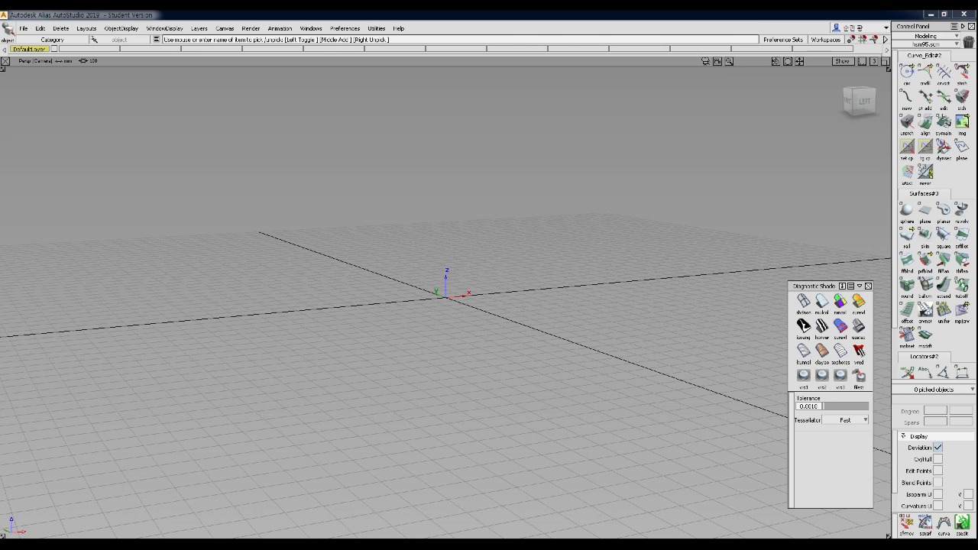
Step: Switch to the four-window layout and tumble the perspective view
click(86, 29)
click(163, 41)
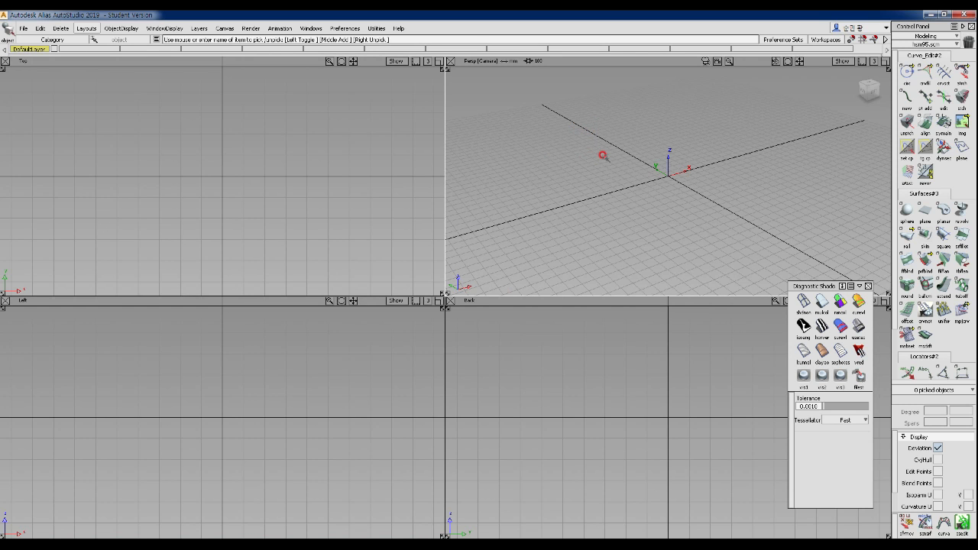
key(alt+shift)
alt+shift+drag(622, 164, 622, 226)
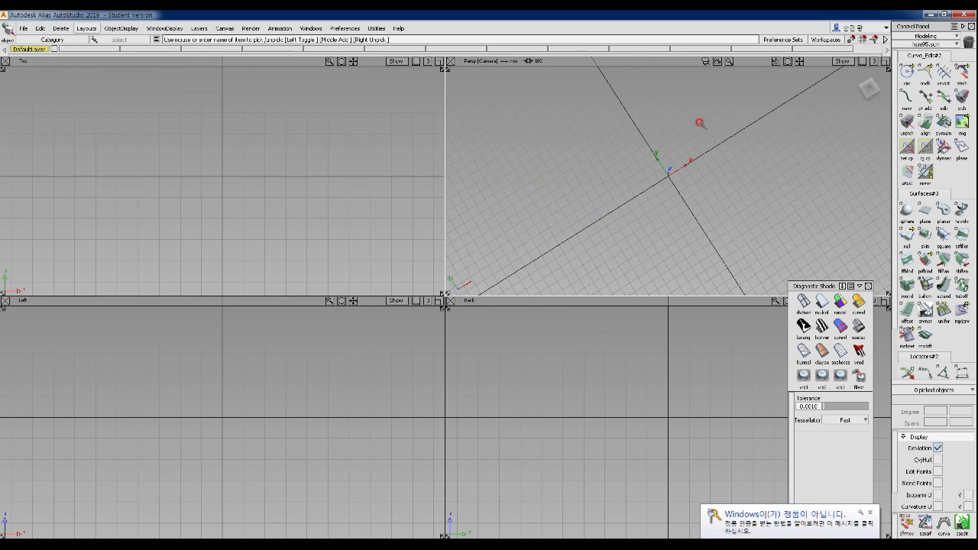
alt+shift+drag(594, 146, 638, 108)
Step: Place a sphere in the perspective view, shade it with Multi Color diagnostic shading, and move the Diagnostic Shade window aside
click(907, 210)
click(579, 207)
alt+shift+drag(644, 172, 620, 189)
ctrl+shift+right_drag(622, 188, 646, 186)
drag(648, 186, 742, 146)
alt+shift+middle_drag(634, 203, 635, 199)
click(819, 304)
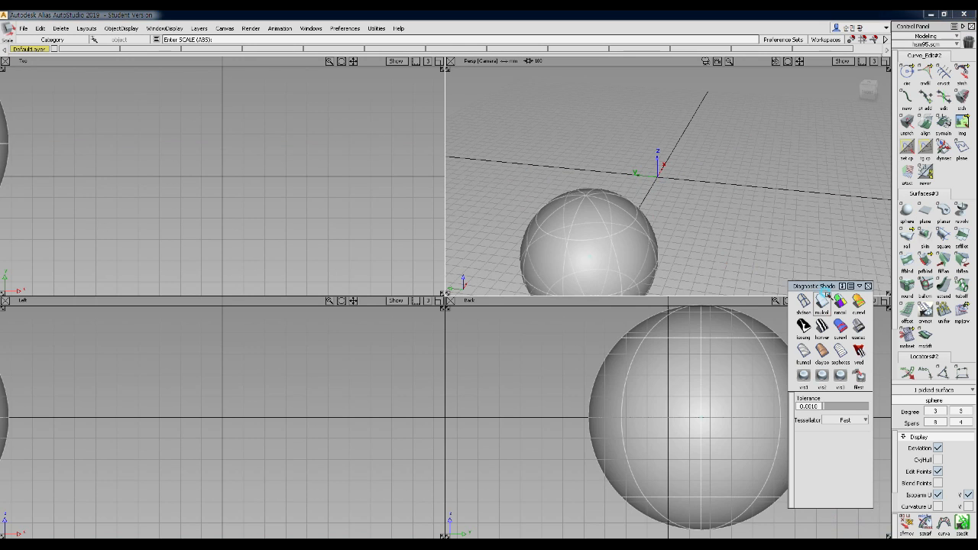
drag(825, 287, 839, 314)
Step: Tumble, track and dolly the perspective view to examine the sphere from different angles and distances
alt+shift+drag(608, 193, 402, 222)
alt+shift+middle_drag(641, 214, 738, 181)
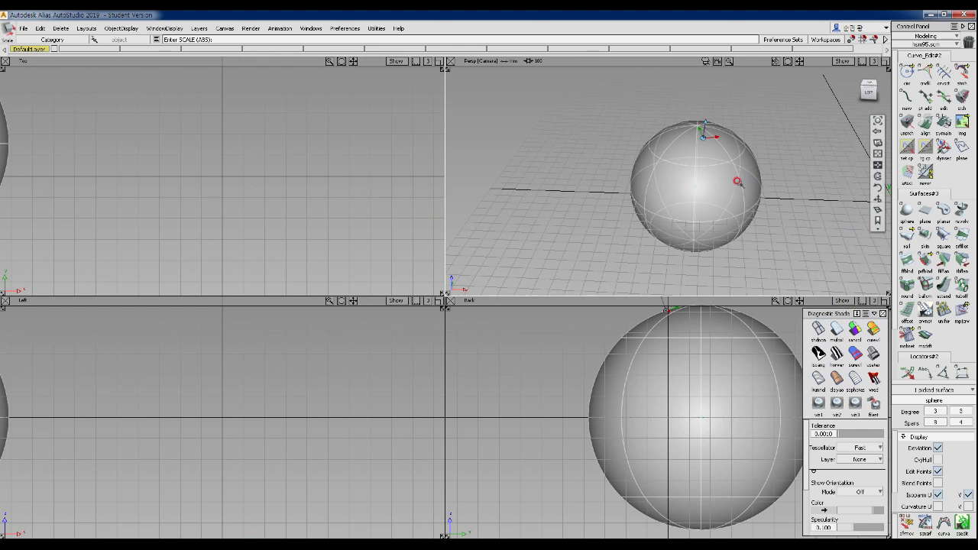
alt+shift+middle_drag(642, 196, 539, 190)
alt+shift+middle_drag(605, 112, 529, 114)
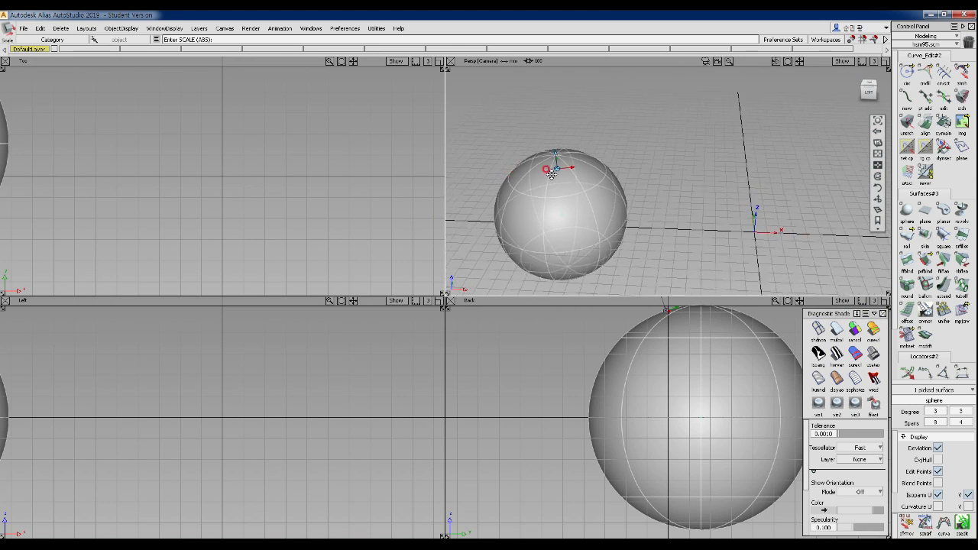
alt+shift+middle_drag(550, 174, 661, 116)
alt+shift+middle_drag(764, 200, 839, 182)
alt+shift+middle_drag(680, 185, 631, 211)
alt+shift+drag(631, 211, 641, 169)
mouse_move(637, 179)
alt+shift+right_down()
mouse_move(657, 123)
mouse_move(602, 227)
mouse_move(619, 160)
mouse_move(628, 155)
mouse_move(581, 247)
mouse_move(613, 163)
mouse_move(603, 179)
mouse_move(583, 253)
mouse_move(656, 181)
alt+shift+right_up()
alt+shift+middle_drag(657, 180, 738, 188)
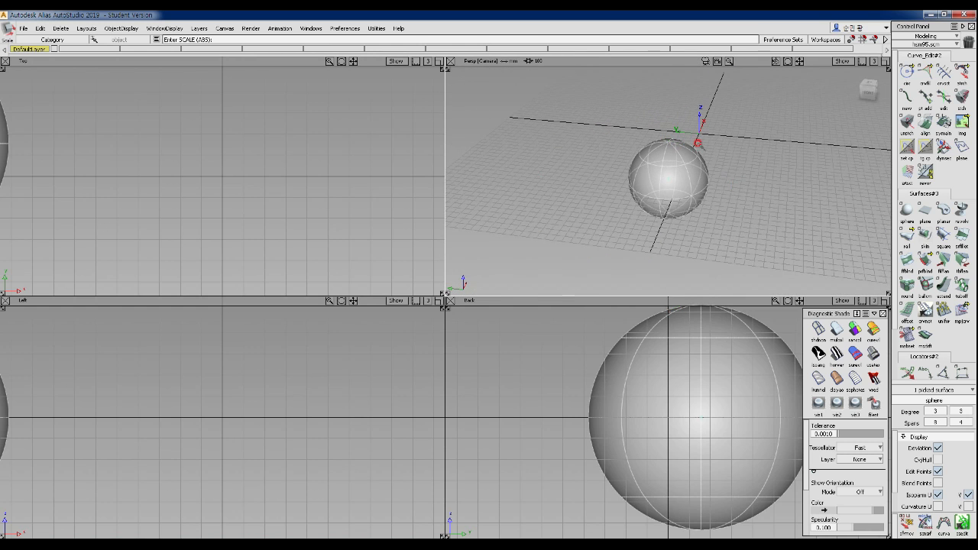
key(shift+alt)
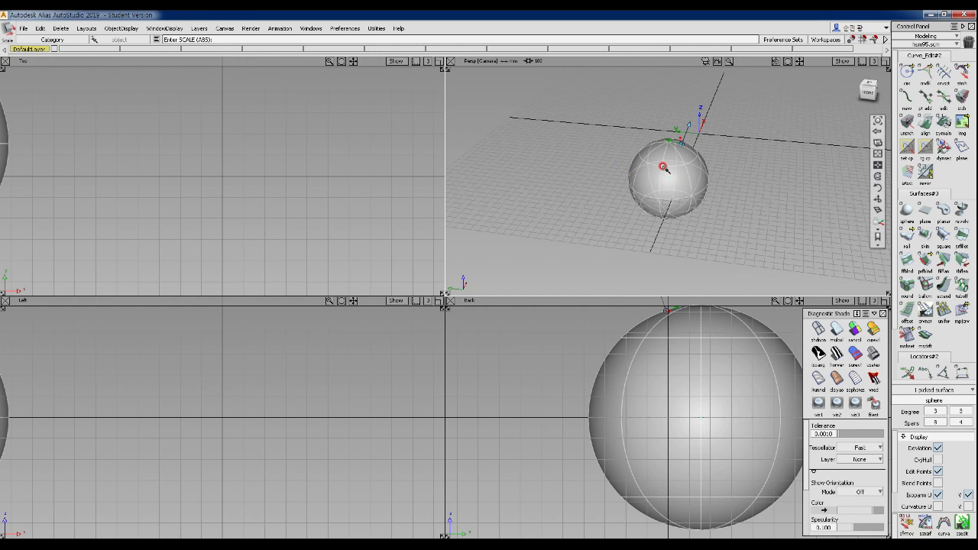
alt+shift+drag(669, 175, 552, 165)
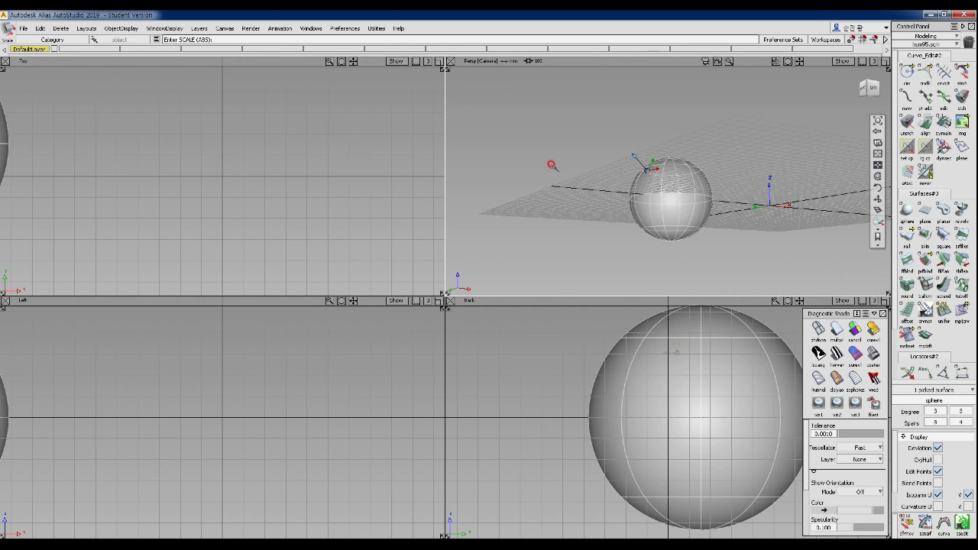
alt+shift+drag(653, 190, 713, 201)
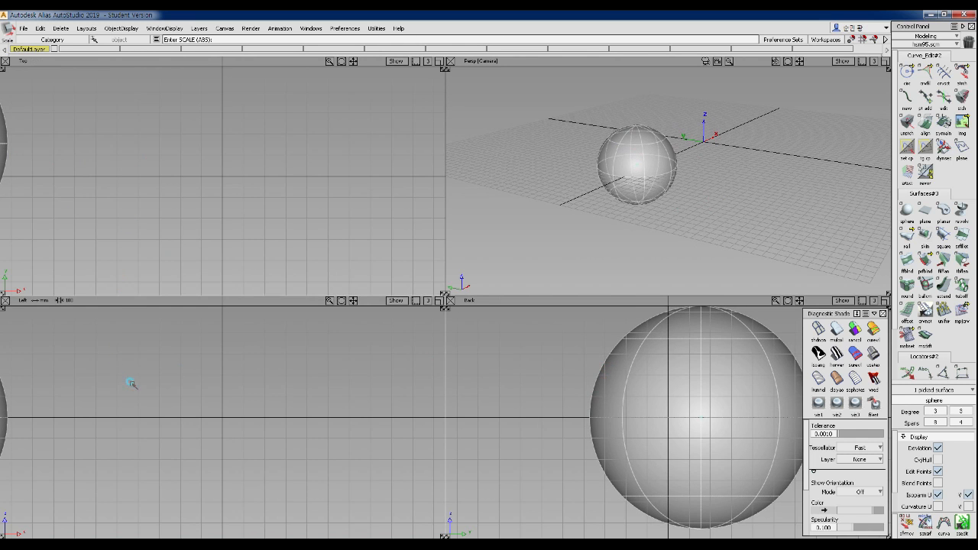
Step: Try to tumble the Top view, and track and dolly the orthographic views until the whole sphere is framed
key(alt+shift)
alt+shift+click(235, 195)
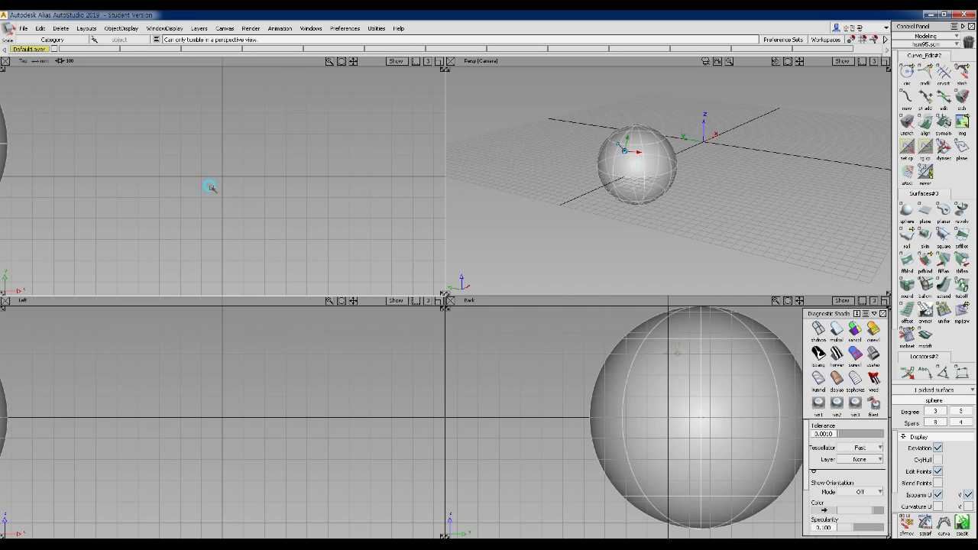
alt+shift+middle_drag(289, 181, 218, 162)
alt+shift+right_drag(217, 162, 125, 304)
alt+shift+middle_drag(234, 364, 330, 350)
alt+shift+middle_drag(230, 221, 219, 398)
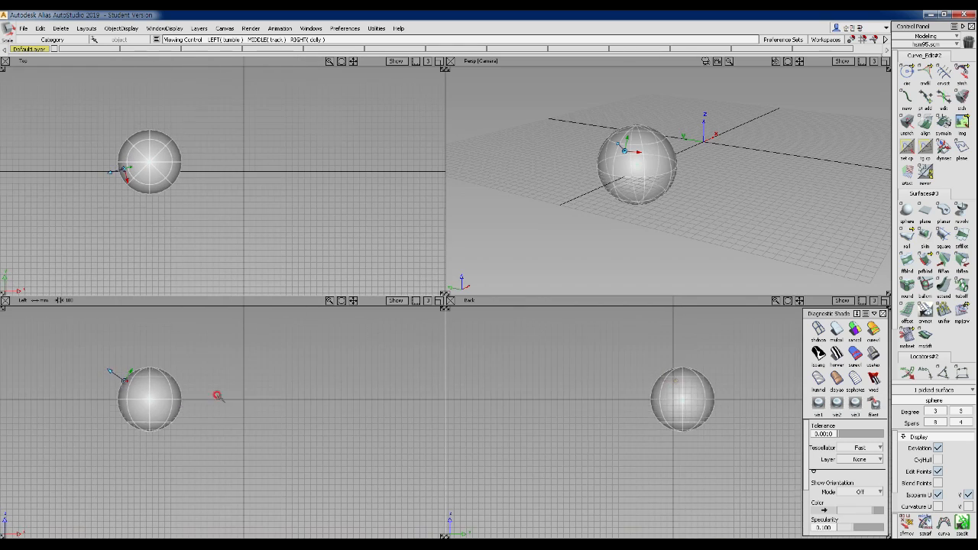
alt+shift+middle_drag(596, 380, 631, 392)
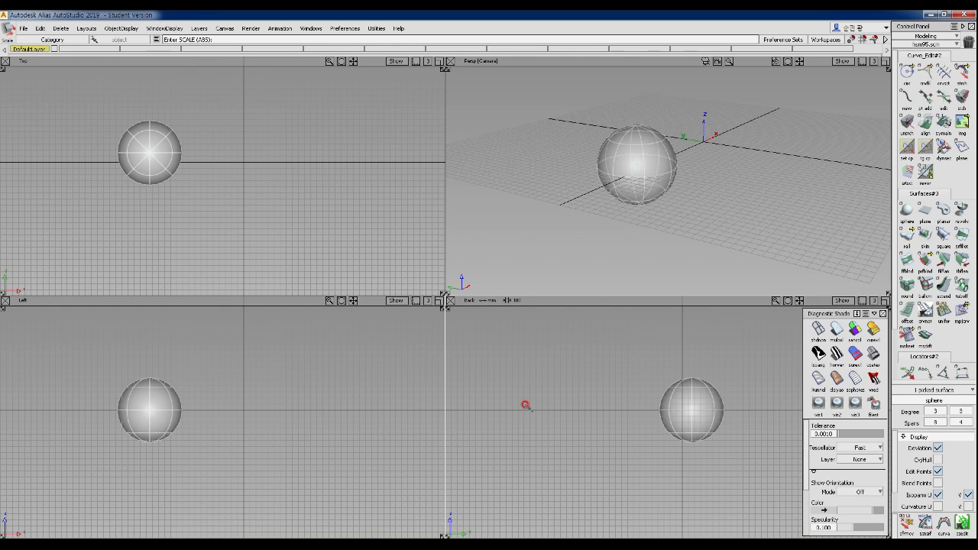
alt+shift+click(551, 206)
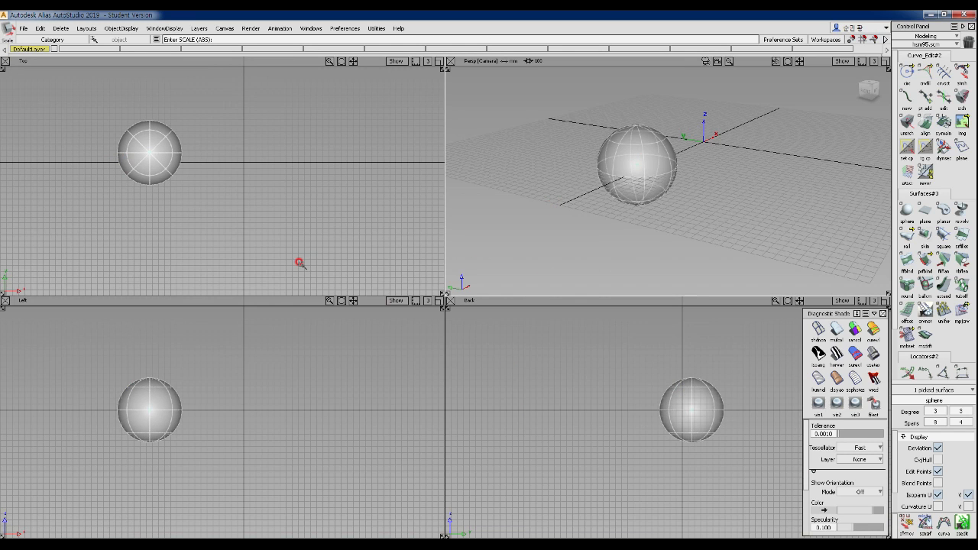
Step: Track the Top, Left and Back views in turn to compare how the orthographic windows move together
alt+shift+middle_drag(336, 237, 457, 228)
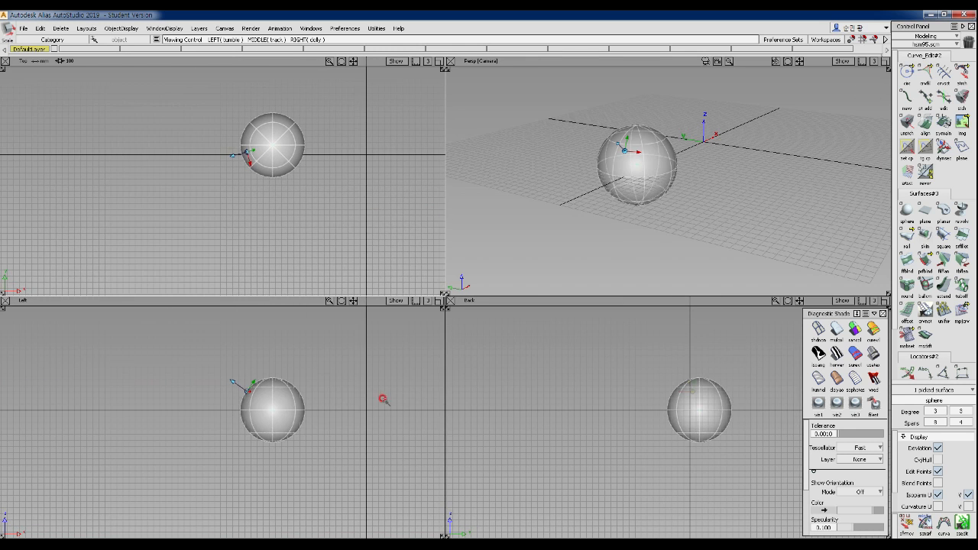
alt+shift+middle_drag(382, 398, 254, 369)
alt+shift+middle_drag(600, 411, 586, 441)
alt+shift+middle_drag(186, 213, 241, 170)
alt+shift+middle_drag(278, 395, 293, 366)
alt+shift+middle_drag(618, 427, 530, 456)
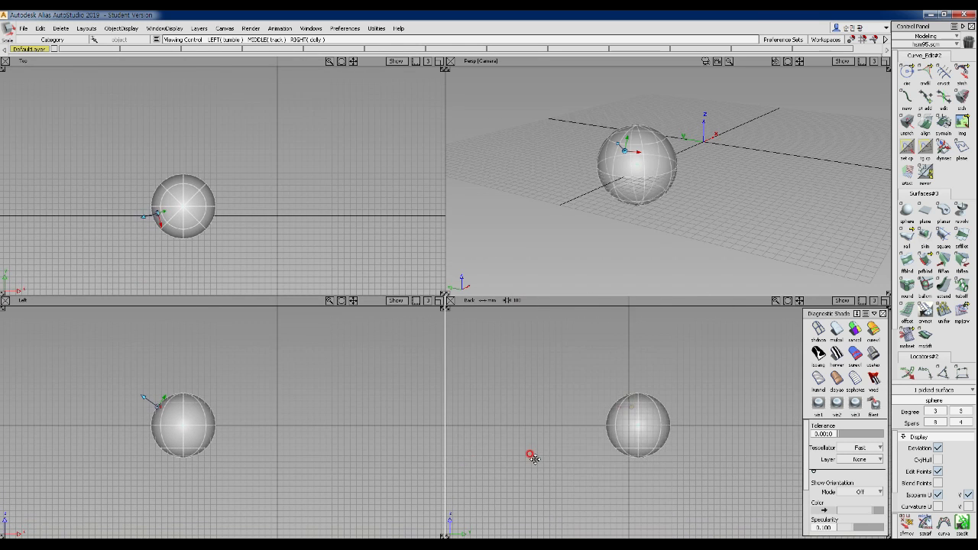
Step: Turn off Window Sync and track the Top, Left and Back views independently
click(84, 28)
mouse_move(91, 41)
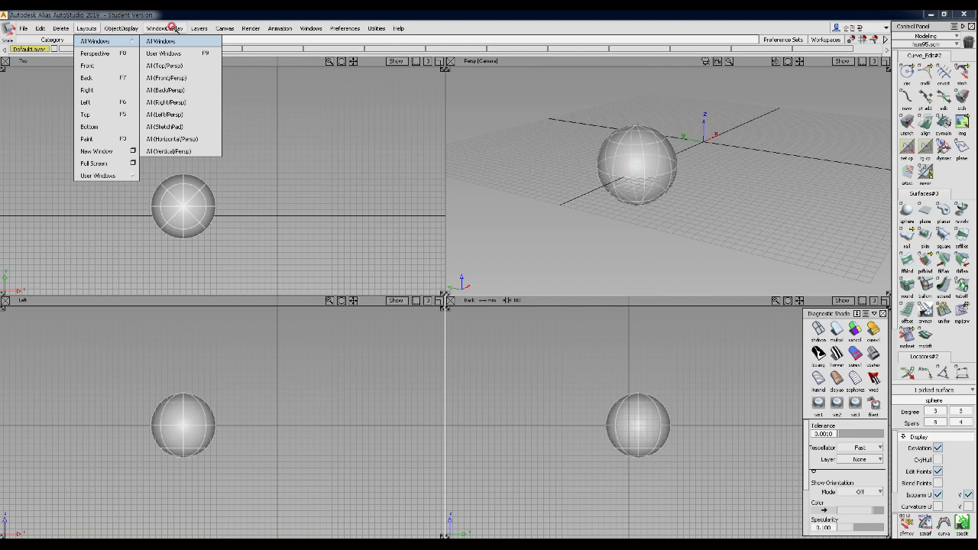
click(165, 28)
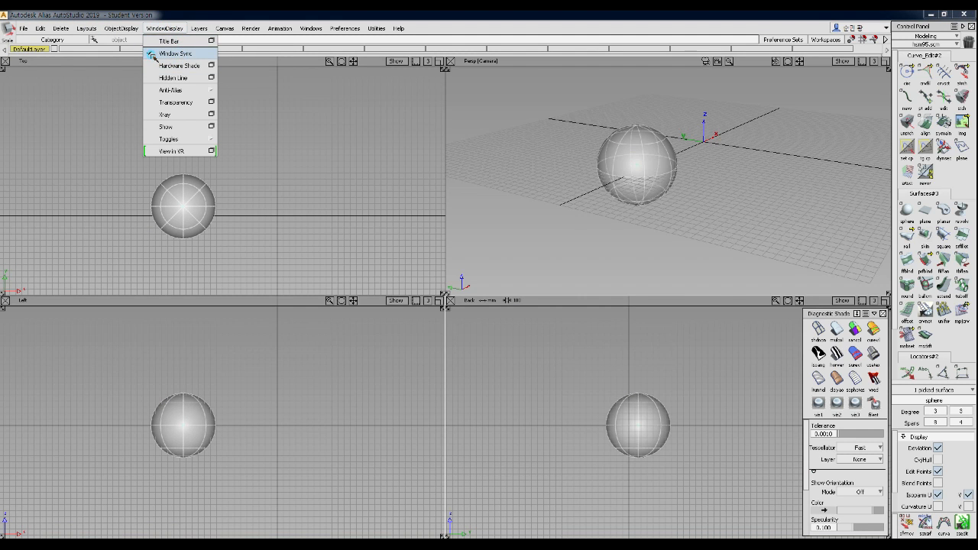
click(150, 53)
alt+shift+middle_drag(253, 179, 305, 218)
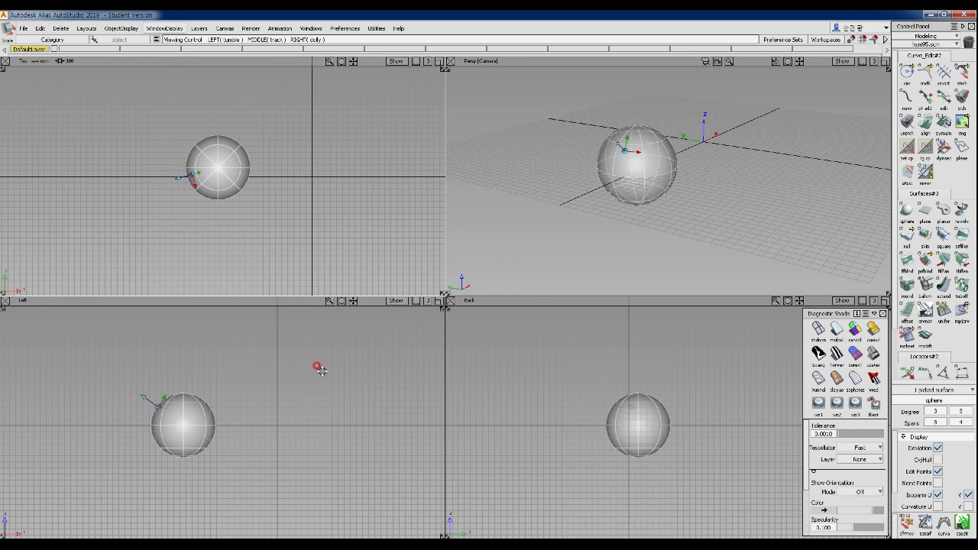
alt+shift+middle_drag(316, 371, 340, 340)
alt+shift+middle_drag(642, 397, 642, 369)
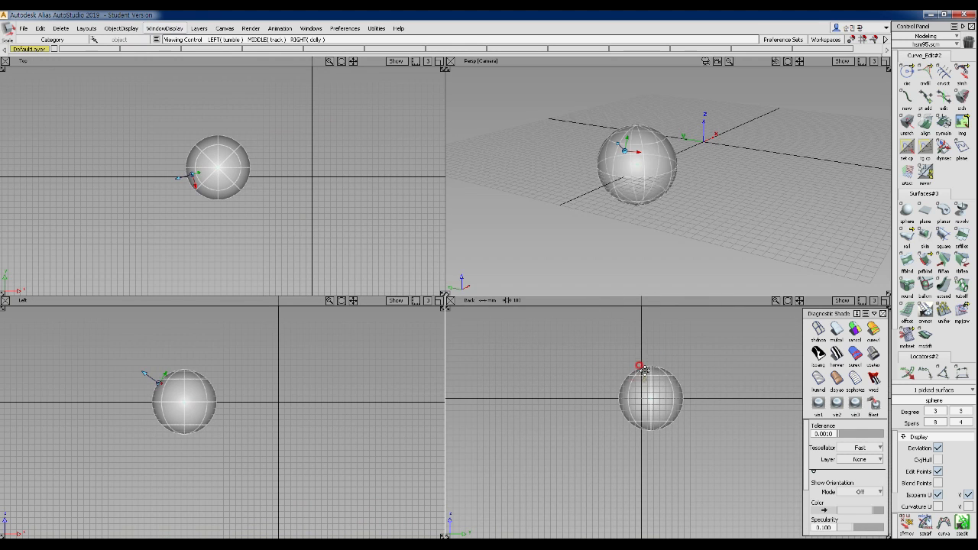
Step: Turn Window Sync back on and track the Top view
click(173, 29)
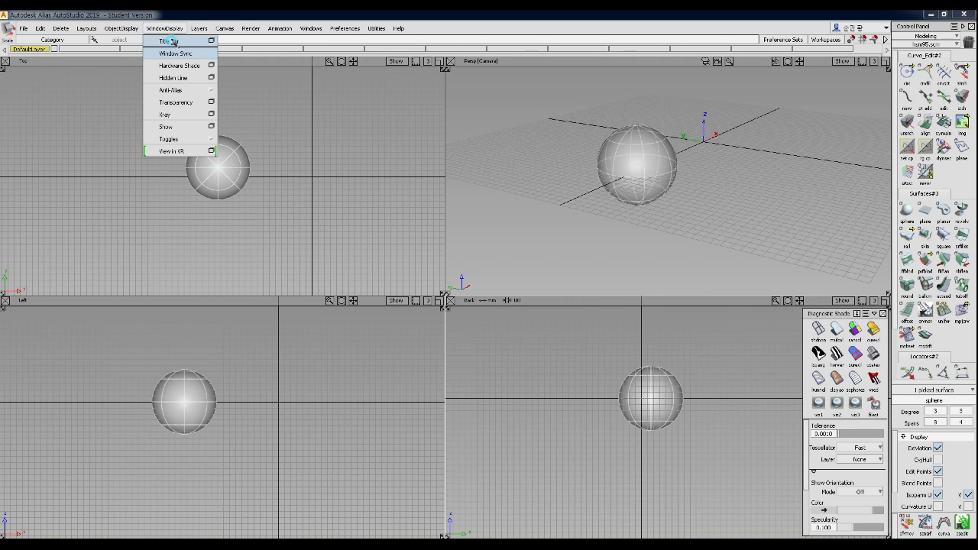
click(174, 53)
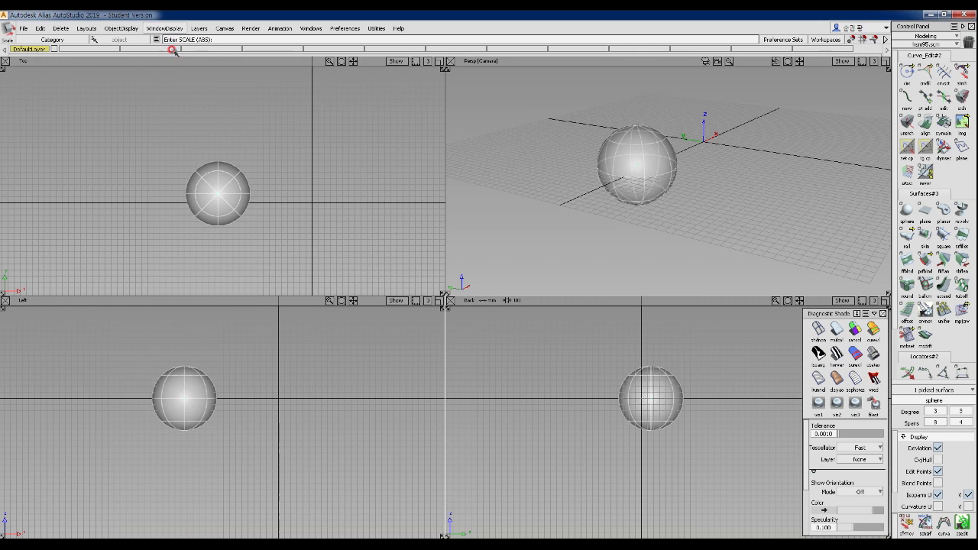
alt+shift+middle_drag(272, 214, 253, 182)
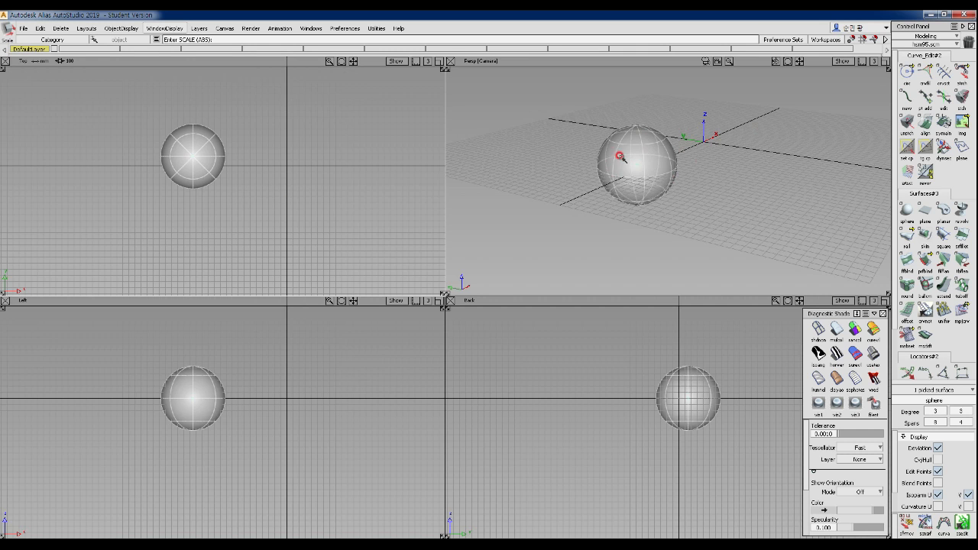
Step: Switch to a single perspective window and frame the sphere in it
alt+shift+middle_drag(620, 154, 617, 167)
ctrl+shift+right_drag(610, 167, 647, 157)
alt+shift+drag(419, 231, 437, 202)
alt+shift+right_drag(419, 218, 409, 245)
click(429, 308)
mouse_move(392, 276)
alt+shift+mouse_down()
mouse_move(393, 315)
mouse_move(618, 223)
mouse_move(279, 208)
mouse_move(357, 275)
mouse_move(381, 266)
alt+shift+mouse_up()
ctrl+shift+right_click(397, 229)
ctrl+shift+right_drag(397, 229, 399, 291)
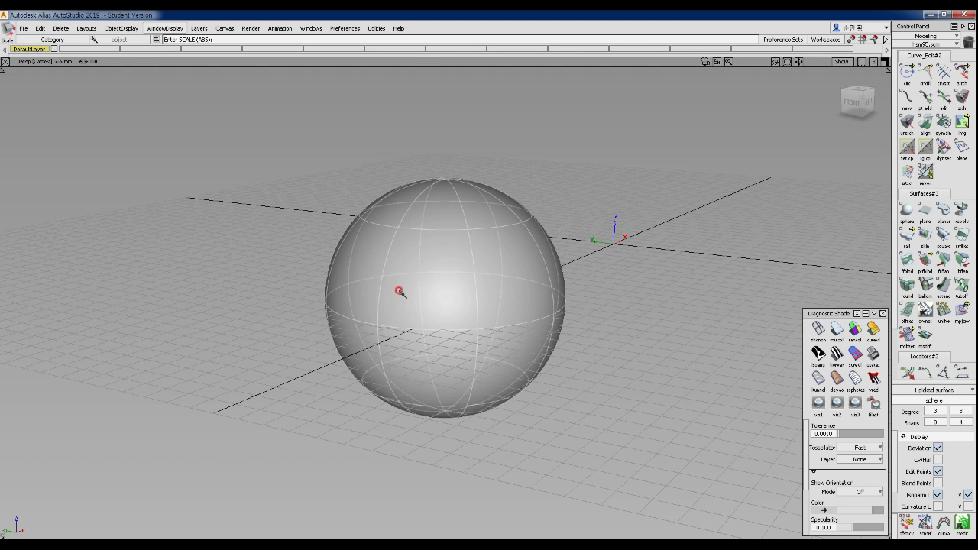
Step: Toggle the perspective window to full screen and back to the normal interface
ctrl+shift+right_drag(362, 237, 346, 227)
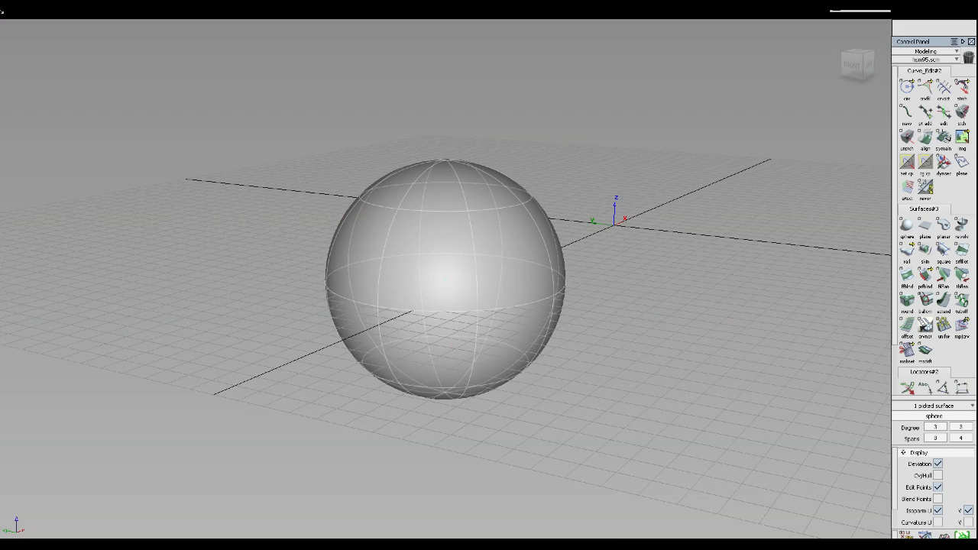
ctrl+shift+right_drag(455, 259, 433, 259)
ctrl+shift+right_click(433, 260)
Step: Restore the All Windows four-view layout
click(86, 29)
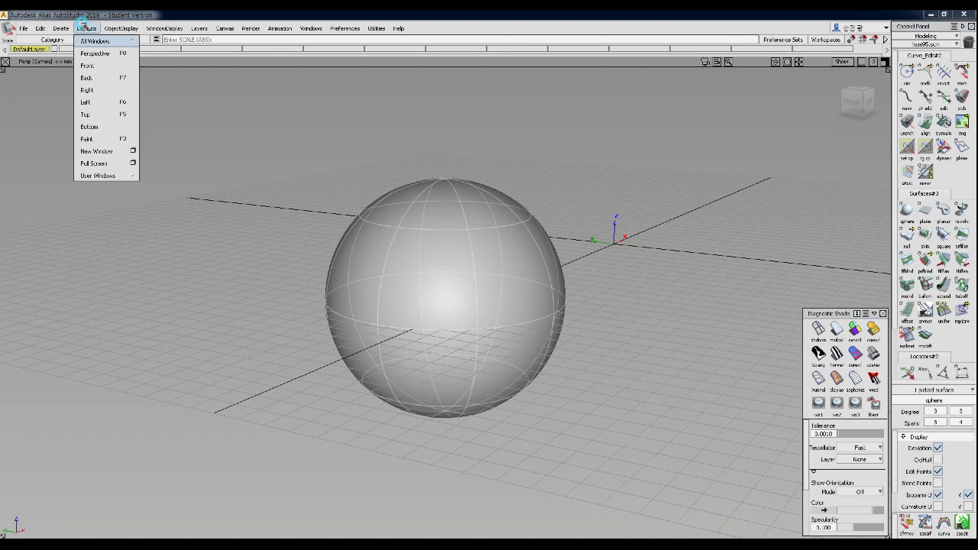
mouse_move(88, 39)
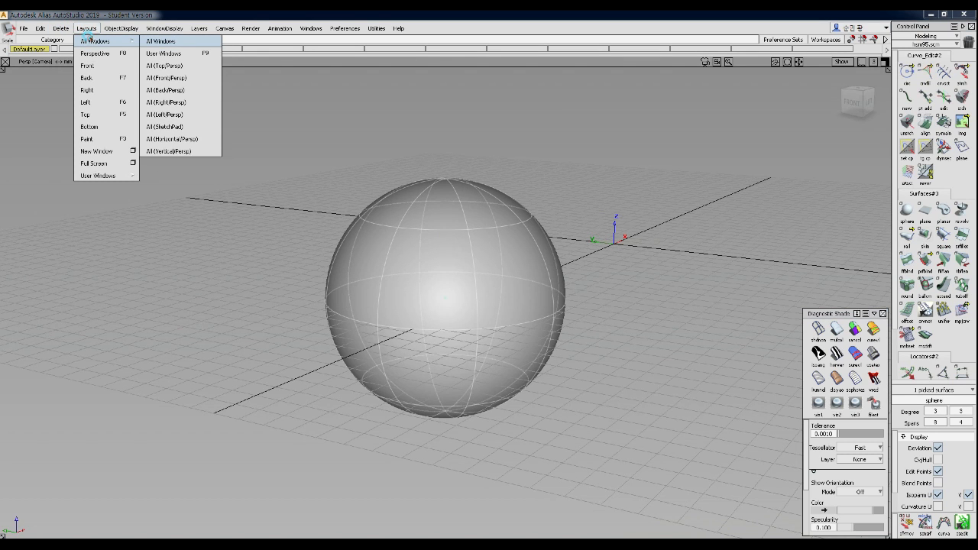
click(152, 41)
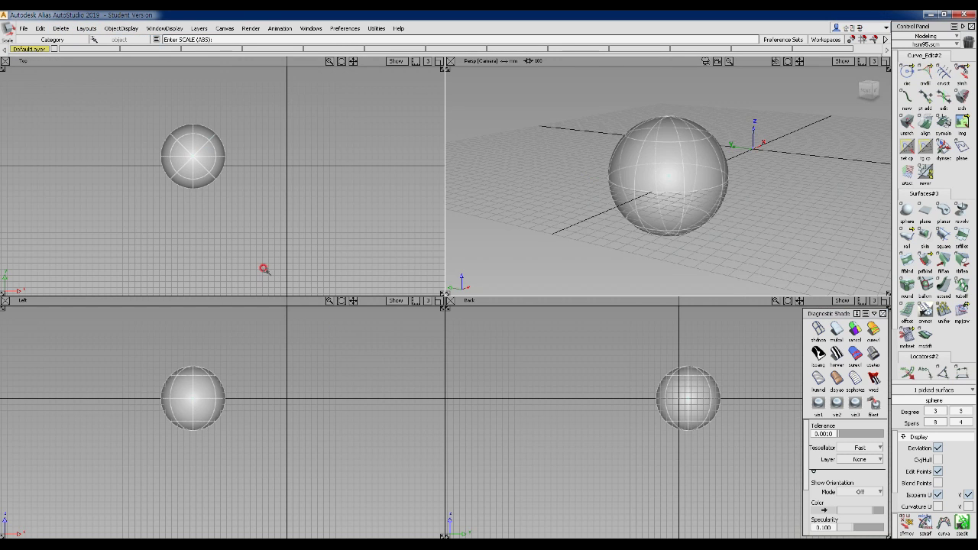
Step: Deselect the sphere and dolly the perspective view far out from it
ctrl+shift+drag(566, 246, 548, 192)
ctrl+shift+drag(703, 141, 572, 209)
alt+shift+middle_drag(572, 210, 592, 267)
alt+shift+drag(672, 222, 642, 182)
alt+shift+right_drag(642, 182, 428, 324)
alt+shift+right_drag(855, 104, 467, 276)
alt+shift+right_drag(671, 222, 513, 227)
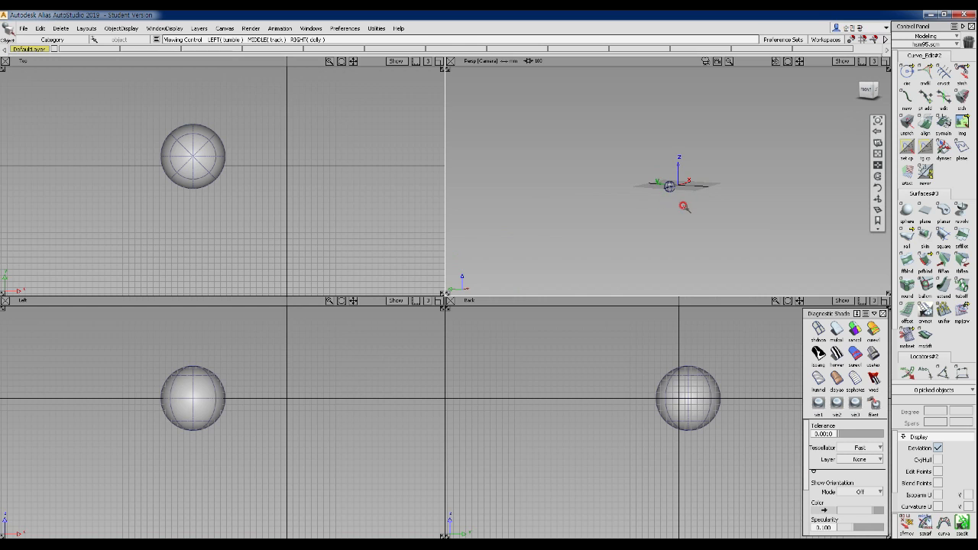
ctrl+shift+drag(589, 243, 589, 155)
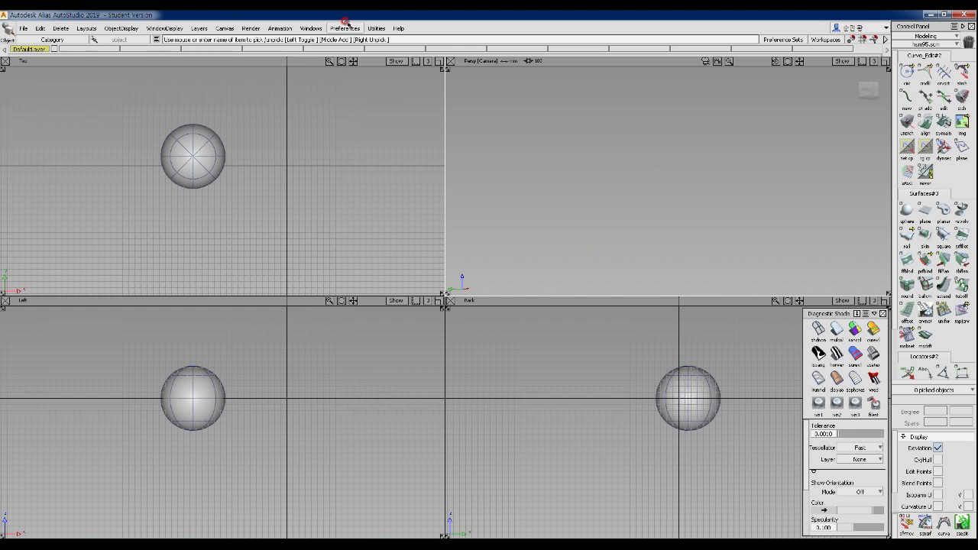
Step: Show the Palette, move it to the edge of the workspace, and expand its Pick, Transform and Paint tool groups
click(321, 27)
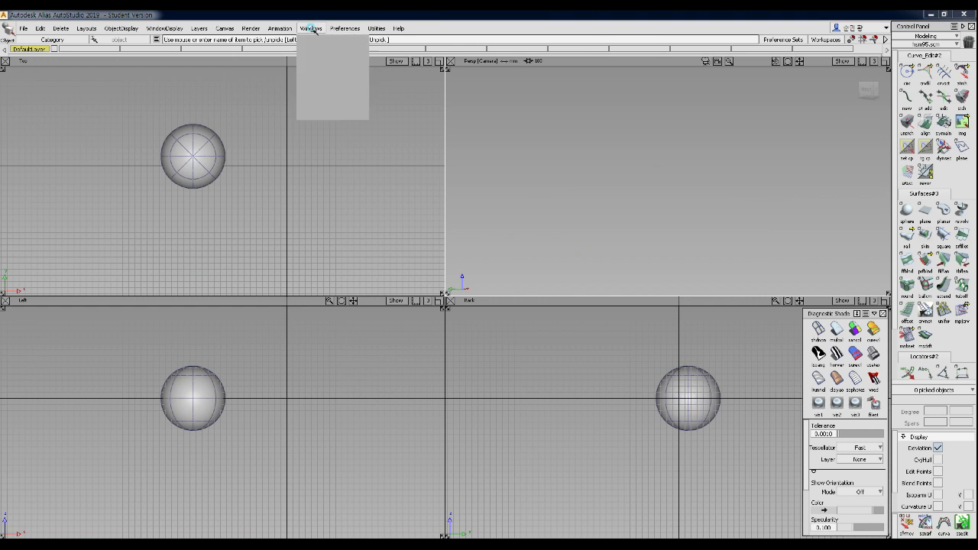
click(322, 40)
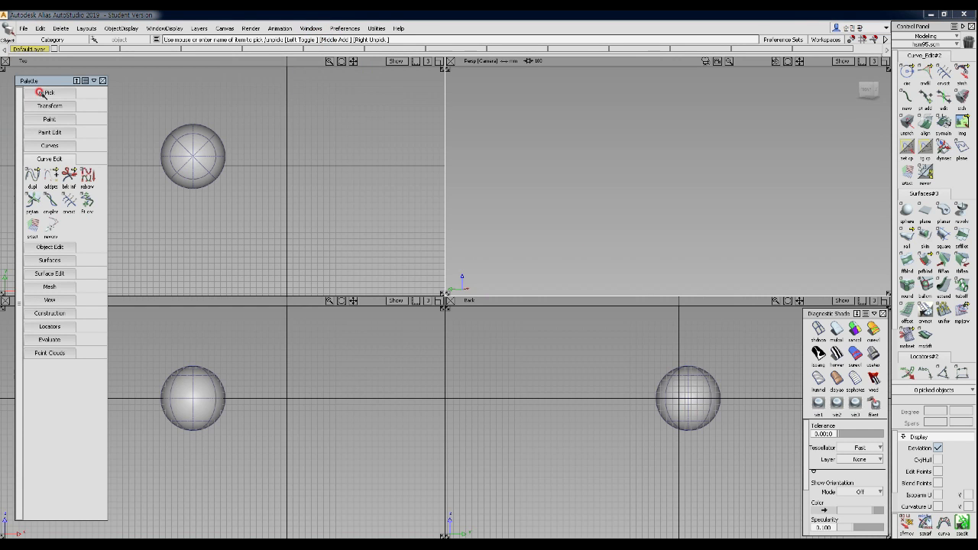
drag(60, 83, 50, 73)
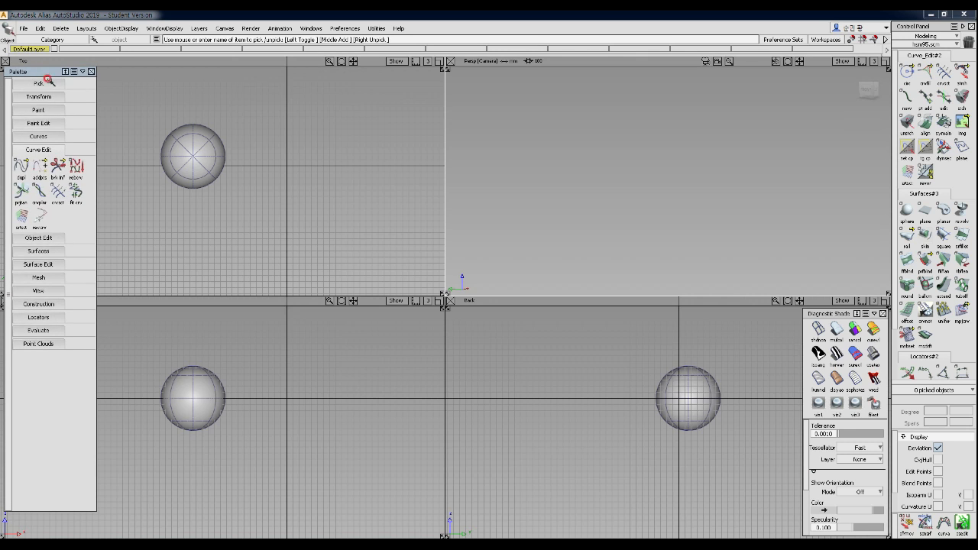
click(46, 82)
click(45, 184)
click(42, 172)
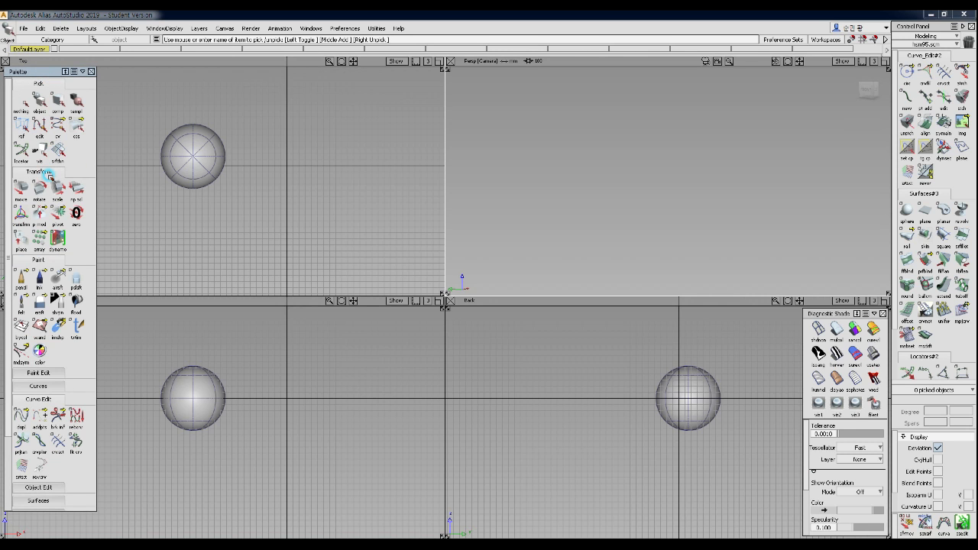
Step: Collapse the Paint and Curve Edit tool groups in the Palette
click(50, 260)
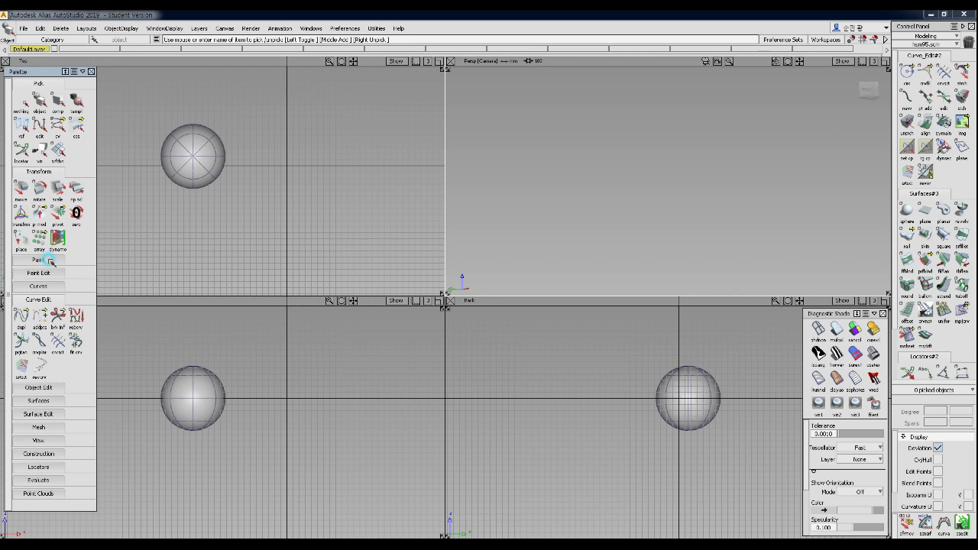
click(39, 300)
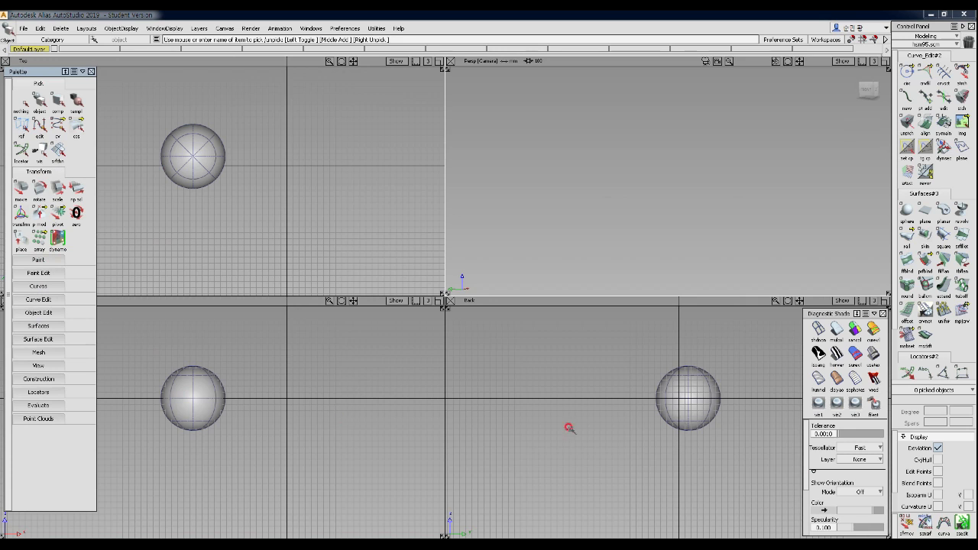
Step: Pick the sphere with a pick box in the Top view and make the perspective window active
ctrl+shift+drag(220, 120, 220, 165)
drag(240, 134, 182, 196)
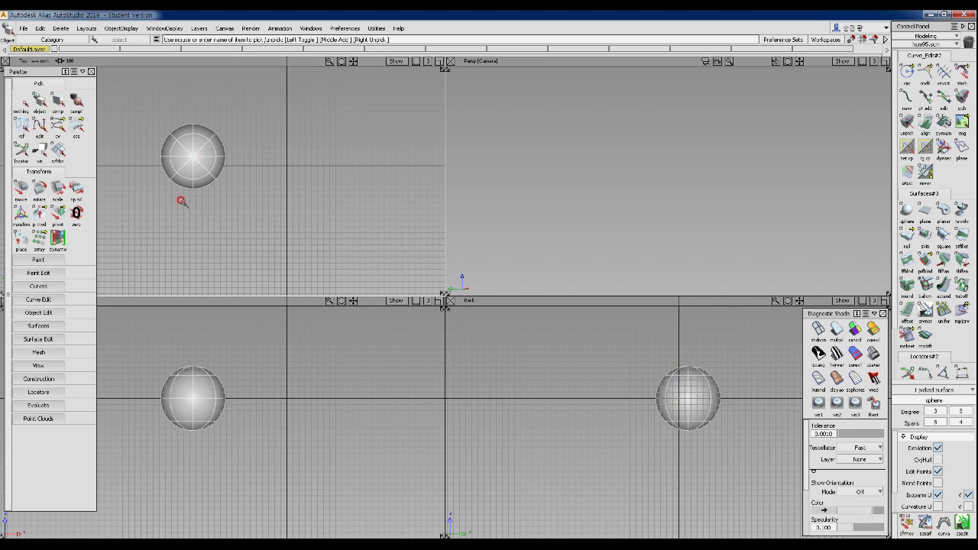
ctrl+shift+drag(243, 123, 243, 95)
ctrl+shift+drag(241, 111, 178, 205)
mouse_move(228, 159)
ctrl+shift+mouse_down()
mouse_move(246, 105)
mouse_move(243, 150)
ctrl+shift+mouse_up()
drag(233, 136, 164, 189)
click(663, 188)
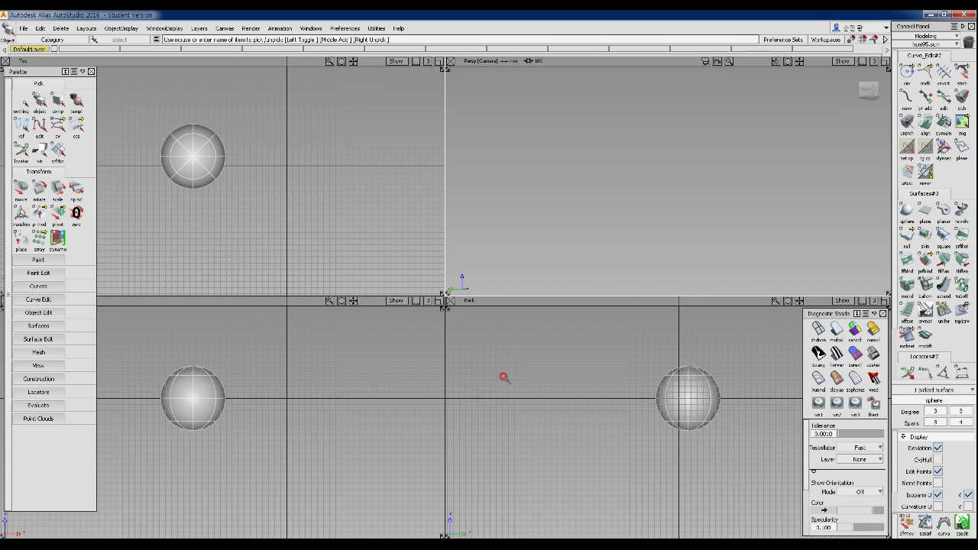
Step: Expand the Palette's View tool group and center the perspective window on the picked sphere with Look At
click(47, 364)
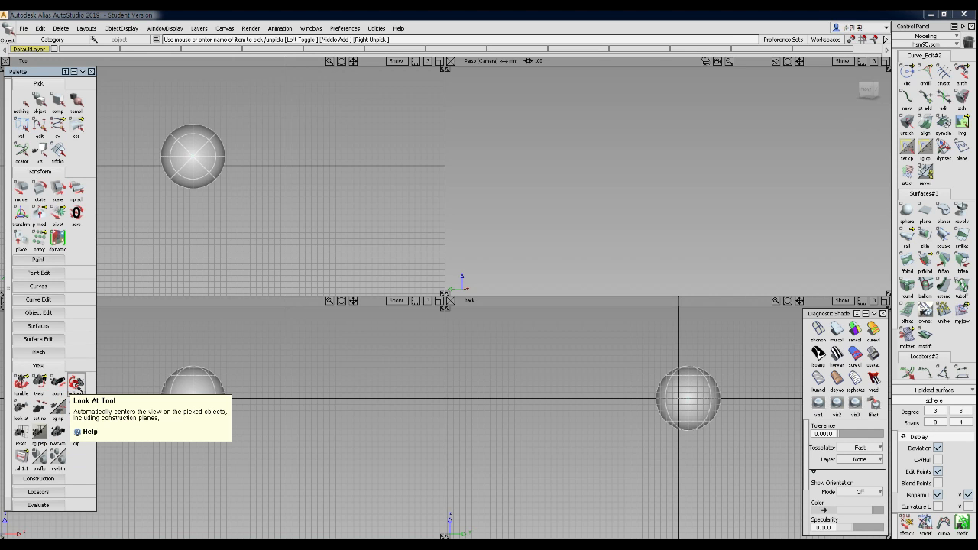
click(77, 382)
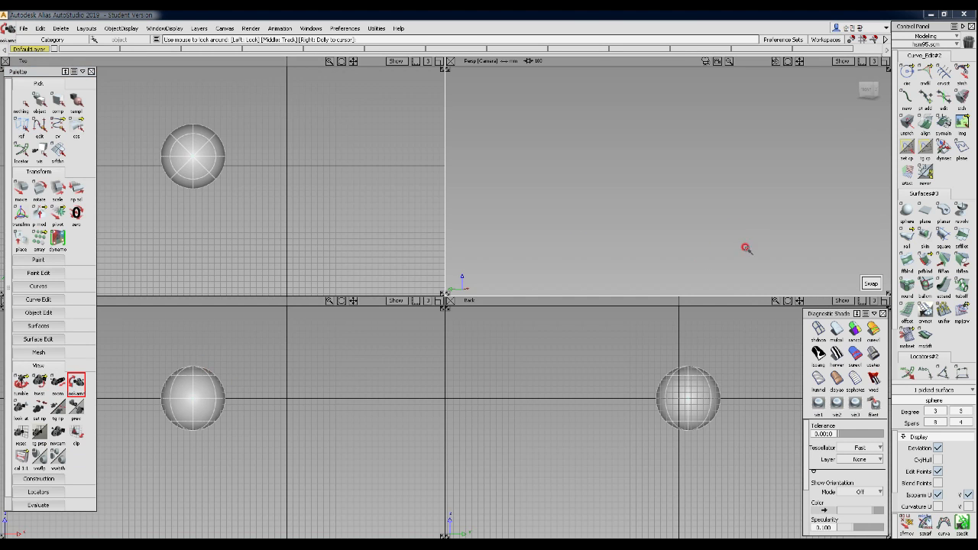
ctrl+shift+right_click(582, 212)
ctrl+shift+right_drag(635, 208, 631, 268)
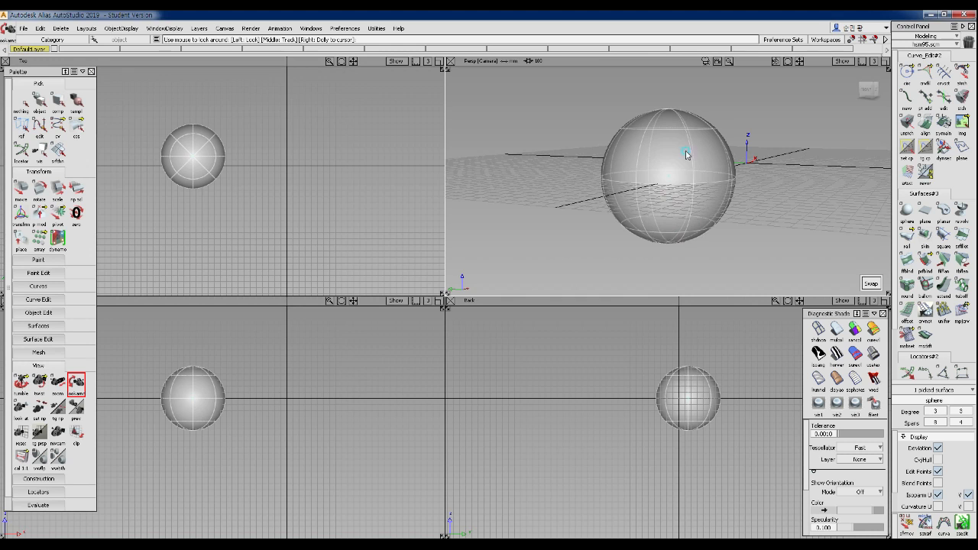
Step: Deselect the sphere and dolly the Top view out as far as it will go
ctrl+shift+drag(686, 154, 688, 207)
key(ctrl+alt+d)
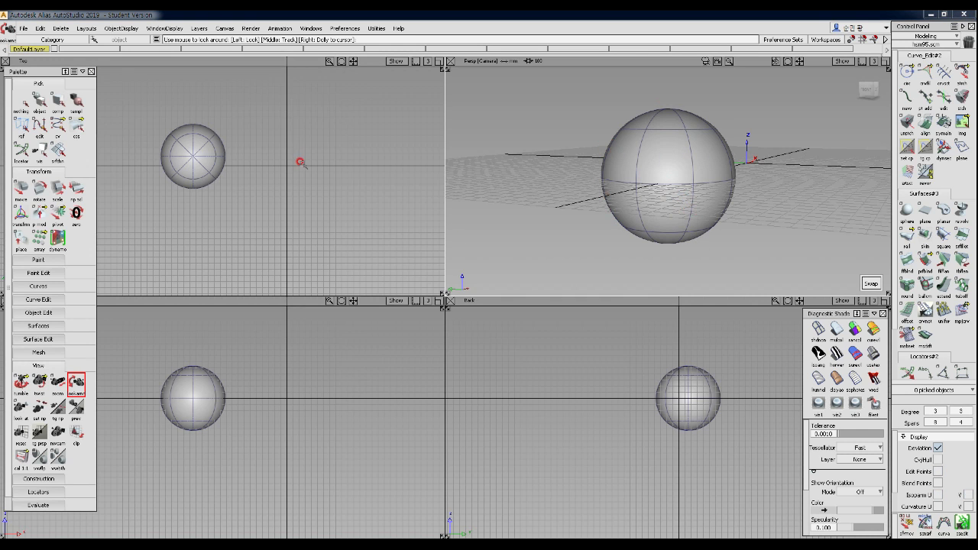
alt+shift+right_drag(333, 174, 282, 160)
alt+shift+right_drag(321, 203, 170, 267)
alt+shift+right_drag(268, 210, 221, 243)
alt+shift+right_drag(309, 193, 264, 230)
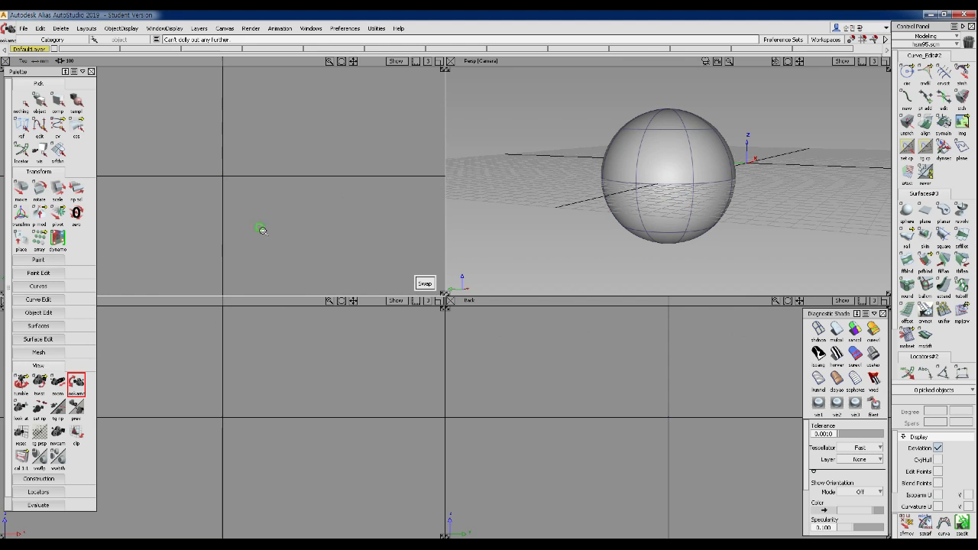
Step: Pick the sphere in the perspective window, frame it in the Top view with Look At, and deselect it
click(418, 282)
ctrl+shift+drag(670, 157, 668, 199)
click(685, 148)
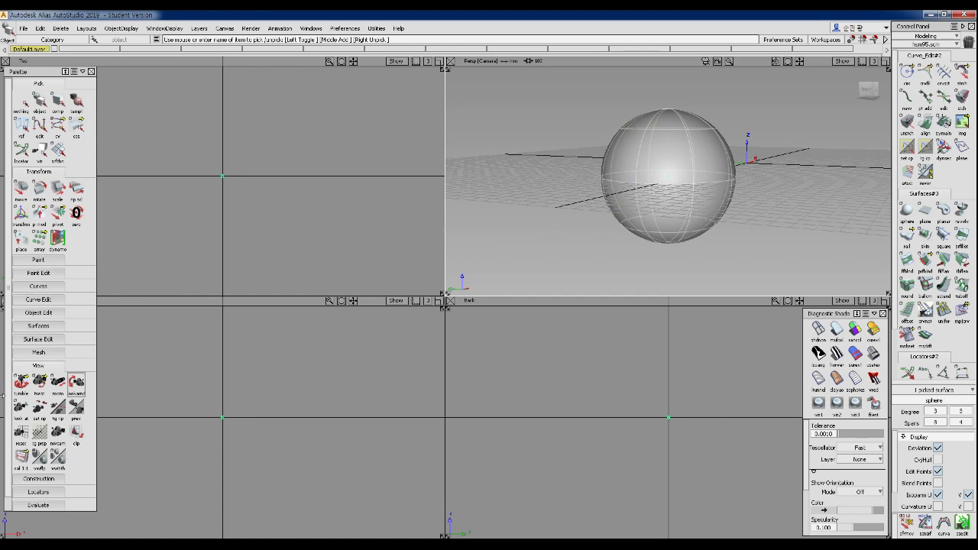
click(343, 246)
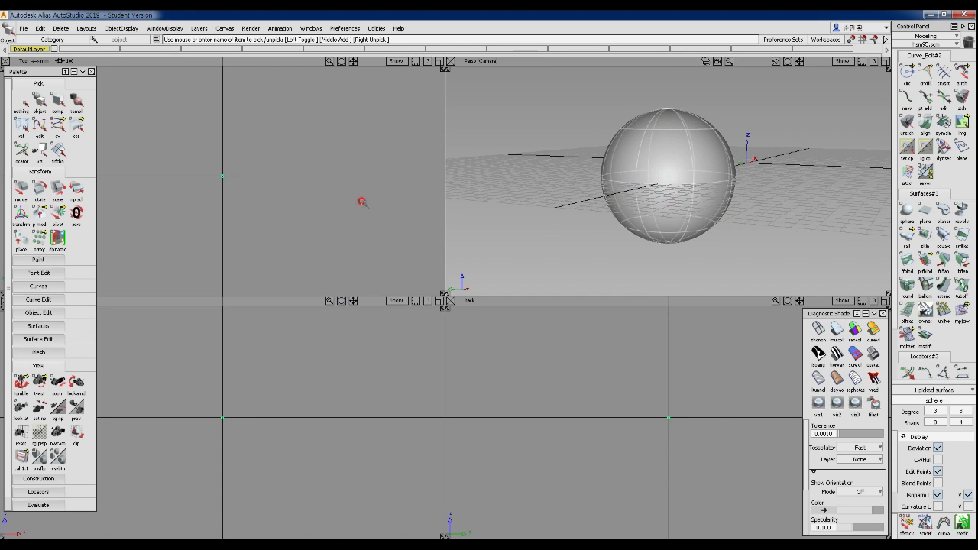
click(76, 383)
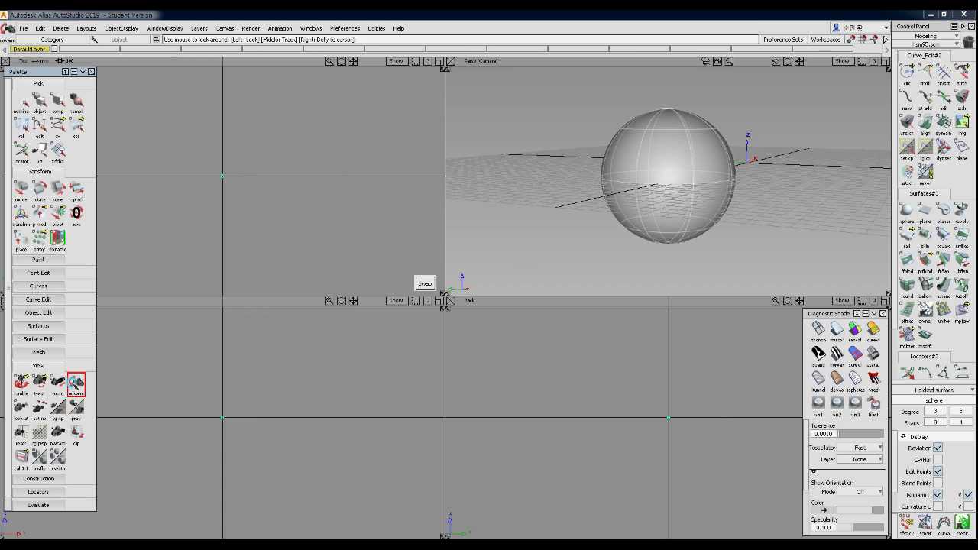
click(427, 283)
ctrl+shift+right_drag(272, 188, 269, 250)
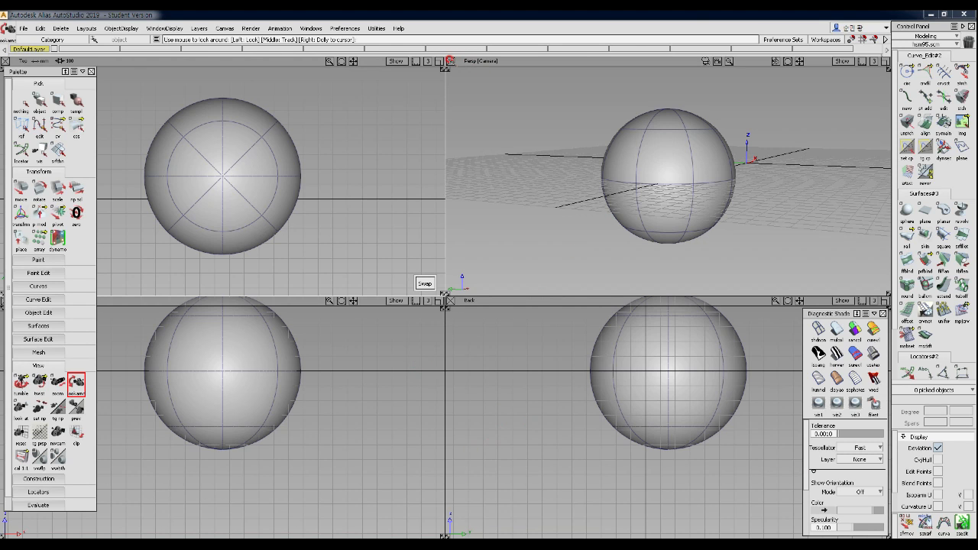
Step: Close the perspective window and open a new Front window
click(450, 61)
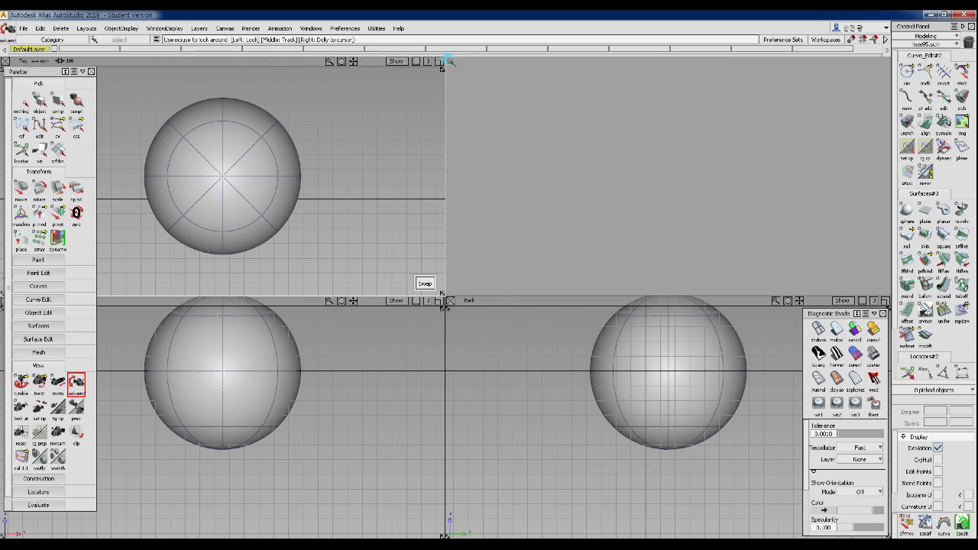
click(86, 29)
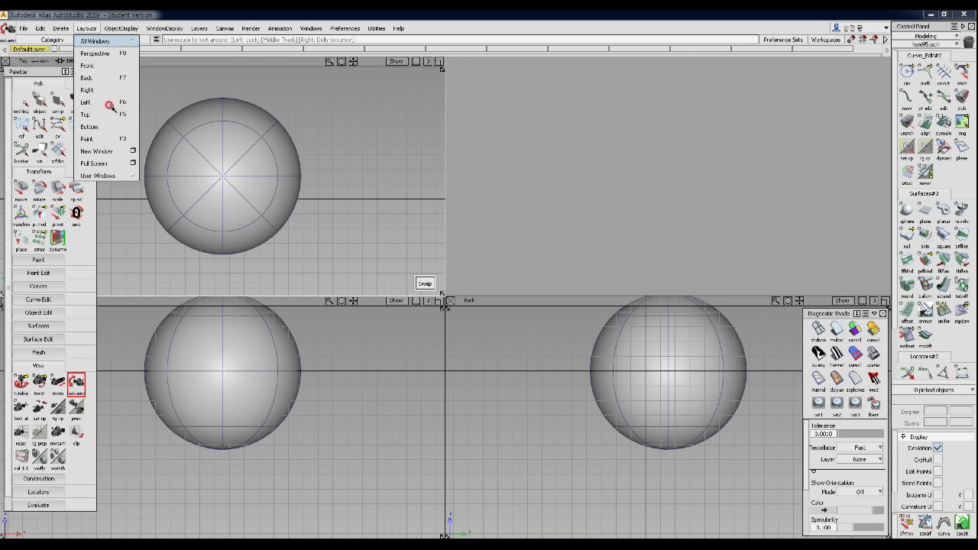
click(88, 150)
click(132, 150)
click(114, 154)
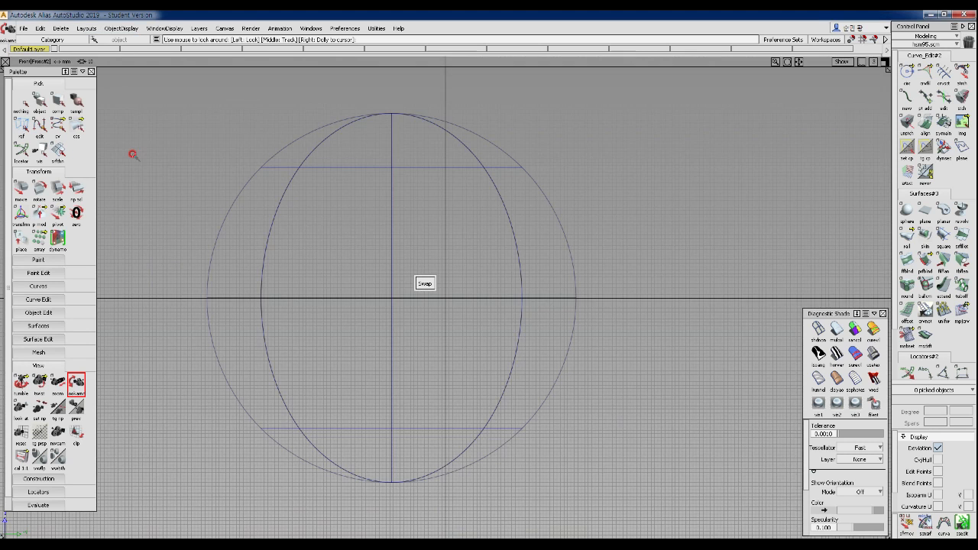
Step: Restore the All Windows layout, then close the perspective window and the extra Front window
ctrl+shift+right_click(269, 173)
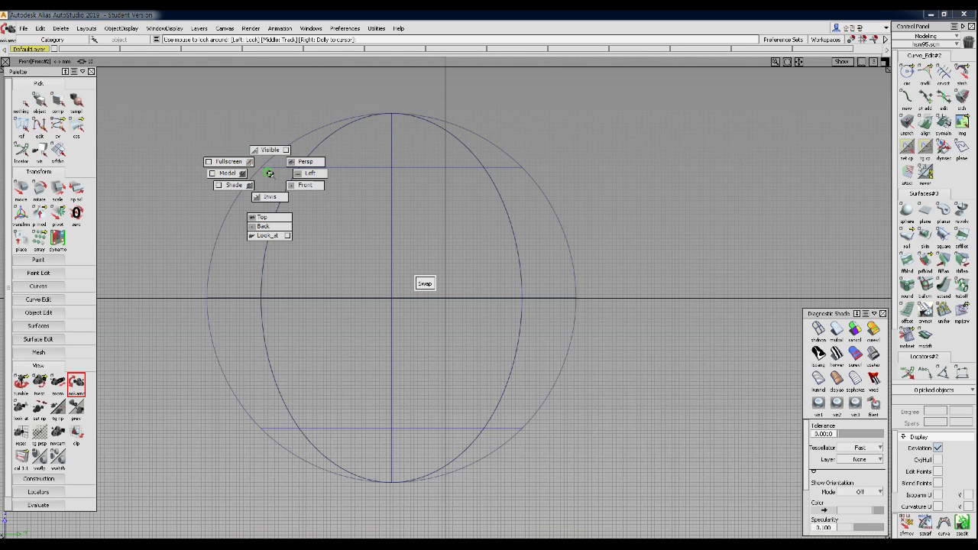
click(87, 28)
click(144, 42)
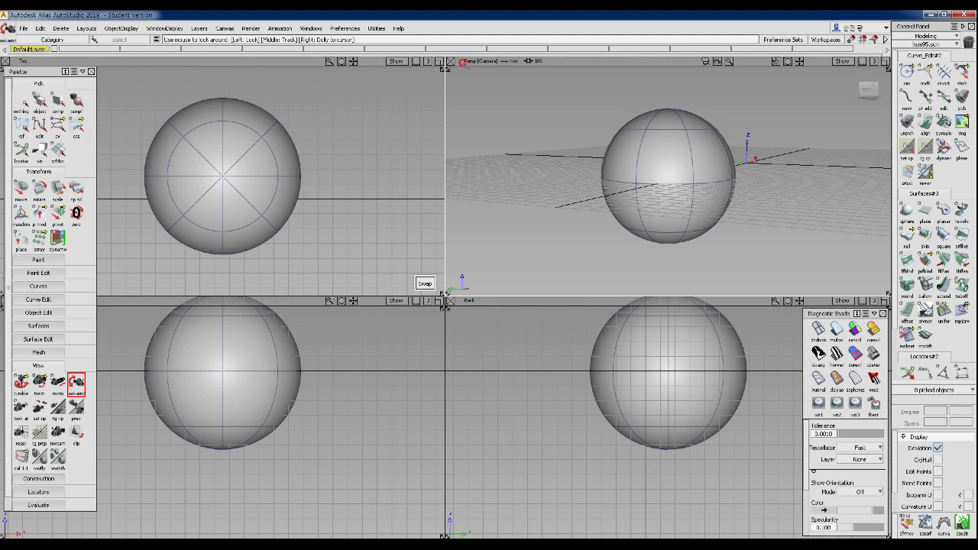
click(450, 61)
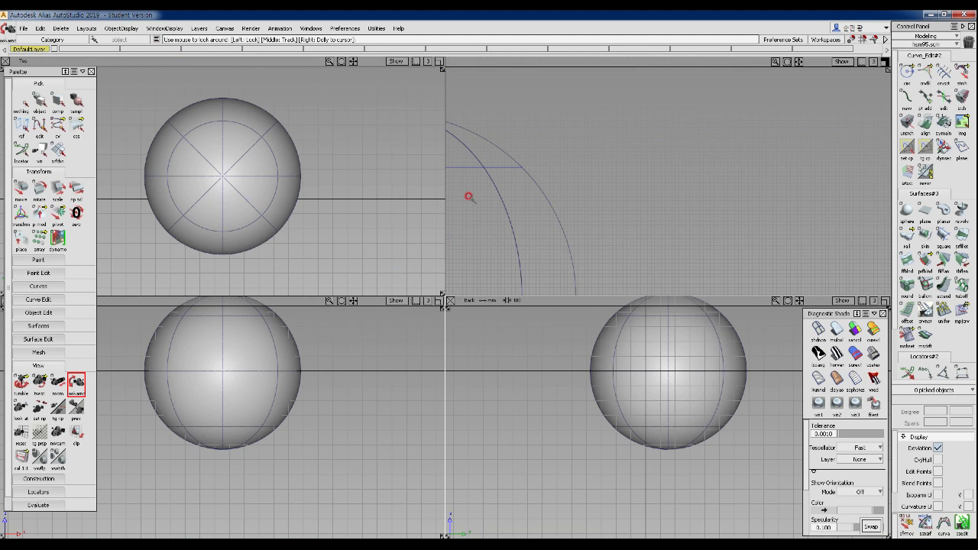
drag(500, 60, 688, 127)
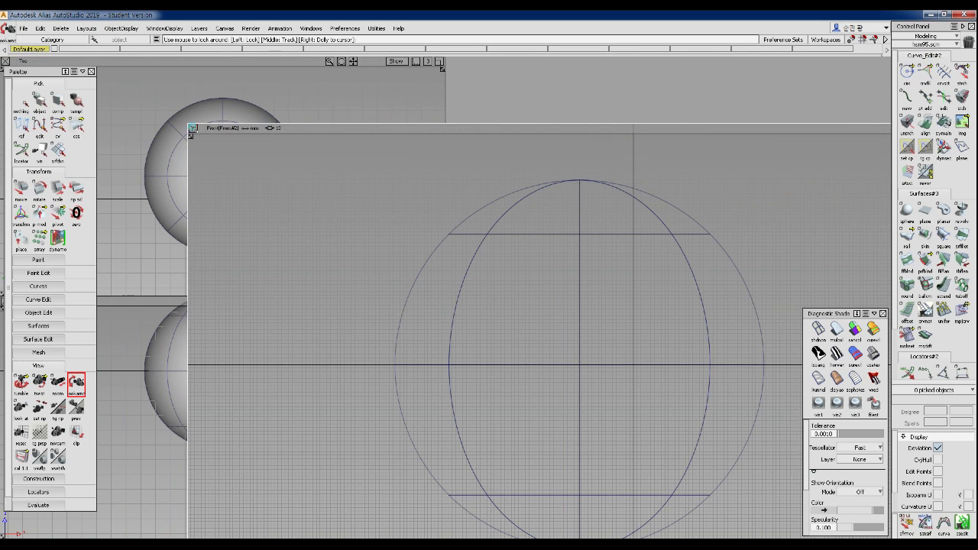
click(192, 128)
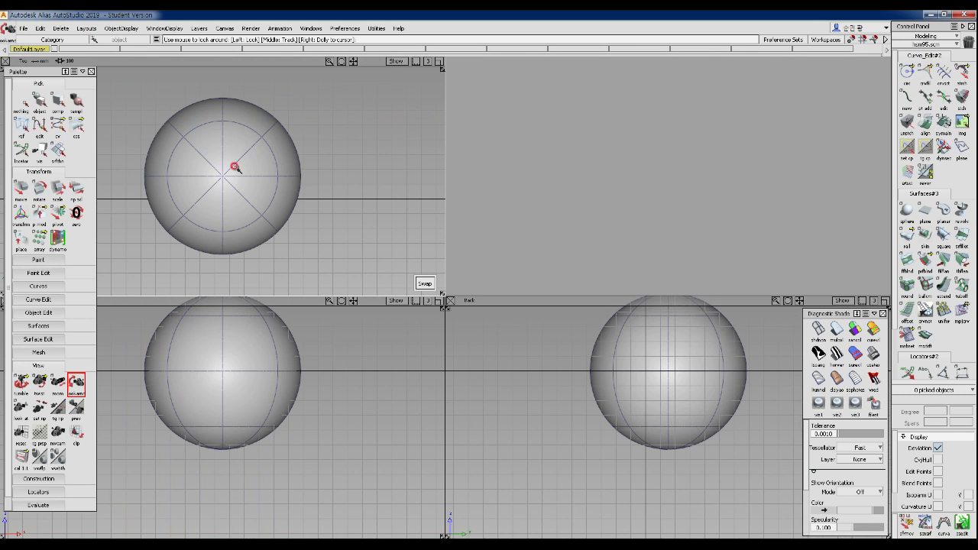
Step: Create a new window of type Perspective with Show Grid enabled
click(87, 28)
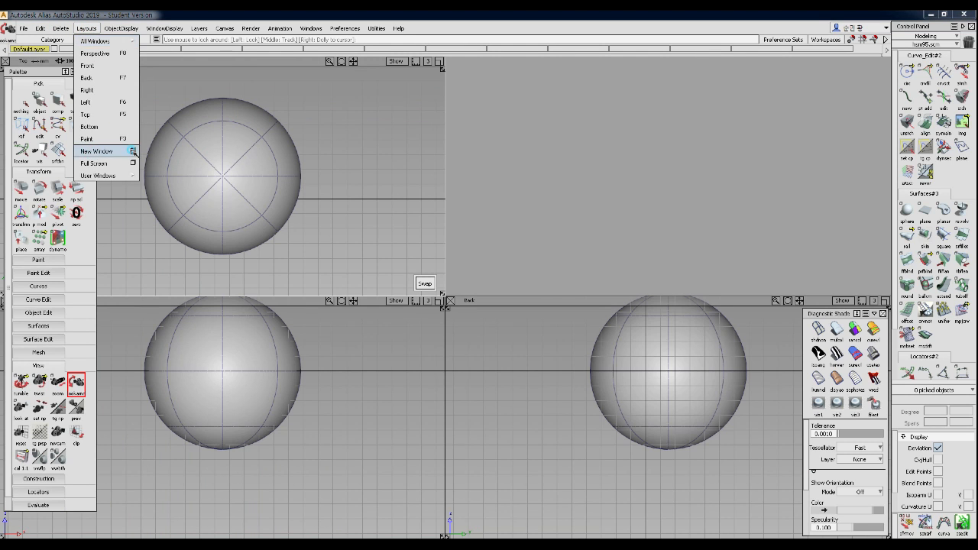
click(133, 149)
drag(481, 183, 409, 107)
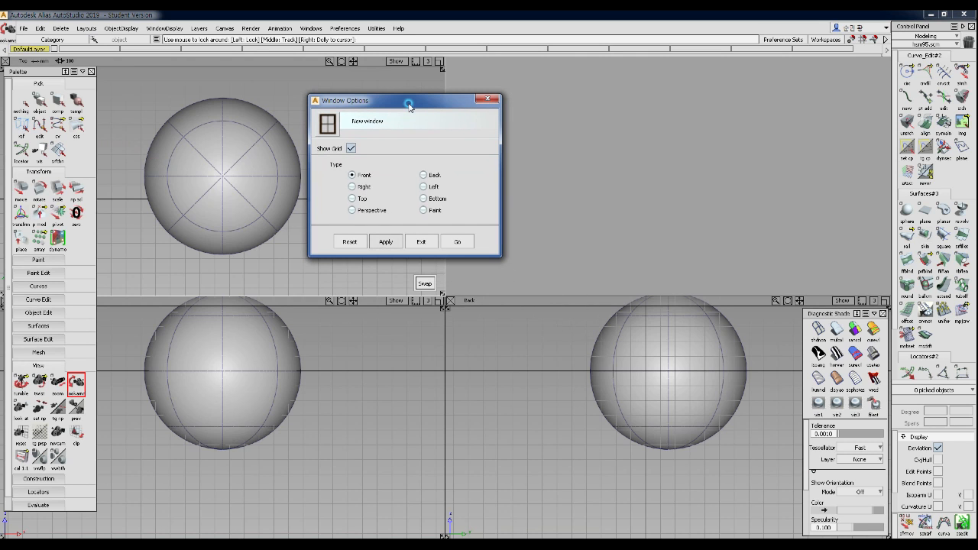
click(367, 176)
click(363, 214)
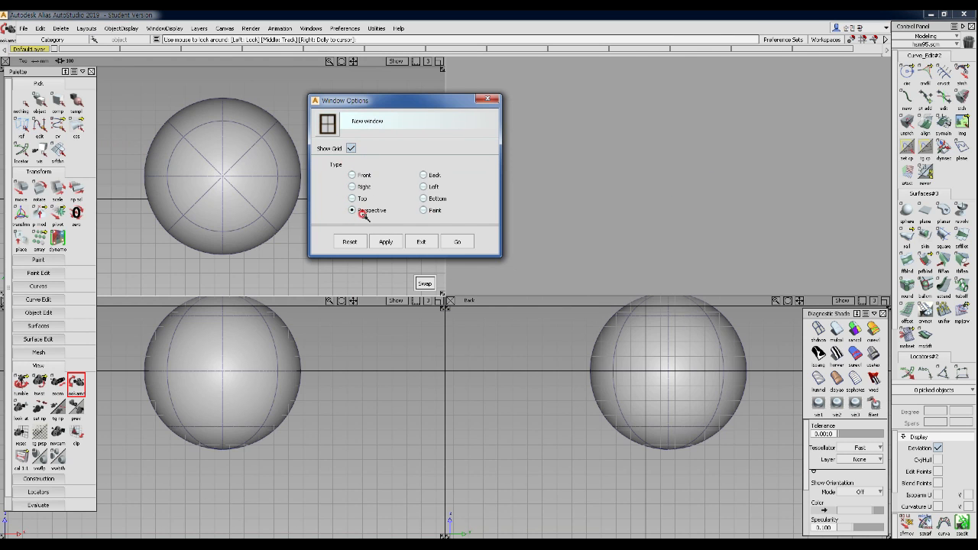
click(458, 242)
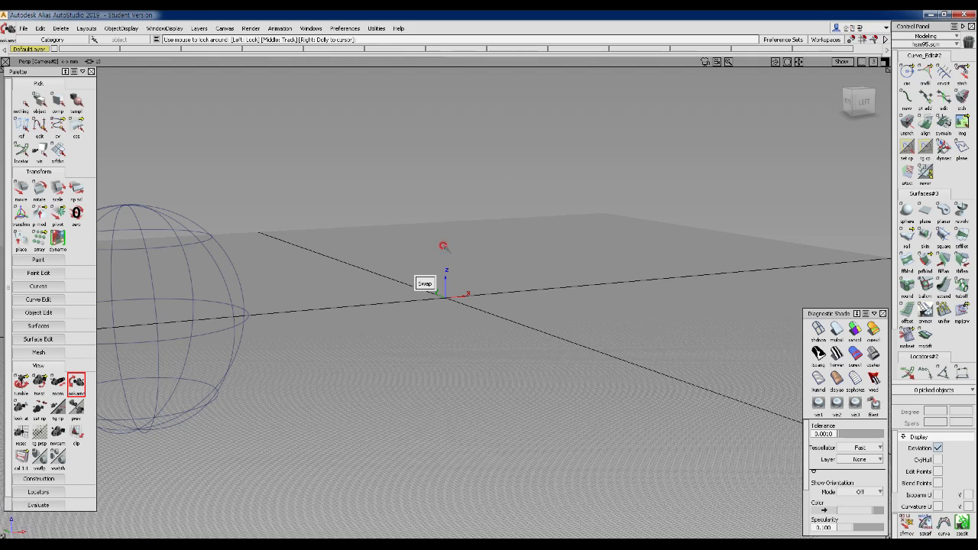
Step: Reframe the new perspective window on the sphere and arrange it with the other views in the All Windows layout
alt+shift+middle_drag(253, 240, 616, 171)
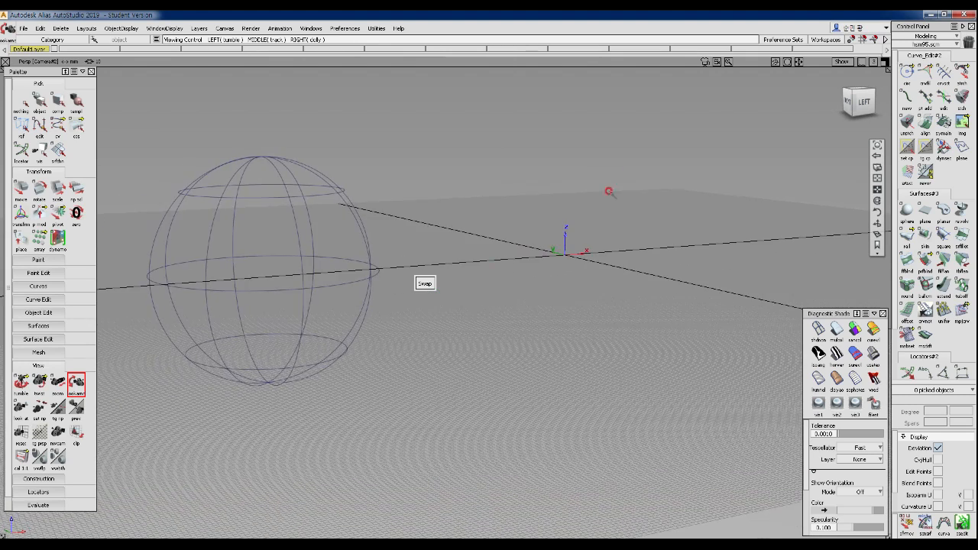
alt+shift+right_drag(250, 256, 266, 311)
drag(267, 311, 451, 287)
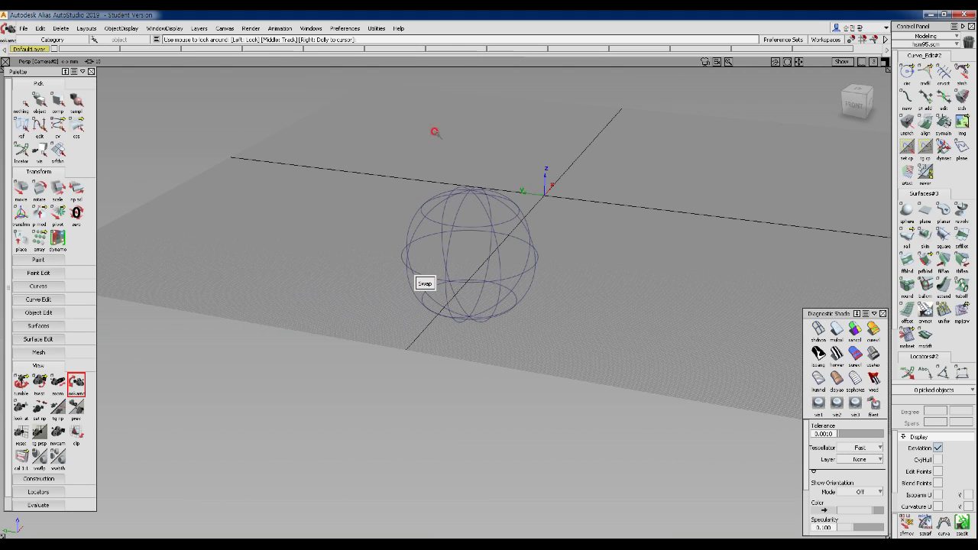
click(91, 29)
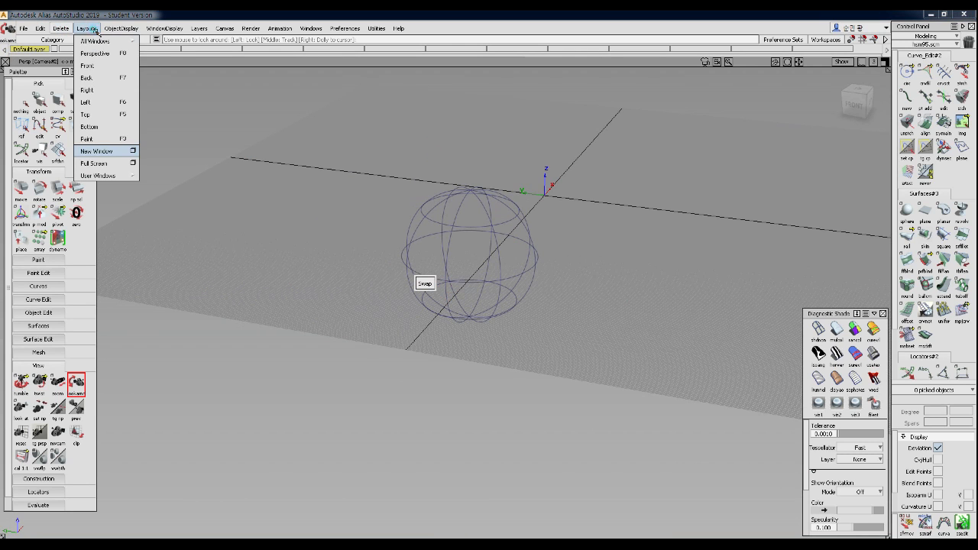
mouse_move(99, 41)
click(162, 40)
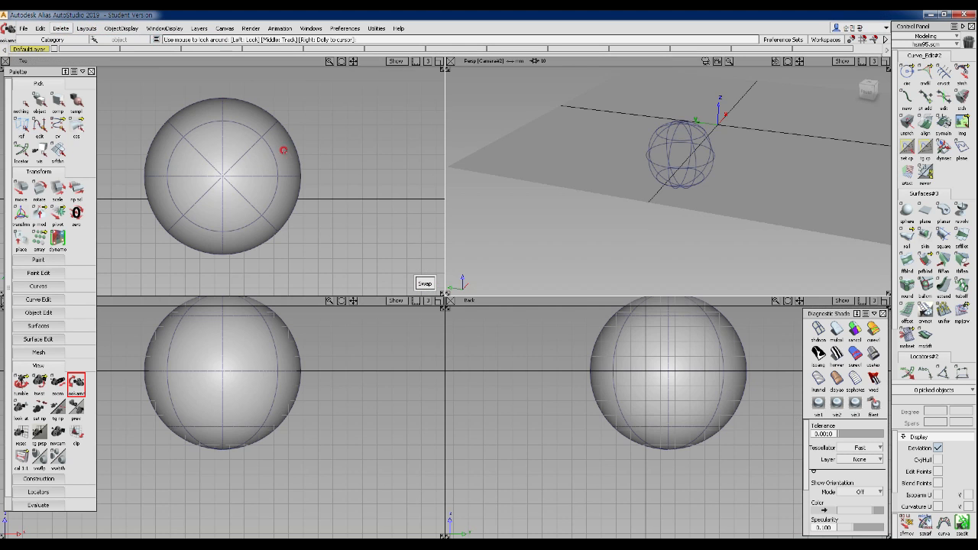
click(335, 161)
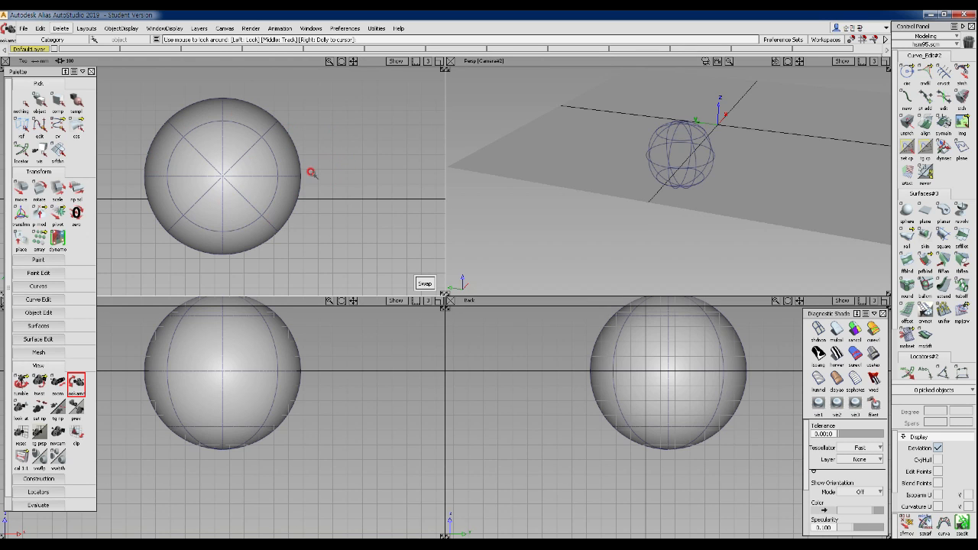
Step: Close the Top window and create a new window of type Top with Show Grid enabled
click(5, 60)
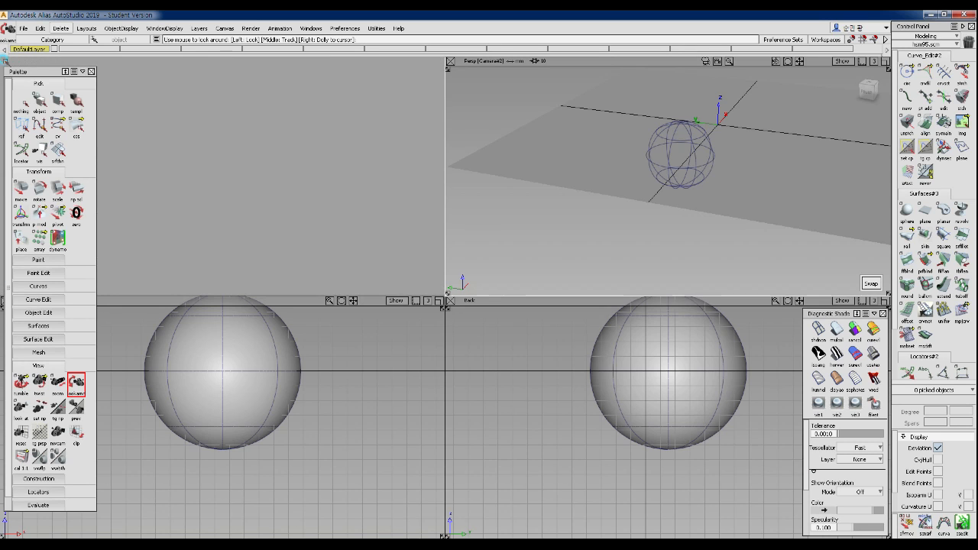
click(86, 28)
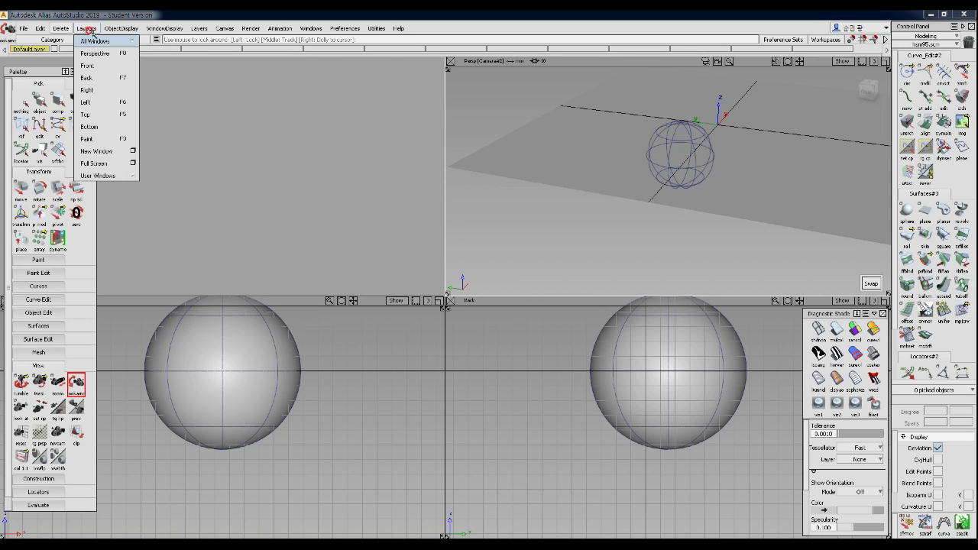
click(131, 151)
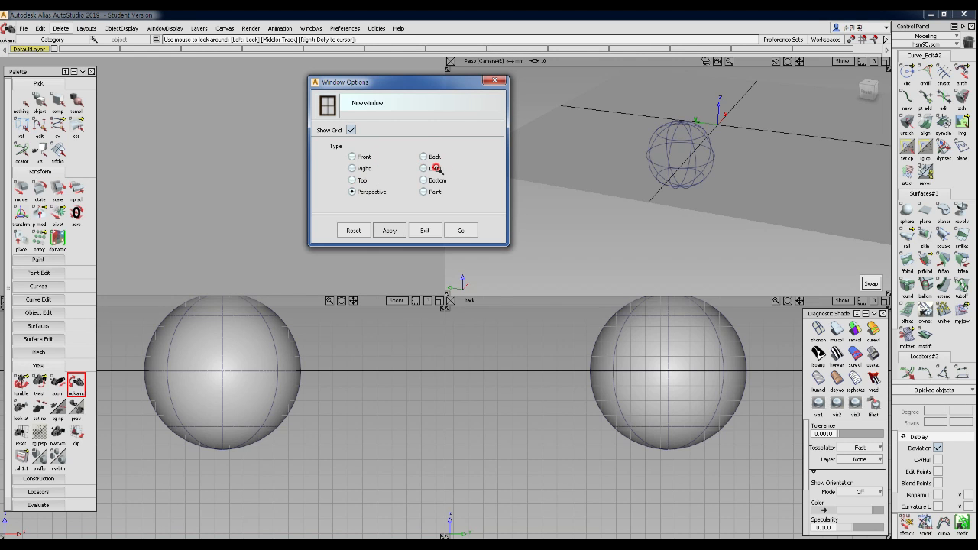
click(352, 180)
click(460, 230)
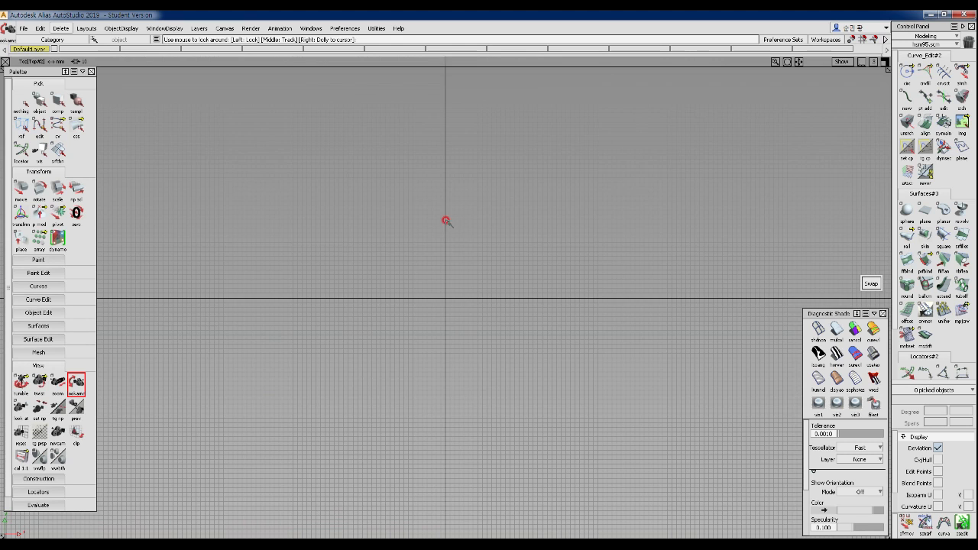
Step: Move the Palette slightly inward and down from the corner of the workspace
drag(49, 72, 61, 113)
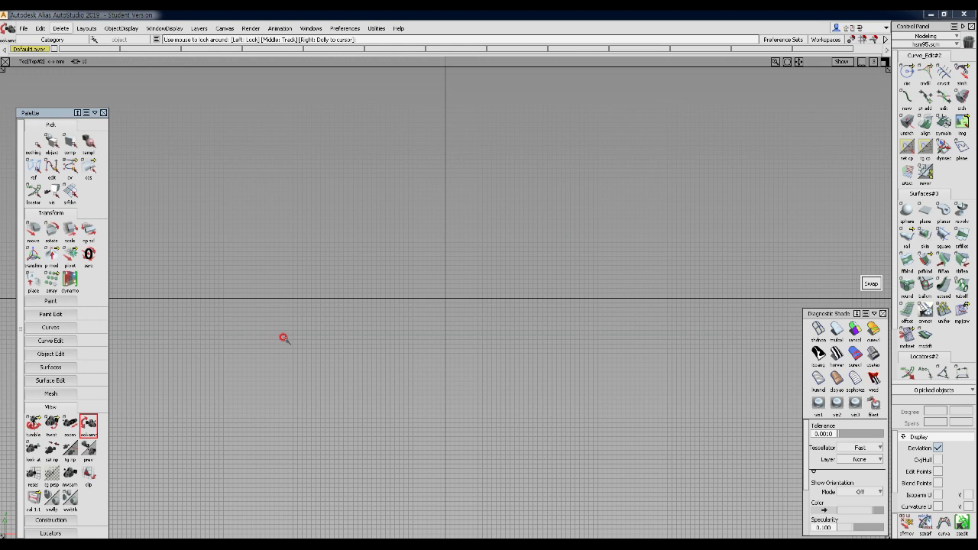
Step: Arrange all four views in the All Windows layout and reframe the new Top window on the sphere
click(88, 28)
mouse_move(92, 40)
click(165, 41)
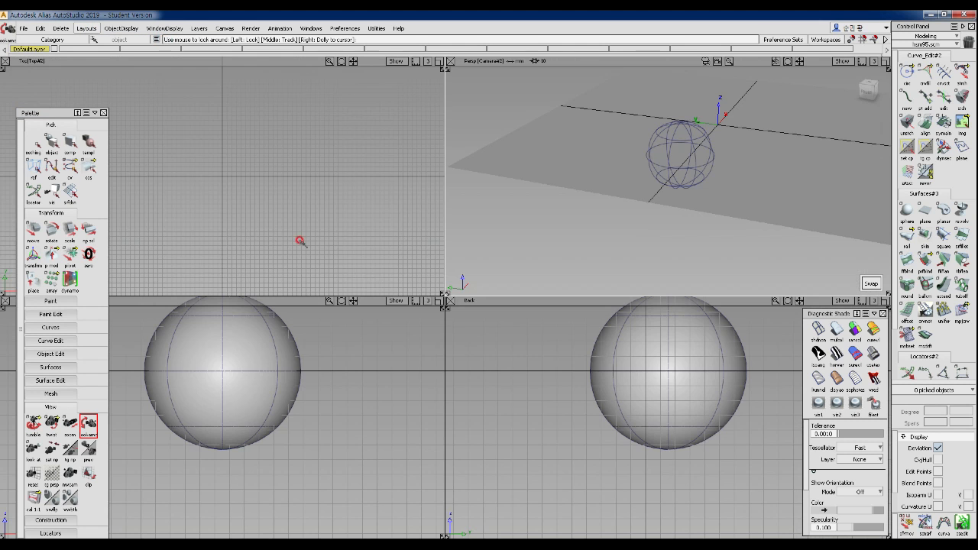
alt+shift+right_drag(403, 217, 327, 240)
alt+shift+middle_drag(327, 240, 277, 244)
alt+shift+right_drag(277, 245, 265, 193)
mouse_move(264, 193)
alt+shift+middle_down()
mouse_move(249, 206)
mouse_move(457, 181)
alt+shift+middle_up()
alt+shift+middle_drag(303, 229, 283, 219)
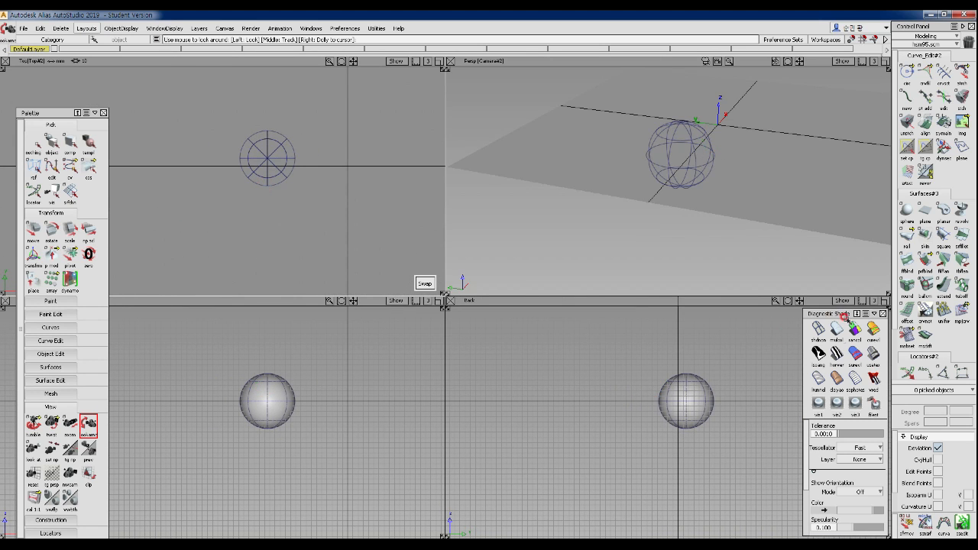
Step: Apply the mulcol diagnostic shading to the sphere in the new Top and perspective windows
click(837, 329)
alt+shift+drag(697, 143, 634, 200)
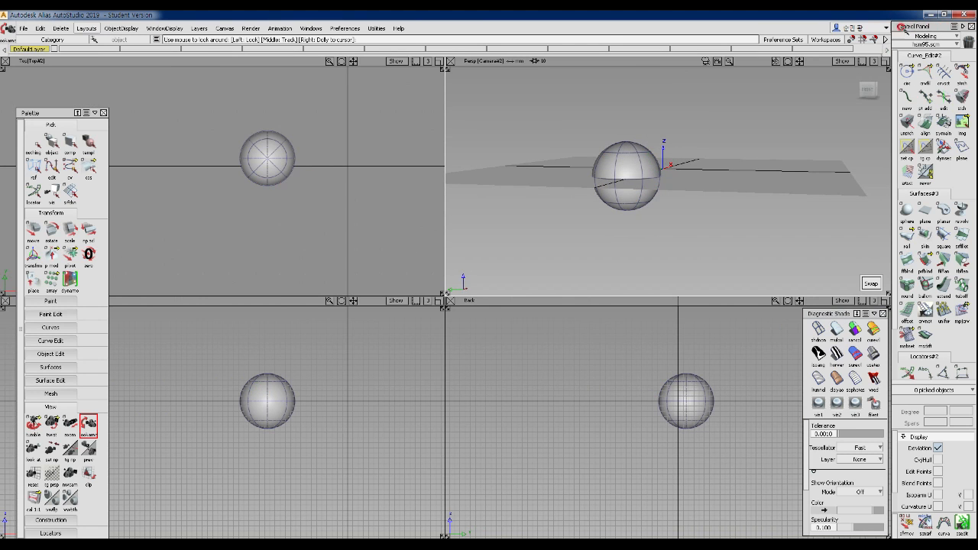
Step: Undock and close the Control Panel, and hide the Palette
drag(900, 26, 850, 57)
drag(847, 67, 934, 36)
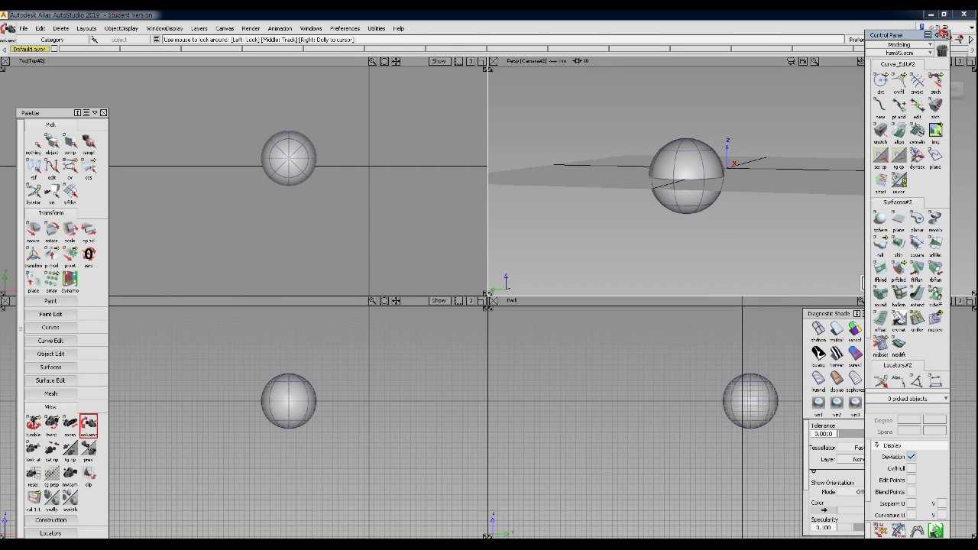
click(944, 36)
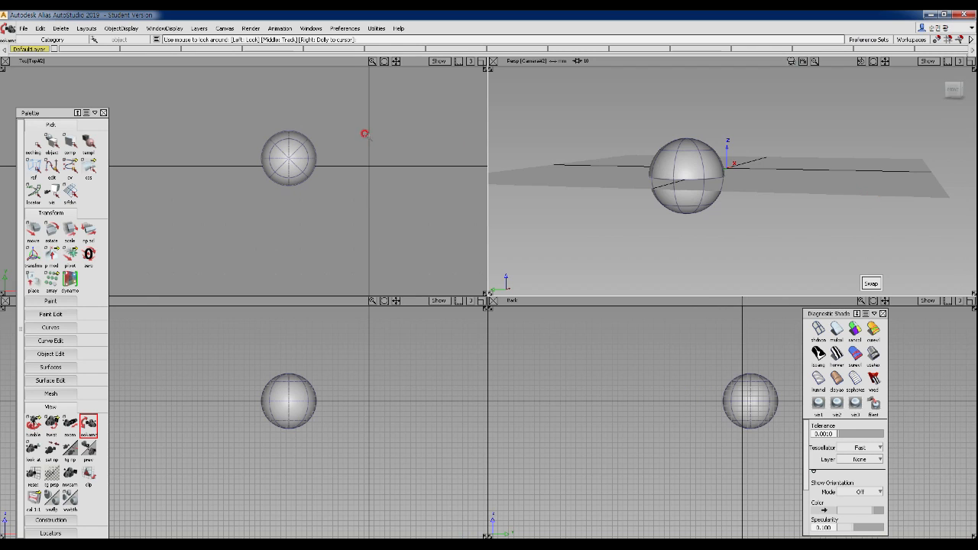
click(312, 28)
click(328, 39)
Step: Show the Control Panel and the Palette again
click(334, 29)
mouse_move(314, 29)
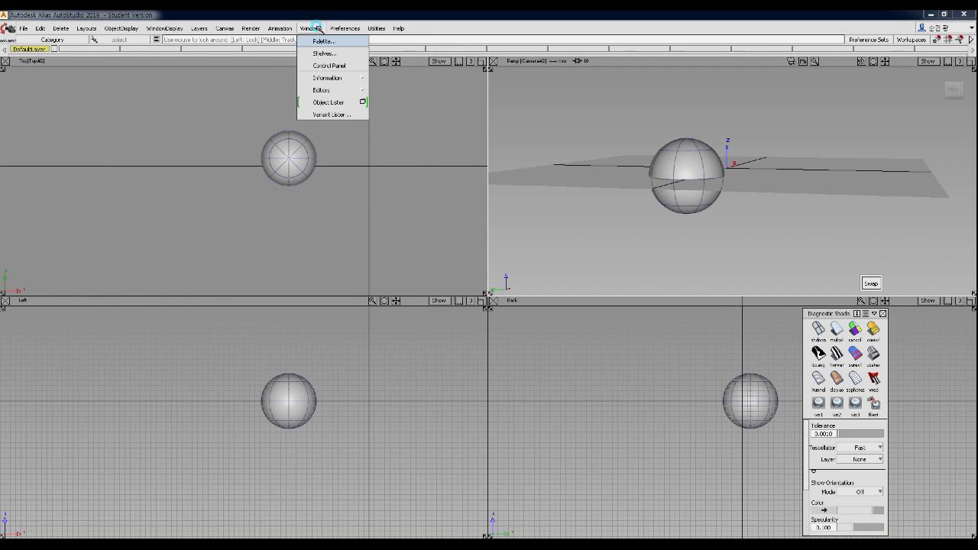
click(326, 66)
click(310, 29)
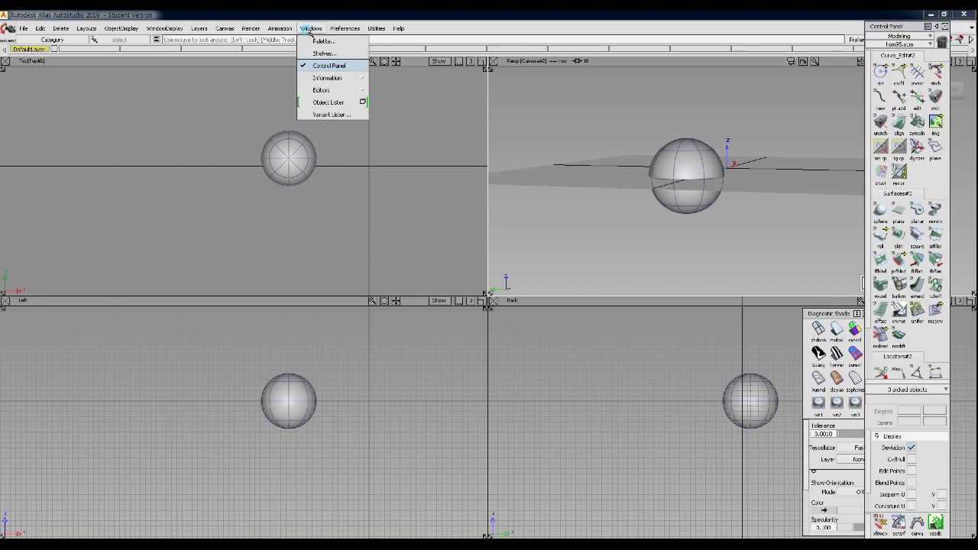
click(321, 40)
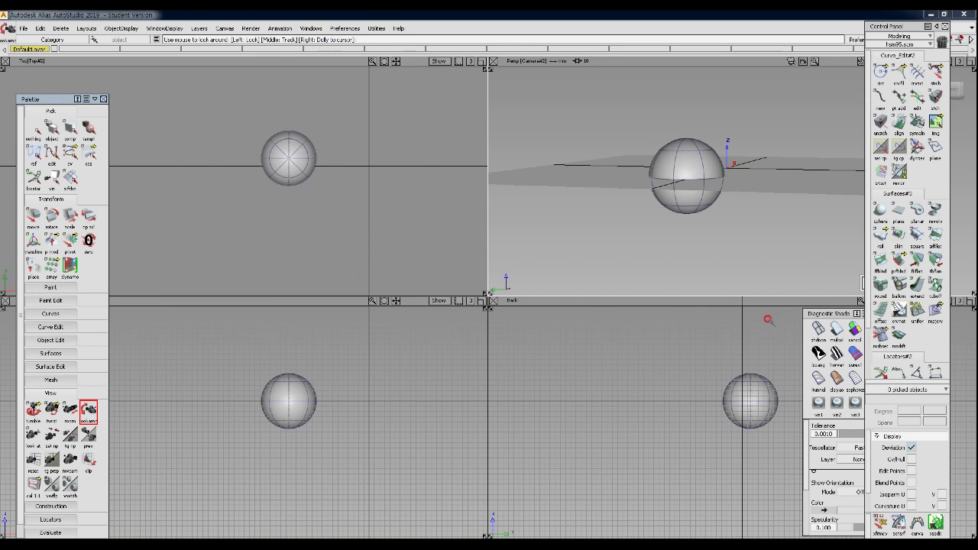
Step: Move the Diagnostic Shade window beside the Control Panel, then close and reopen it
drag(835, 309, 793, 310)
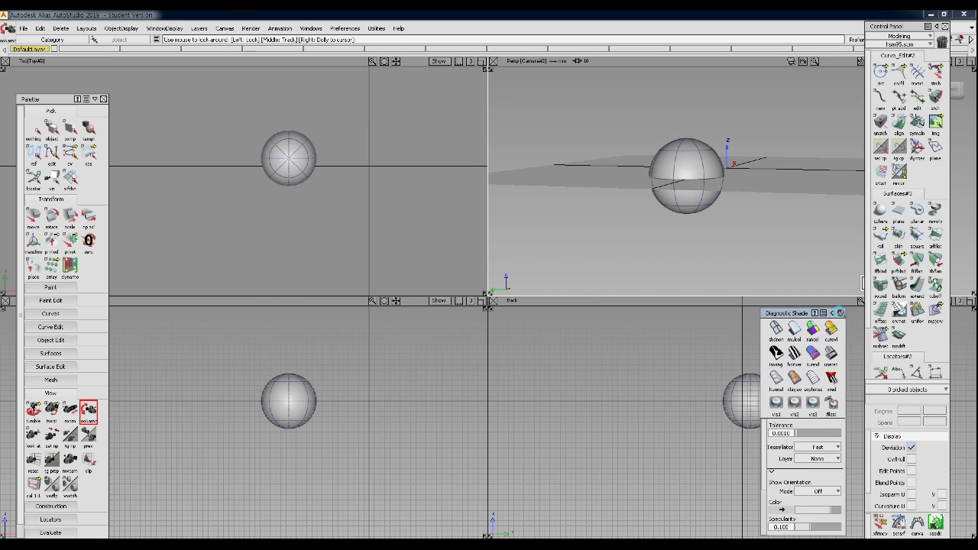
click(840, 313)
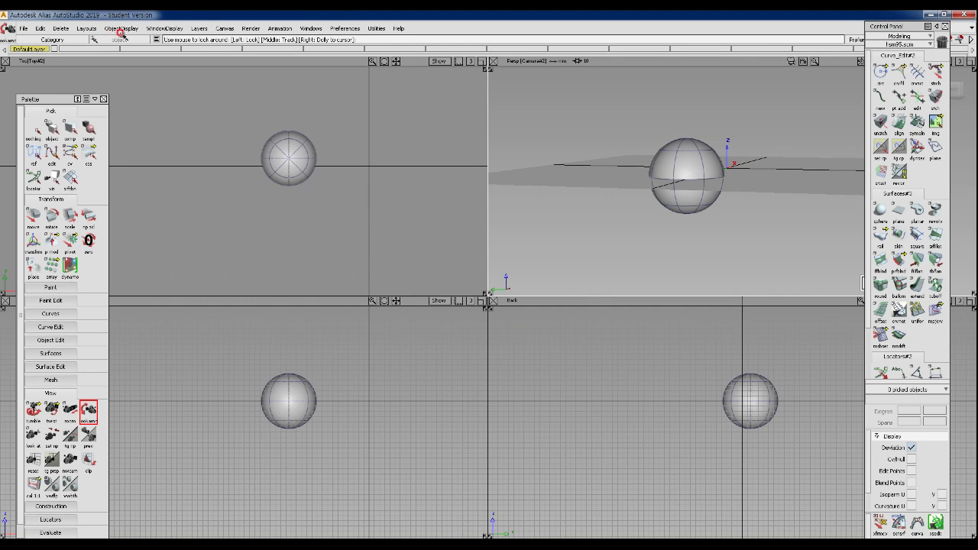
click(120, 29)
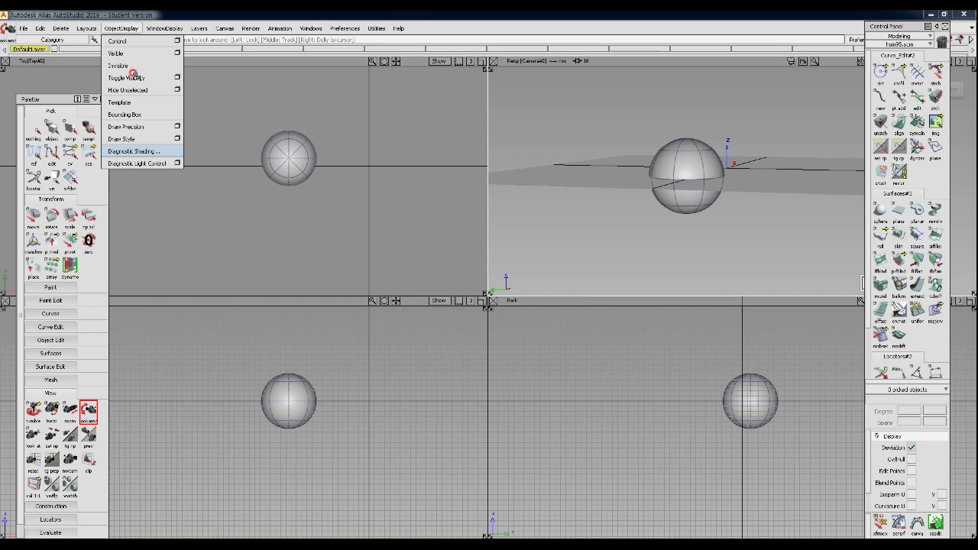
click(145, 152)
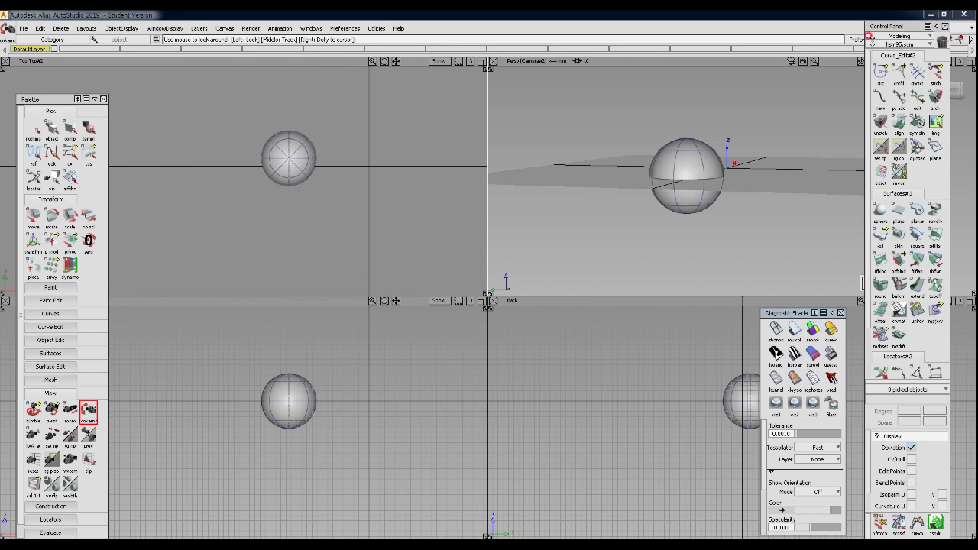
drag(799, 313, 812, 312)
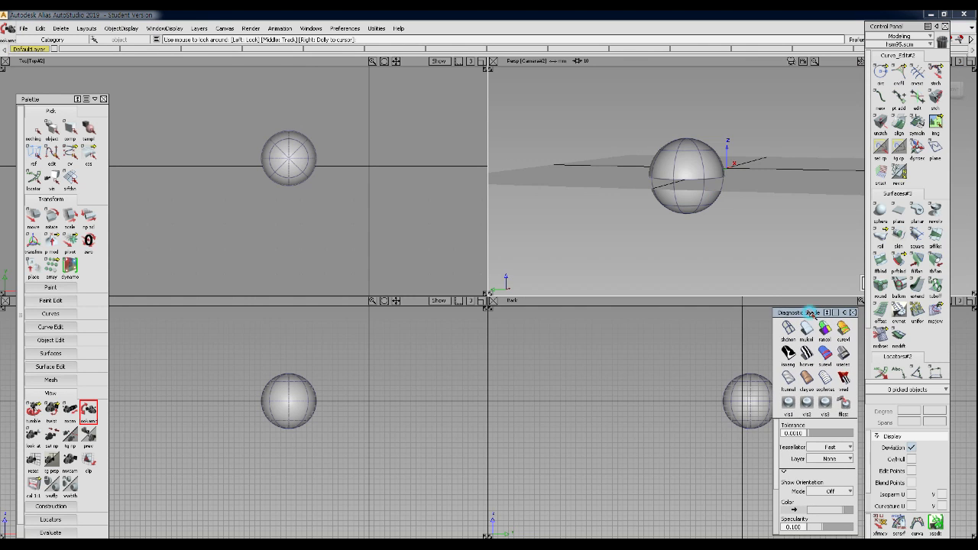
Step: Collapse and re-expand the Diagnostic Shade window twice, then extend it to its full height and move it slightly up
click(843, 312)
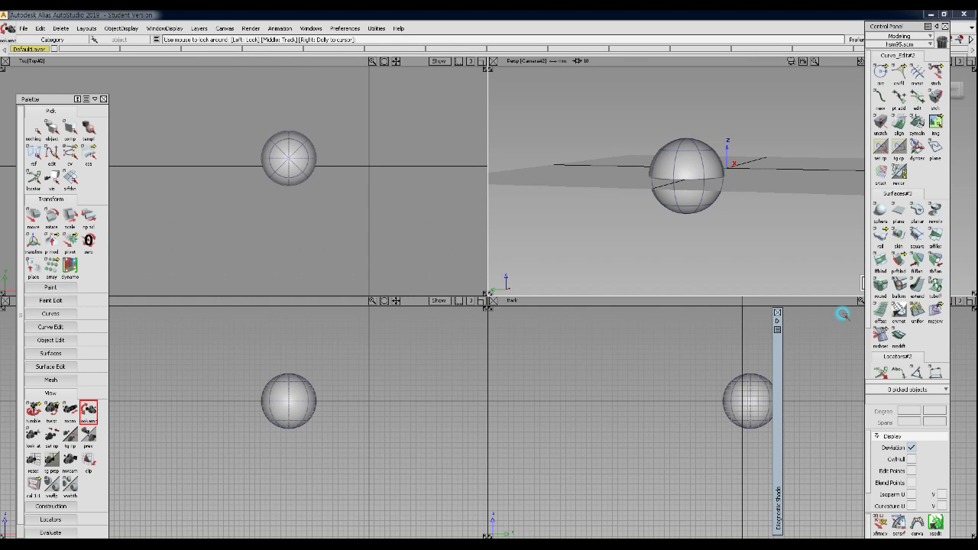
click(777, 320)
click(842, 313)
click(776, 320)
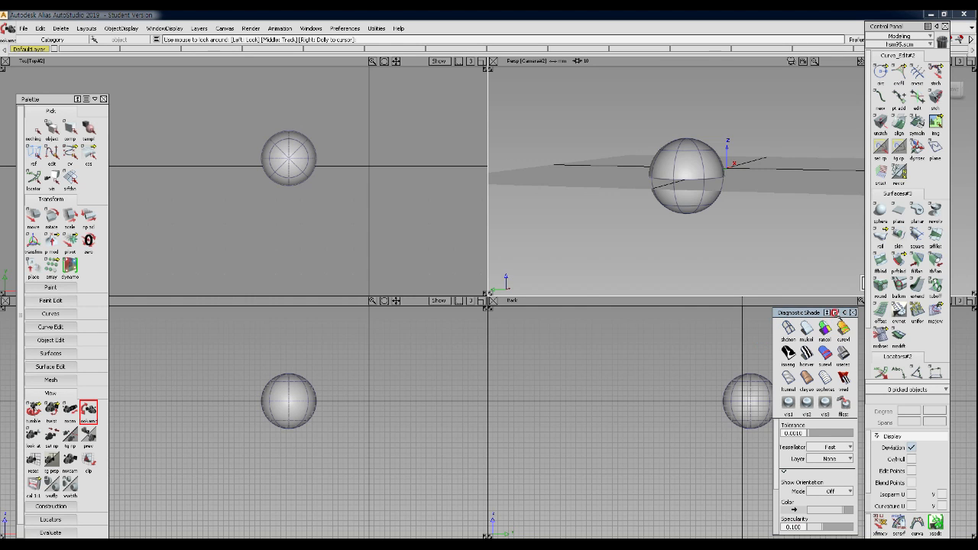
click(826, 312)
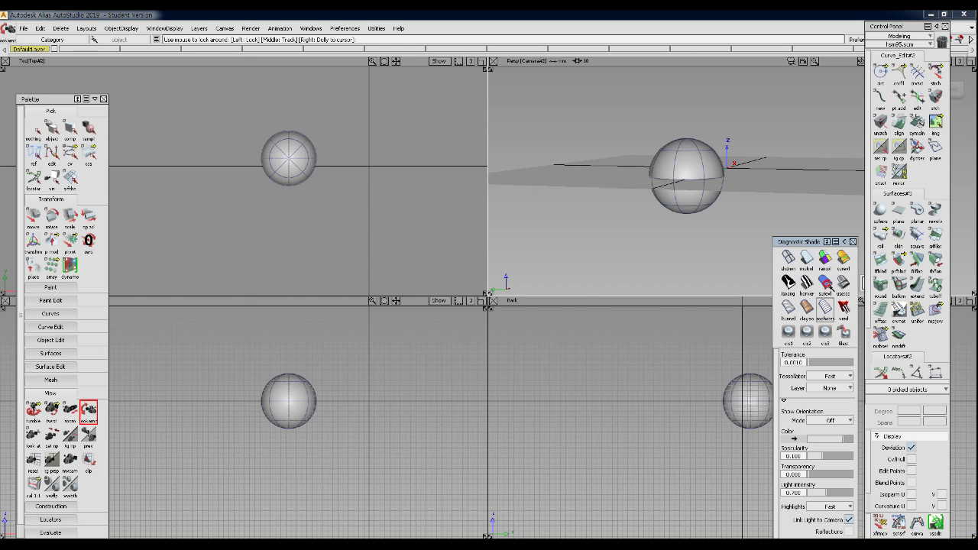
drag(813, 231, 818, 214)
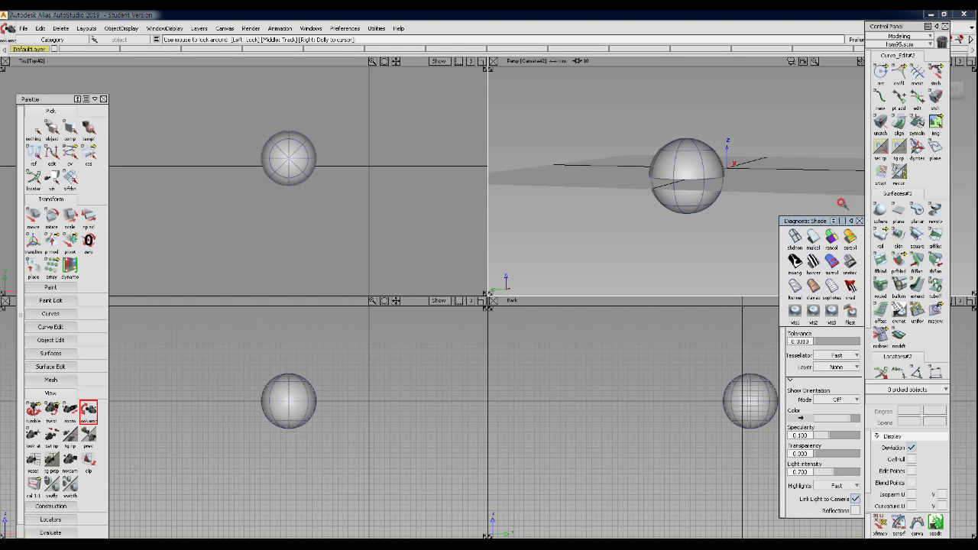
Step: Collapse the Control Panel to a narrow strip and expand it again, twice
click(936, 26)
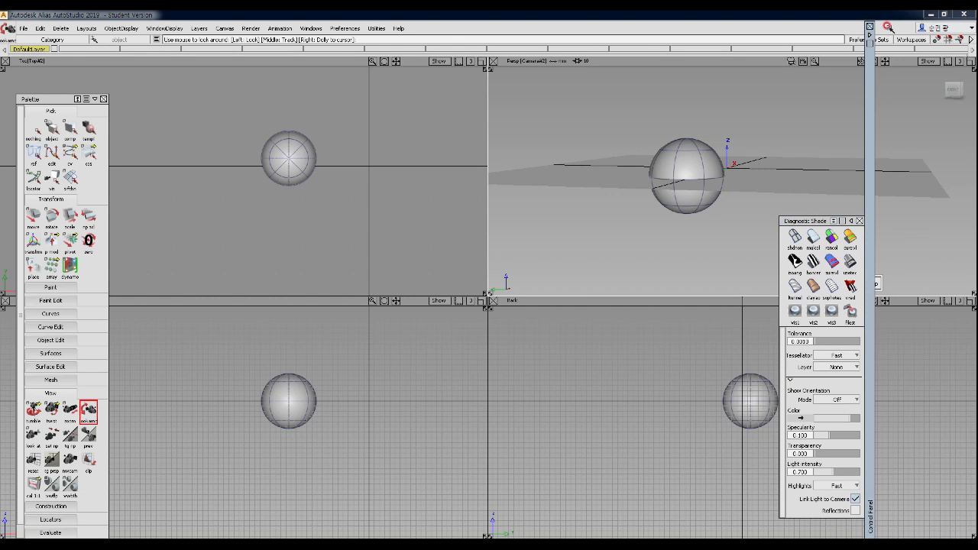
click(870, 30)
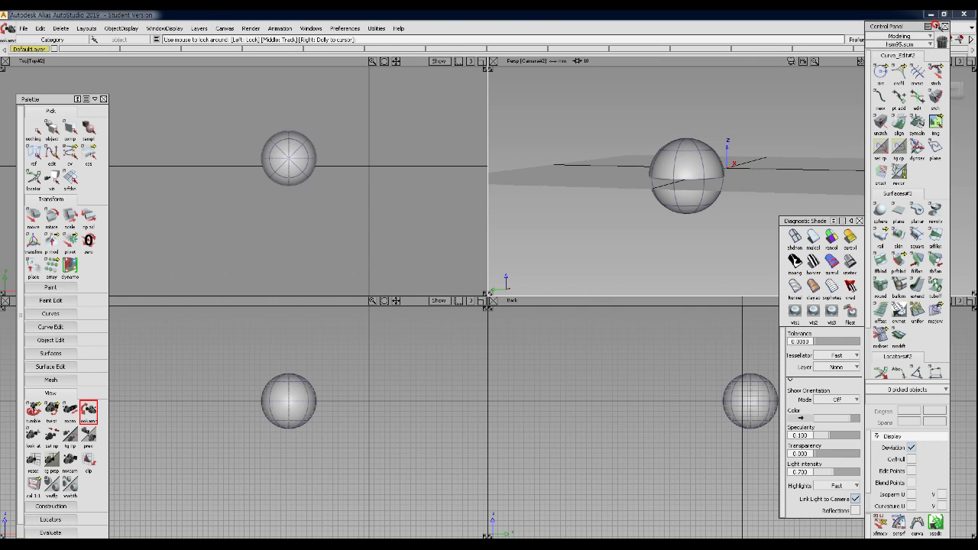
click(935, 26)
click(873, 35)
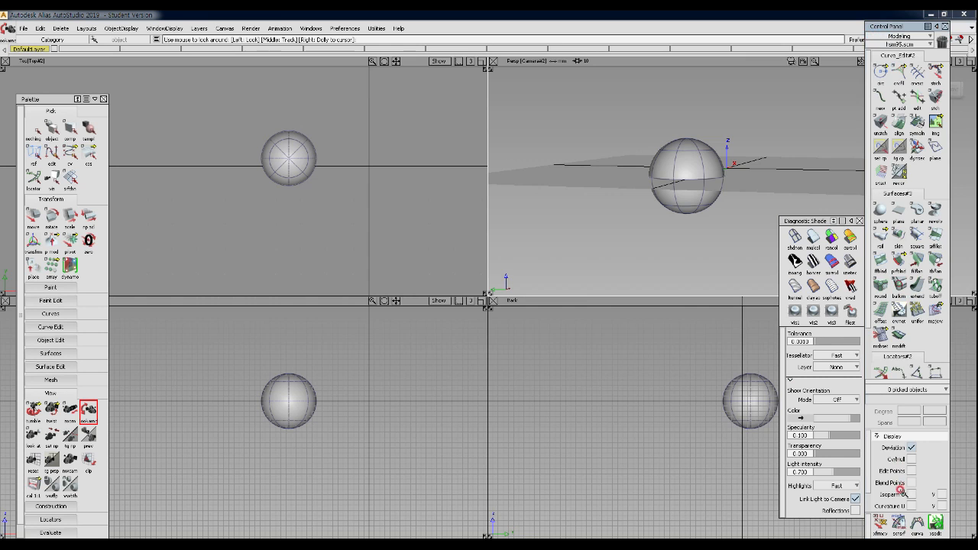
Step: Move the Control Panel into the workspace, turn on its Auto Hide option, and test it while navigating the Back view
drag(930, 30, 895, 165)
click(917, 165)
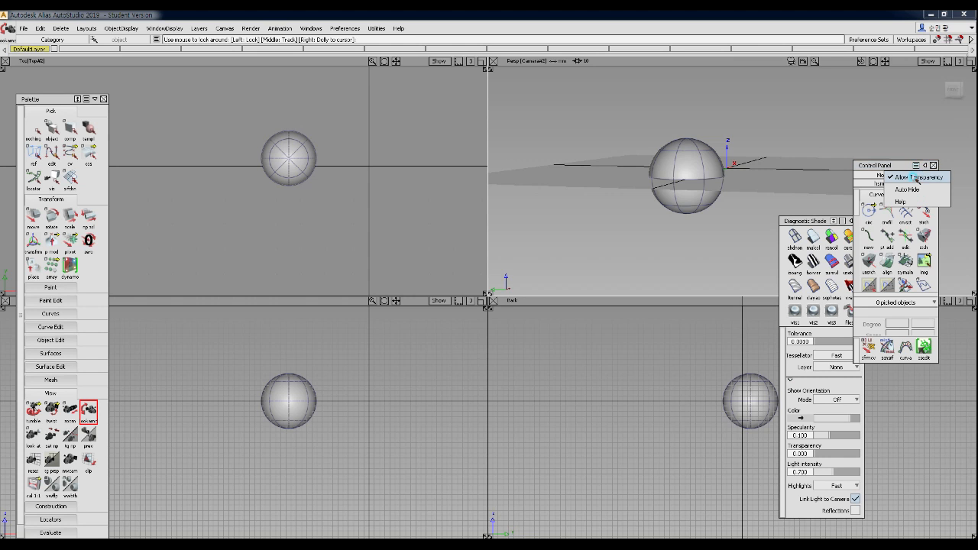
click(909, 189)
drag(899, 165, 914, 161)
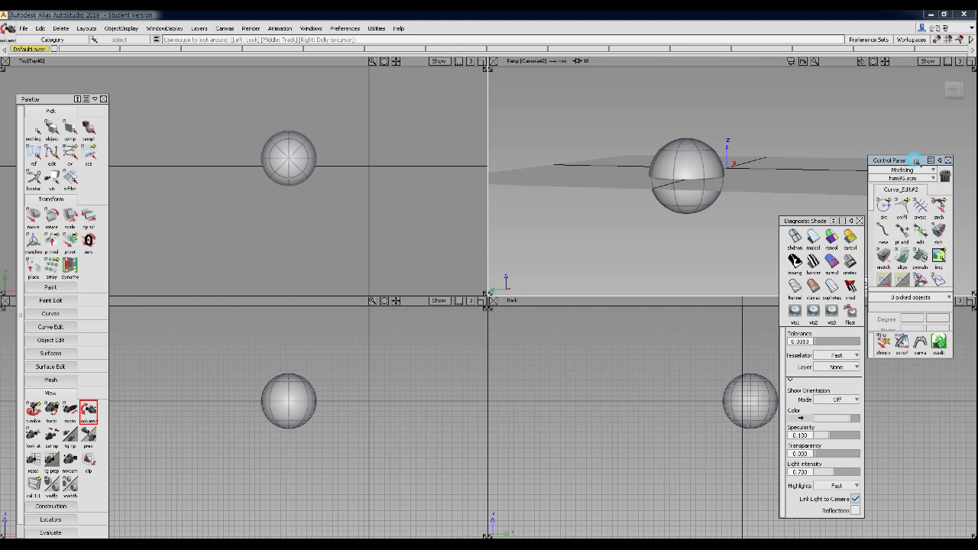
alt+shift+middle_drag(641, 417, 596, 443)
alt+shift+right_drag(638, 423, 606, 457)
mouse_move(873, 173)
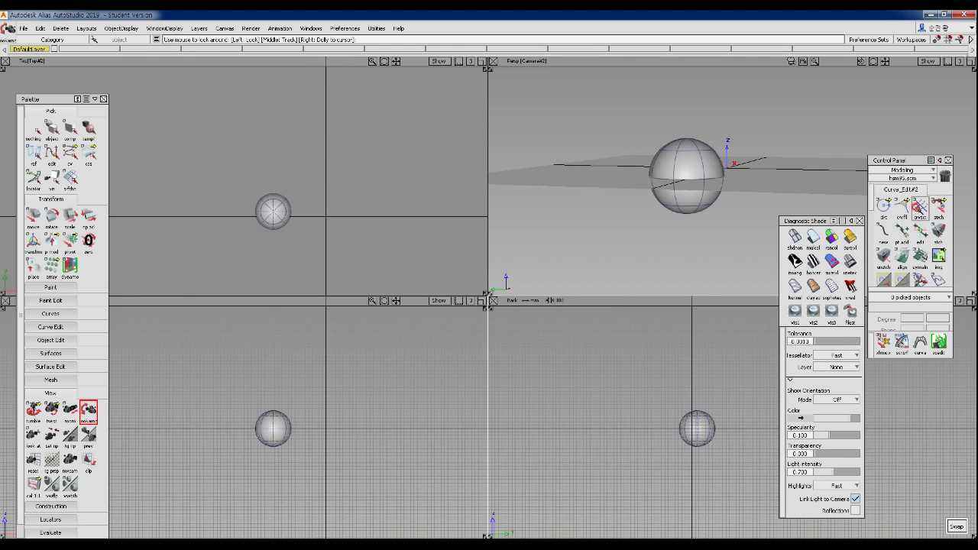
alt+shift+right_drag(646, 343, 690, 310)
mouse_move(868, 194)
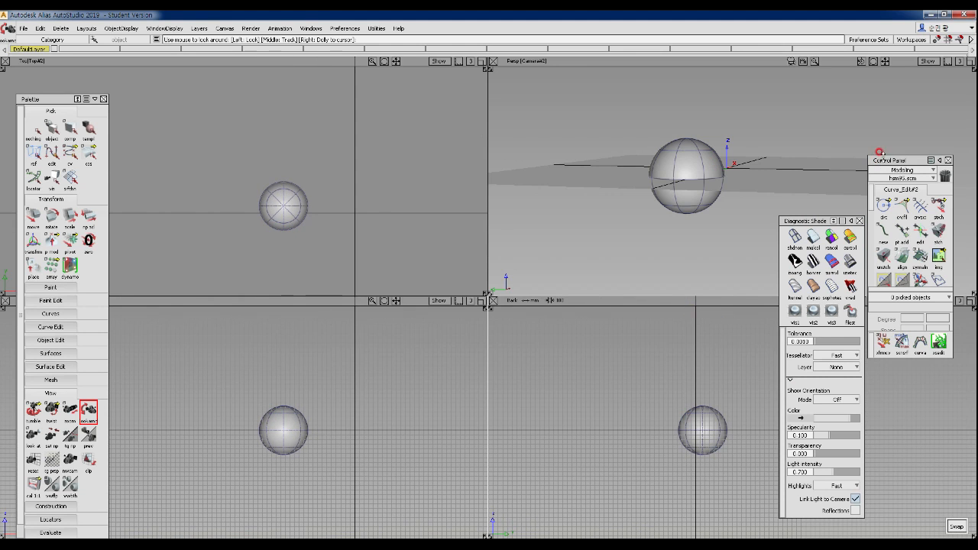
Step: Turn off Auto Hide for the Control Panel, then move the panel back up and lengthen it
click(931, 160)
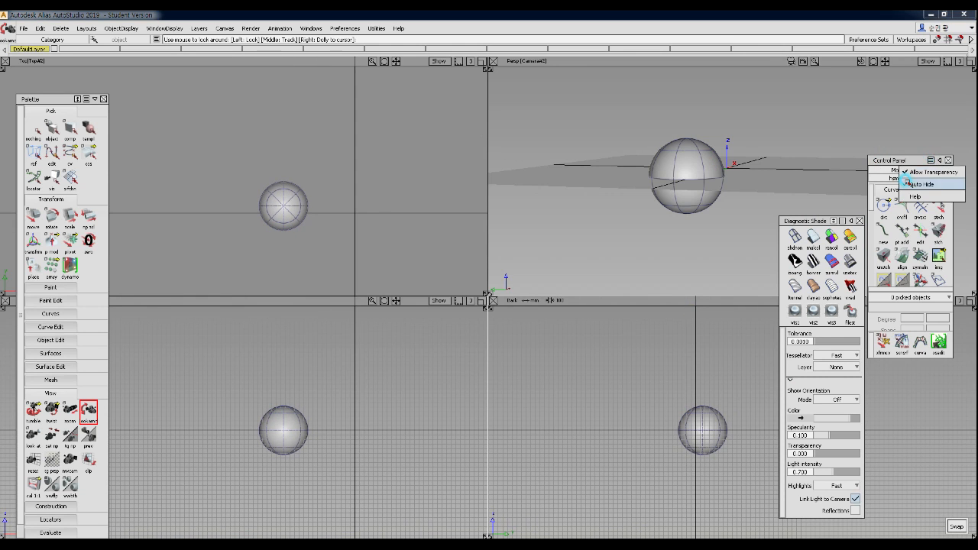
click(906, 181)
drag(910, 155, 921, 35)
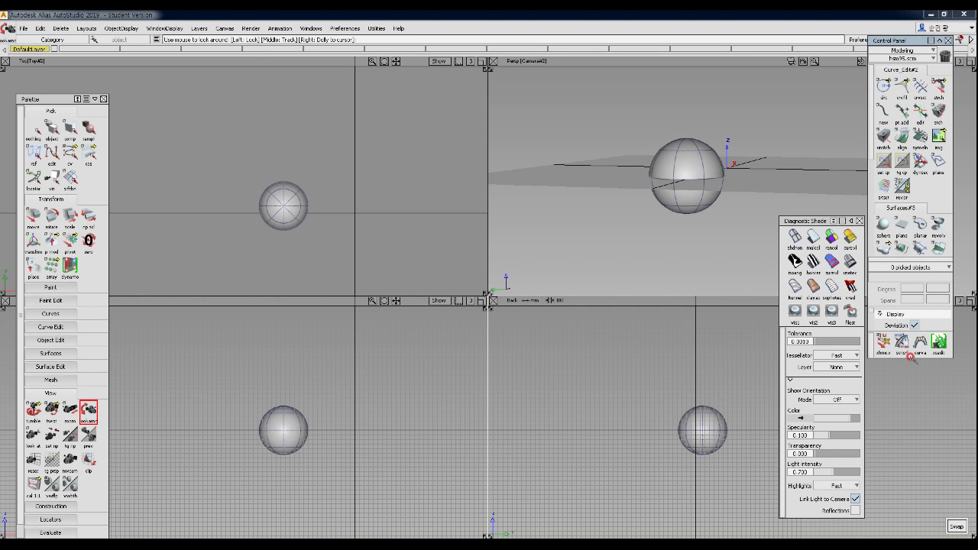
drag(913, 357, 903, 525)
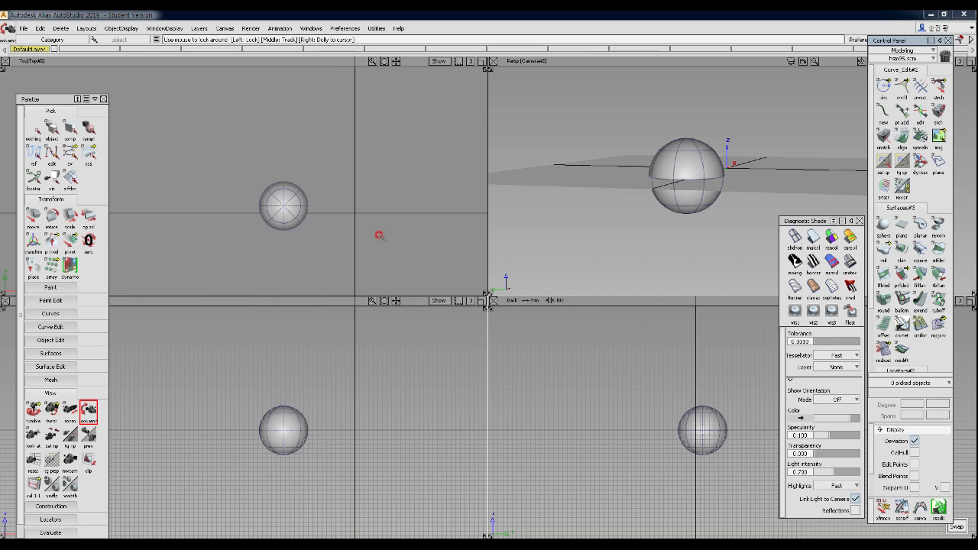
Step: Hide the whole interface, navigate the synchronized views, and enlarge the Left view to fill the workspace
ctrl+shift+right_drag(427, 228, 397, 217)
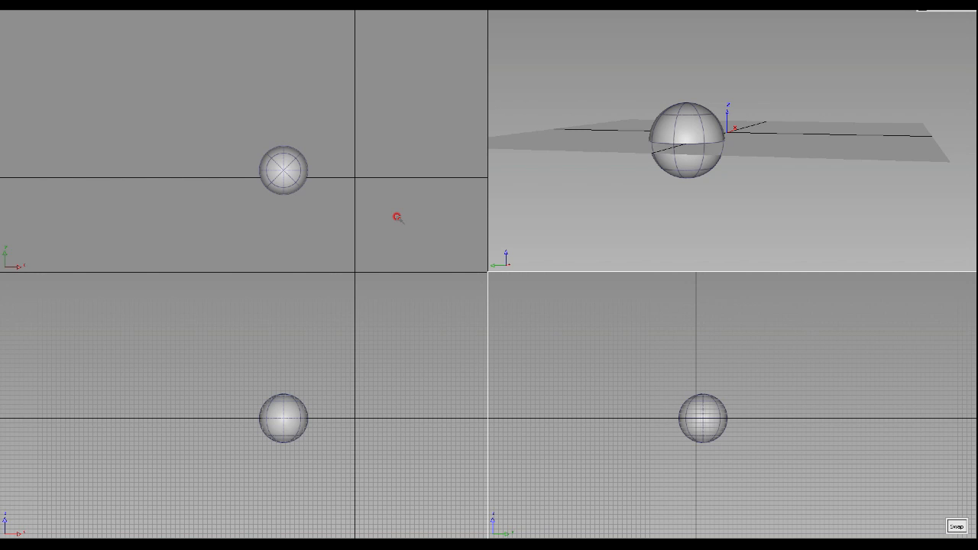
alt+shift+middle_drag(312, 198, 371, 97)
alt+shift+middle_drag(349, 237, 336, 266)
ctrl+shift+right_drag(393, 230, 416, 215)
mouse_move(415, 215)
alt+shift+mouse_down()
mouse_move(515, 260)
mouse_move(563, 344)
mouse_move(430, 253)
mouse_move(545, 290)
mouse_move(553, 227)
alt+shift+mouse_up()
ctrl+shift+right_drag(552, 229, 554, 273)
mouse_move(554, 274)
ctrl+shift+mouse_down()
mouse_move(544, 220)
mouse_move(549, 234)
ctrl+shift+mouse_up()
mouse_move(549, 234)
ctrl+shift+middle_down()
mouse_move(549, 276)
mouse_move(506, 253)
mouse_move(535, 220)
mouse_move(576, 267)
mouse_move(537, 242)
mouse_move(550, 235)
ctrl+shift+middle_up()
mouse_move(550, 235)
ctrl+shift+right_down()
mouse_move(536, 299)
mouse_move(524, 231)
mouse_move(550, 233)
ctrl+shift+right_up()
ctrl+shift+right_drag(479, 236, 527, 230)
alt+shift+middle_drag(484, 205, 430, 260)
ctrl+shift+drag(445, 237, 422, 236)
Step: Draw a wavy freeform CV curve above the sphere in the Left view, working from the marking menus
drag(384, 235, 768, 296)
ctrl+shift+drag(417, 192, 497, 190)
mouse_move(437, 217)
mouse_down()
mouse_move(463, 249)
mouse_move(568, 310)
mouse_up()
ctrl+shift+middle_drag(607, 376, 606, 258)
right_drag(620, 380, 620, 299)
ctrl+shift+drag(601, 359, 601, 256)
click(679, 226)
ctrl+shift+middle_drag(667, 345, 657, 263)
right_drag(649, 277, 666, 234)
ctrl+shift+drag(639, 285, 658, 195)
click(544, 157)
ctrl+shift+middle_drag(591, 253, 556, 155)
drag(590, 211, 644, 264)
drag(726, 252, 710, 405)
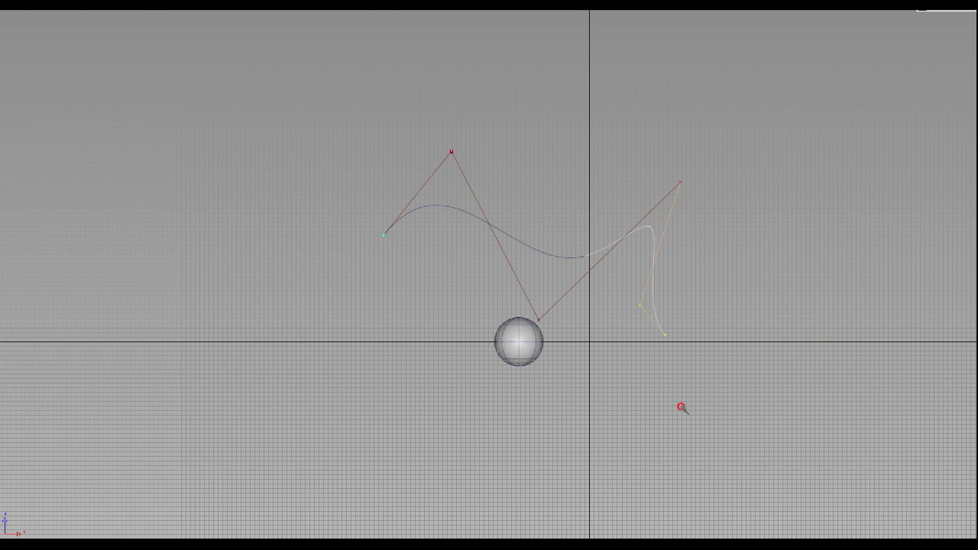
Step: Draw a straight line crossing the wavy curve and trim both curves back to a corner at their intersection
ctrl+shift+drag(502, 194, 491, 265)
click(511, 163)
click(405, 377)
drag(461, 200, 443, 277)
mouse_move(458, 312)
mouse_down()
mouse_move(472, 212)
mouse_move(444, 234)
mouse_up()
key(space)
click(457, 261)
mouse_move(471, 276)
mouse_down()
mouse_move(440, 310)
mouse_move(448, 233)
mouse_up()
key(space)
click(468, 213)
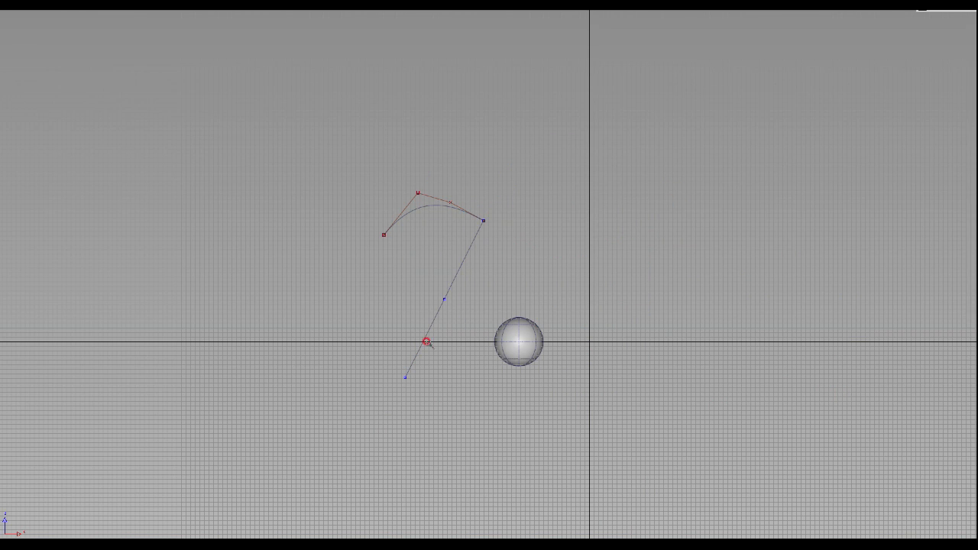
Step: Show the interface again, then select both practice curves and delete them
ctrl+shift+drag(506, 283, 485, 271)
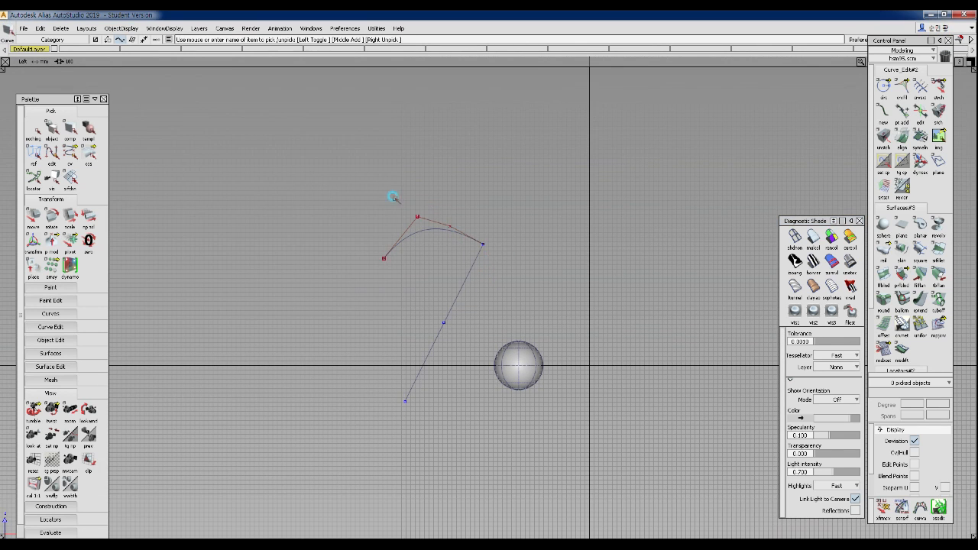
drag(393, 196, 557, 300)
key(Delete)
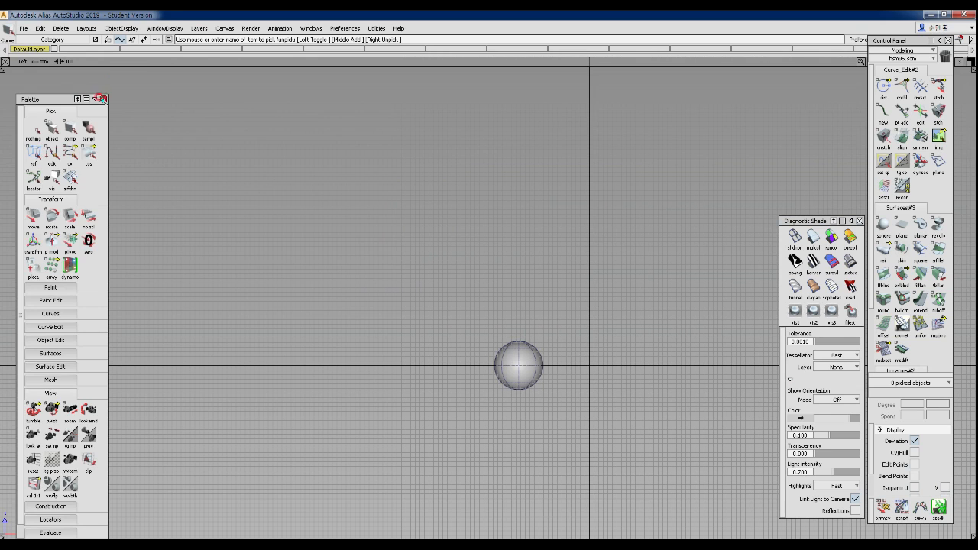
Step: Collapse the Palette to its title bar, then hide it and show it again
click(95, 98)
click(342, 28)
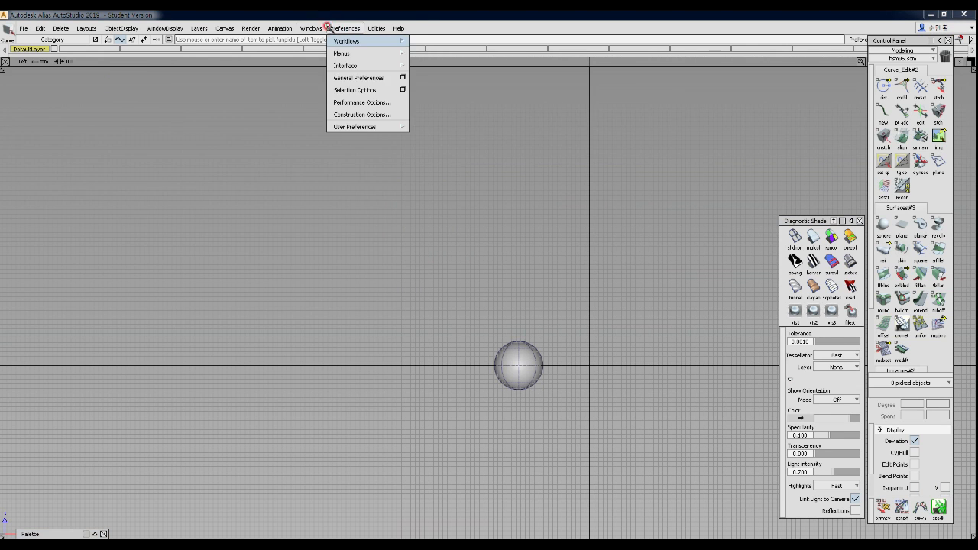
click(310, 29)
click(324, 42)
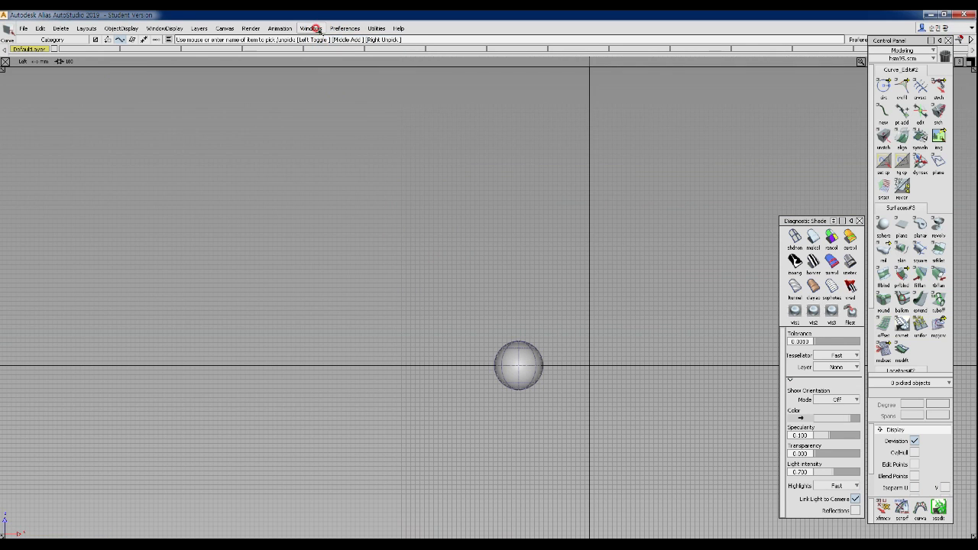
click(310, 28)
click(322, 42)
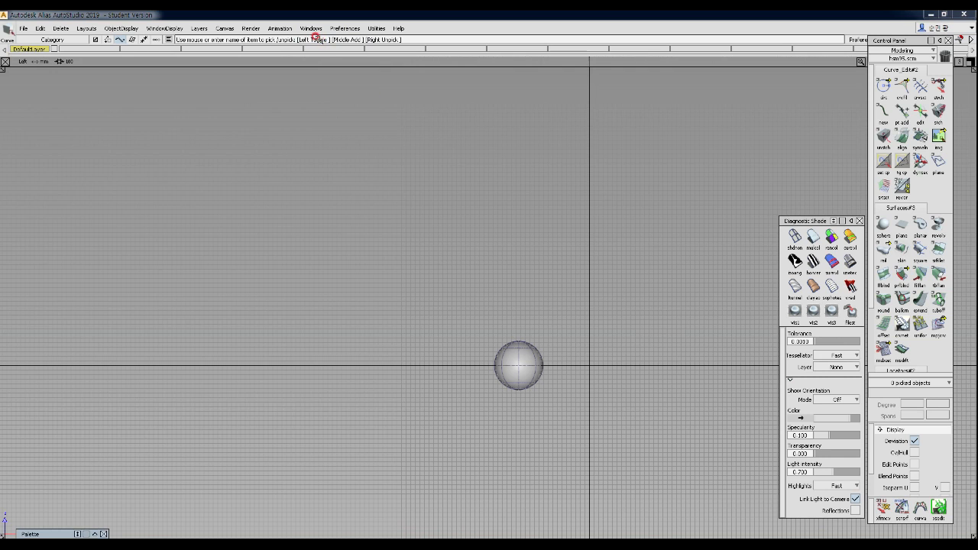
Step: Expand the collapsed Palette and reposition it at the upper corner of the view window
click(93, 533)
drag(54, 101, 49, 76)
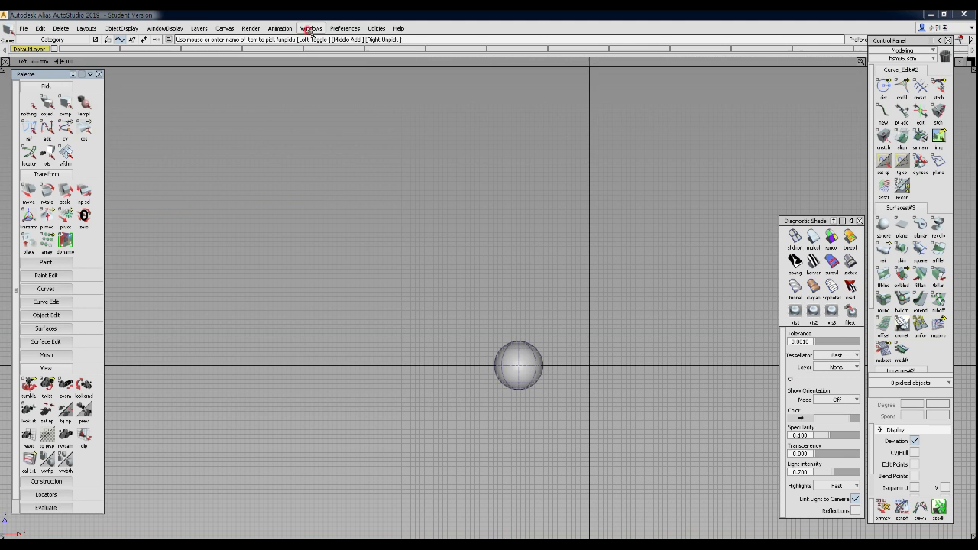
click(311, 29)
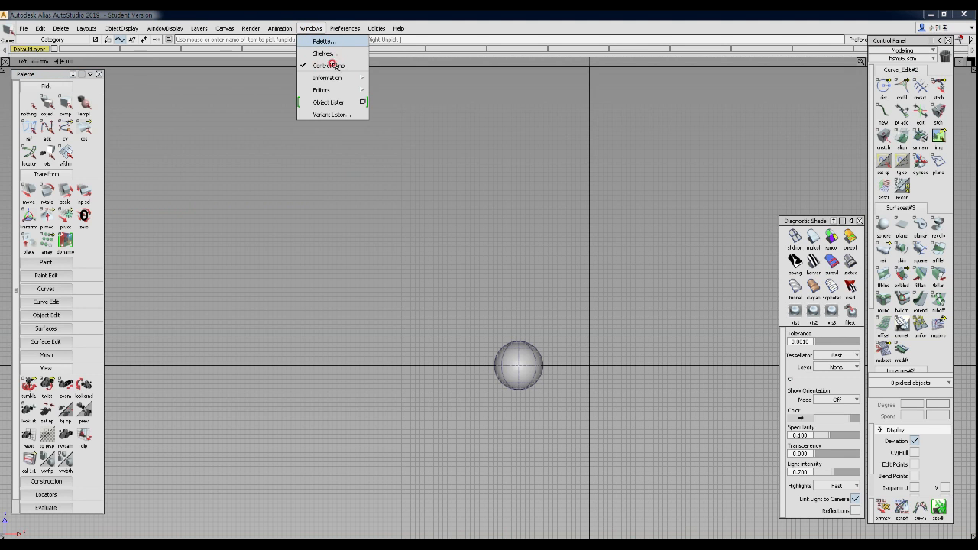
click(804, 221)
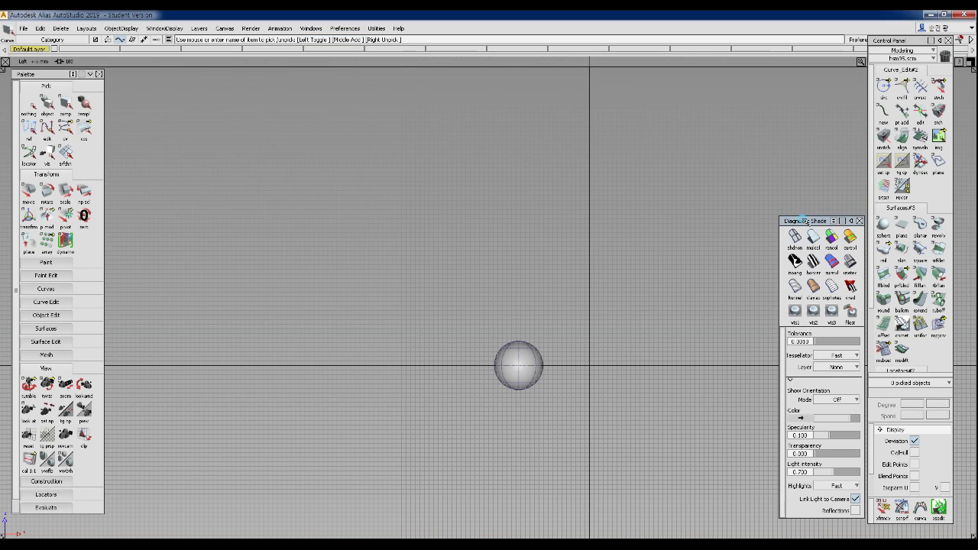
Step: Turn the sphere's diagnostic shading off and restore it with the multi-color shade
click(794, 237)
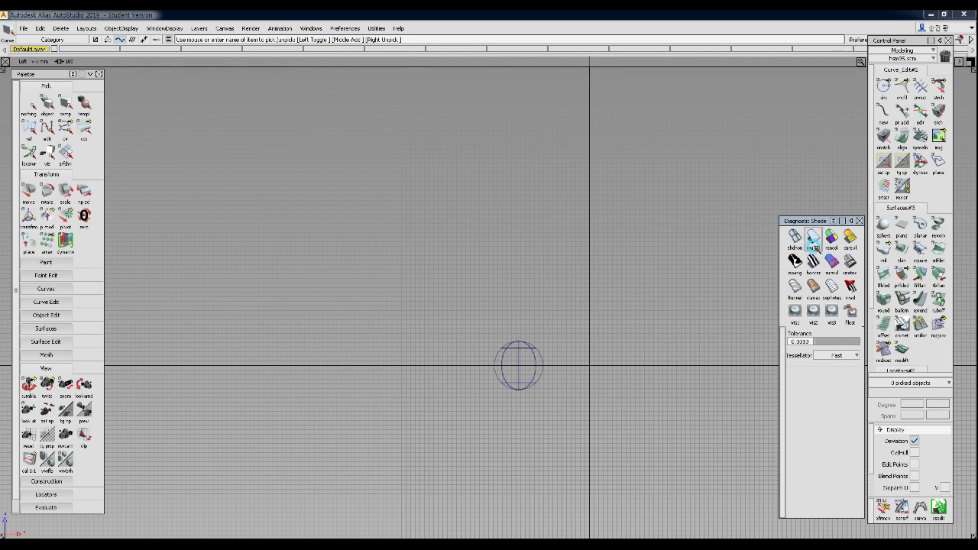
click(812, 239)
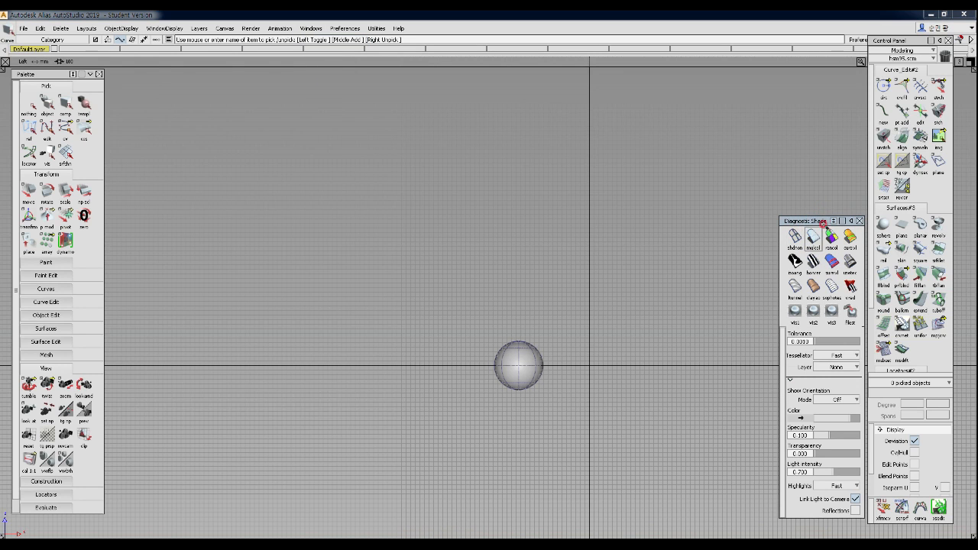
click(123, 28)
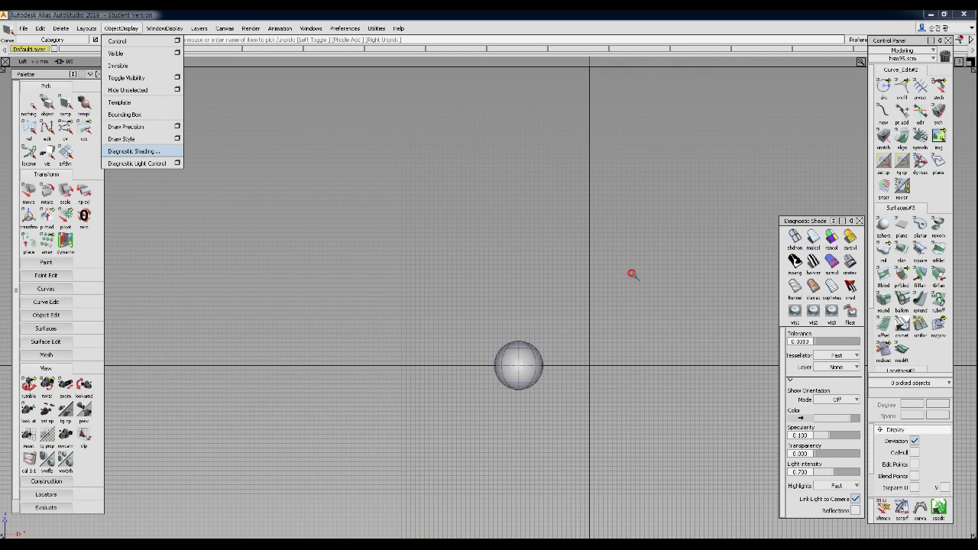
click(617, 313)
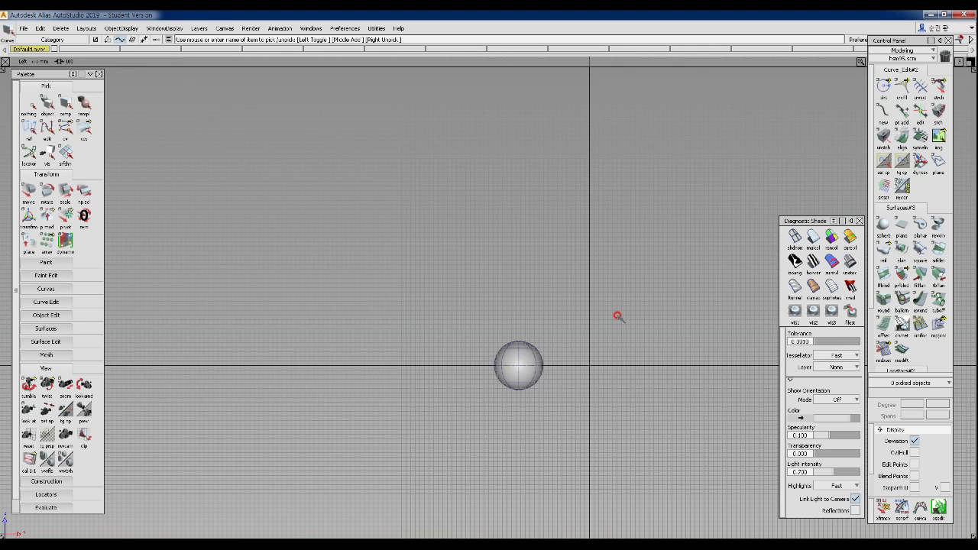
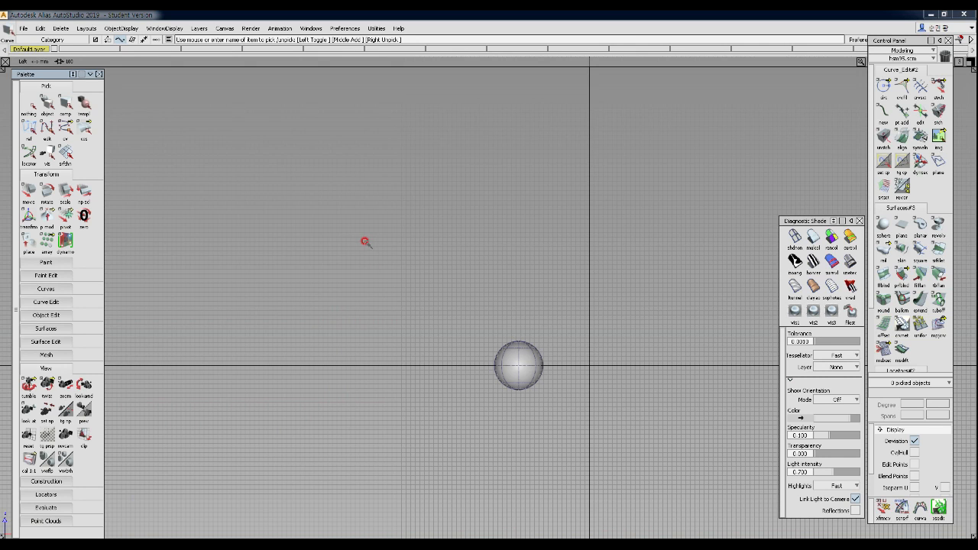
Step: Examine the marking menu with the pick and curve tools, comparing it with the regular Layouts and ObjectDisplay commands
ctrl+shift+click(359, 212)
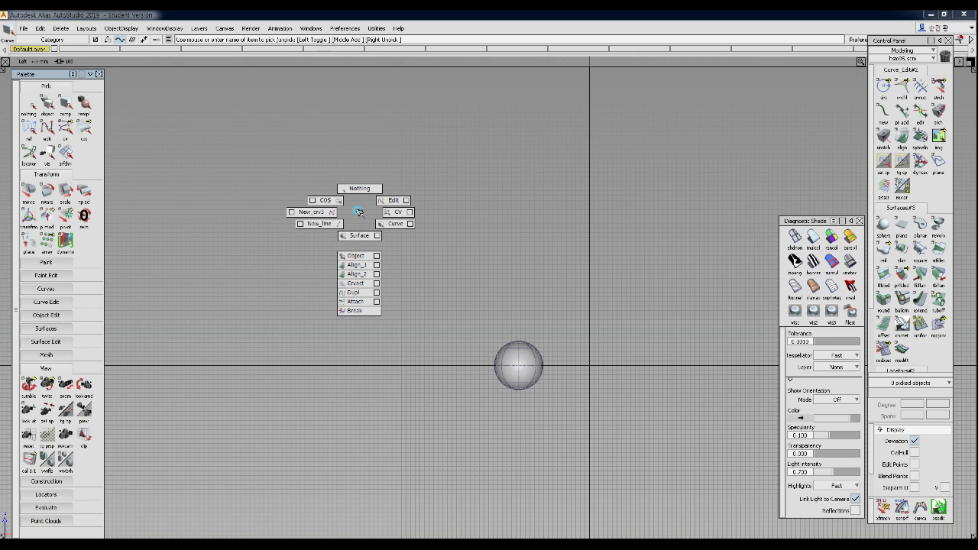
ctrl+shift+drag(361, 175, 356, 208)
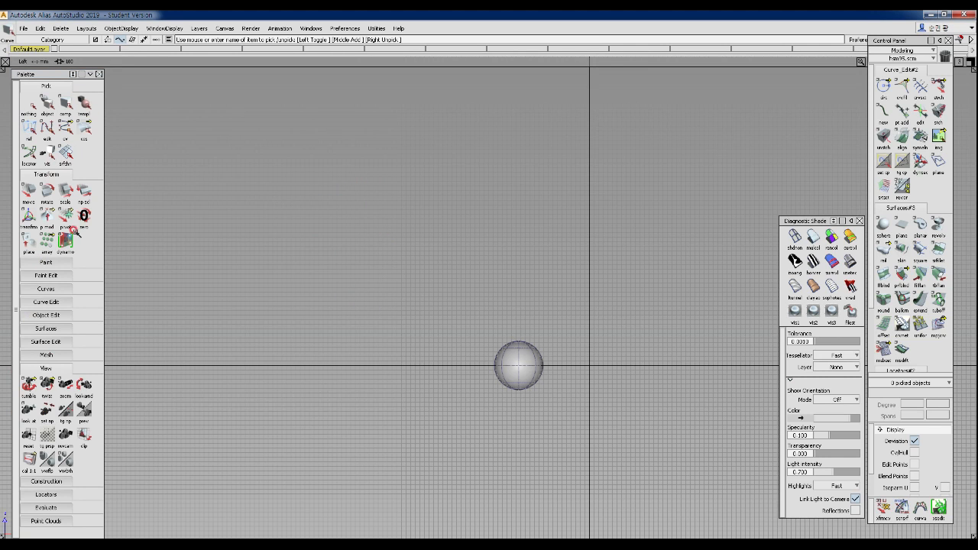
click(86, 28)
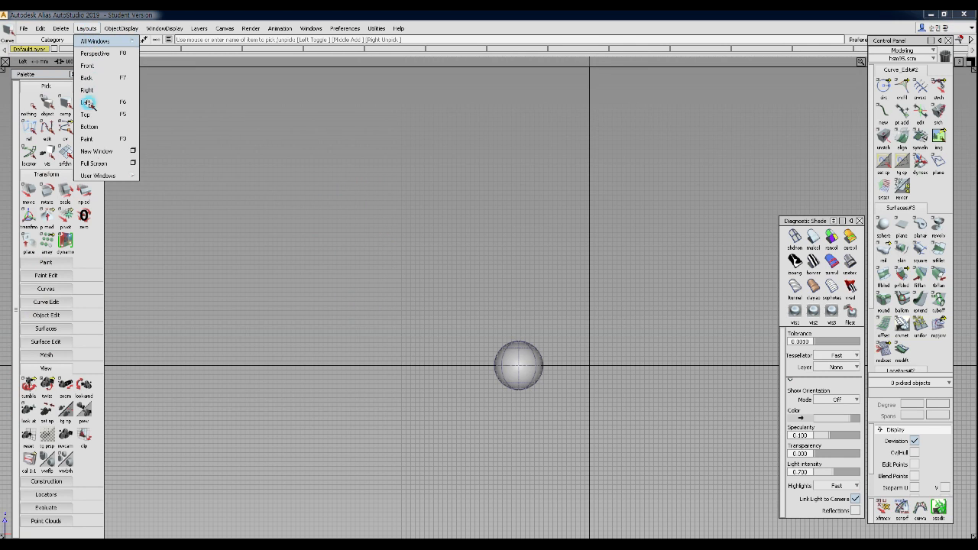
mouse_move(122, 28)
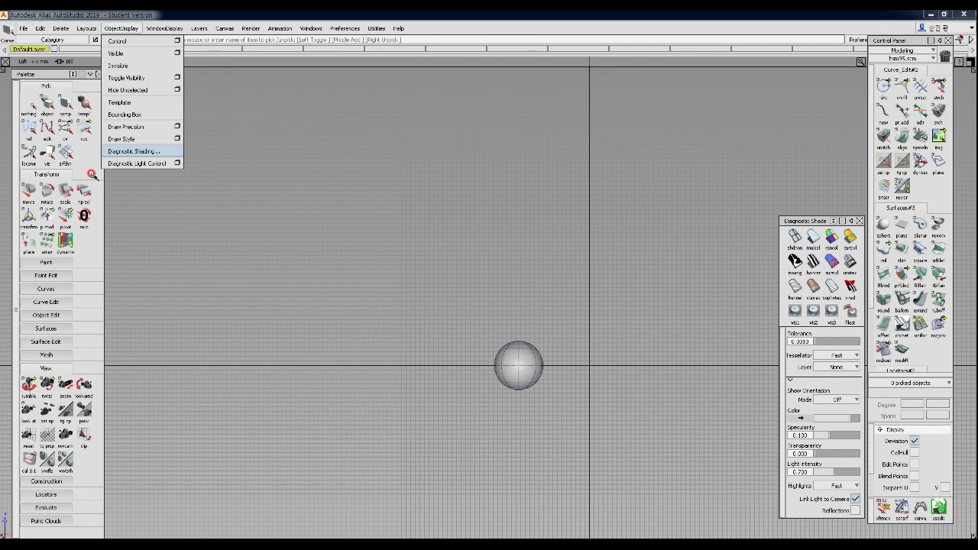
mouse_move(324, 206)
ctrl+shift+mouse_down()
mouse_move(324, 182)
mouse_move(272, 225)
mouse_move(314, 321)
mouse_move(369, 194)
mouse_move(294, 195)
mouse_move(288, 302)
mouse_move(336, 187)
mouse_move(321, 203)
ctrl+shift+mouse_up()
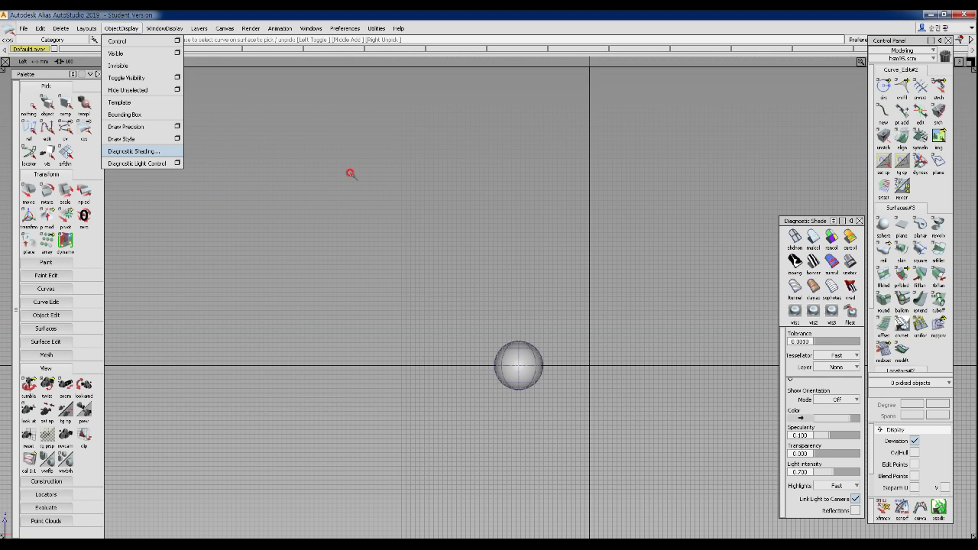
mouse_move(381, 175)
ctrl+shift+mouse_down()
mouse_move(384, 159)
mouse_move(340, 159)
mouse_move(340, 183)
mouse_move(383, 187)
mouse_move(401, 174)
mouse_move(383, 157)
mouse_move(359, 163)
mouse_move(350, 193)
mouse_move(409, 187)
mouse_move(386, 159)
mouse_move(348, 177)
mouse_move(375, 269)
mouse_move(343, 159)
mouse_move(364, 258)
mouse_move(383, 178)
mouse_move(405, 163)
mouse_move(364, 140)
mouse_move(336, 200)
mouse_move(376, 279)
mouse_move(407, 173)
mouse_move(351, 147)
mouse_move(335, 228)
mouse_move(378, 237)
mouse_move(382, 170)
ctrl+shift+mouse_up()
Step: Examine the marking menu with the transform and surface tools, such as Move, Scale, Rotate, Project and Trim
ctrl+shift+middle_drag(390, 163, 391, 165)
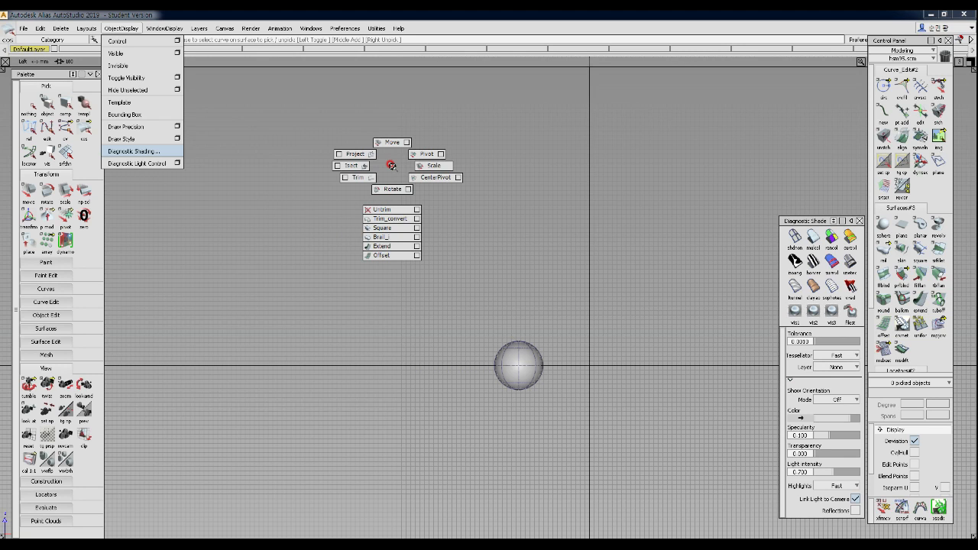
mouse_move(390, 165)
ctrl+shift+middle_down()
mouse_move(392, 142)
mouse_move(394, 162)
mouse_move(419, 159)
mouse_move(429, 174)
mouse_move(371, 185)
mouse_move(355, 178)
mouse_move(353, 153)
mouse_move(356, 169)
mouse_move(421, 182)
mouse_move(378, 206)
mouse_move(373, 260)
mouse_move(380, 201)
mouse_move(397, 255)
mouse_move(380, 203)
mouse_move(391, 144)
mouse_move(390, 166)
mouse_move(392, 158)
mouse_move(374, 163)
mouse_move(392, 148)
mouse_move(423, 196)
mouse_move(357, 220)
mouse_move(395, 163)
mouse_move(388, 136)
mouse_move(391, 165)
ctrl+shift+middle_up()
mouse_move(390, 165)
ctrl+shift+mouse_down()
mouse_move(345, 151)
mouse_move(359, 174)
mouse_move(416, 130)
mouse_move(361, 188)
mouse_move(395, 163)
mouse_move(396, 174)
mouse_move(369, 133)
mouse_move(431, 191)
mouse_move(395, 138)
mouse_move(393, 155)
ctrl+shift+mouse_up()
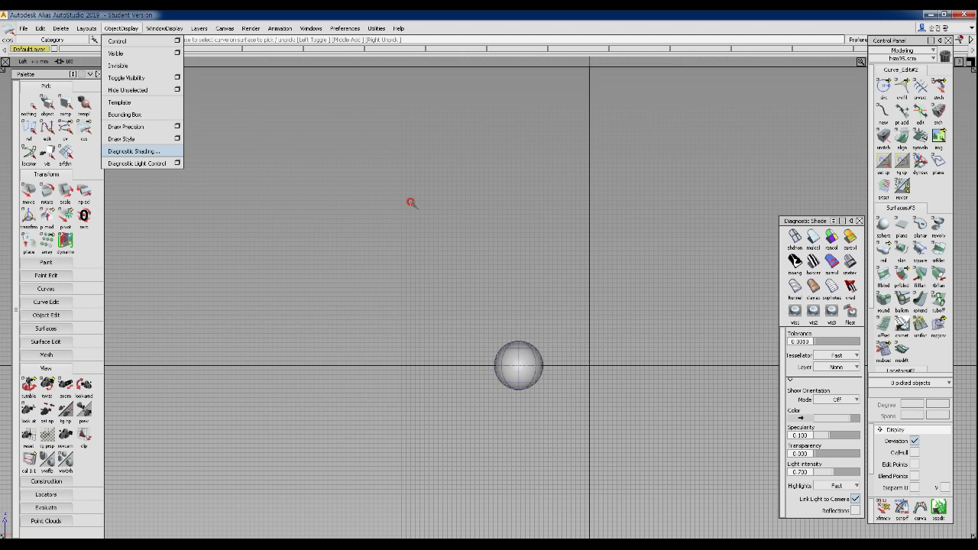
mouse_move(412, 174)
ctrl+shift+mouse_down()
mouse_move(412, 153)
mouse_move(447, 162)
mouse_move(451, 191)
mouse_move(395, 209)
mouse_move(411, 153)
mouse_move(448, 188)
mouse_move(362, 158)
mouse_move(455, 164)
mouse_move(411, 196)
mouse_move(395, 135)
mouse_move(461, 192)
mouse_move(377, 146)
mouse_move(441, 187)
mouse_move(426, 188)
ctrl+shift+mouse_up()
ctrl+shift+middle_drag(421, 169, 437, 185)
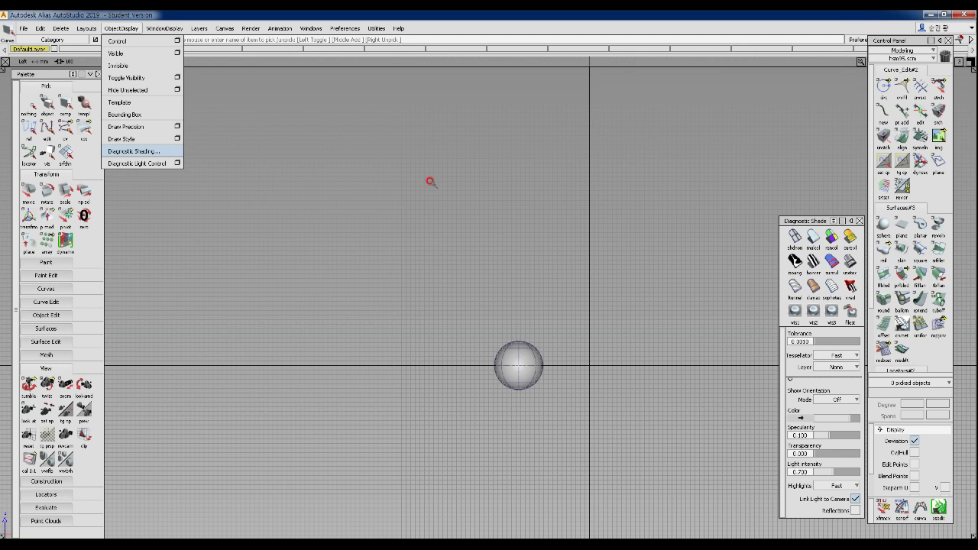
Step: Bring up each of the three marking menus in turn, choosing Scale from the transform set
mouse_move(436, 182)
ctrl+shift+right_down()
mouse_move(437, 155)
mouse_move(403, 202)
mouse_move(477, 182)
mouse_move(481, 164)
mouse_move(440, 153)
mouse_move(476, 159)
mouse_move(484, 182)
mouse_move(455, 204)
mouse_move(413, 195)
mouse_move(473, 180)
mouse_move(433, 235)
mouse_move(447, 186)
mouse_move(442, 156)
mouse_move(437, 183)
mouse_move(476, 159)
mouse_move(437, 200)
mouse_move(458, 153)
mouse_move(467, 200)
mouse_move(441, 179)
ctrl+shift+right_up()
ctrl+shift+right_click(437, 196)
ctrl+shift+click(390, 221)
ctrl+shift+click(397, 186)
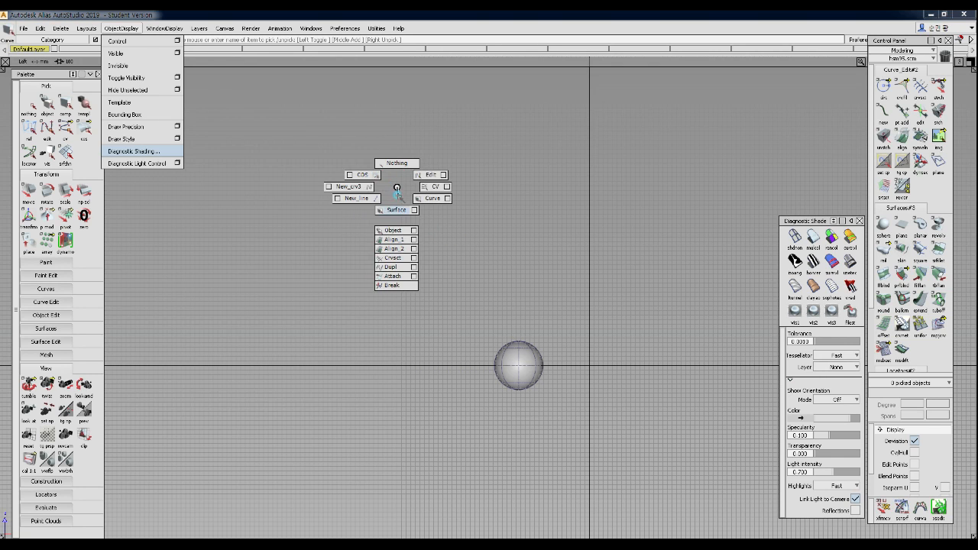
mouse_move(399, 185)
ctrl+shift+middle_down()
mouse_move(402, 201)
mouse_move(419, 186)
ctrl+shift+middle_up()
ctrl+shift+right_drag(403, 187, 403, 181)
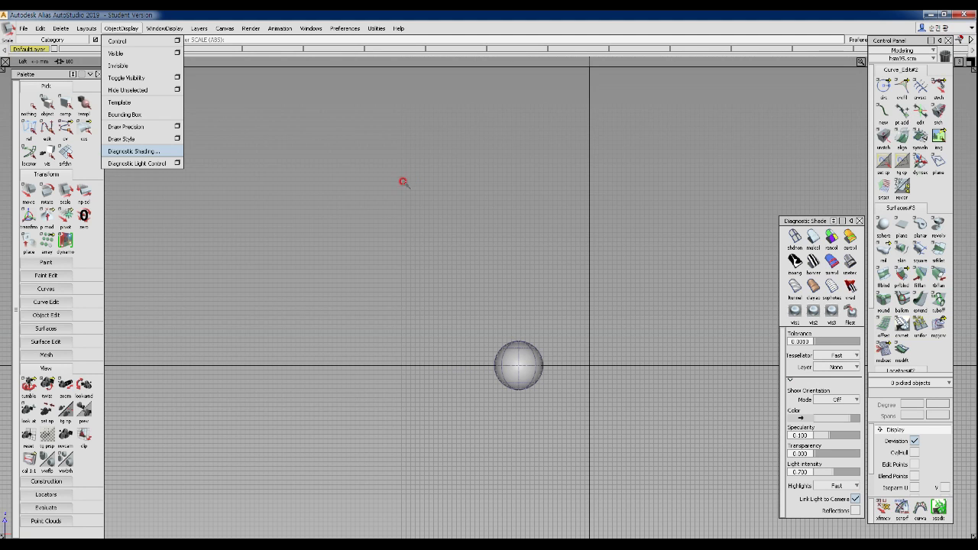
click(403, 181)
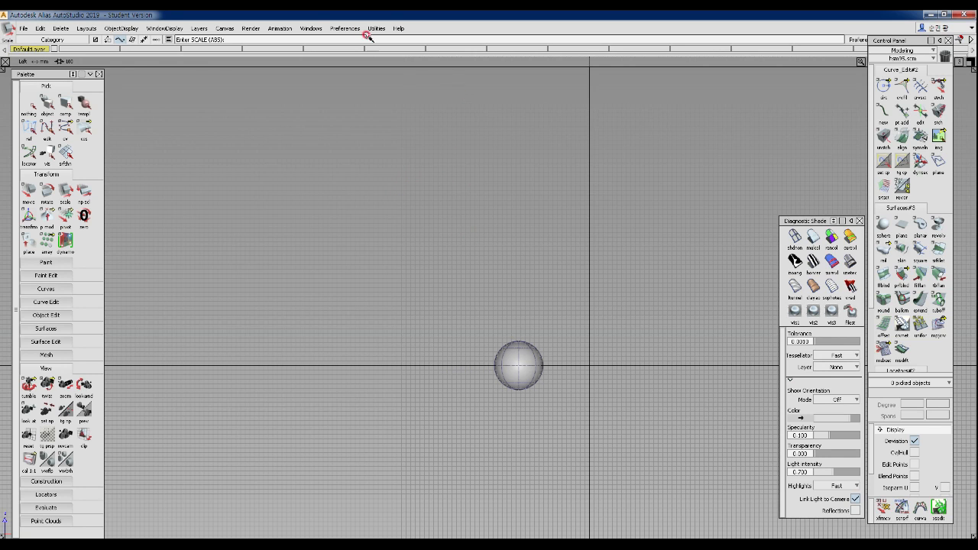
click(345, 29)
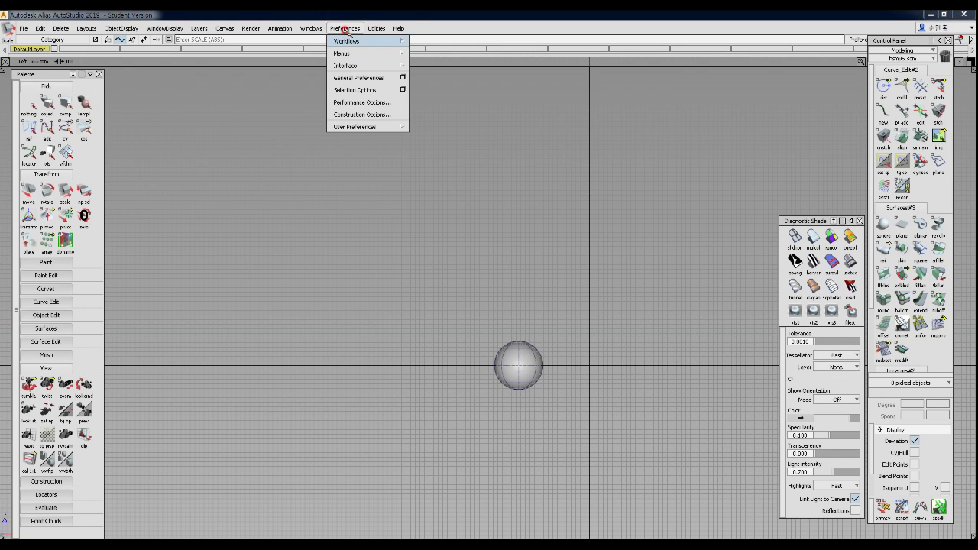
click(352, 65)
click(351, 65)
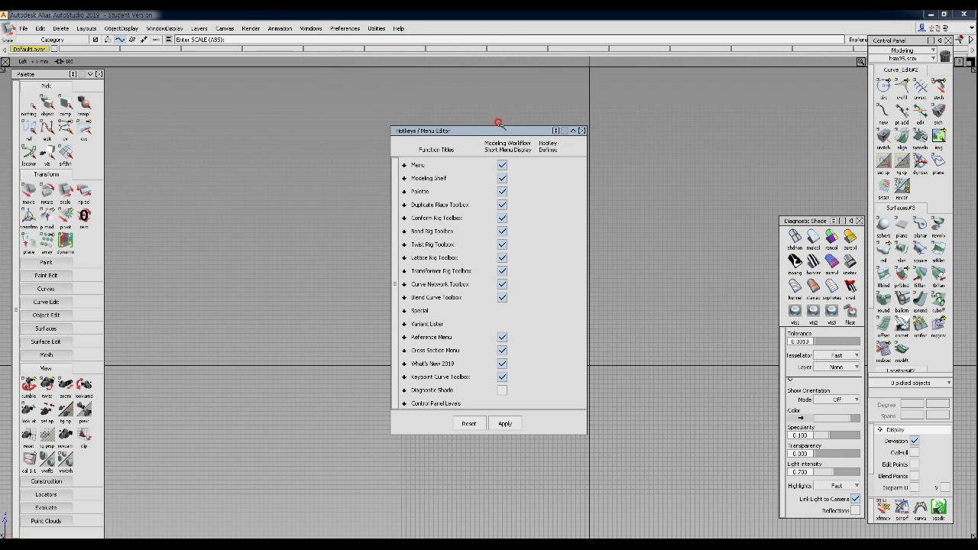
click(582, 131)
click(341, 28)
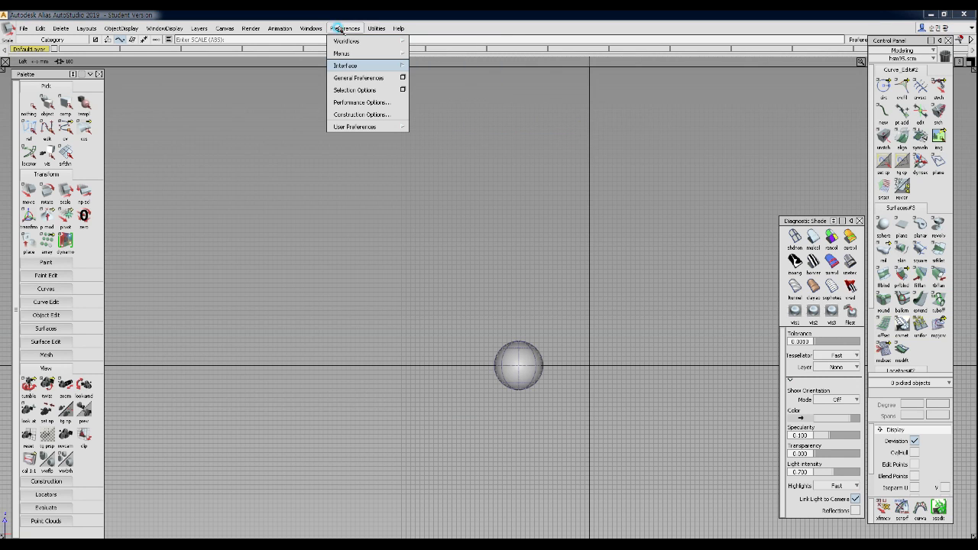
click(341, 66)
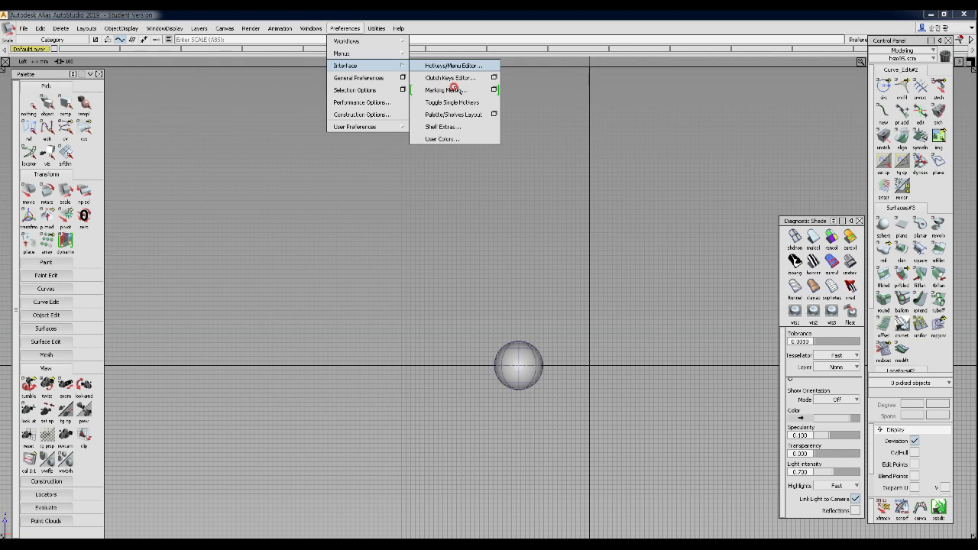
click(495, 90)
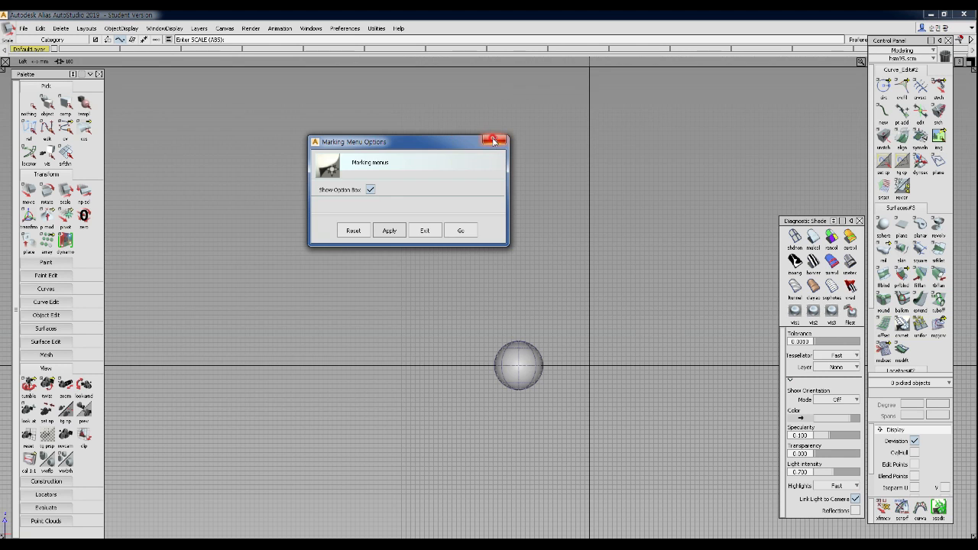
click(494, 141)
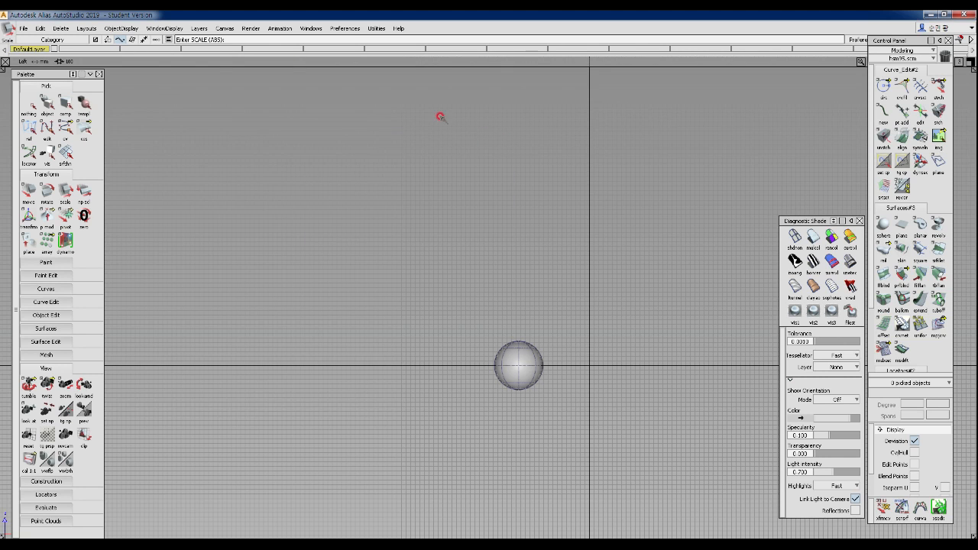
Step: Open the Marking Menus editor from the interface preferences, enlarge it vertically and reposition it beside the Palette
click(346, 29)
mouse_move(348, 66)
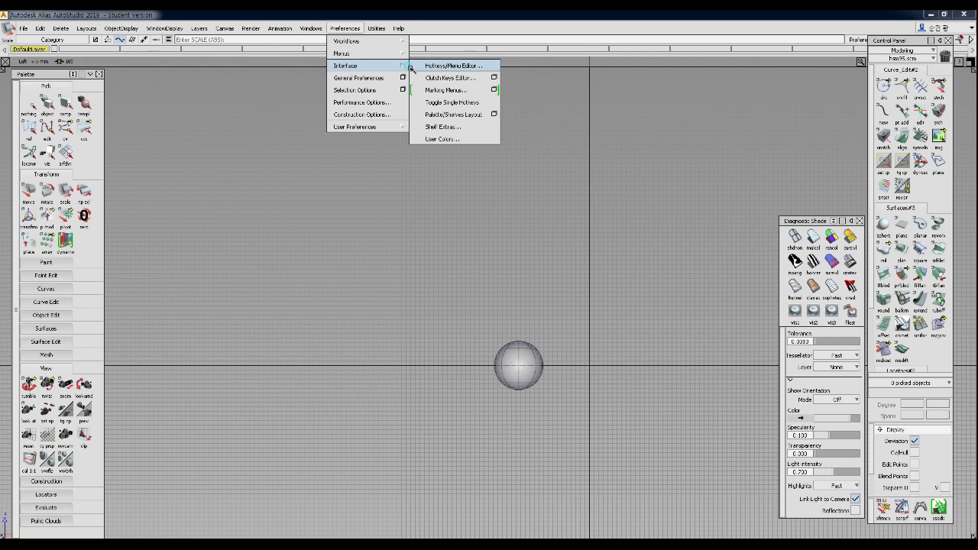
click(451, 90)
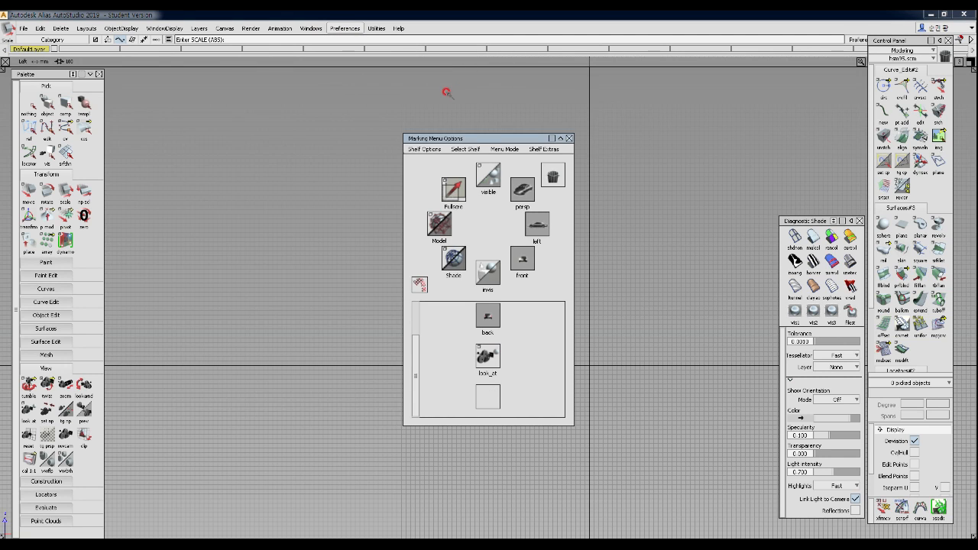
drag(497, 140, 413, 90)
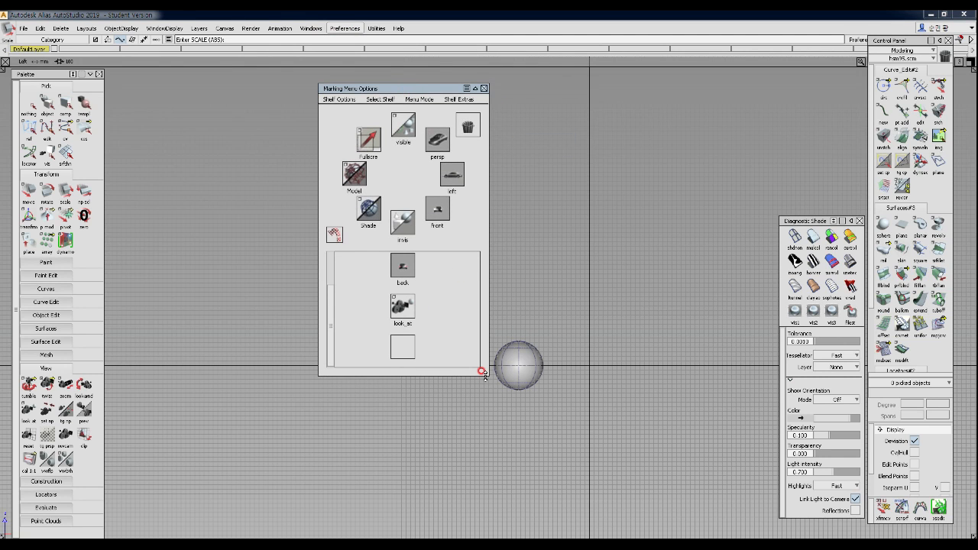
drag(484, 372, 484, 505)
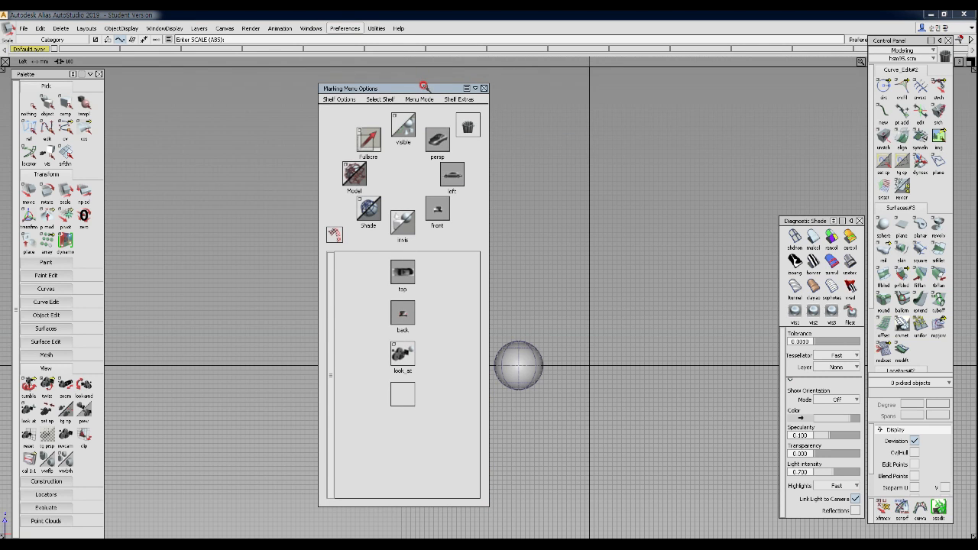
drag(426, 88, 441, 91)
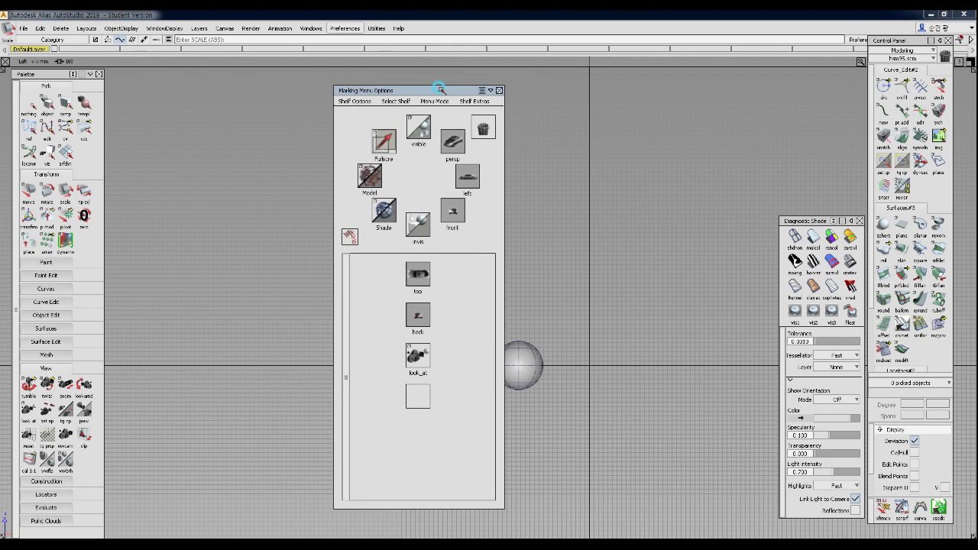
Step: Review the marking menu shelf options and set the menu mode to show text and icons together
click(354, 102)
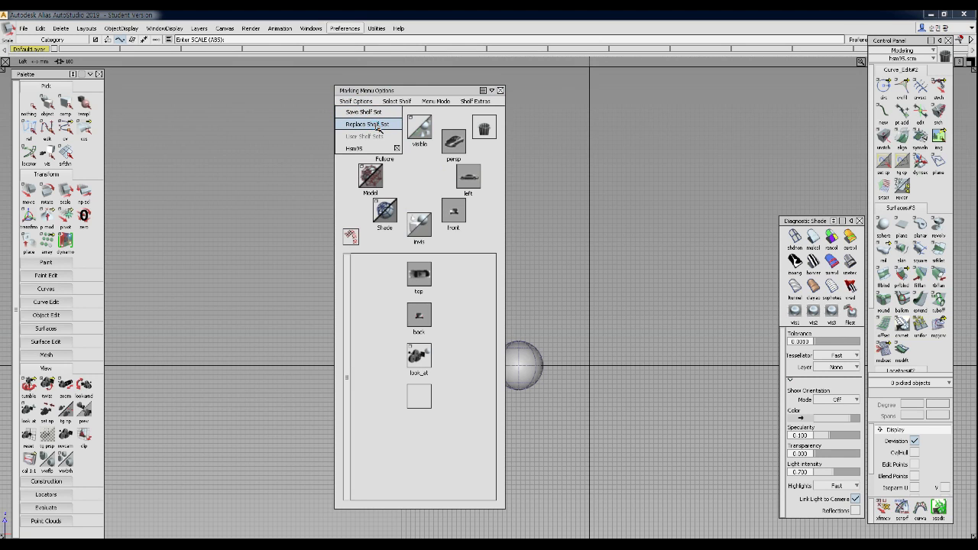
click(298, 127)
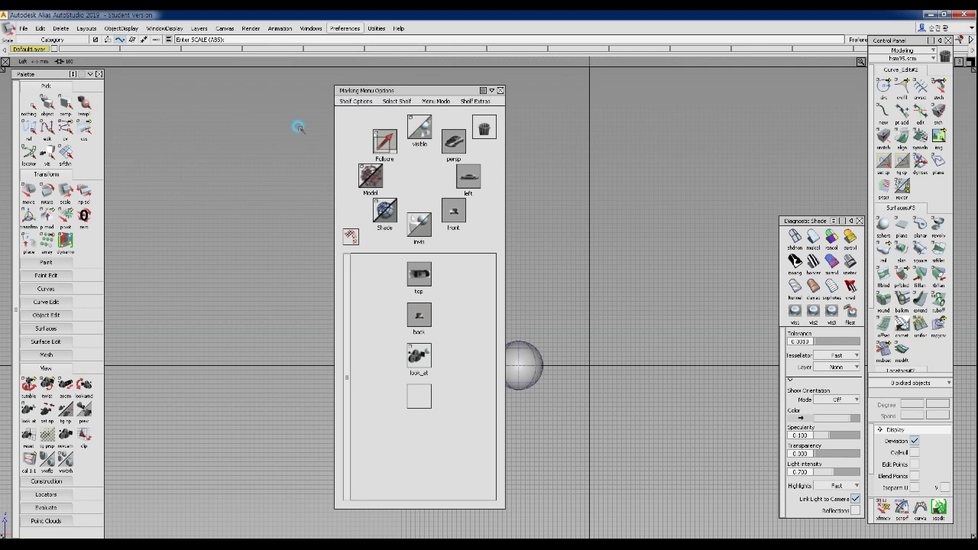
click(436, 101)
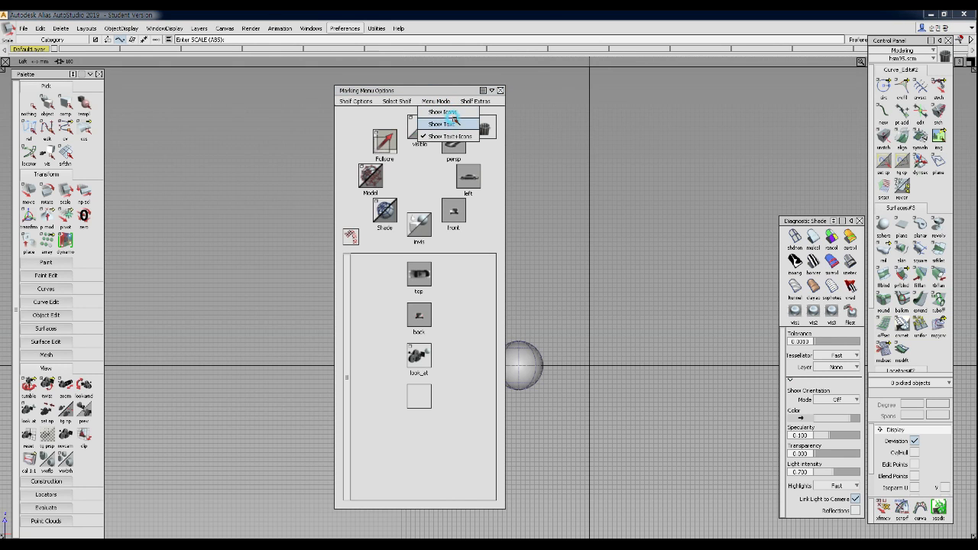
click(452, 136)
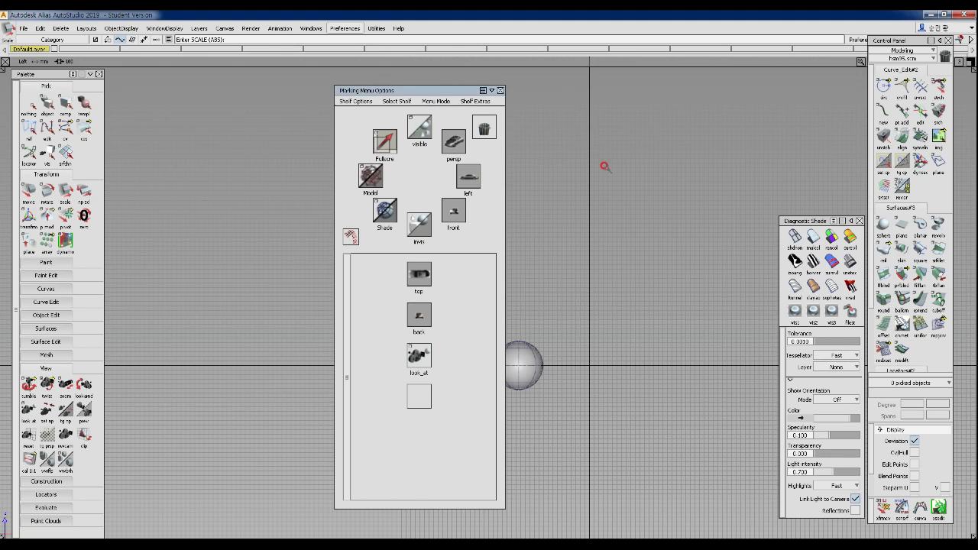
Step: Try the other marking menu display modes, checking the marking menus in the view, and return to text with icons
ctrl+shift+drag(552, 142, 557, 114)
click(436, 101)
click(444, 113)
click(435, 100)
click(440, 124)
click(398, 100)
click(430, 102)
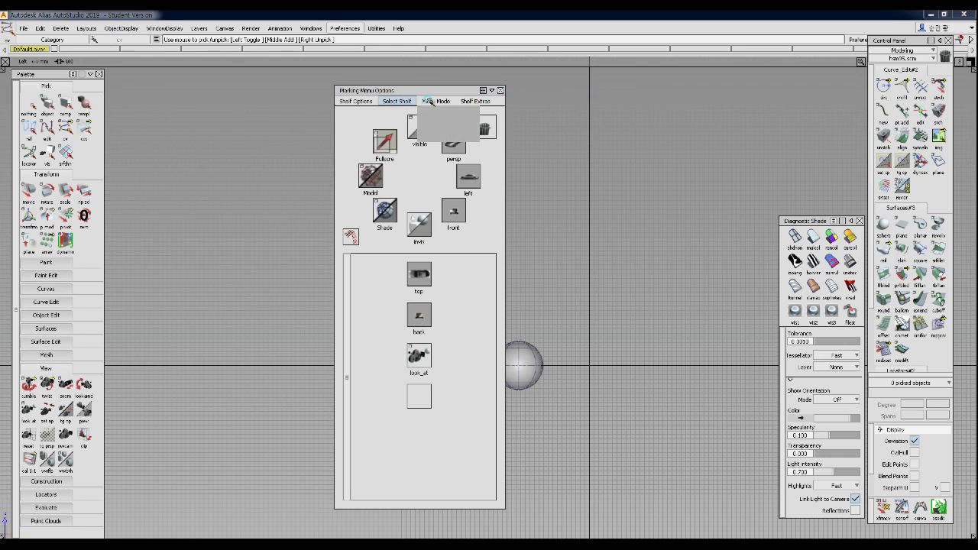
click(450, 136)
ctrl+shift+drag(562, 134, 516, 136)
ctrl+shift+right_drag(516, 137, 567, 128)
Step: Display the Left Mouse Button shelf in the Marking Menus editor, move the editor up slightly and close it
click(443, 98)
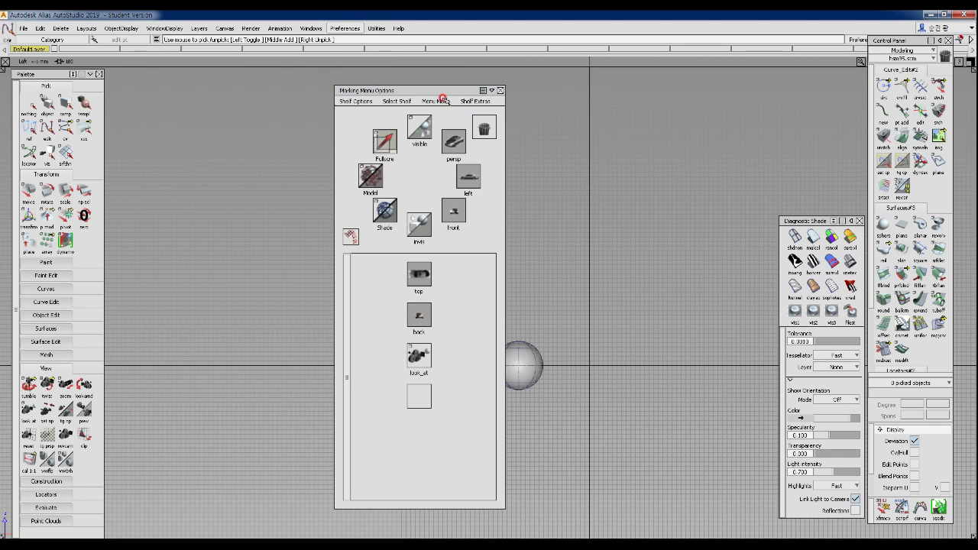
click(395, 102)
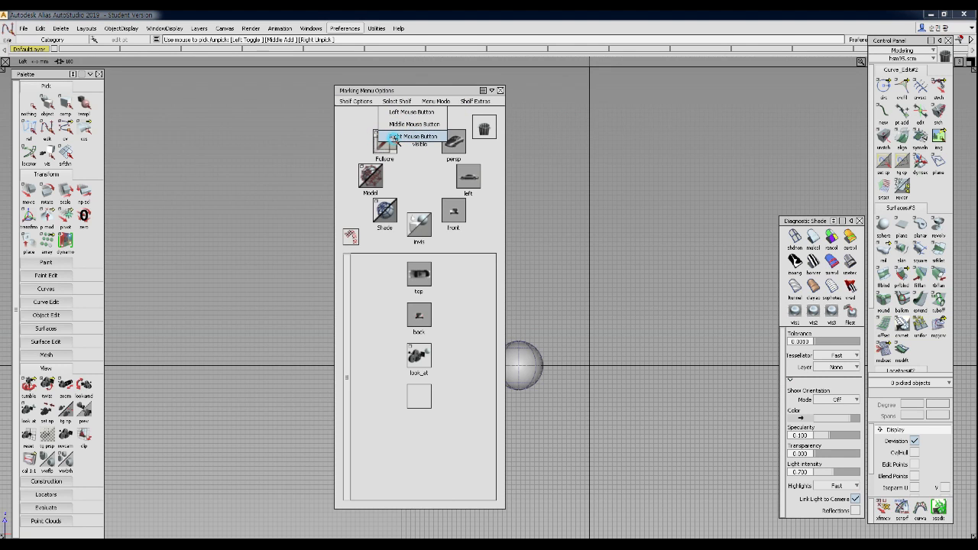
click(593, 133)
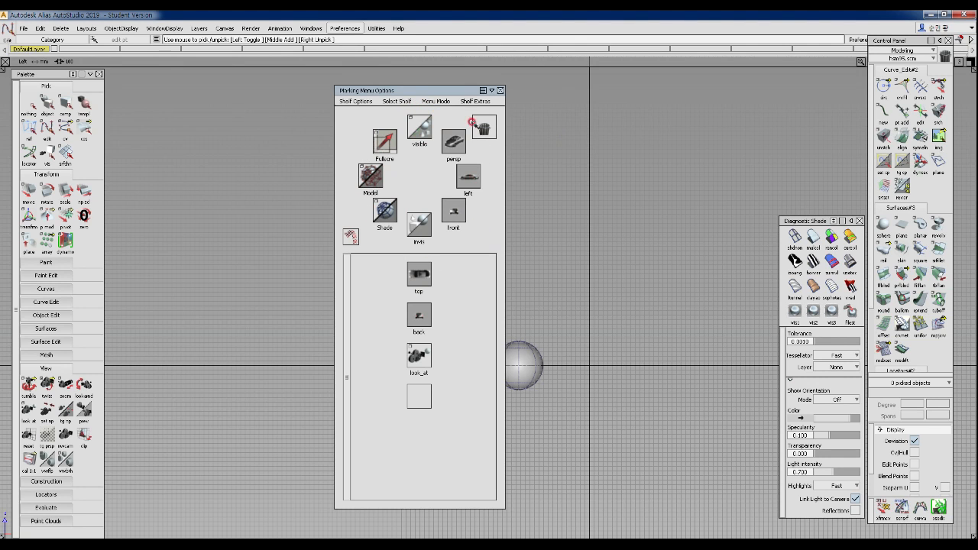
click(403, 101)
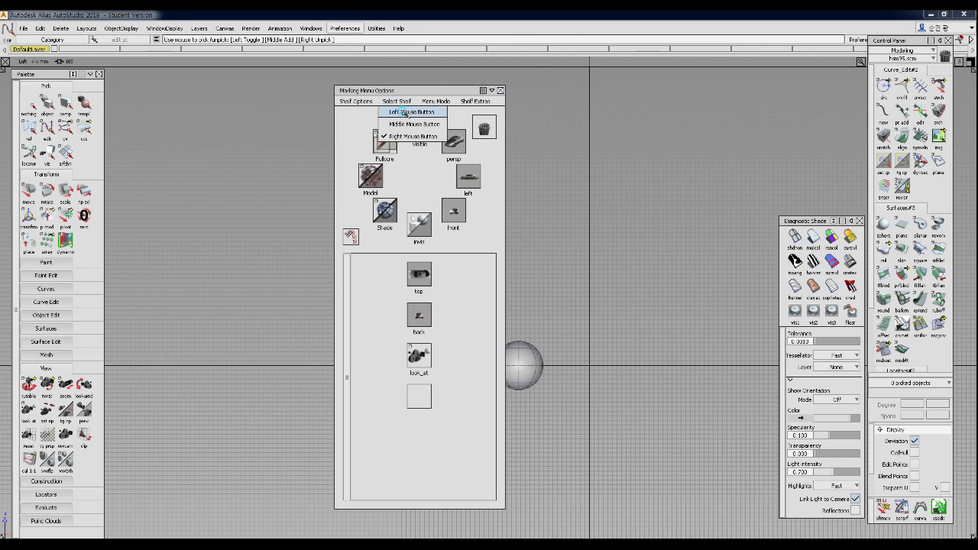
click(403, 112)
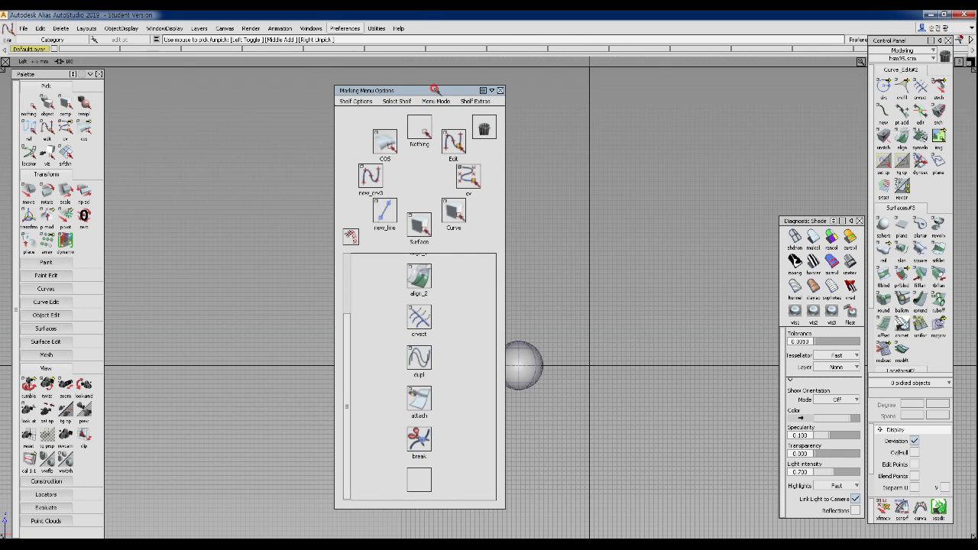
drag(434, 90, 441, 71)
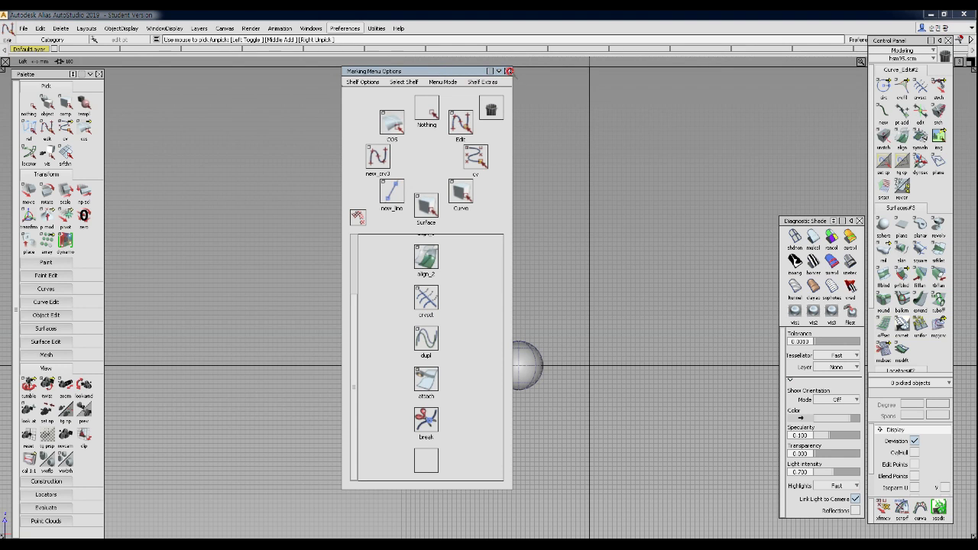
click(508, 71)
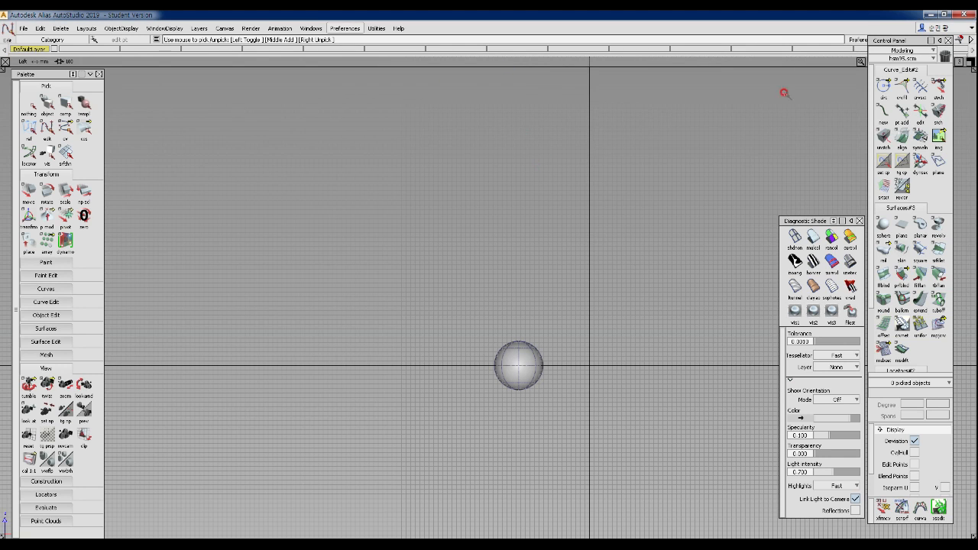
Step: Move the Control Panel clear of the Preference Sets list and show how to import 20191030_hsm.aps, cancelling the import
drag(908, 40, 912, 56)
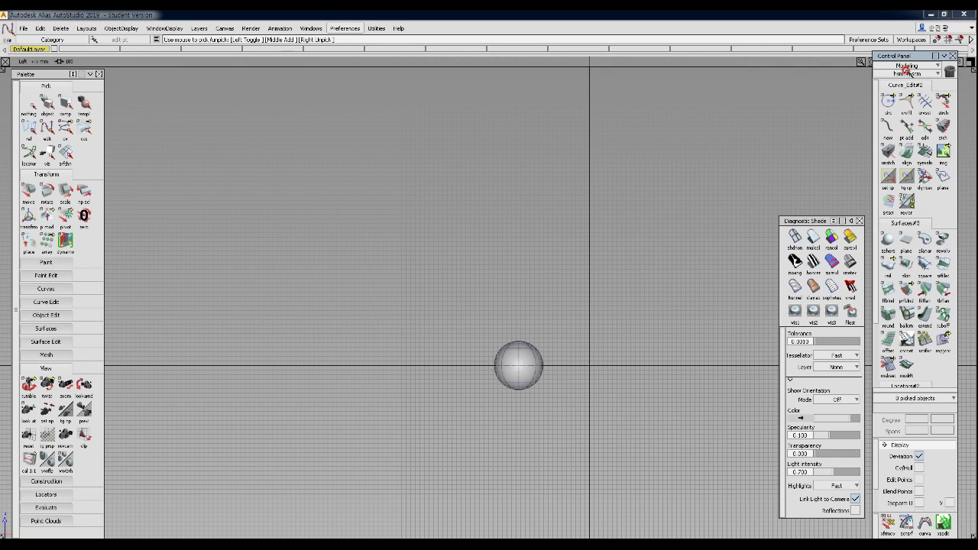
click(866, 39)
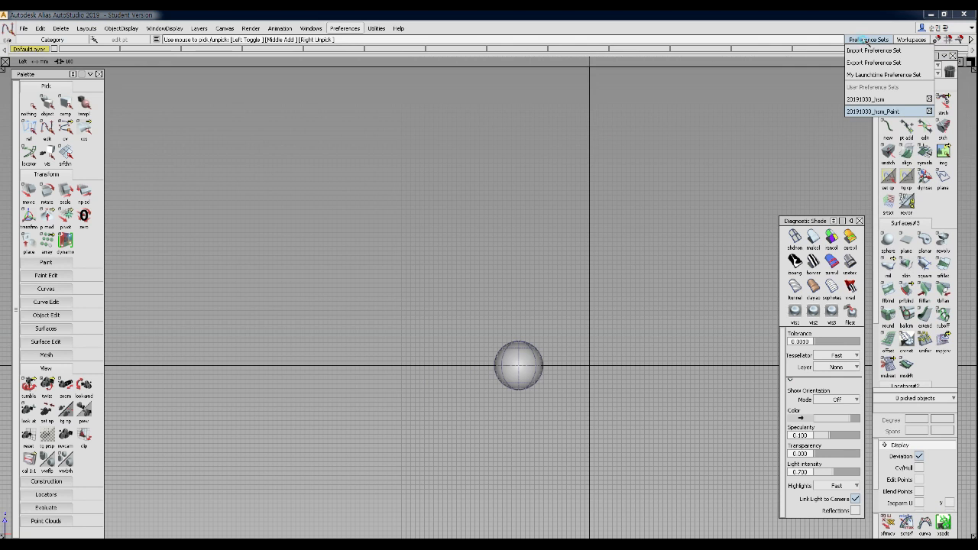
click(866, 49)
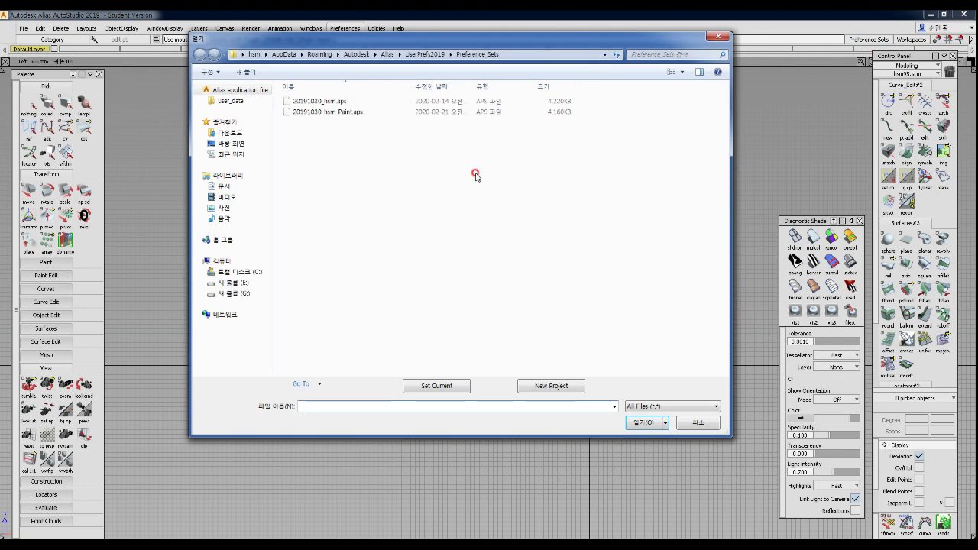
click(327, 102)
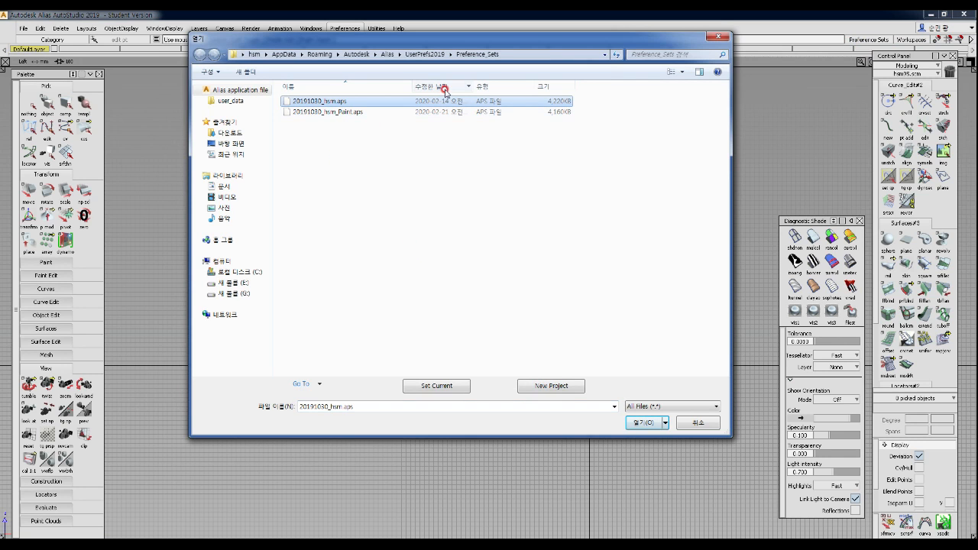
click(719, 38)
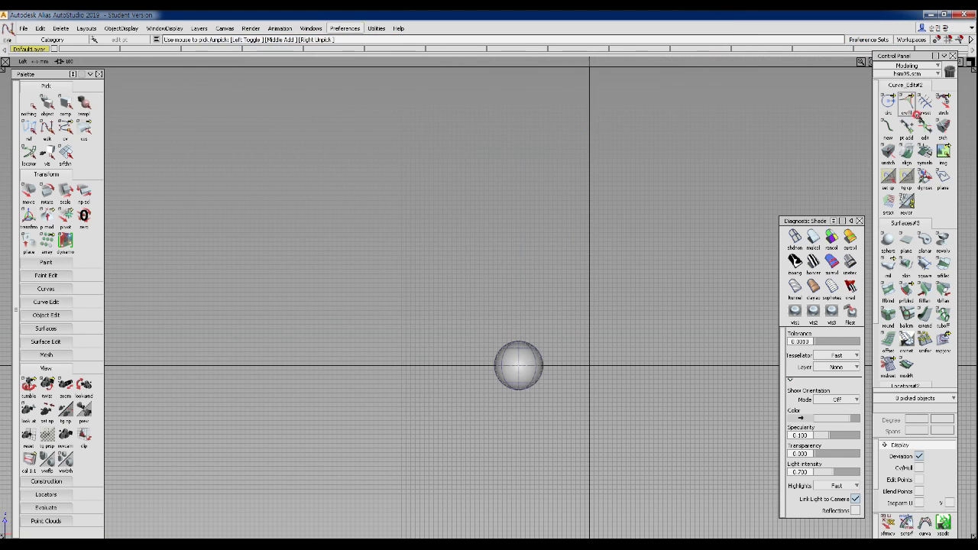
Step: Replace the Control Panel shelves with the saved hsm95 file from Modeling_Panel_Shelves
click(904, 73)
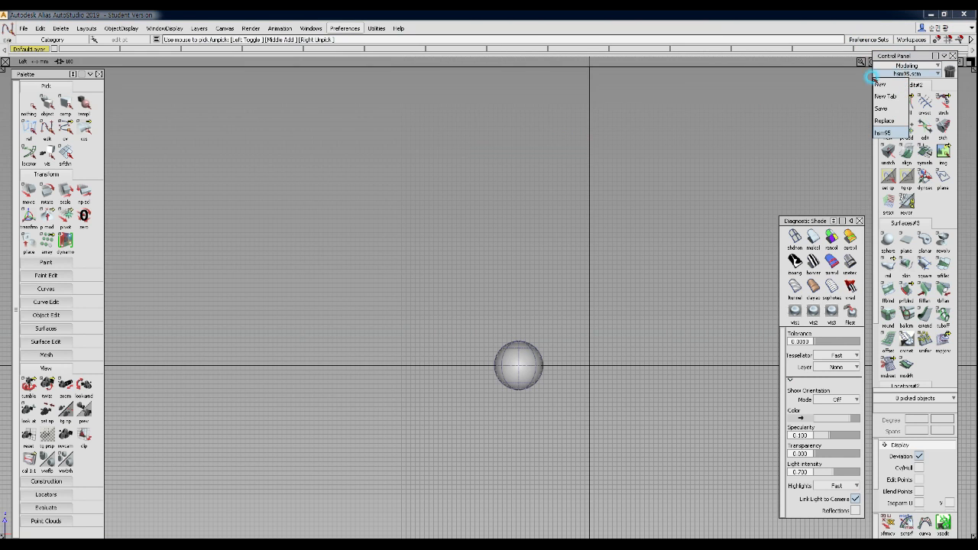
click(883, 120)
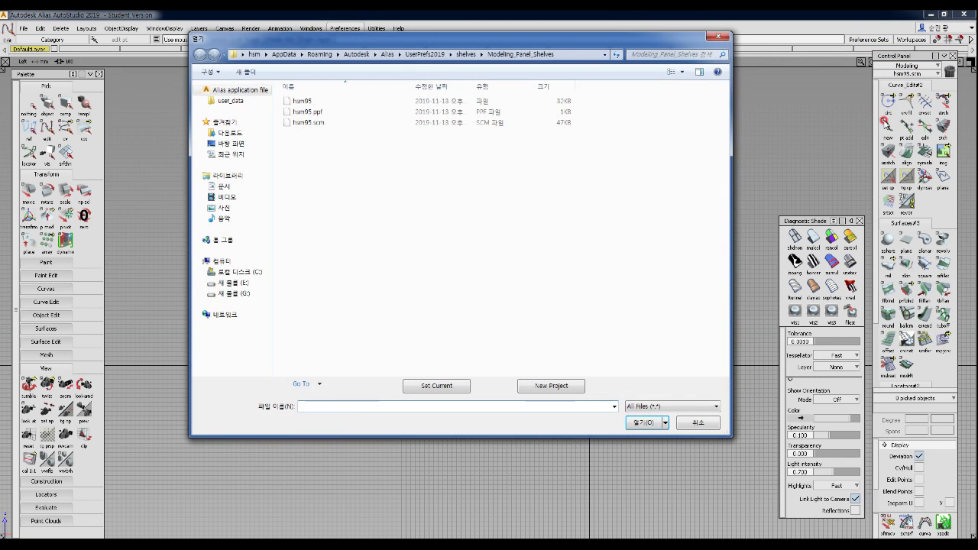
click(310, 102)
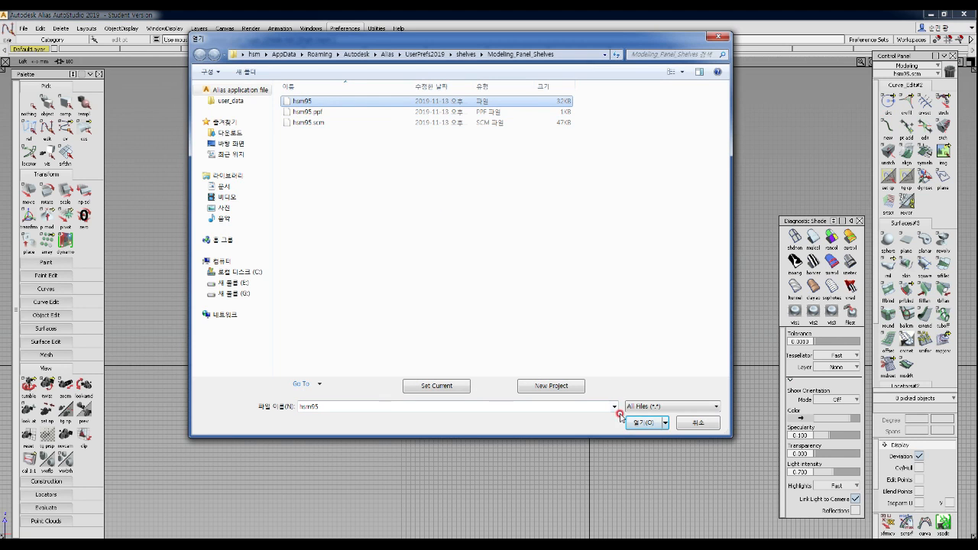
click(644, 423)
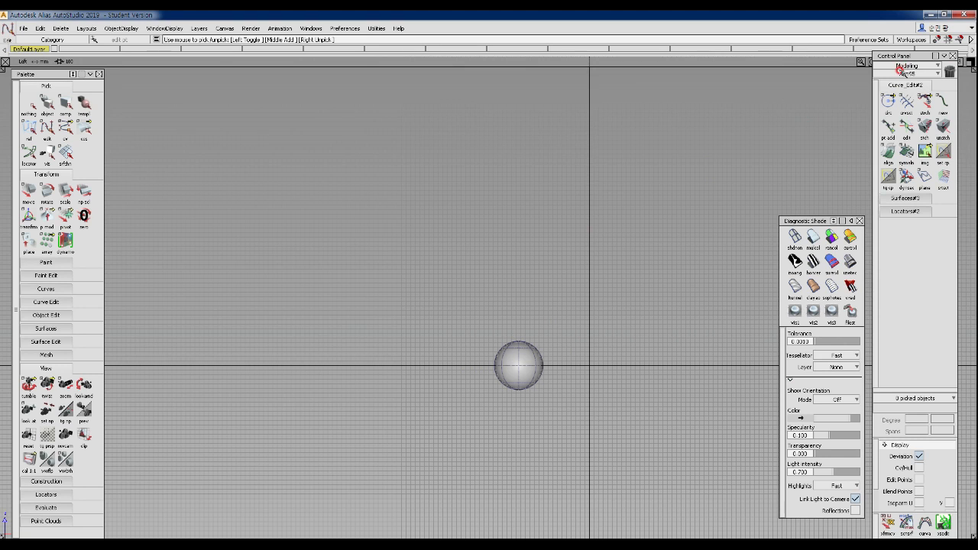
Step: Reopen the Marking Menus editor and load the saved hsm95 file from Modeling_MarkingMenus
ctrl+shift+click(583, 179)
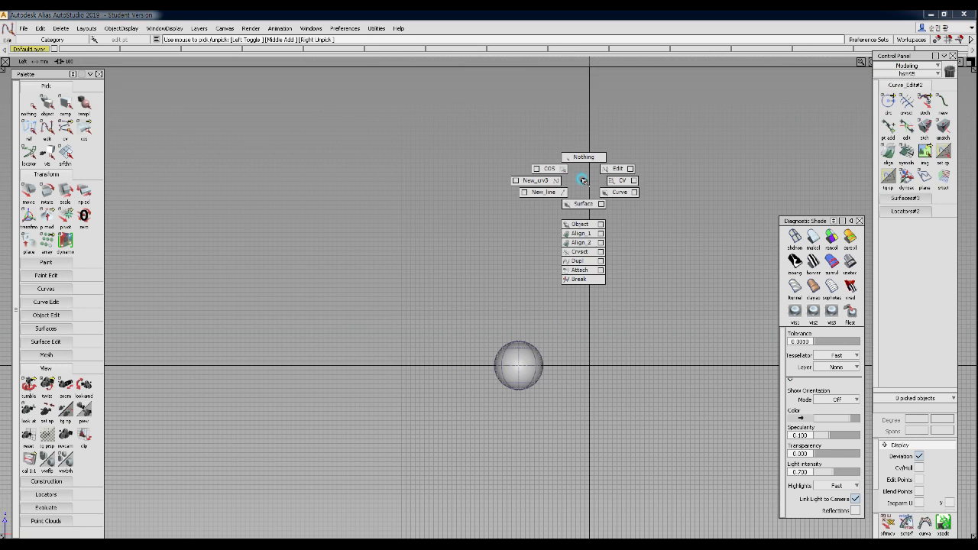
click(325, 28)
mouse_move(345, 29)
mouse_move(367, 65)
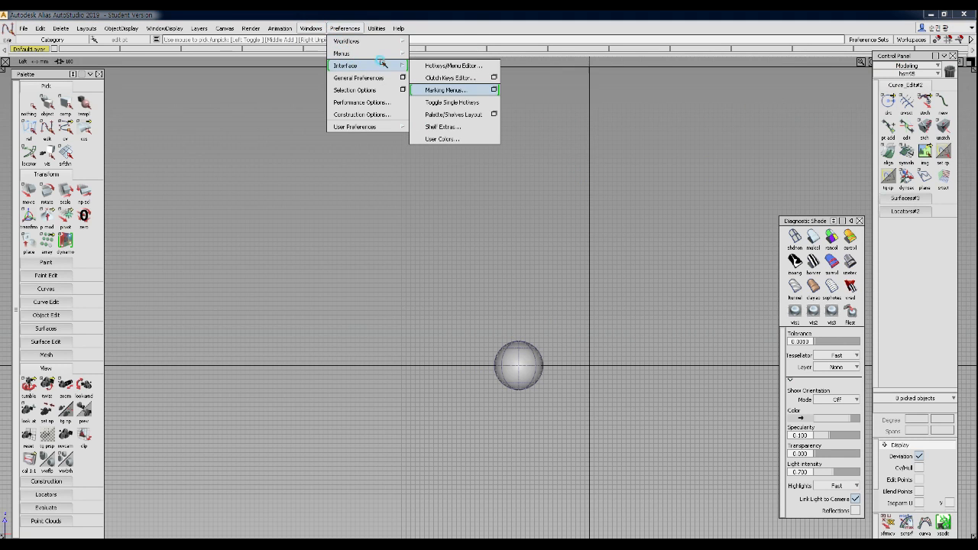
click(437, 90)
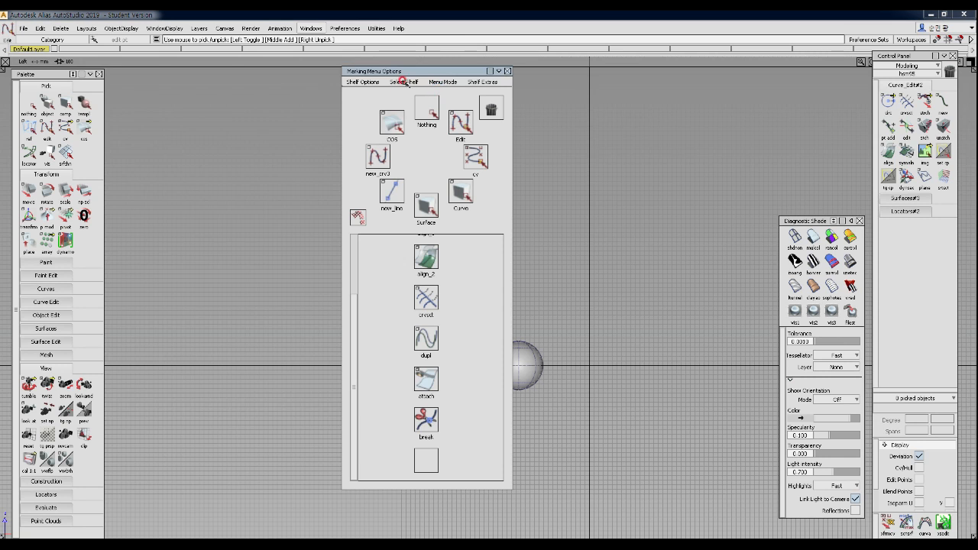
click(363, 81)
click(367, 108)
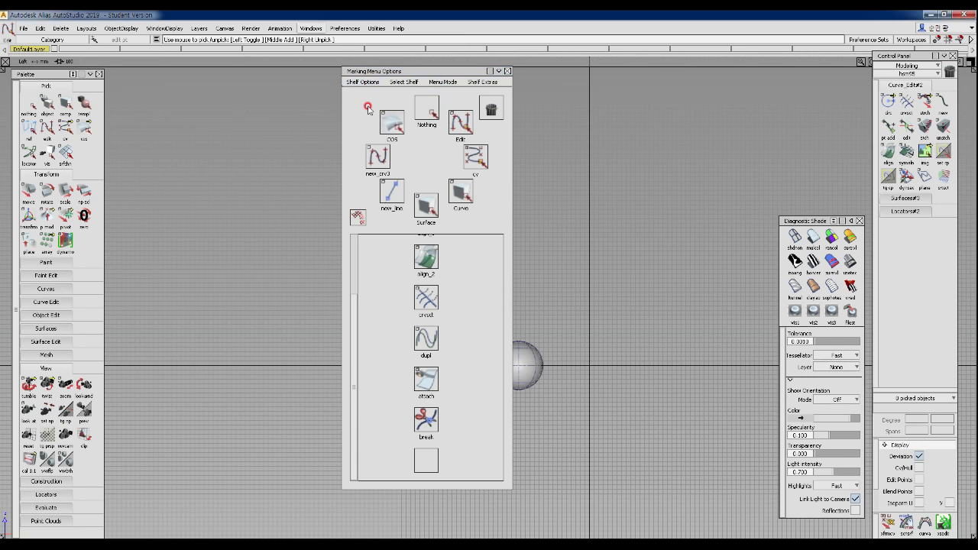
click(321, 102)
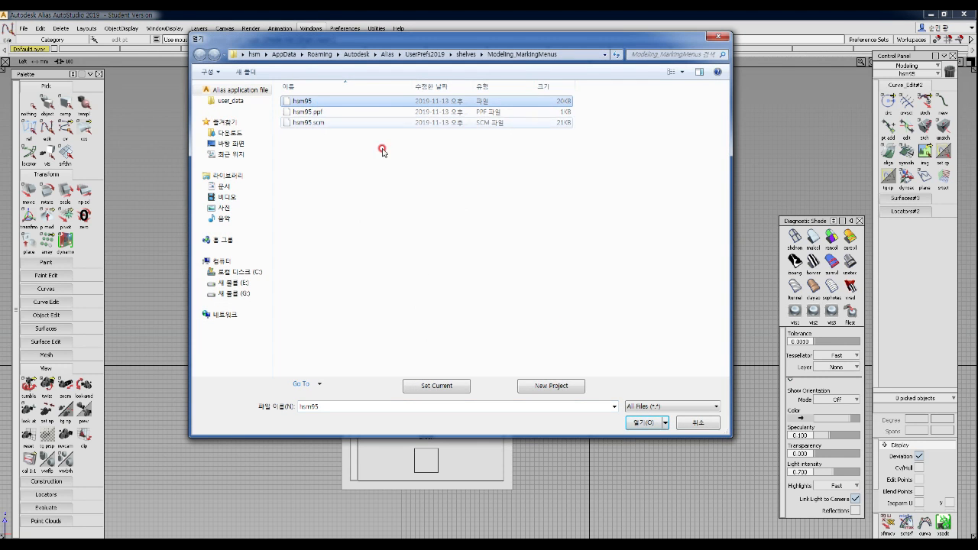
click(642, 423)
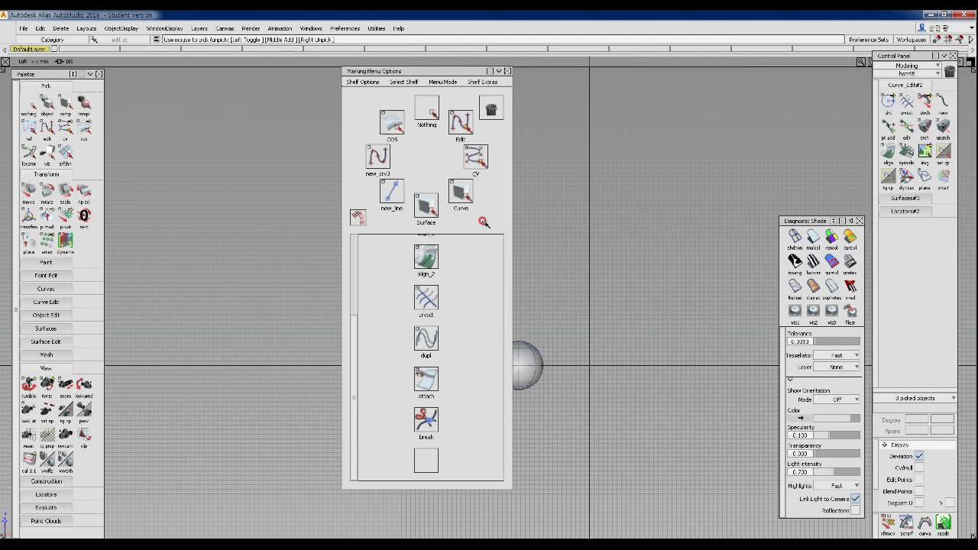
Step: Arrange the Palette and the Marking Menus editor side by side in the middle of the view
drag(421, 71, 476, 91)
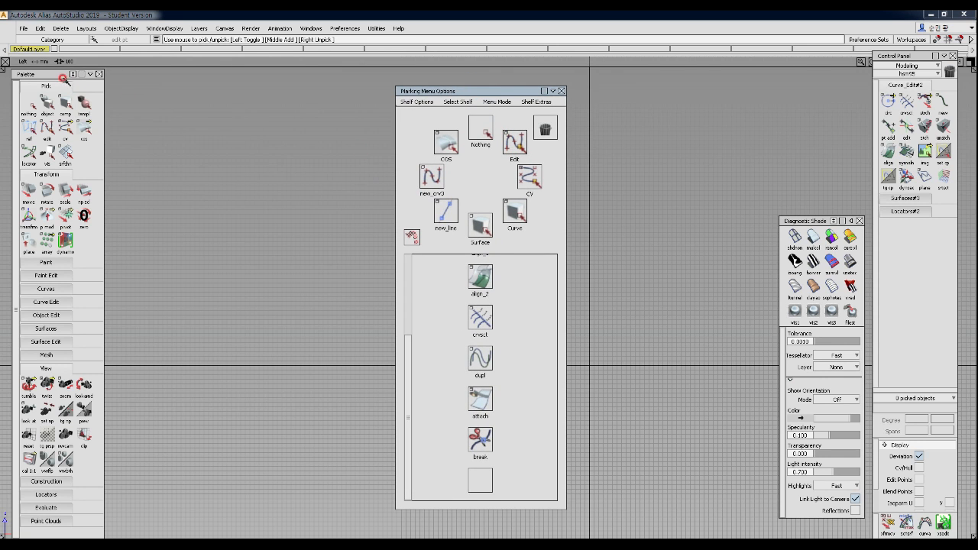
drag(56, 74, 302, 82)
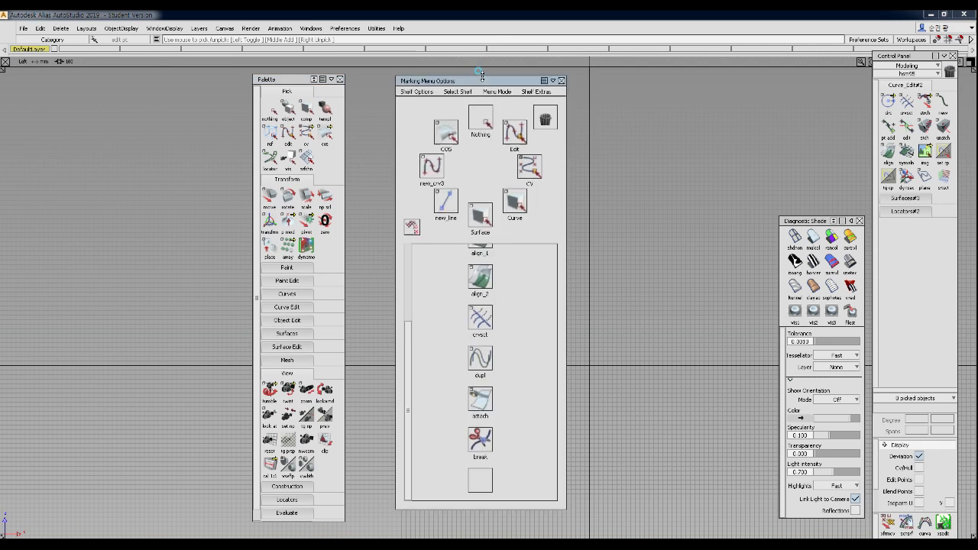
drag(485, 91, 450, 80)
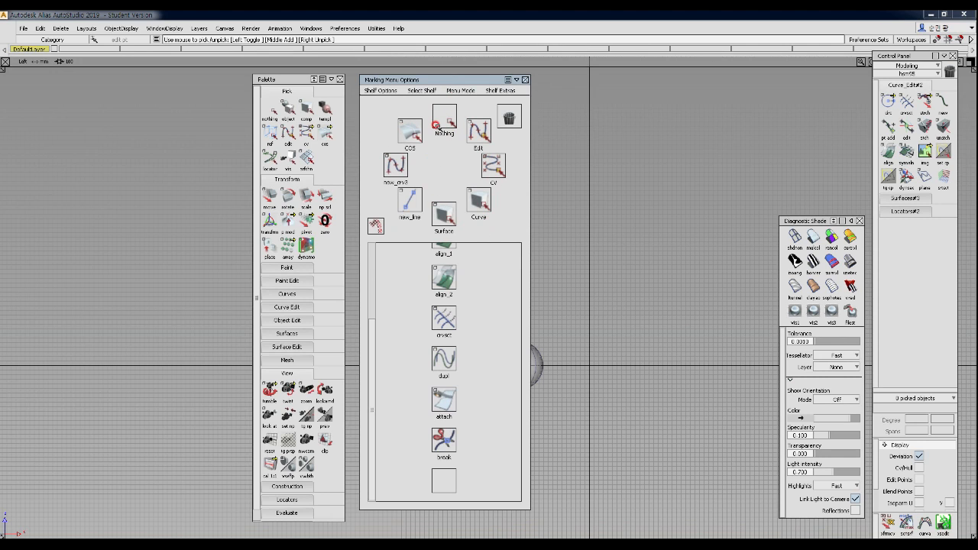
Step: Discard Edit, CV, Curve, COS, new_crv3, new_line and Surface from the marking menu ring, keeping only Nothing
middle_drag(436, 124, 521, 116)
middle_drag(436, 126, 441, 120)
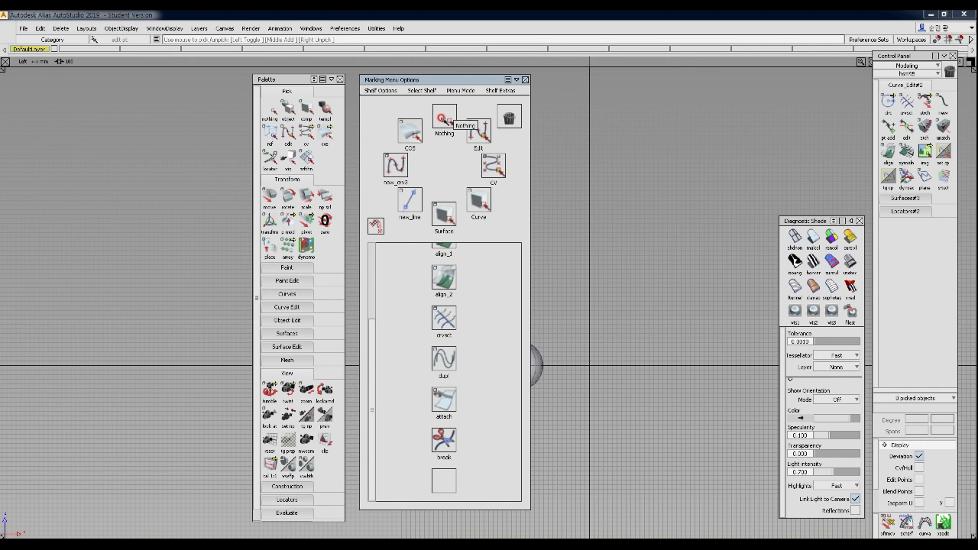
click(443, 120)
click(410, 136)
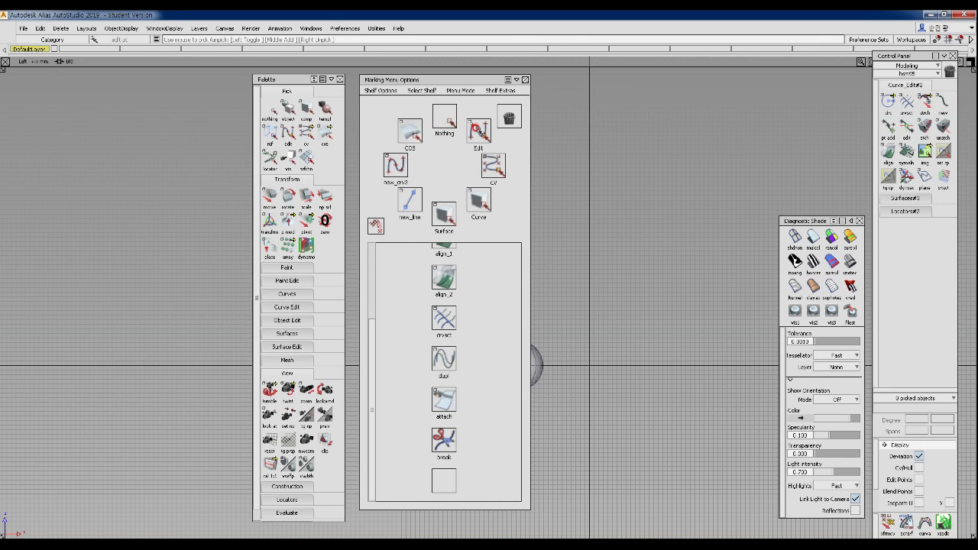
middle_drag(478, 131, 509, 119)
middle_drag(489, 166, 509, 118)
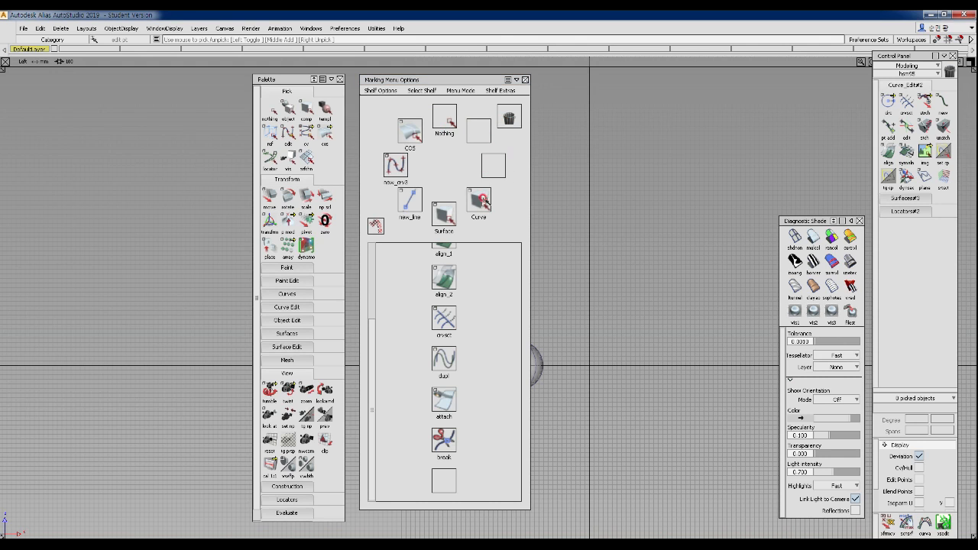
middle_drag(485, 200, 509, 122)
middle_drag(414, 143, 510, 122)
middle_drag(396, 166, 508, 120)
middle_drag(410, 197, 507, 120)
middle_drag(445, 214, 506, 119)
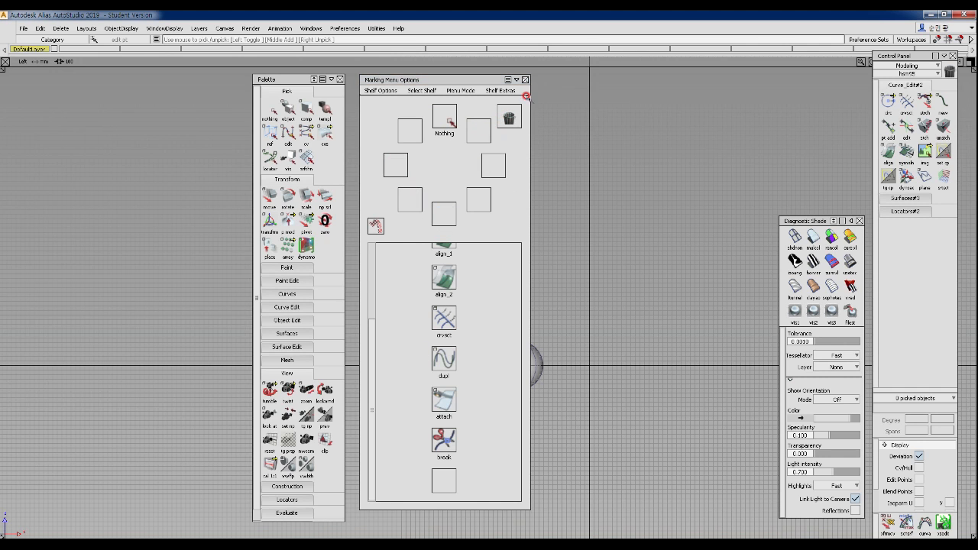
Step: Check the list of tools below the ring and add the Palette's Pick Object tool to the former Edit slot
drag(373, 389, 383, 293)
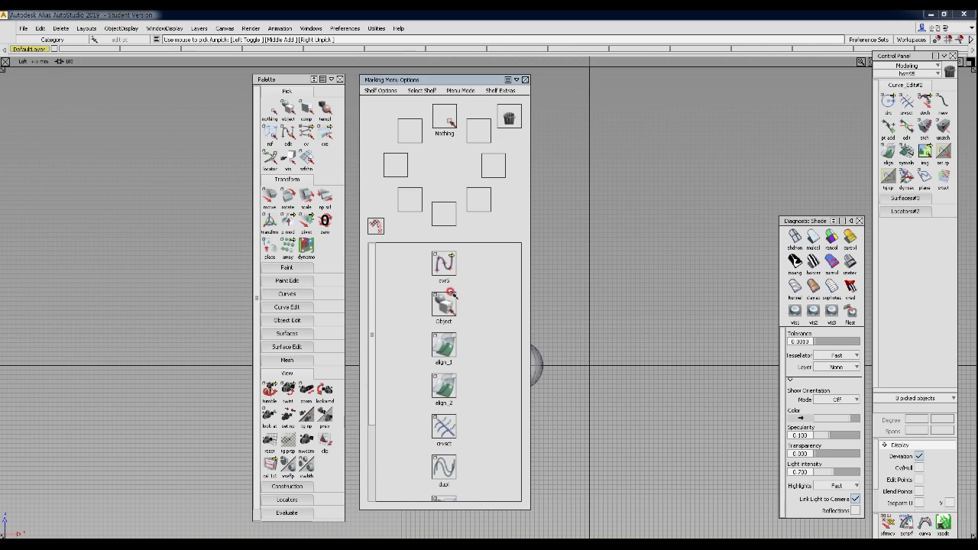
drag(371, 346, 370, 456)
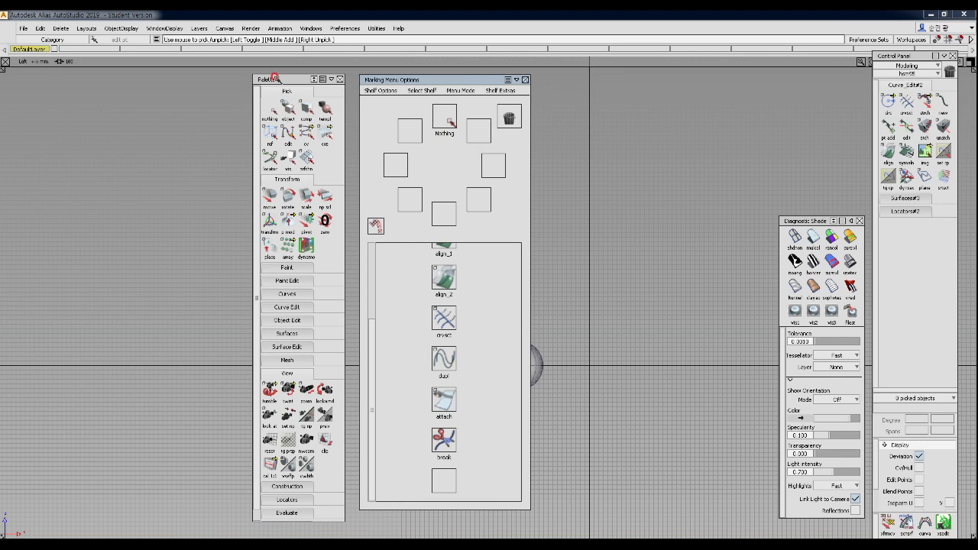
click(288, 111)
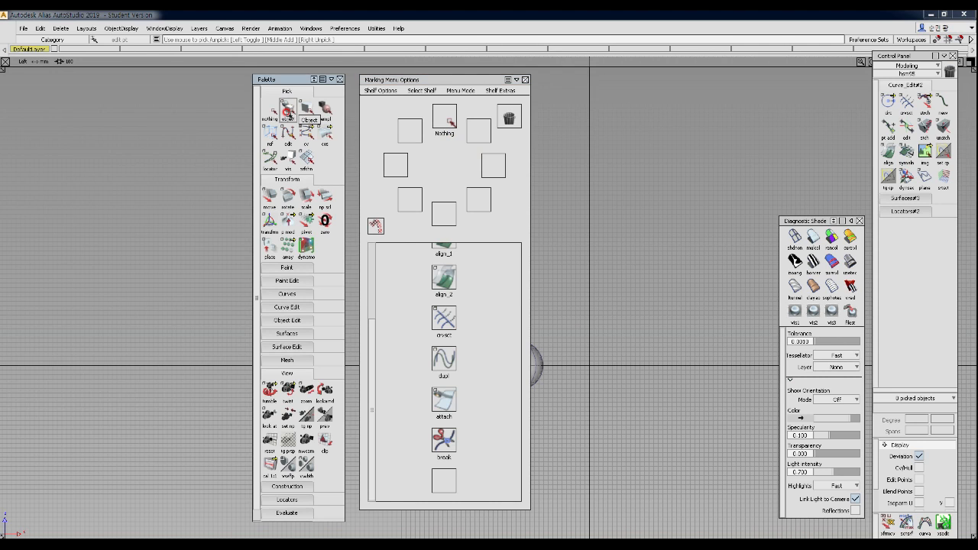
middle_drag(288, 111, 477, 131)
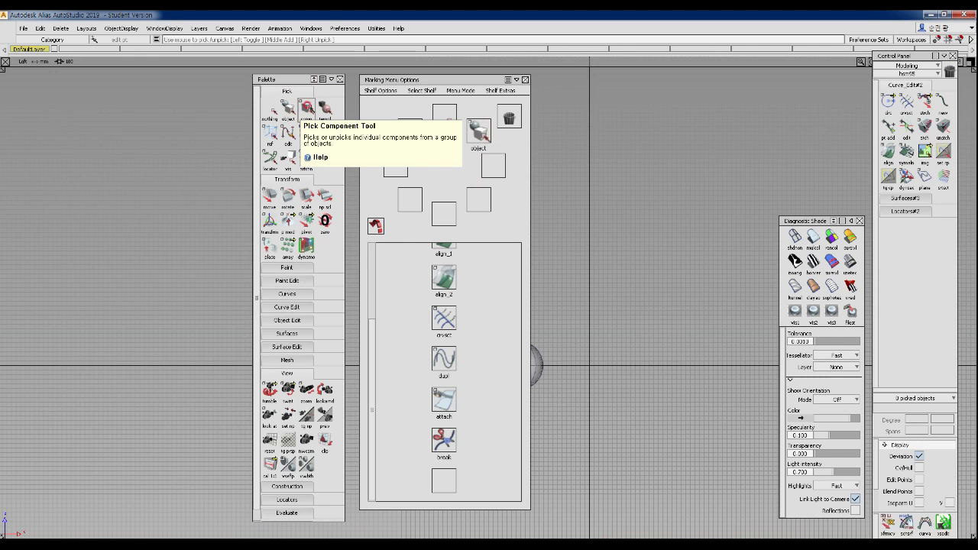
Step: Limit the Pick Component tool to Curves only and add it to the empty marking menu slot below Object
double_click(305, 110)
drag(434, 21, 240, 172)
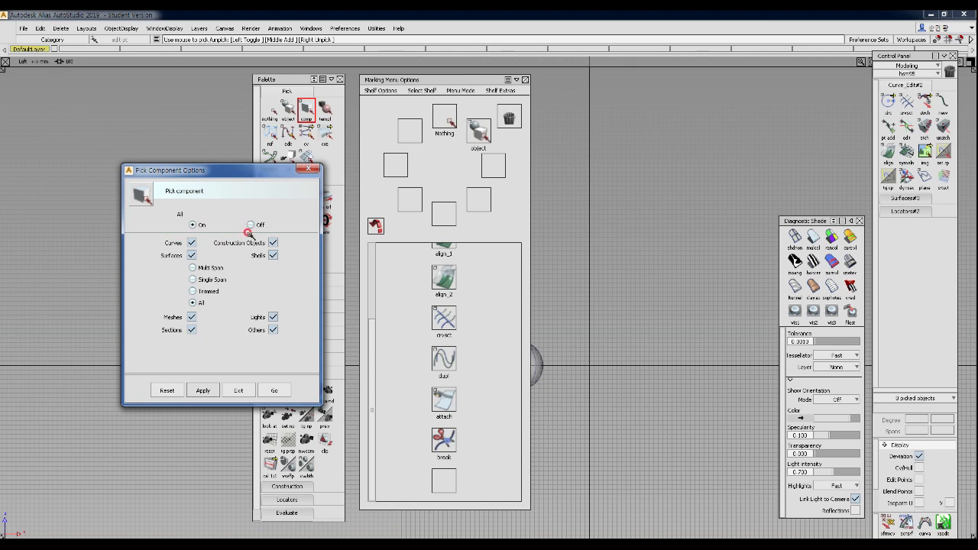
click(191, 257)
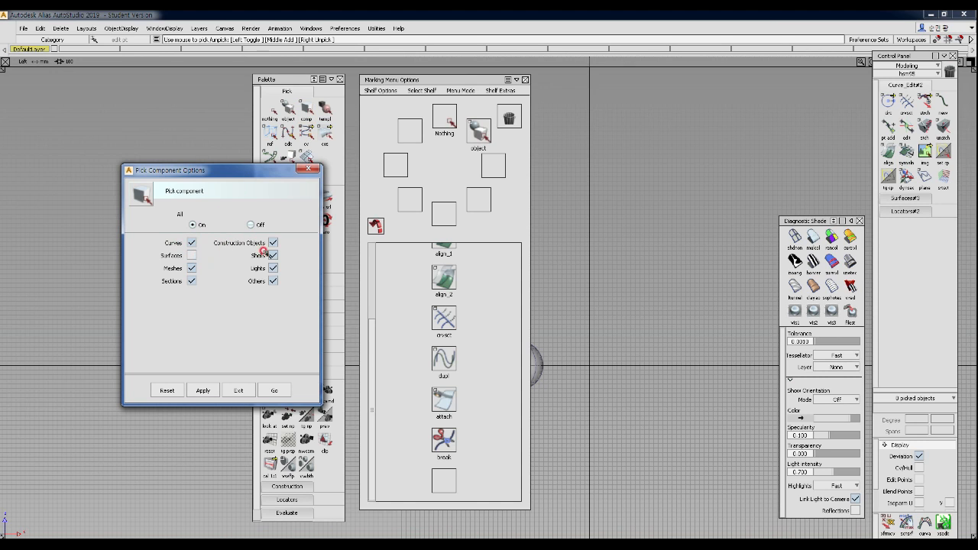
click(272, 243)
click(273, 255)
click(272, 268)
click(273, 281)
click(191, 268)
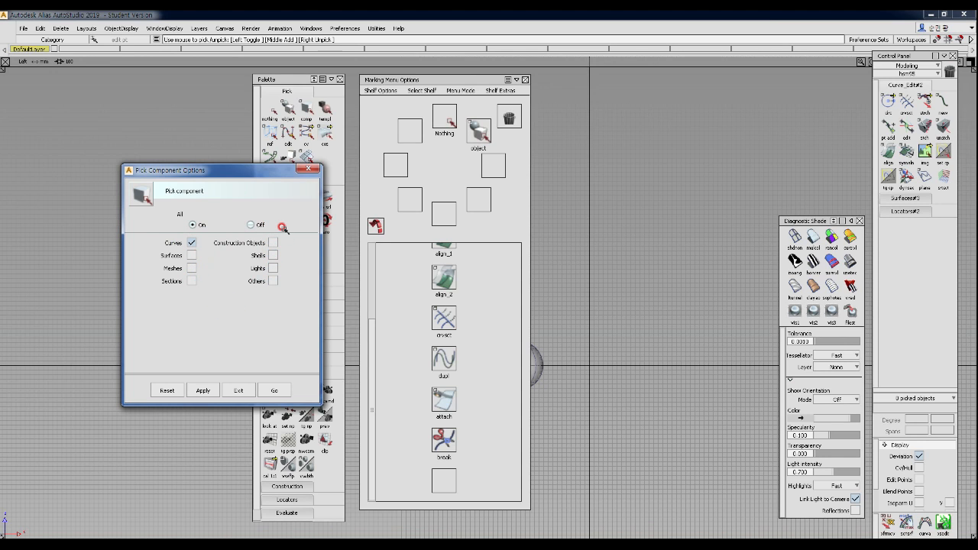
click(275, 390)
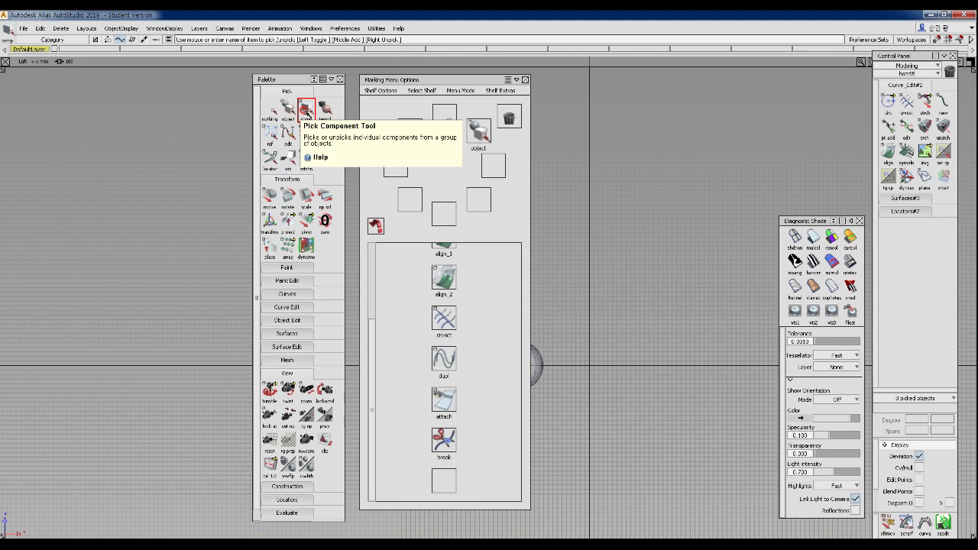
middle_drag(306, 112, 496, 170)
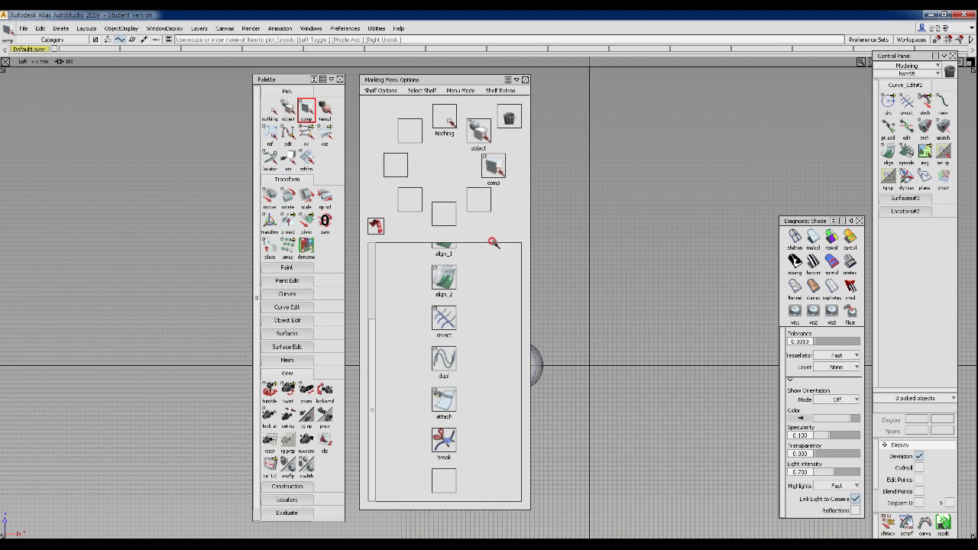
Step: Check the title and label of the added comp tool in its Rename Tool dialog
double_click(493, 166)
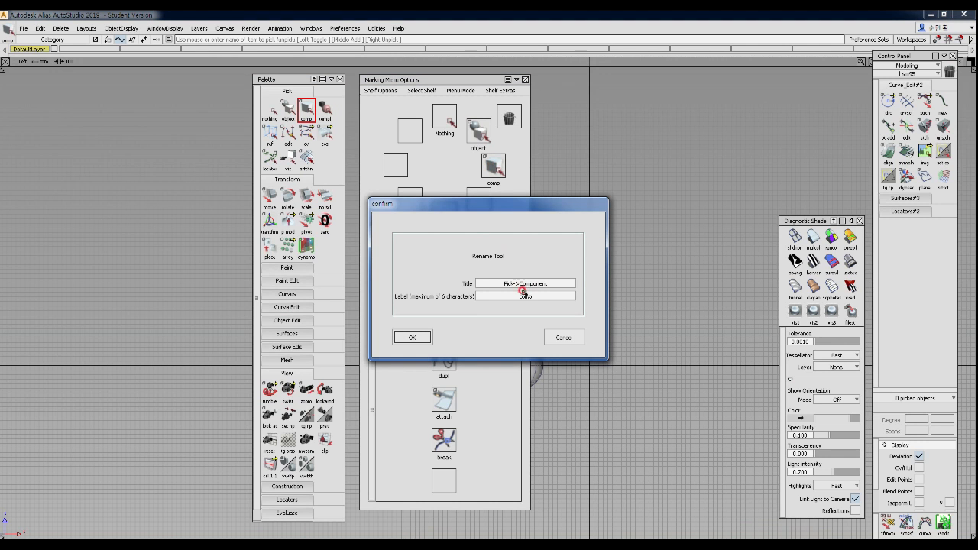
click(413, 337)
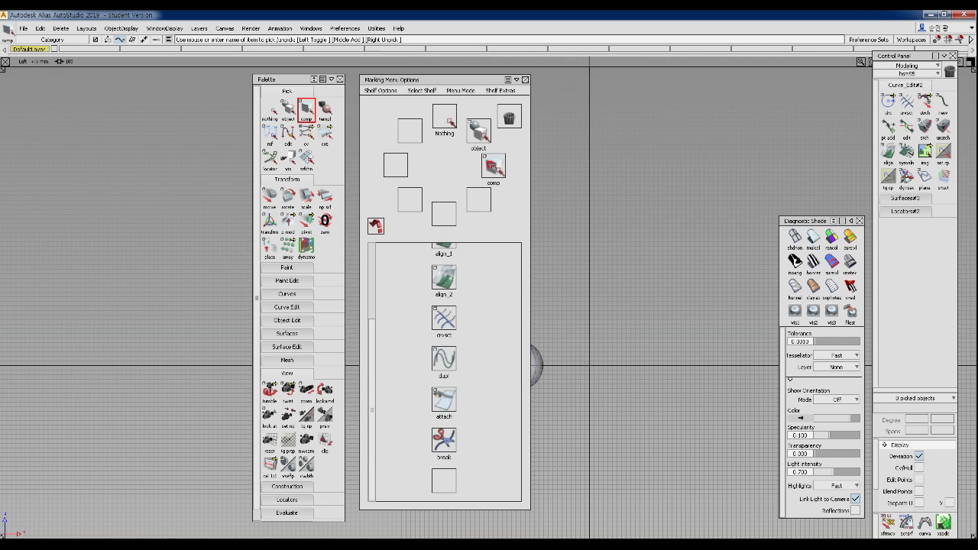
double_click(483, 155)
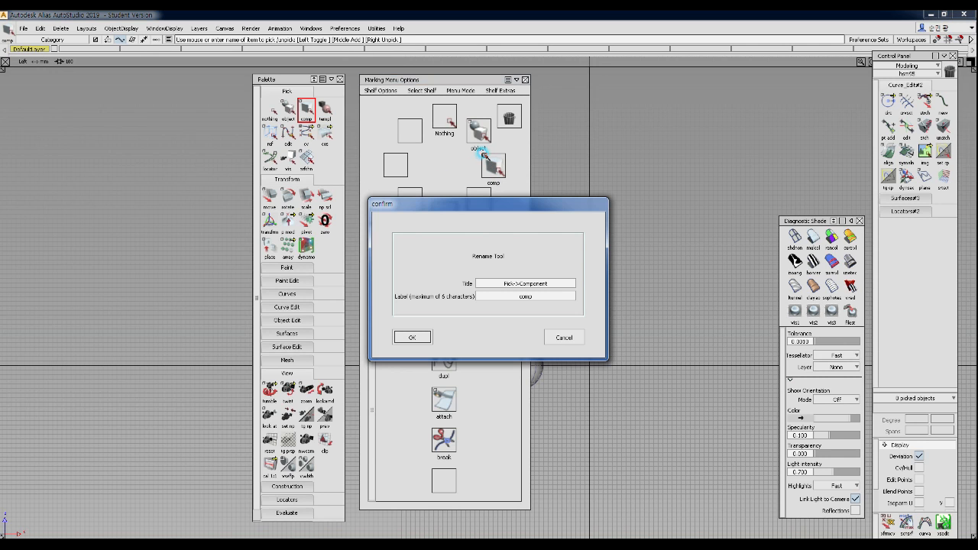
click(566, 338)
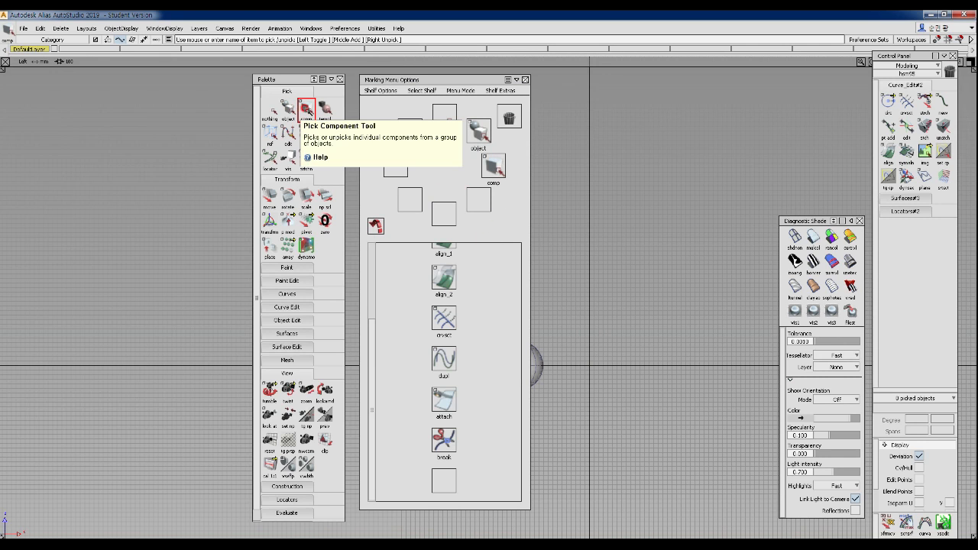
Step: Limit Pick Component to Surfaces only with the All surface type, and add it to the slot below the curve-picking comp tool
double_click(306, 111)
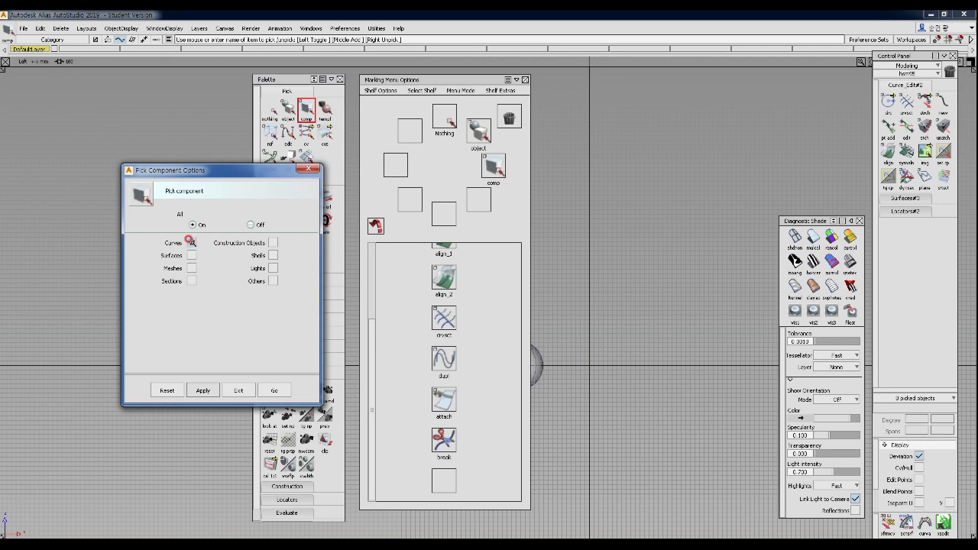
click(193, 255)
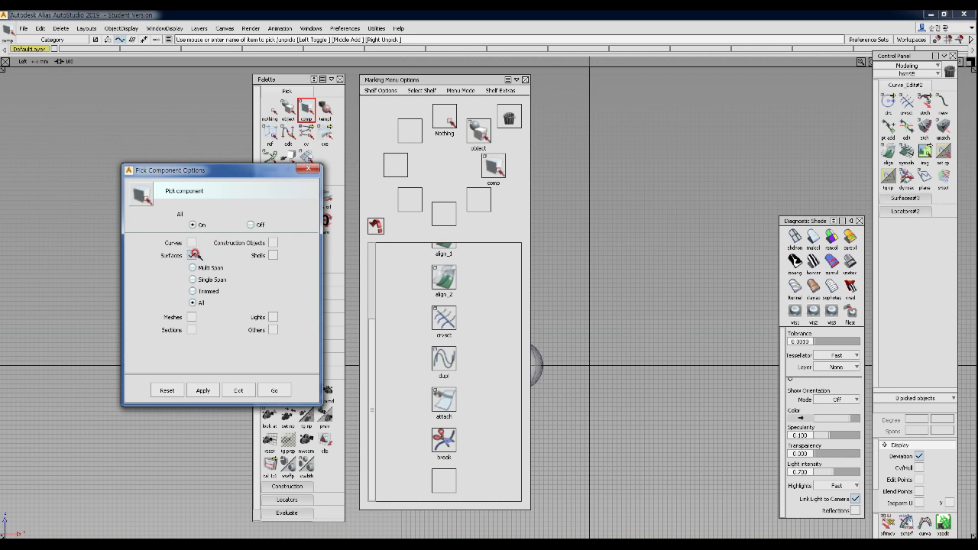
click(192, 309)
click(195, 301)
click(269, 389)
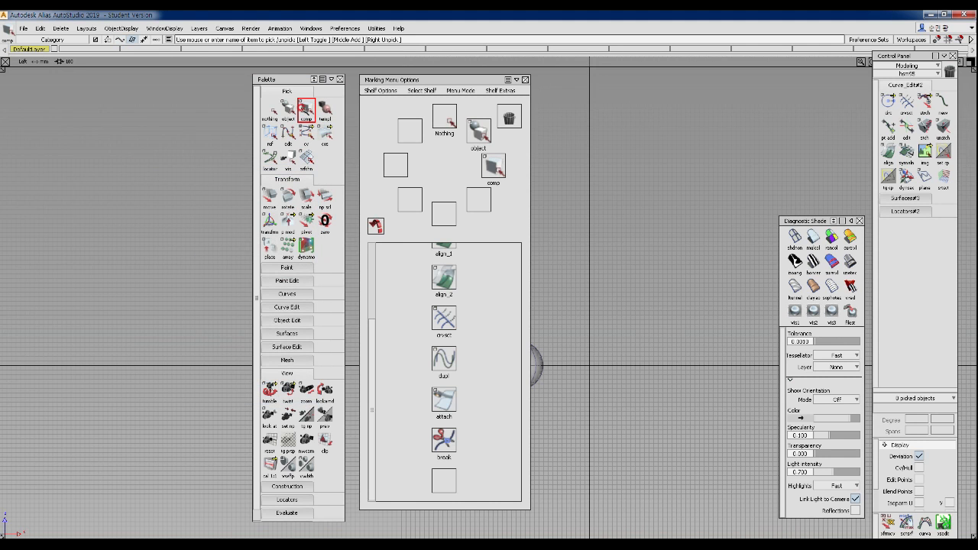
middle_drag(306, 110, 478, 200)
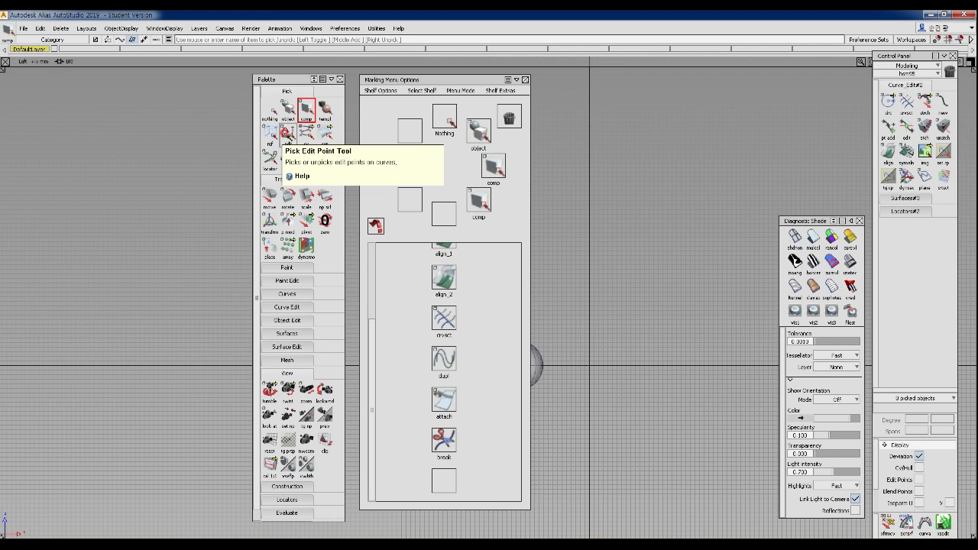
Step: Fill the remaining marking menu slots with the Palette's Pick Edit Point, Pick COS and Pick CV tools, using Pick CV twice
middle_drag(288, 135, 444, 215)
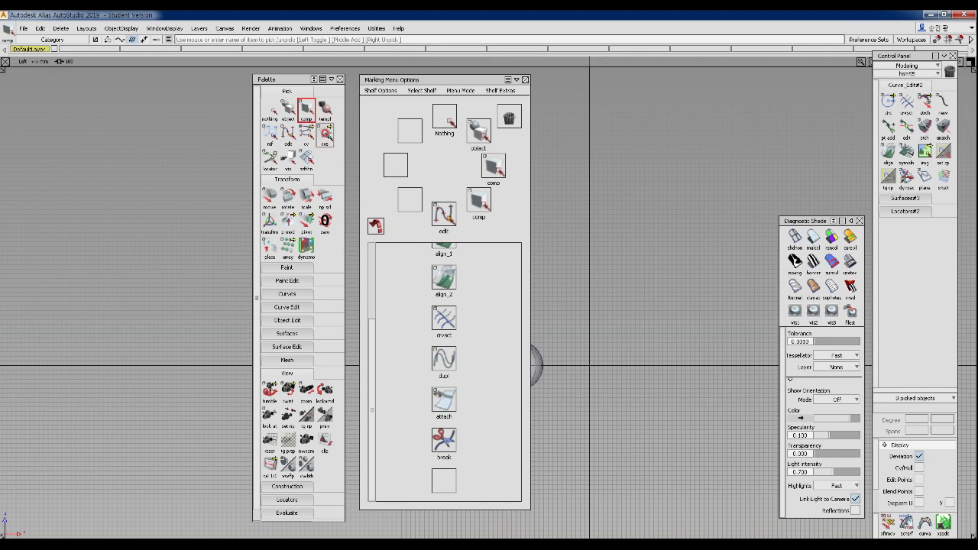
click(327, 134)
drag(327, 137, 409, 198)
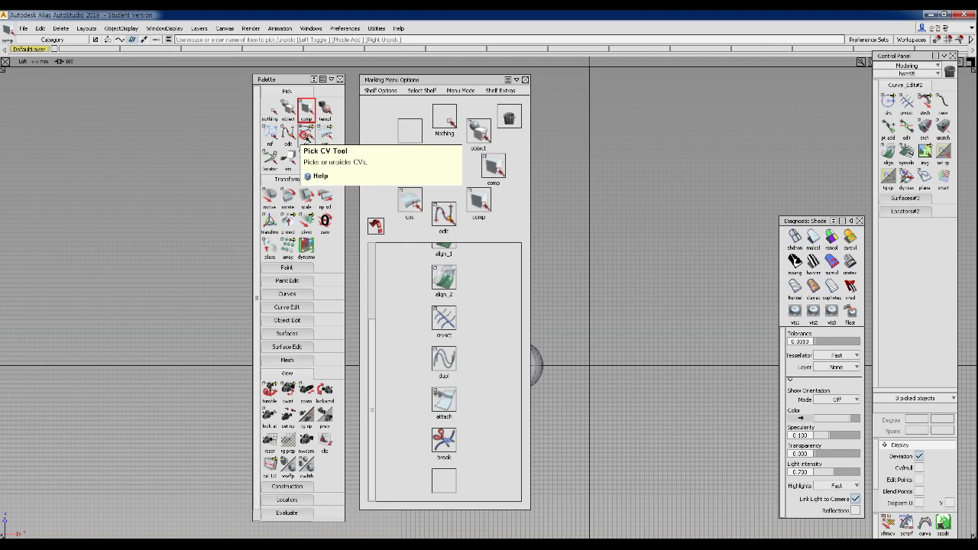
drag(304, 136, 394, 163)
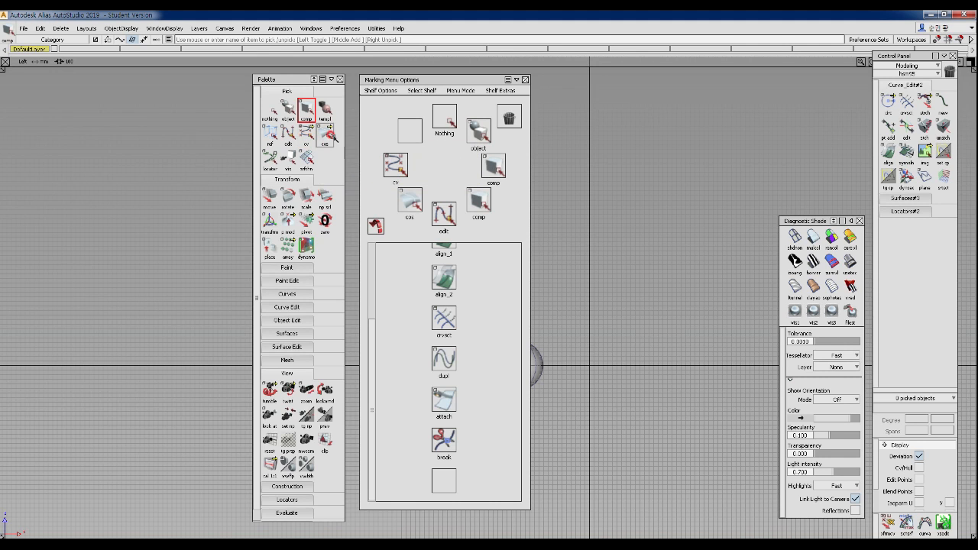
drag(307, 135, 410, 133)
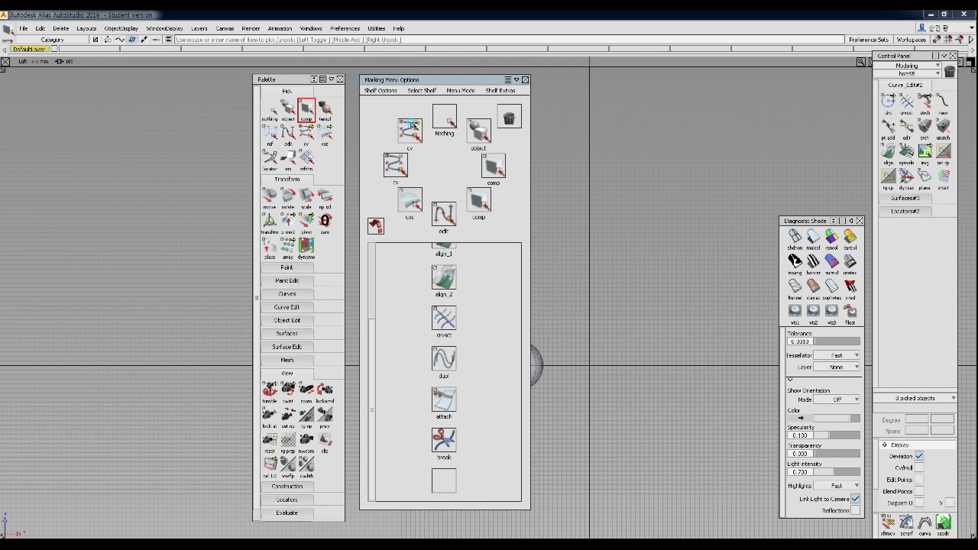
click(411, 127)
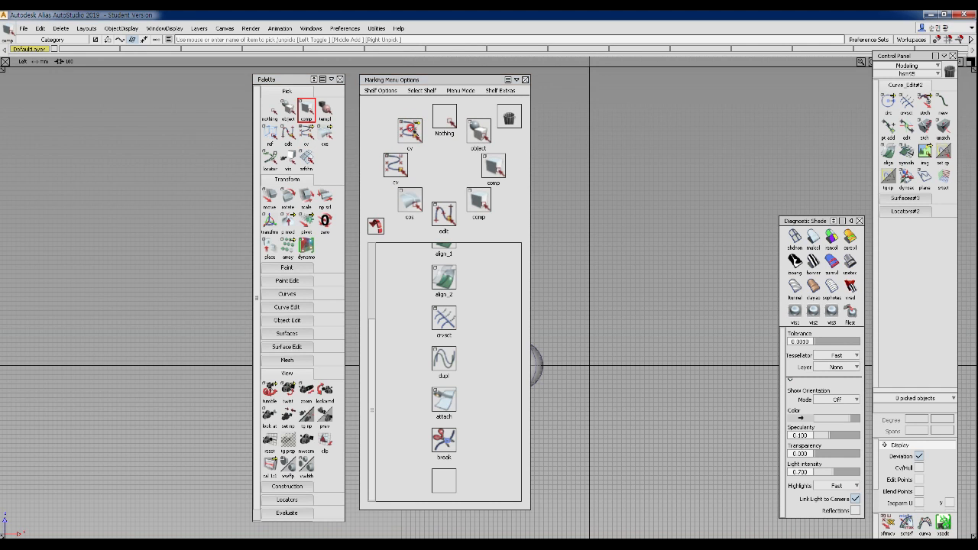
Step: Try the customized marking menu in the view by activating its CV and COS picking tools
ctrl+shift+click(600, 241)
ctrl+shift+drag(601, 241, 563, 228)
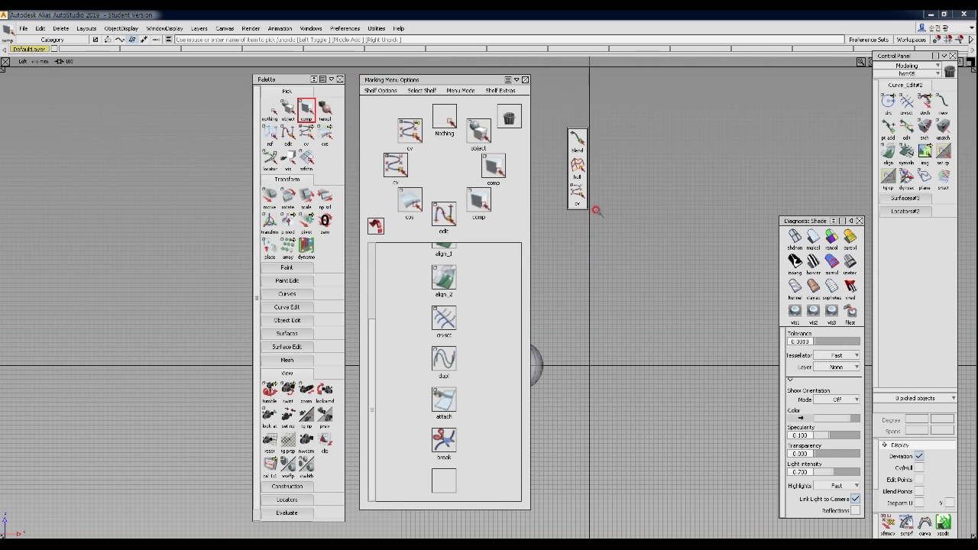
ctrl+shift+drag(596, 285, 578, 274)
ctrl+shift+drag(601, 203, 561, 186)
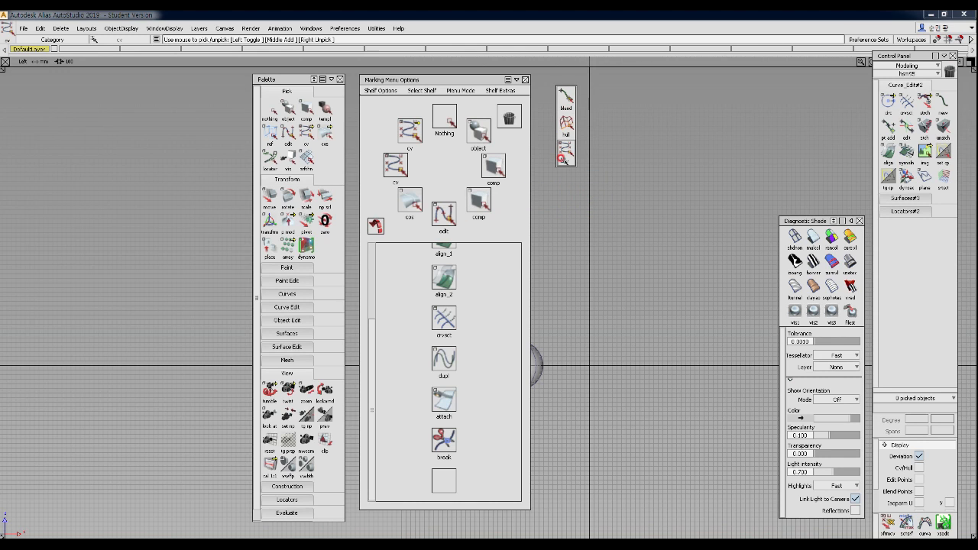
click(563, 155)
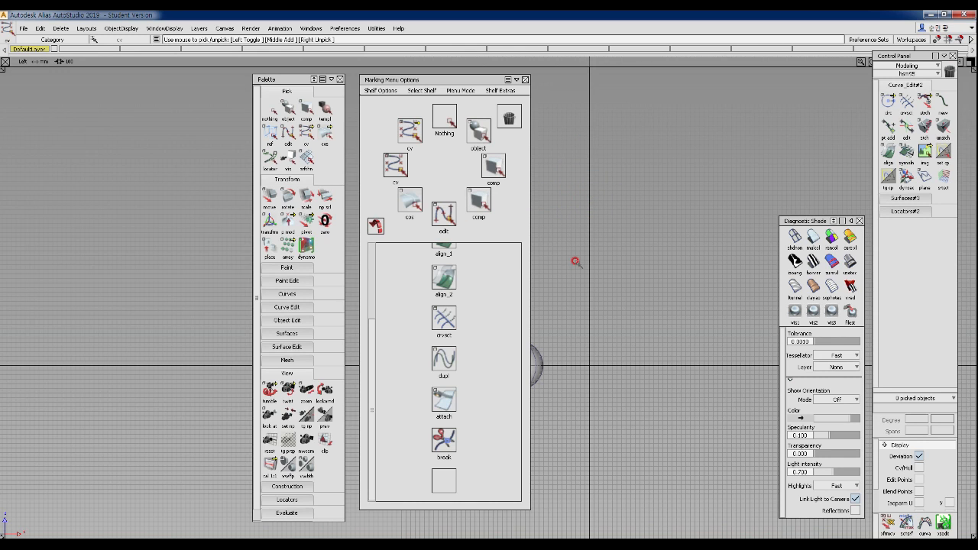
ctrl+shift+drag(609, 212, 578, 224)
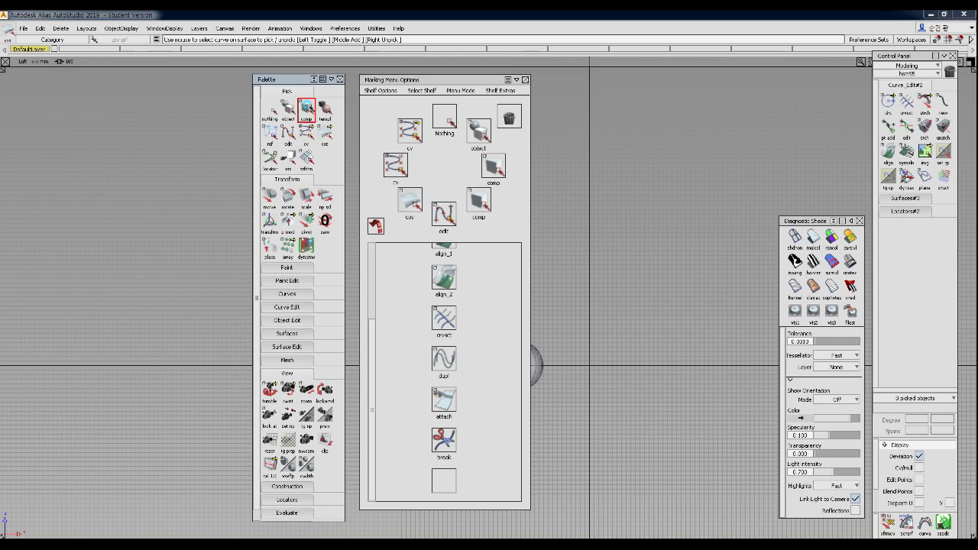
Step: Check the Pick Component options and discard the duplicate CV tool from the slot beside Nothing
double_click(306, 109)
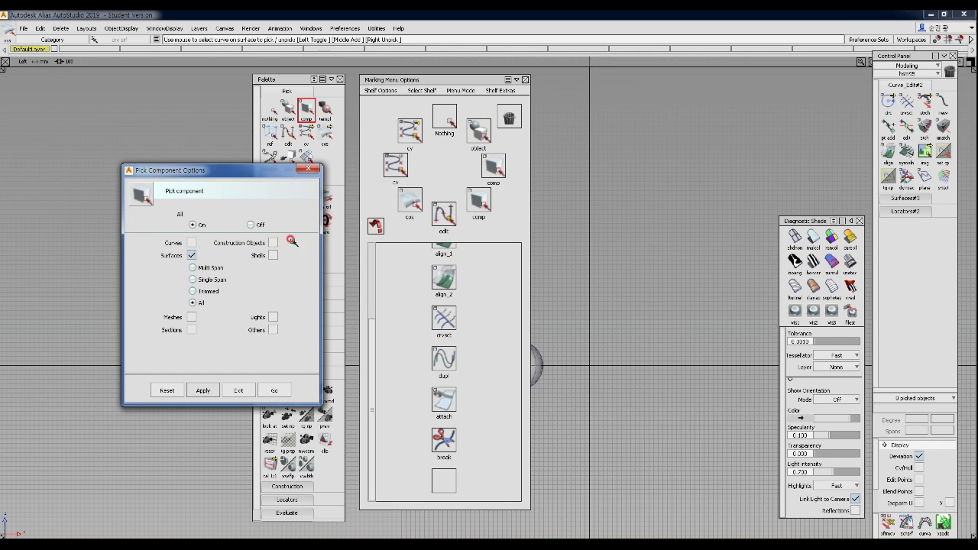
click(308, 169)
middle_drag(409, 128, 509, 116)
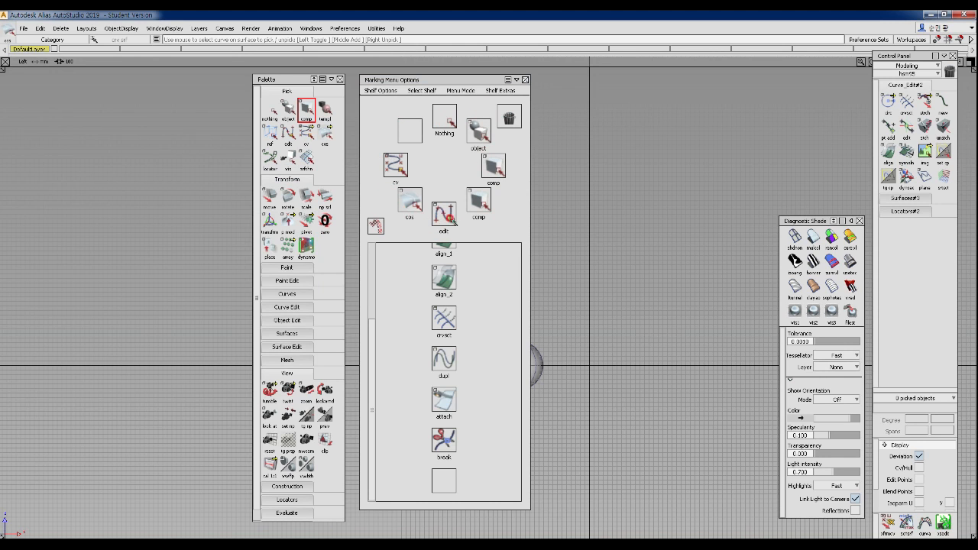
Step: Open the Marking Menus editor's choice of mouse-button shelves
click(421, 90)
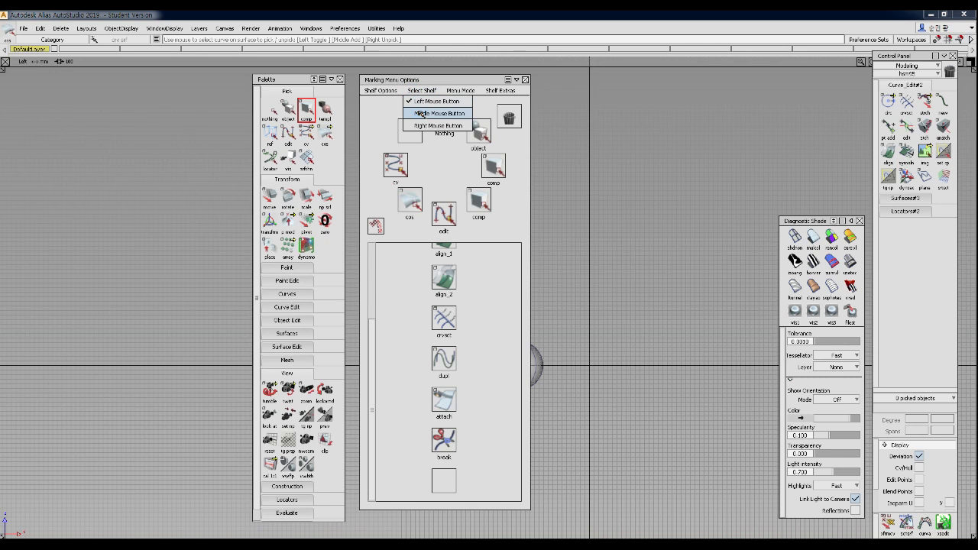
Step: In the Middle Mouse Button shelf, remove every ring tool except Move: project, Pivot, Scale, center pivot, Rotate, trim and intersect
click(421, 113)
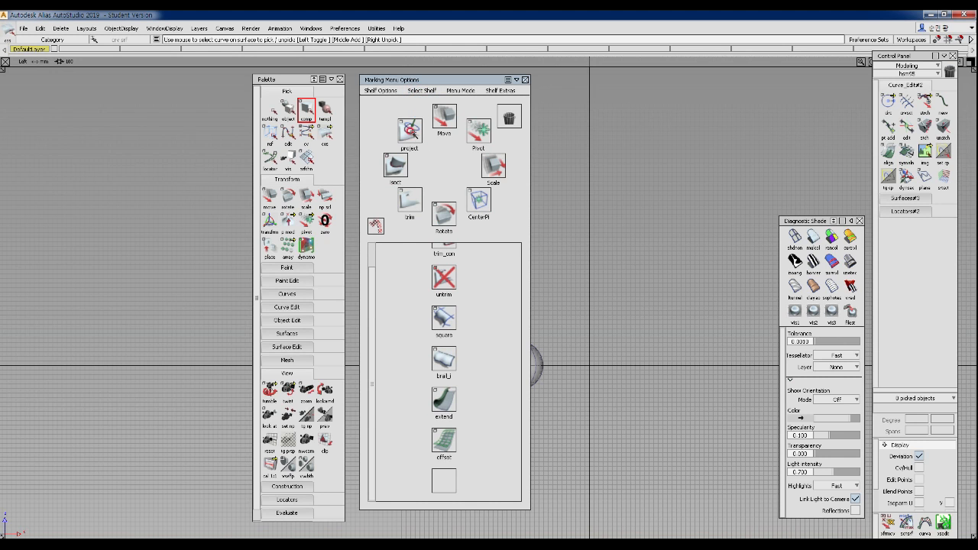
drag(408, 130, 505, 116)
drag(492, 163, 511, 113)
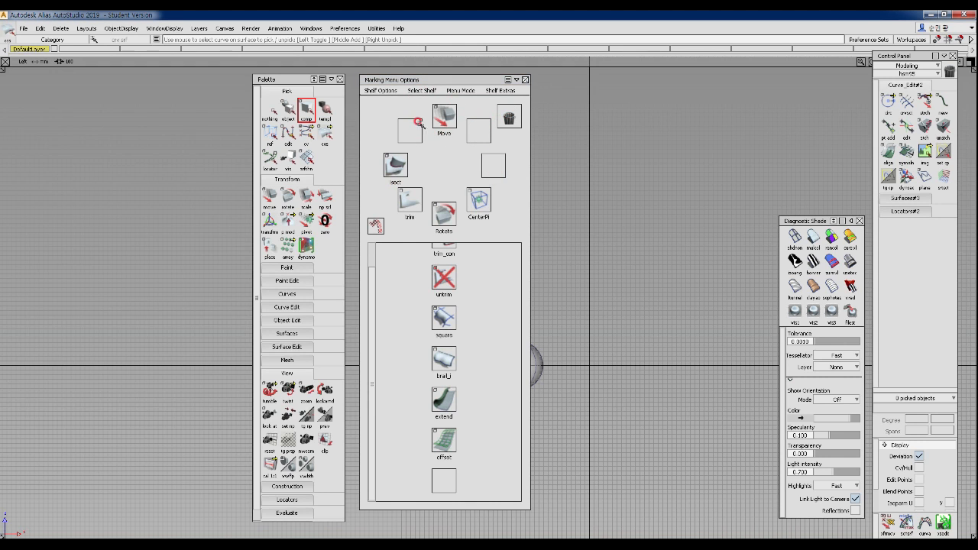
drag(473, 191, 506, 117)
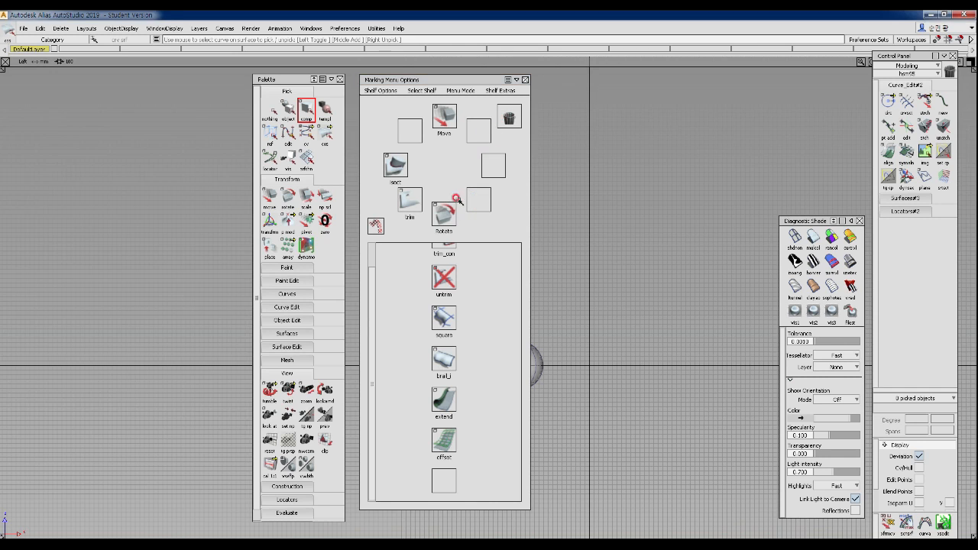
drag(443, 213, 509, 117)
drag(417, 200, 509, 116)
drag(396, 164, 505, 122)
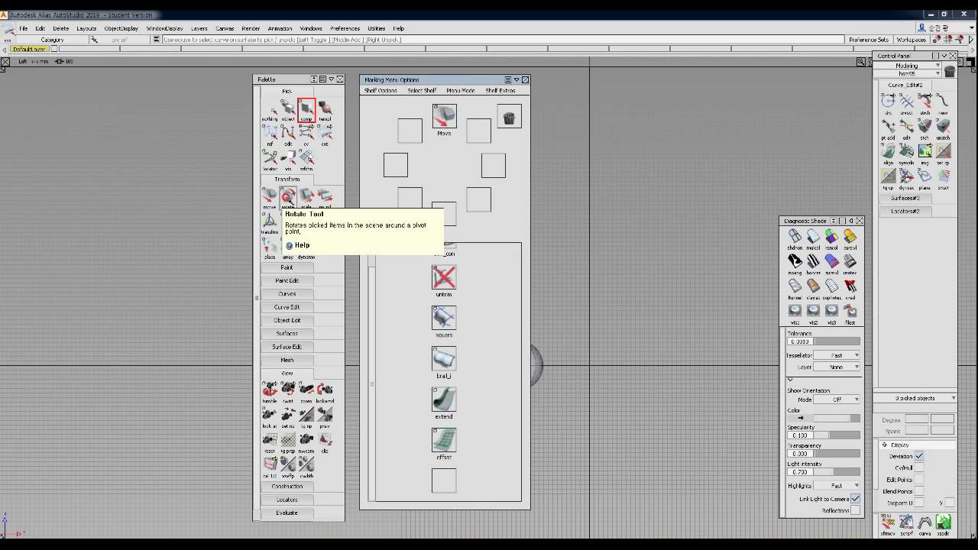
Step: Fill the ring clockwise after Move with Rotate, Scale, Pivot and Center Pivot from the Transform tools
middle_drag(288, 197, 478, 132)
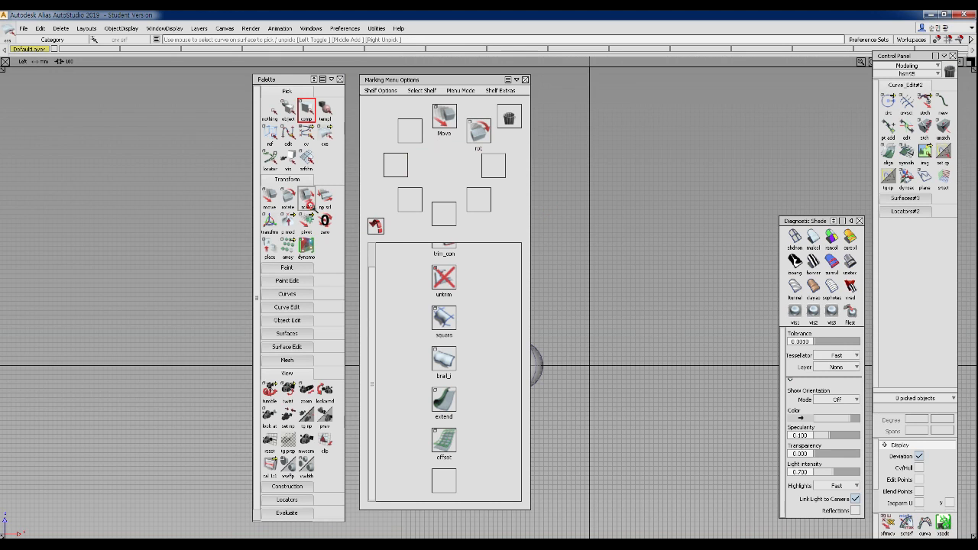
middle_drag(305, 197, 493, 165)
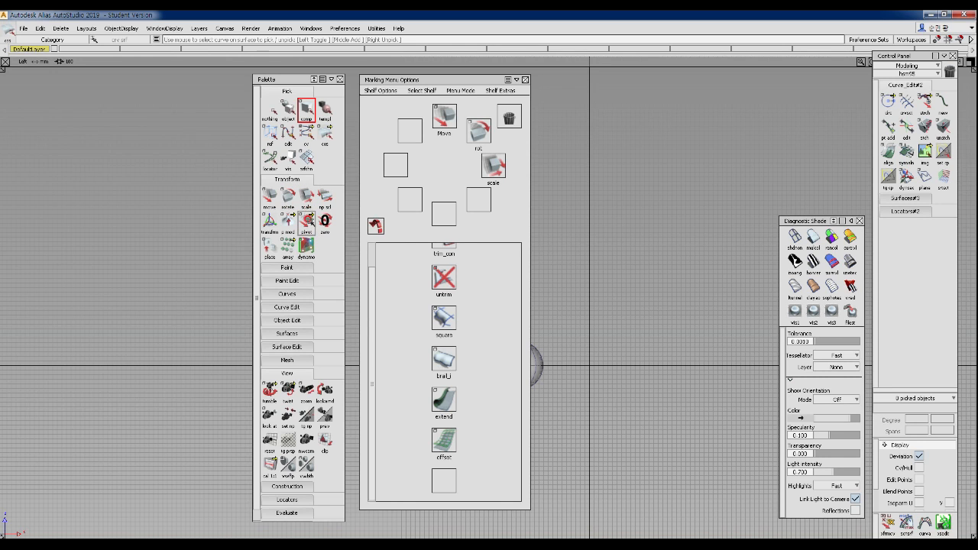
click(306, 222)
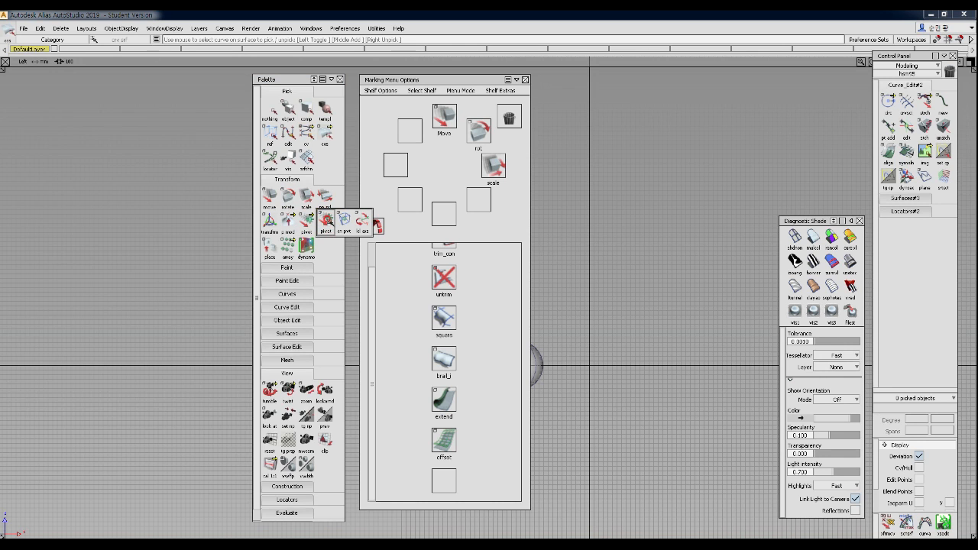
drag(326, 222, 479, 200)
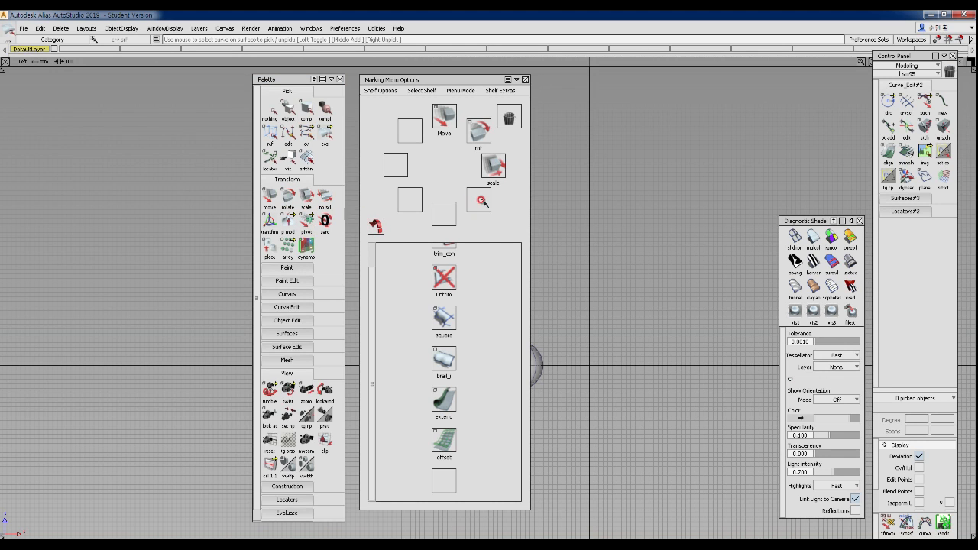
click(306, 222)
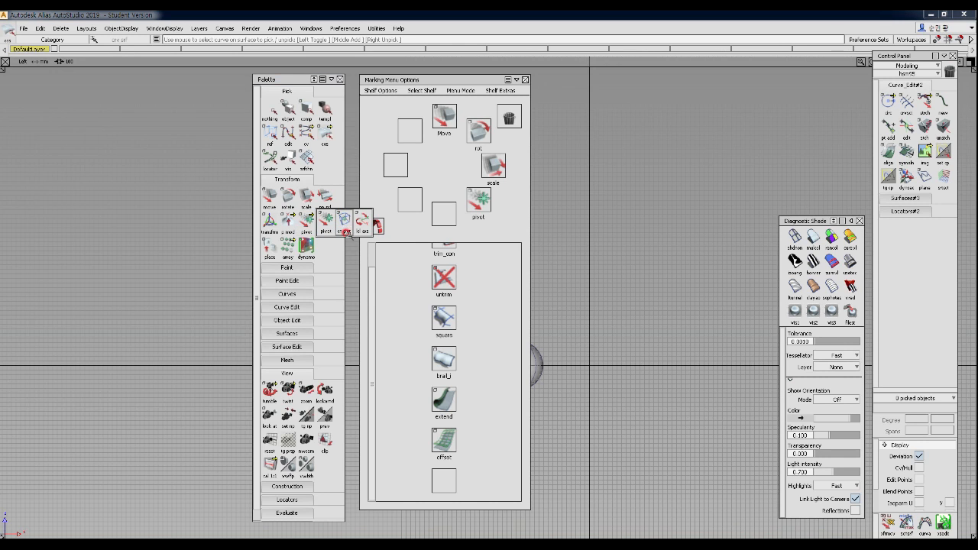
drag(345, 229, 446, 214)
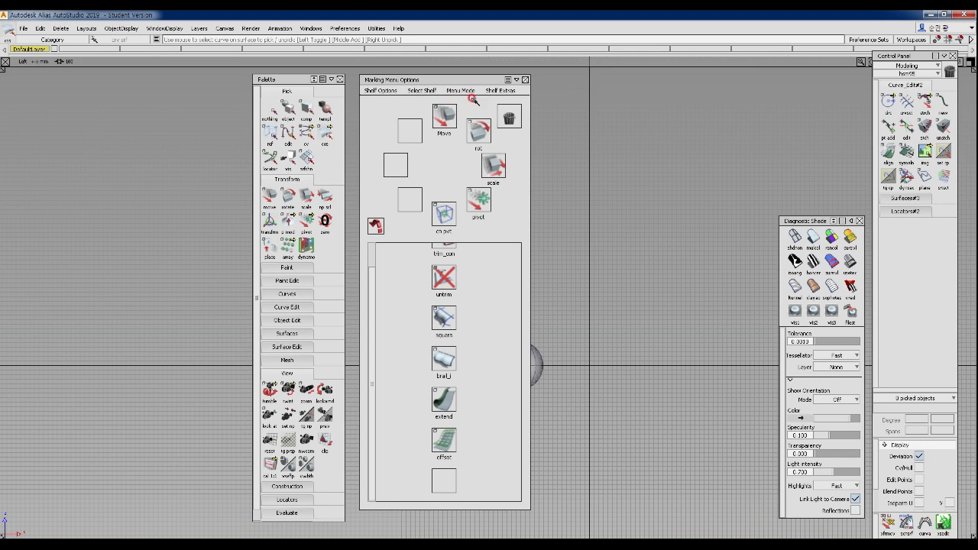
Step: In the Right Mouse Button shelf, remove the visible, persp, left, invisible and full-screen items from the ring
click(423, 90)
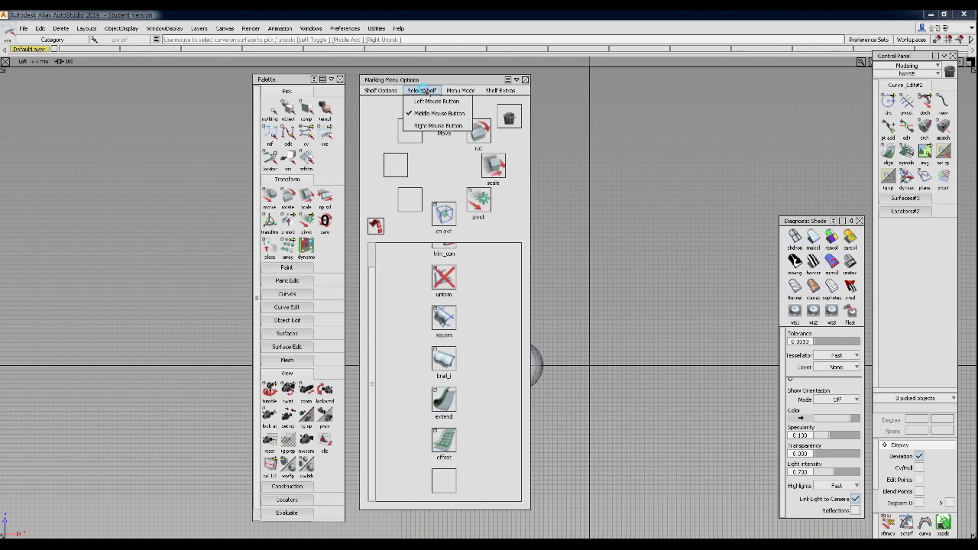
click(425, 126)
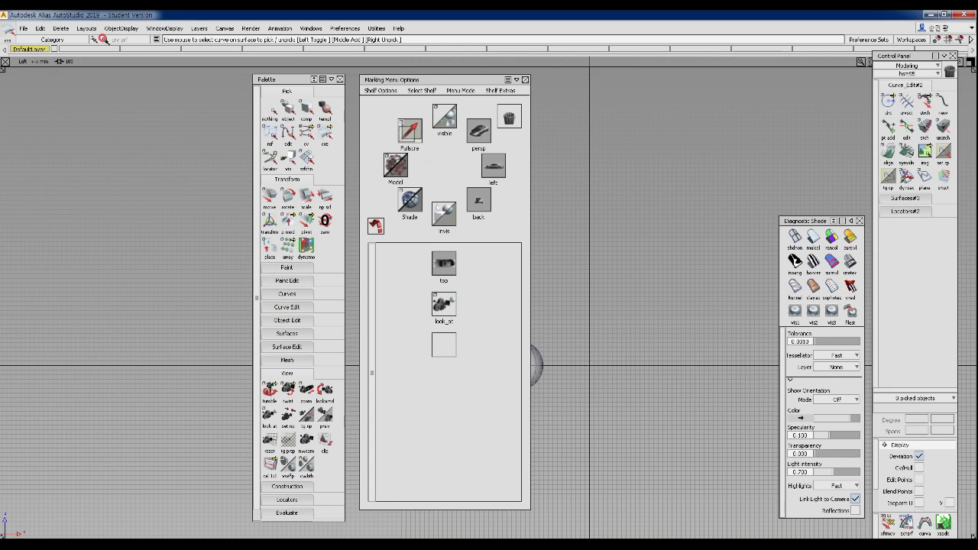
click(124, 29)
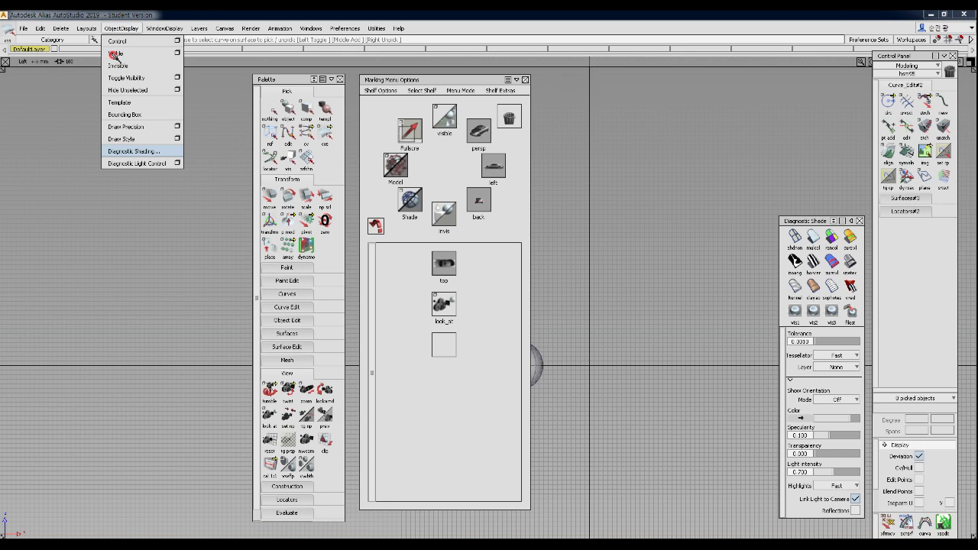
click(479, 133)
middle_drag(480, 133, 512, 117)
middle_drag(492, 164, 510, 115)
middle_drag(444, 212, 511, 118)
middle_drag(410, 130, 511, 117)
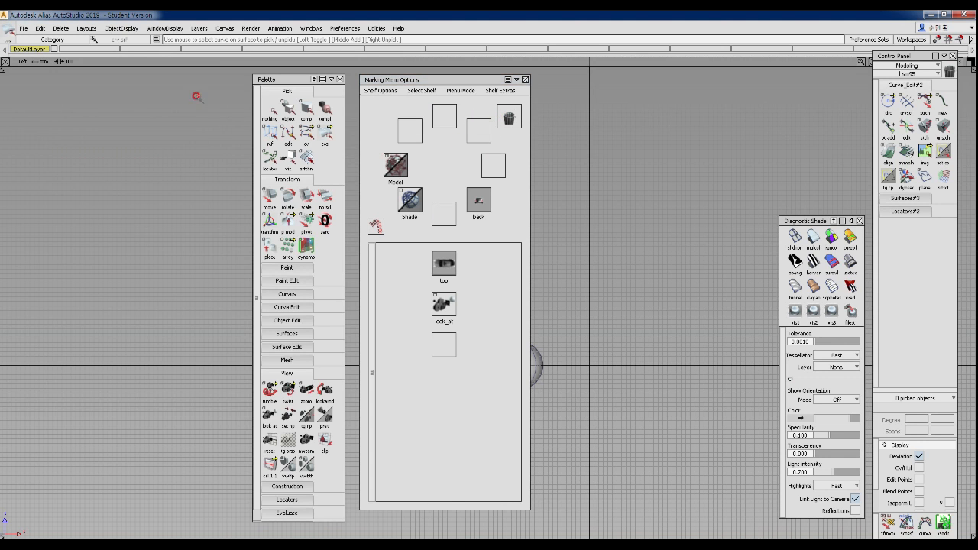
Step: Add the Visible command to the ring's top slot and the Invisible command to its bottom slot
click(122, 28)
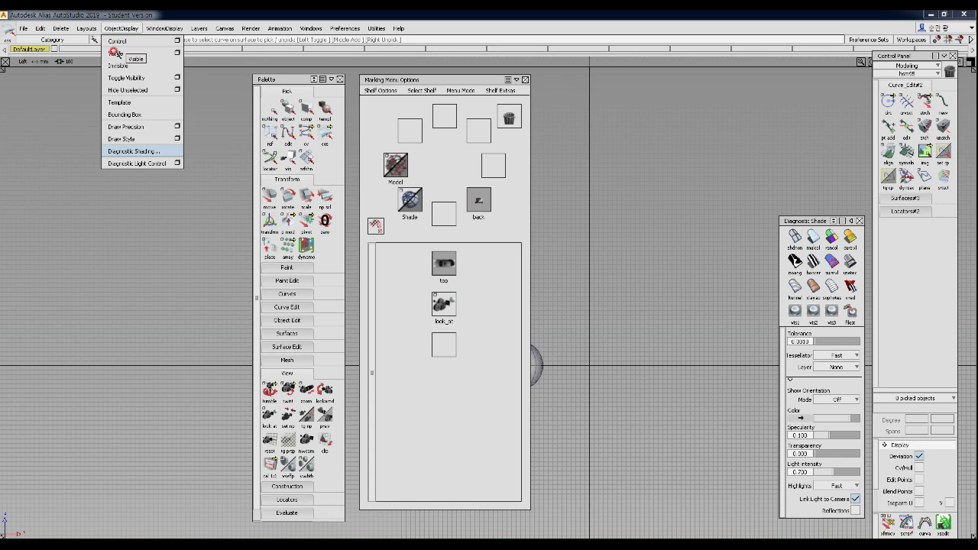
middle_drag(115, 53, 451, 126)
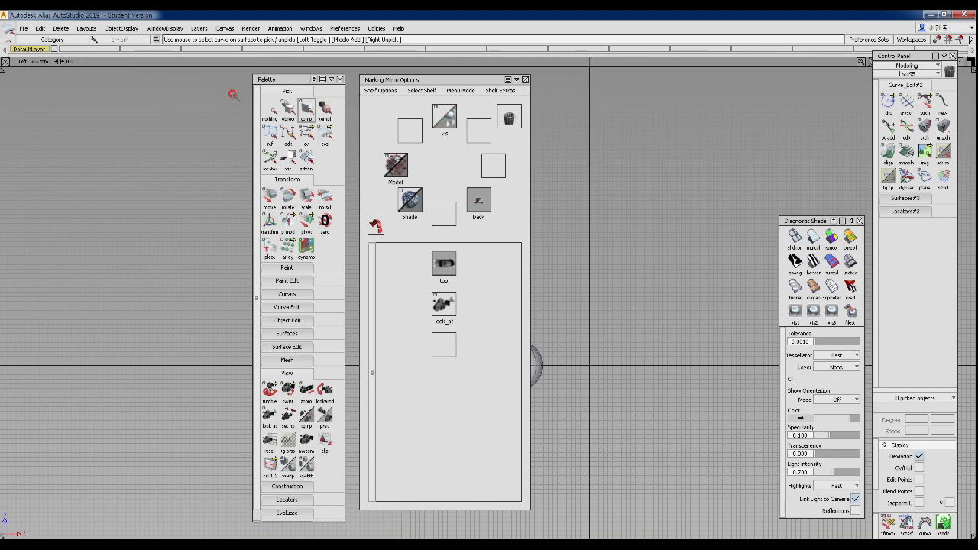
click(118, 28)
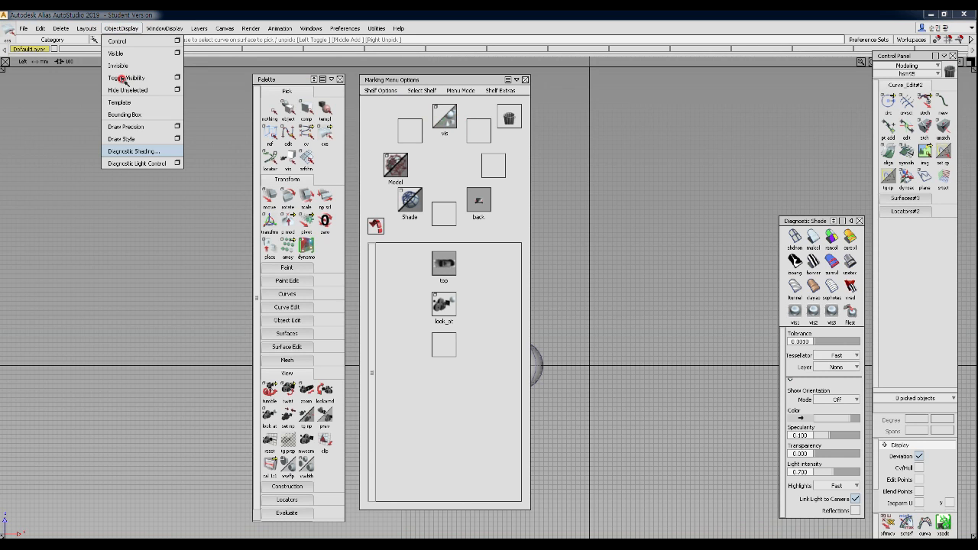
middle_drag(115, 65, 440, 226)
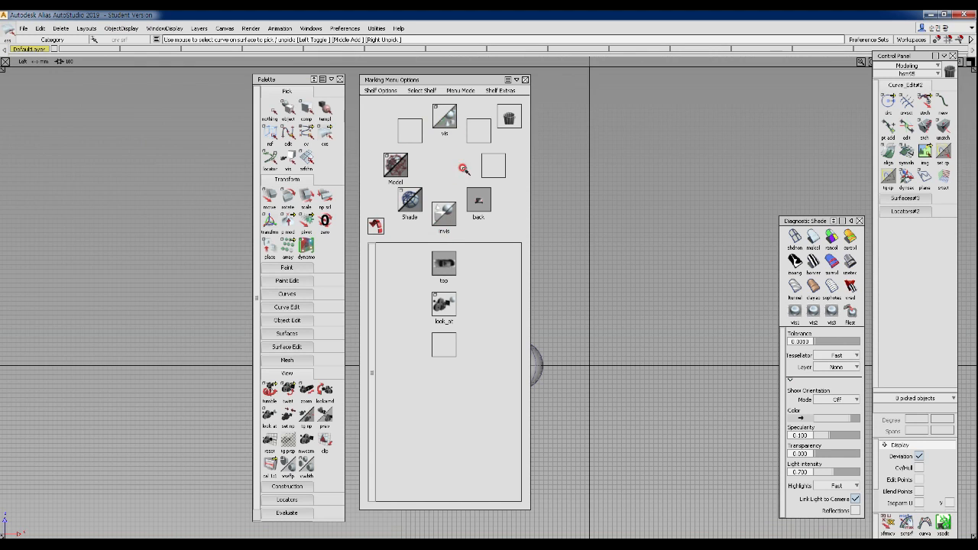
Step: Add the Perspective, Front and Left view layouts to the ring's upper-right, right and upper-left slots respectively
click(87, 29)
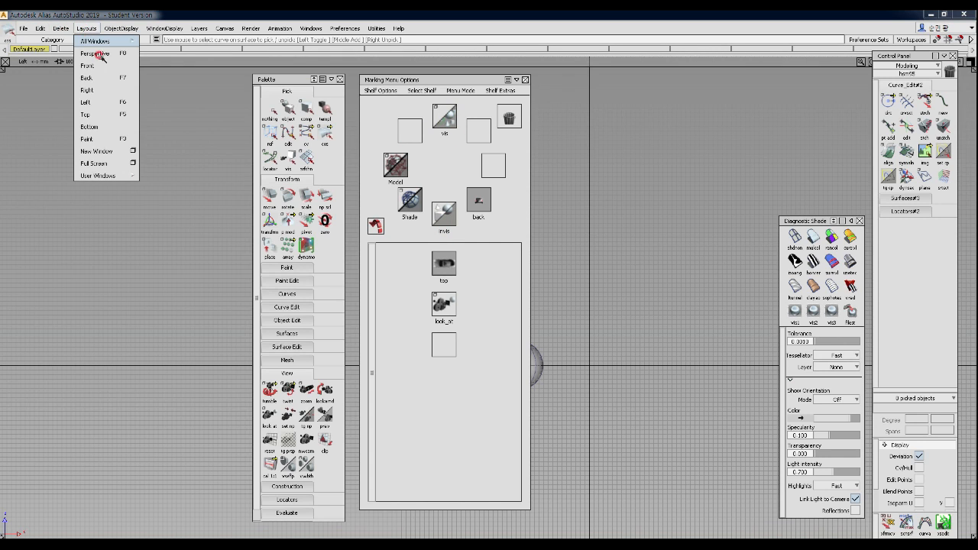
middle_drag(93, 52, 478, 131)
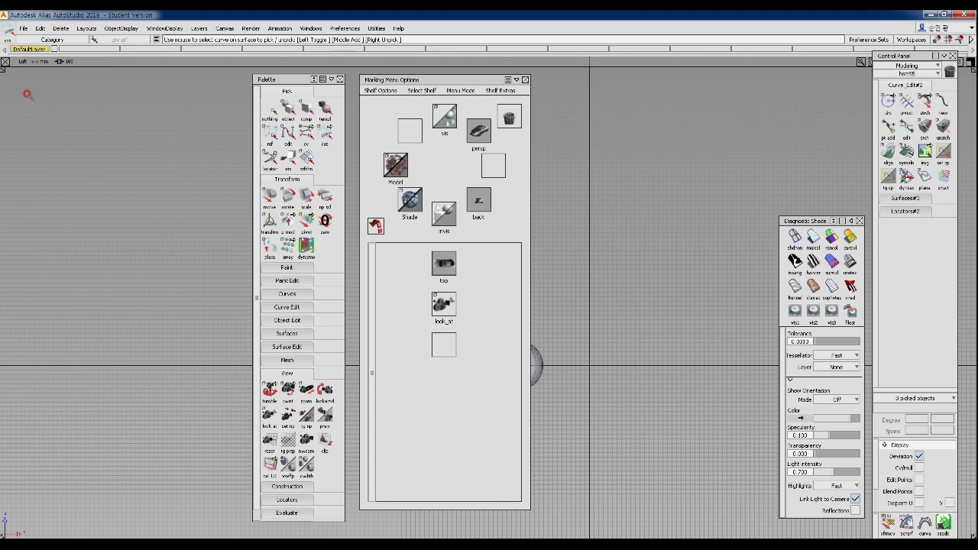
click(93, 30)
middle_drag(90, 66, 493, 168)
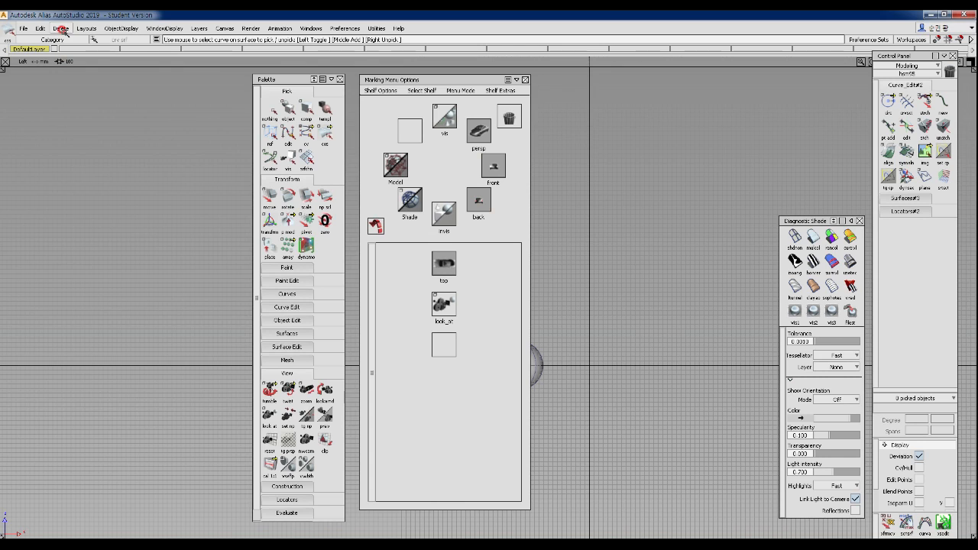
click(86, 29)
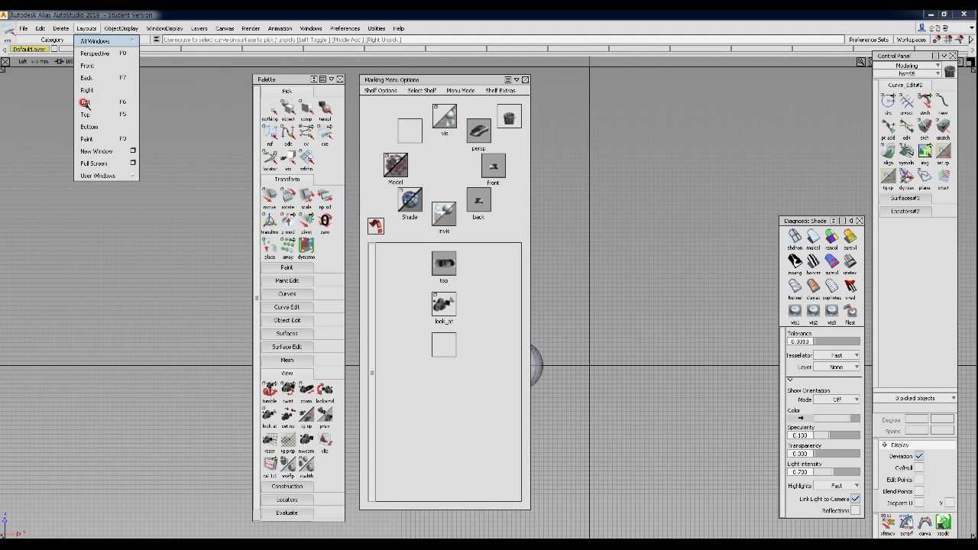
middle_drag(85, 102, 410, 135)
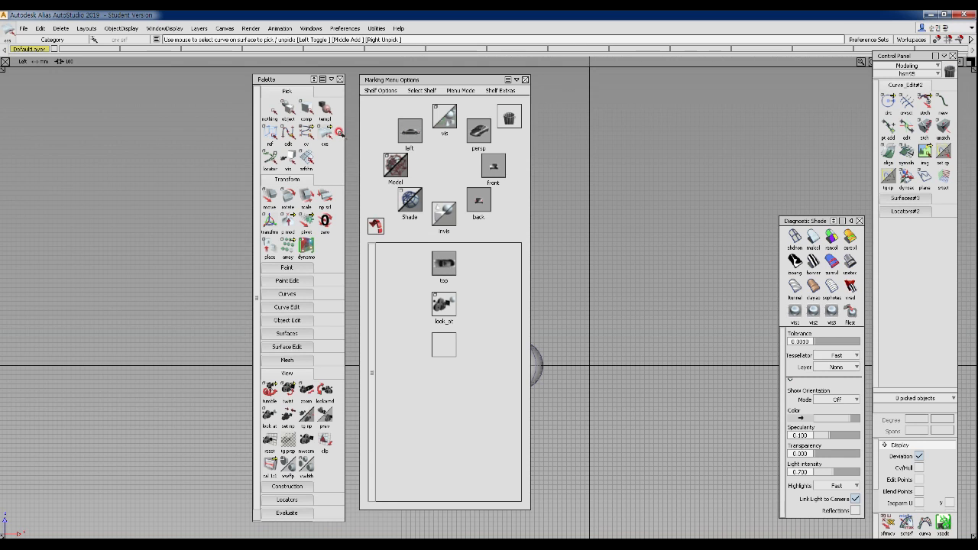
Step: Remove Shade and Model from the ring and put the Top view in the freed lower-left slot
click(81, 29)
middle_drag(87, 114, 447, 159)
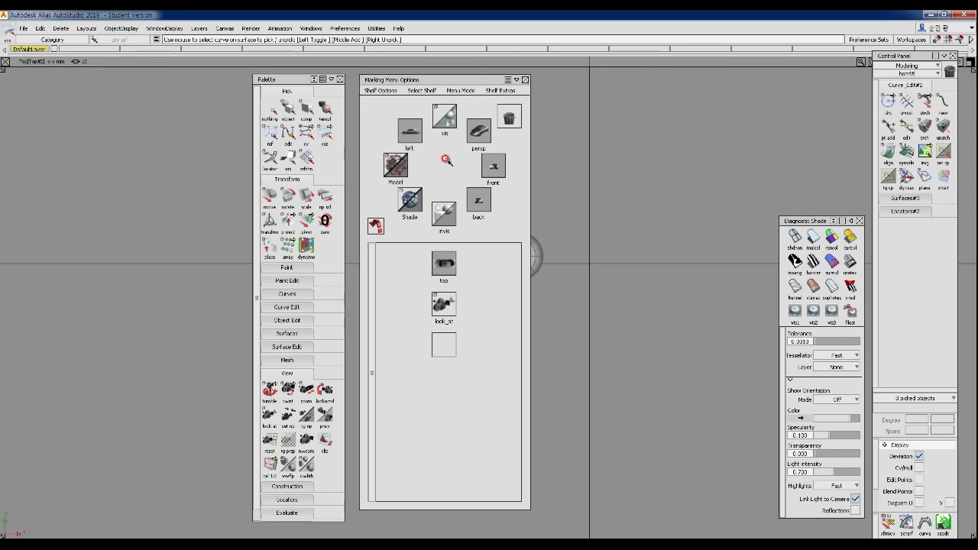
middle_drag(411, 198, 511, 118)
middle_drag(396, 163, 510, 119)
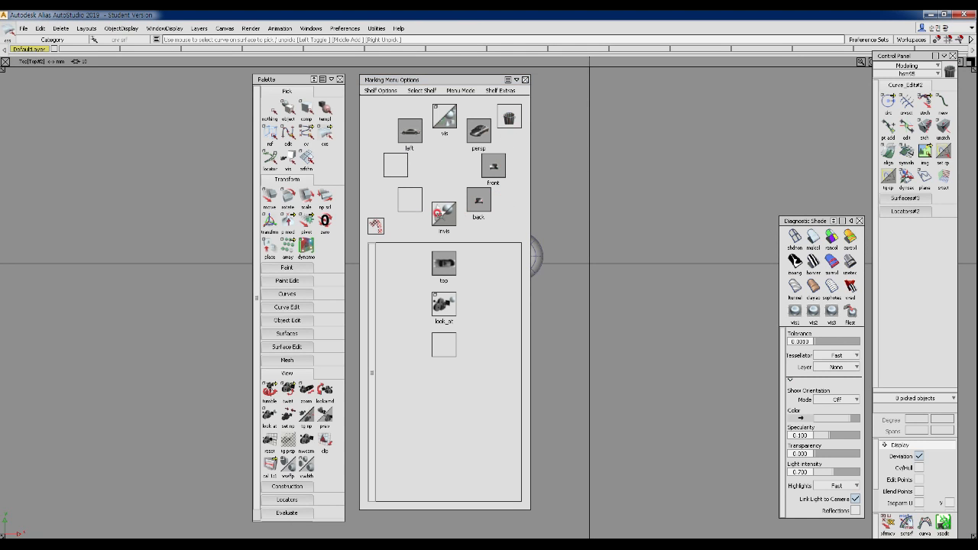
middle_drag(447, 264, 411, 200)
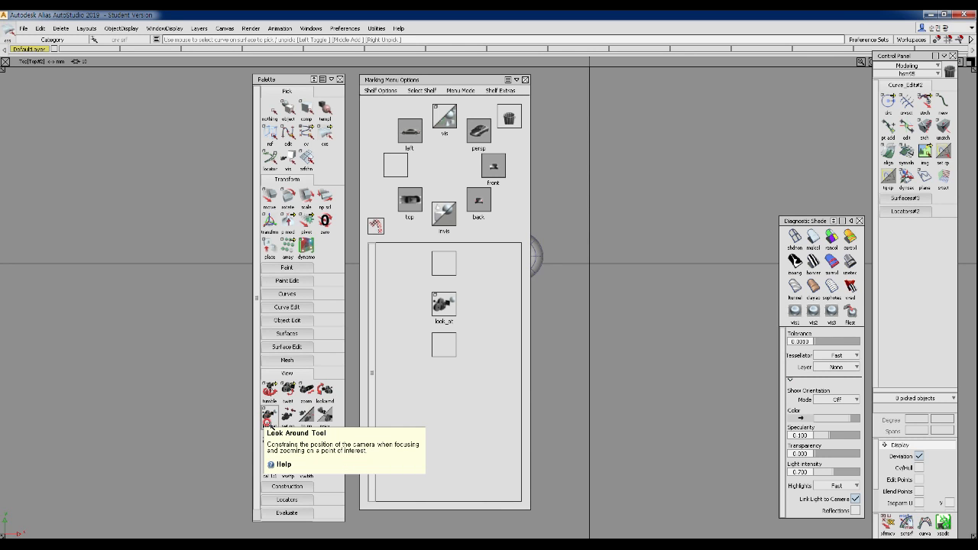
Step: Add the Look At view tool to the empty first slot of the list below the ring
middle_drag(269, 416, 449, 267)
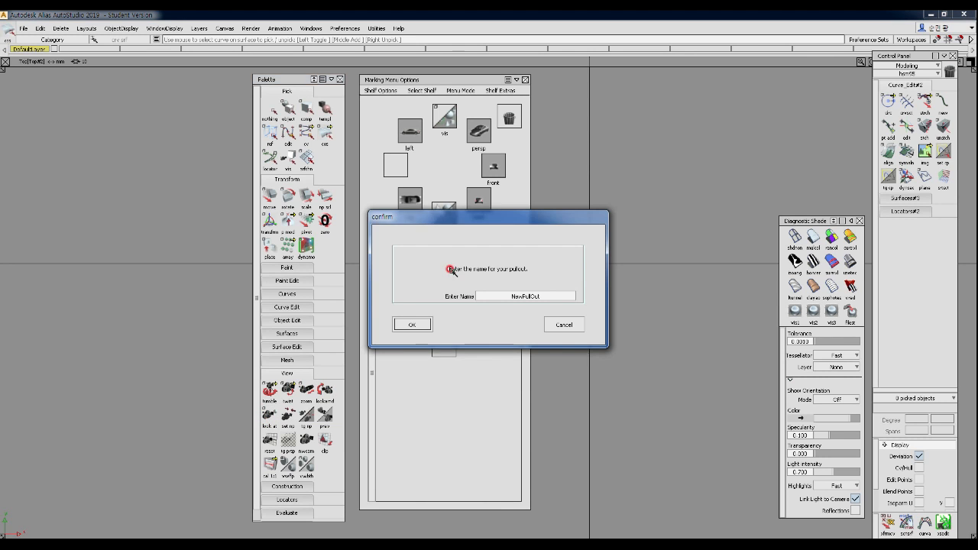
click(564, 325)
middle_drag(269, 416, 432, 261)
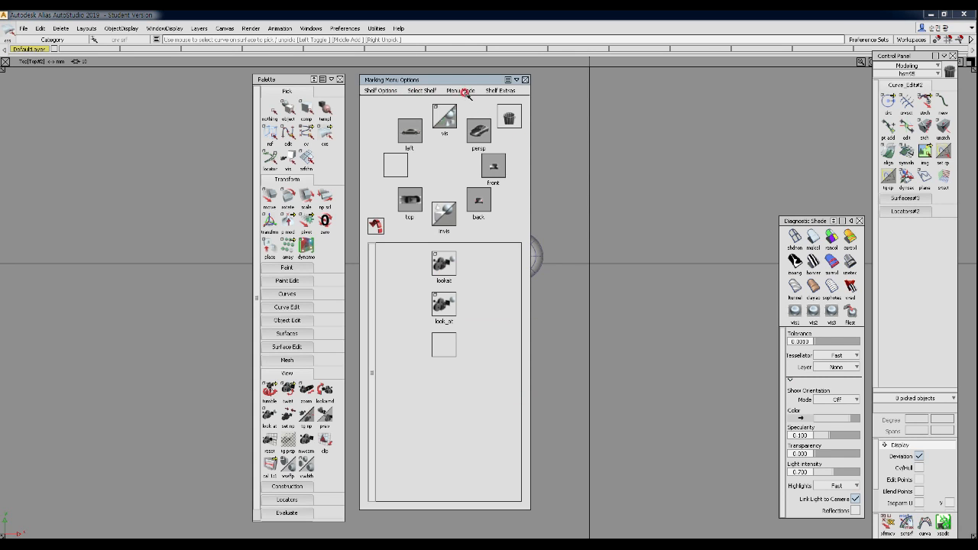
Step: Review the Middle and Left Mouse Button shelves, save the shelf set as 20200325_HSM_01, and close the marking menu options
click(422, 91)
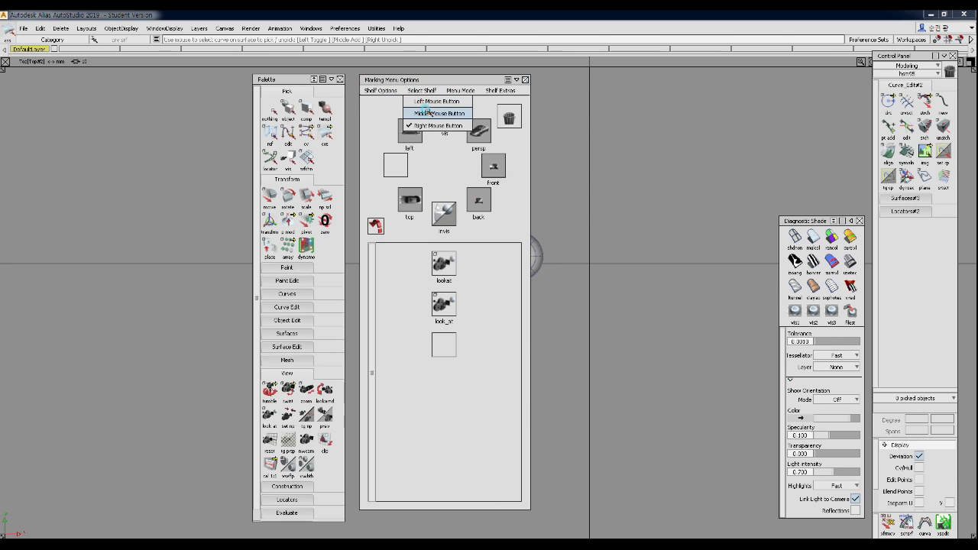
click(425, 112)
click(419, 91)
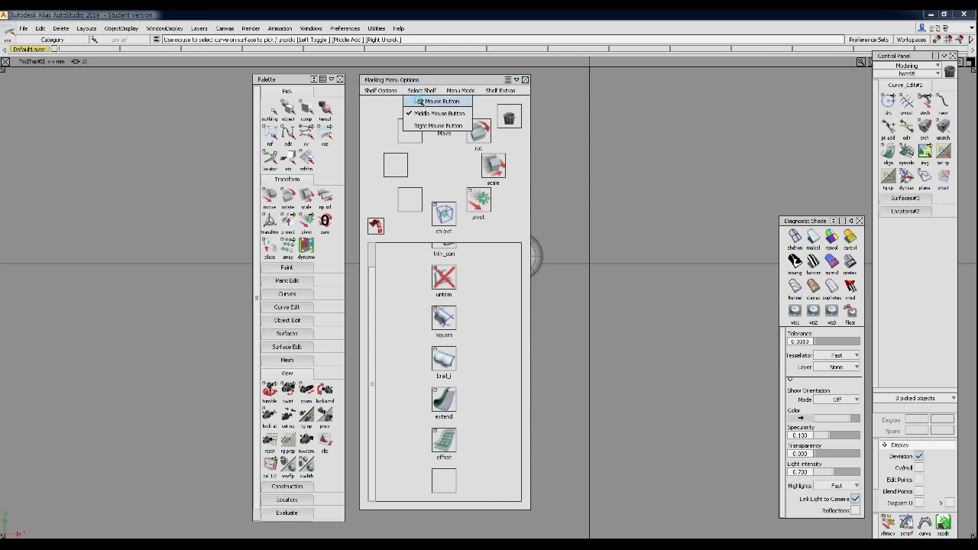
click(434, 101)
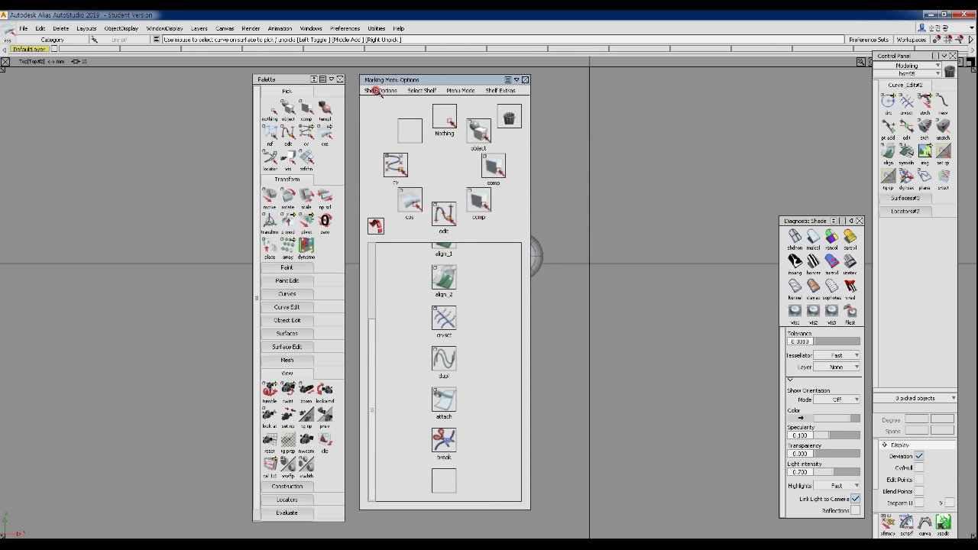
click(376, 90)
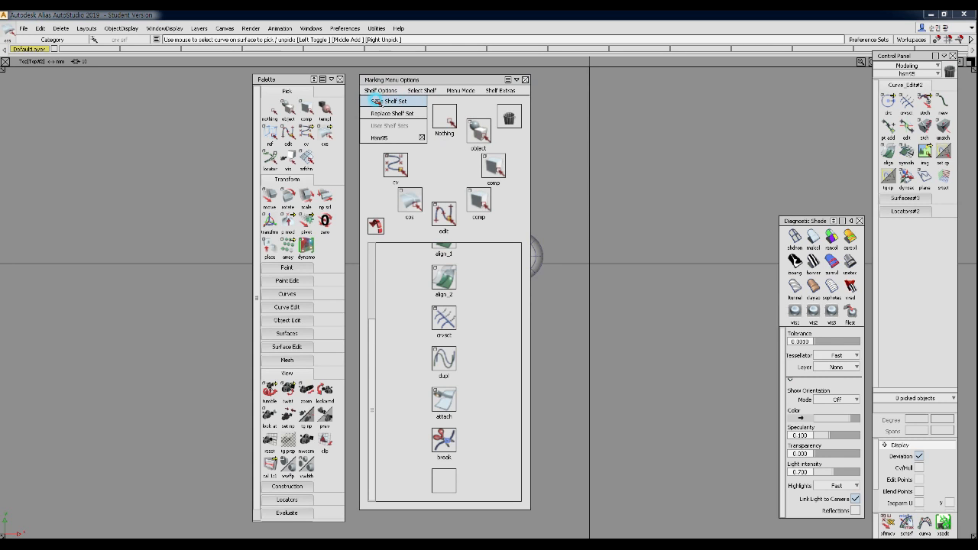
click(390, 101)
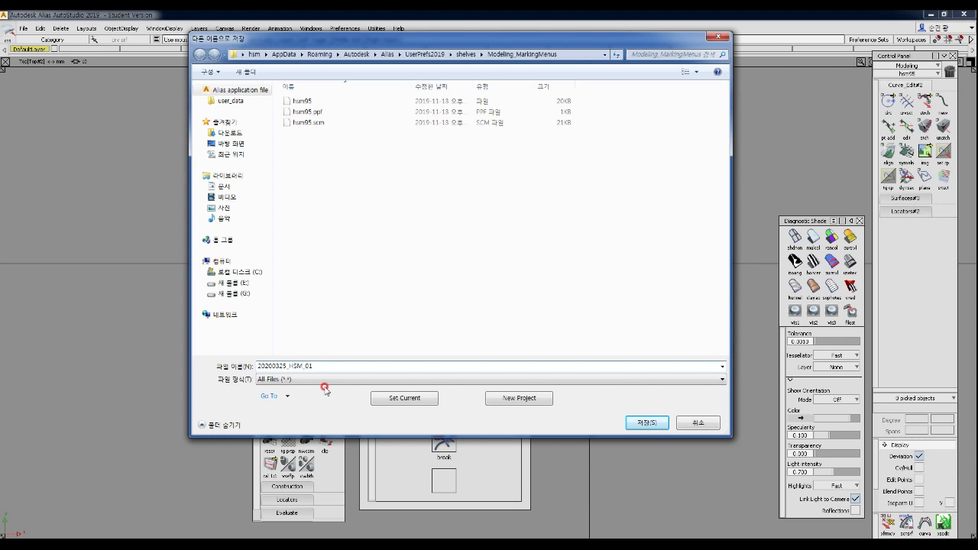
click(653, 425)
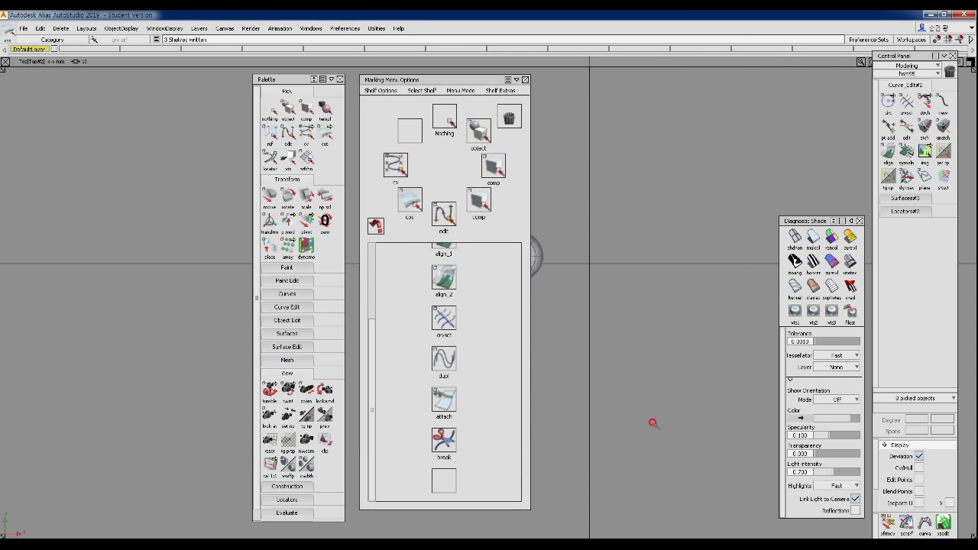
click(526, 80)
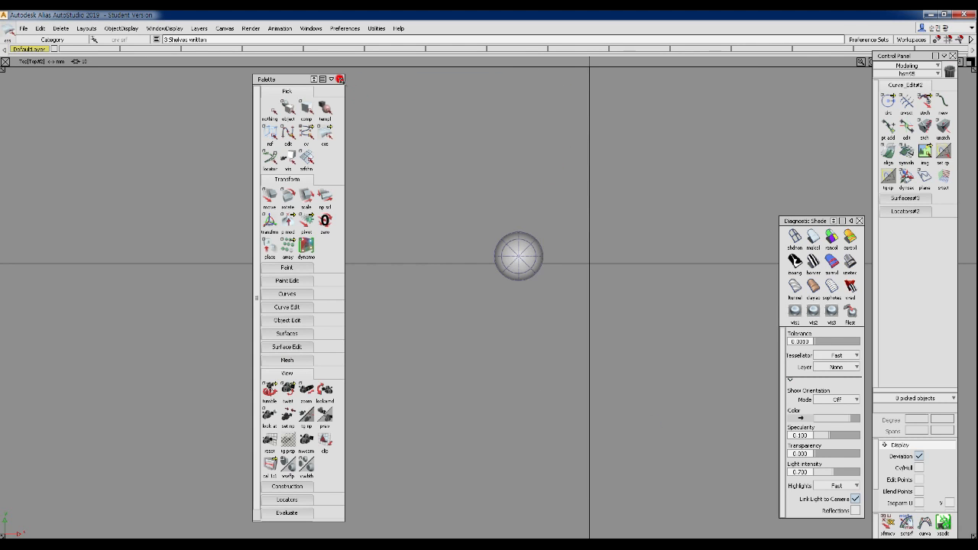
Step: Close the floating tool Palette
click(341, 80)
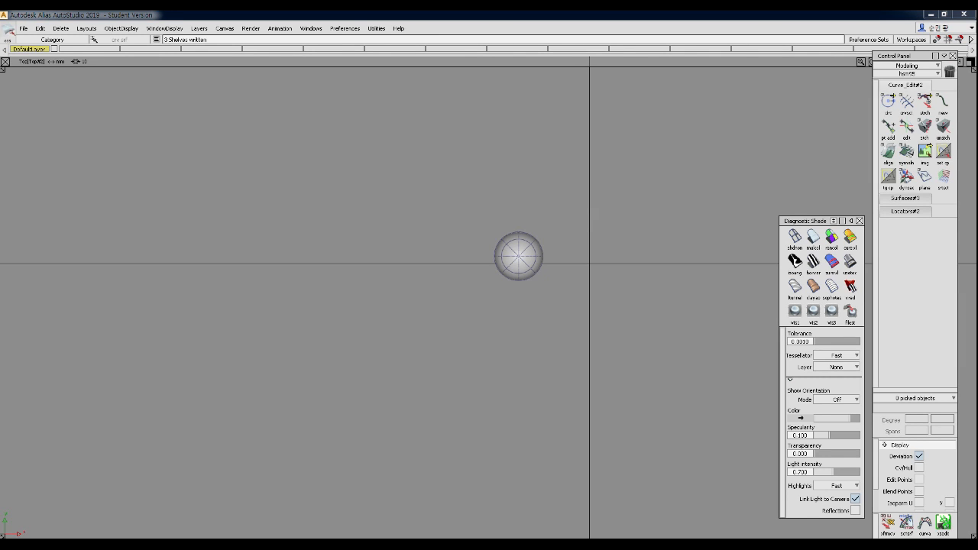
mouse_move(295, 114)
mouse_down()
mouse_move(298, 101)
mouse_move(307, 114)
mouse_up()
drag(307, 104, 316, 103)
drag(302, 117, 323, 120)
drag(332, 103, 339, 113)
mouse_move(344, 102)
mouse_down()
mouse_move(348, 117)
mouse_move(377, 99)
mouse_move(406, 99)
mouse_up()
mouse_move(249, 150)
mouse_down()
mouse_move(246, 179)
mouse_move(255, 162)
mouse_up()
drag(266, 150, 273, 186)
drag(330, 147, 321, 182)
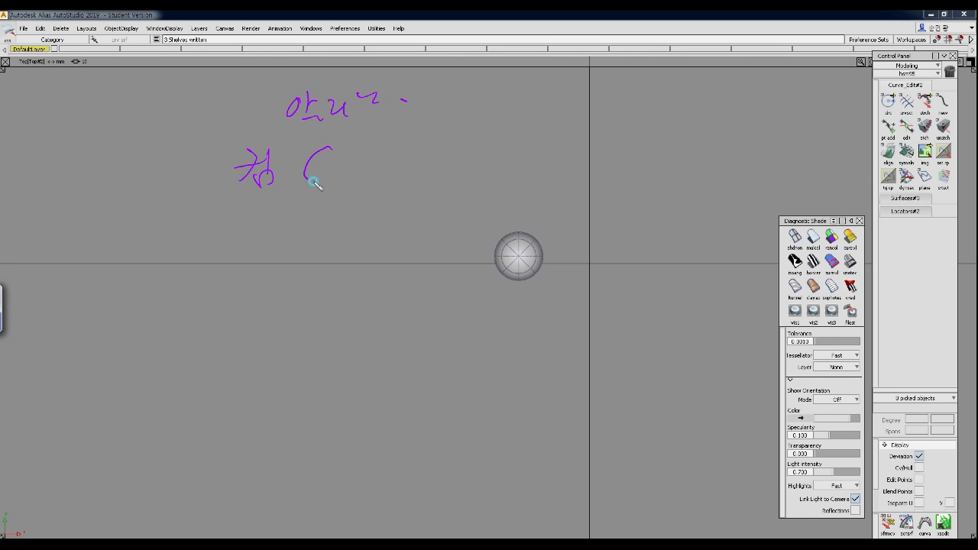
mouse_move(359, 146)
mouse_down()
mouse_move(379, 157)
mouse_move(379, 143)
mouse_up()
drag(357, 156, 396, 159)
mouse_move(405, 143)
mouse_down()
mouse_move(406, 160)
mouse_move(425, 151)
mouse_up()
mouse_move(427, 139)
mouse_down()
mouse_move(429, 163)
mouse_move(464, 152)
mouse_up()
mouse_move(473, 147)
mouse_down()
mouse_move(475, 160)
mouse_move(447, 151)
mouse_up()
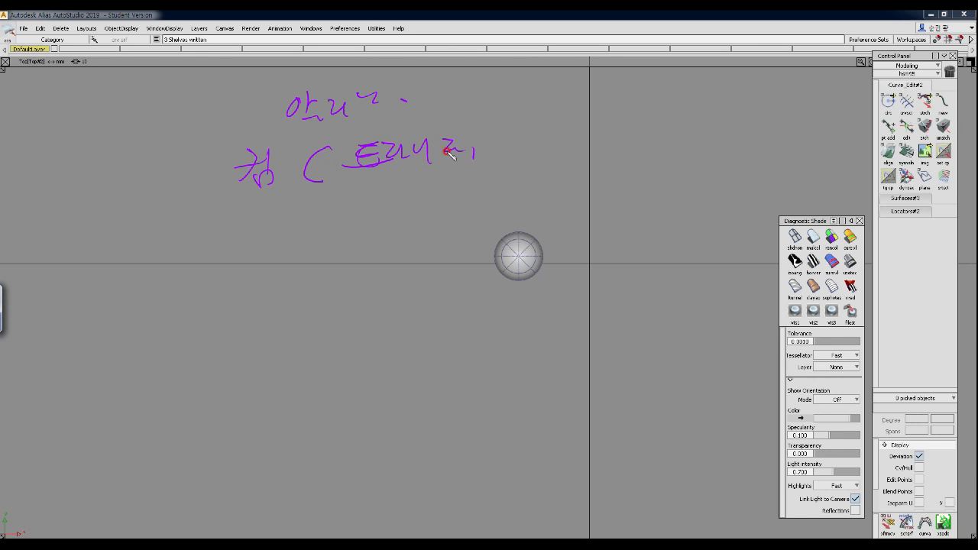
drag(333, 201, 320, 233)
drag(328, 217, 346, 223)
mouse_move(355, 199)
mouse_down()
mouse_move(357, 232)
mouse_move(365, 216)
mouse_up()
drag(364, 205, 389, 211)
mouse_move(388, 211)
mouse_down()
mouse_move(392, 220)
mouse_move(401, 209)
mouse_up()
mouse_move(416, 182)
mouse_down()
mouse_move(417, 201)
mouse_move(424, 190)
mouse_up()
drag(397, 200, 408, 214)
drag(421, 197, 410, 214)
drag(419, 204, 434, 211)
mouse_move(465, 170)
mouse_down()
mouse_move(460, 224)
mouse_move(474, 213)
mouse_up()
mouse_move(468, 182)
mouse_down()
mouse_move(469, 201)
mouse_move(477, 194)
mouse_up()
drag(486, 178, 515, 191)
drag(527, 167, 530, 185)
mouse_move(530, 188)
mouse_down()
mouse_move(534, 201)
mouse_move(532, 188)
mouse_move(585, 183)
mouse_up()
mouse_move(592, 150)
mouse_down()
mouse_move(595, 186)
mouse_move(620, 177)
mouse_up()
drag(608, 177, 632, 174)
drag(628, 136, 619, 206)
click(605, 207)
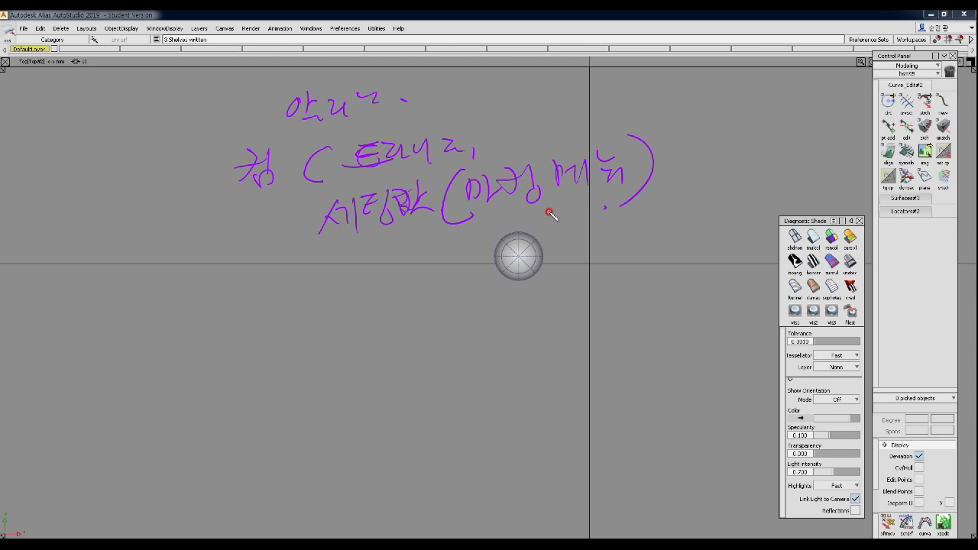
drag(356, 240, 302, 237)
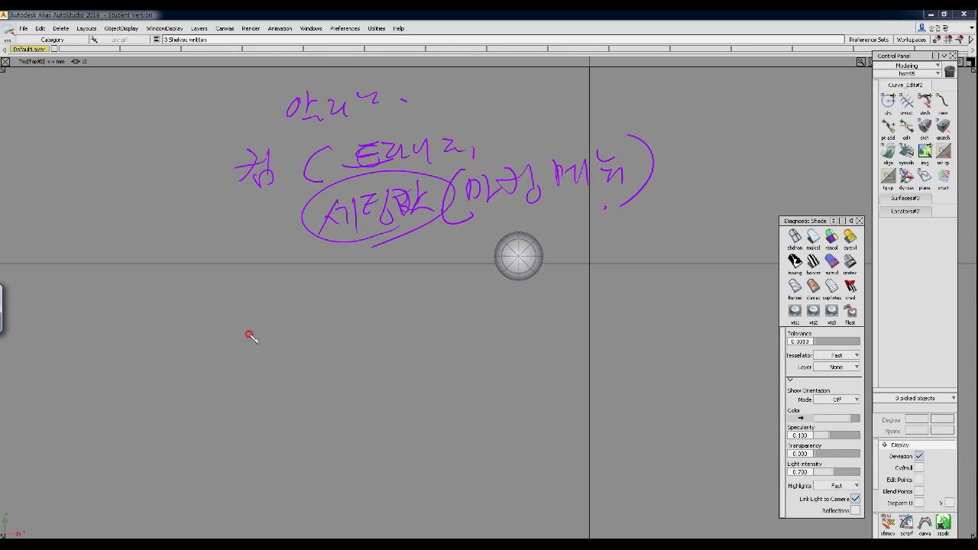
drag(224, 289, 240, 322)
mouse_move(262, 290)
mouse_down()
mouse_move(248, 301)
mouse_move(250, 317)
mouse_move(275, 322)
mouse_move(274, 314)
mouse_up()
click(313, 321)
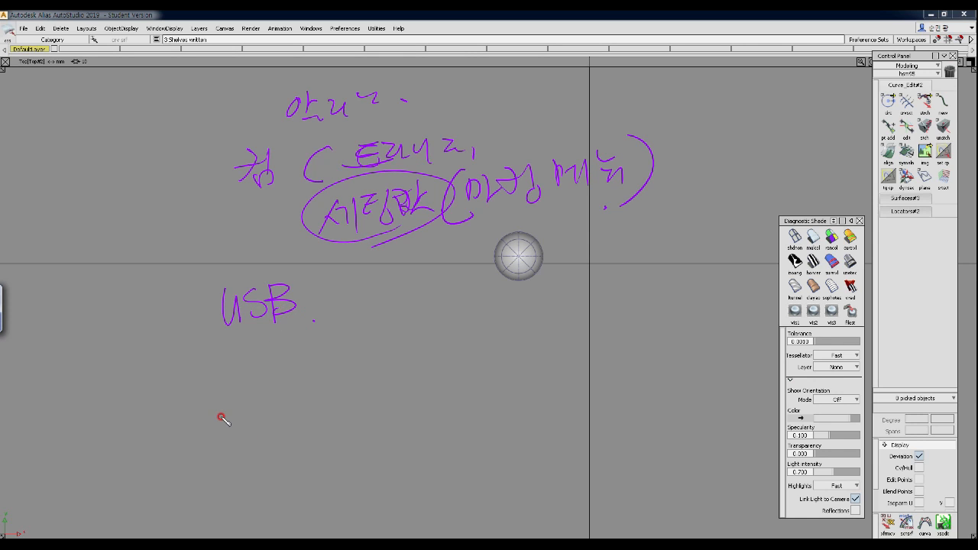
mouse_move(334, 176)
mouse_down()
mouse_move(365, 136)
mouse_move(272, 187)
mouse_move(433, 151)
mouse_up()
mouse_move(284, 170)
mouse_down()
mouse_move(318, 168)
mouse_move(291, 257)
mouse_move(273, 268)
mouse_move(291, 270)
mouse_up()
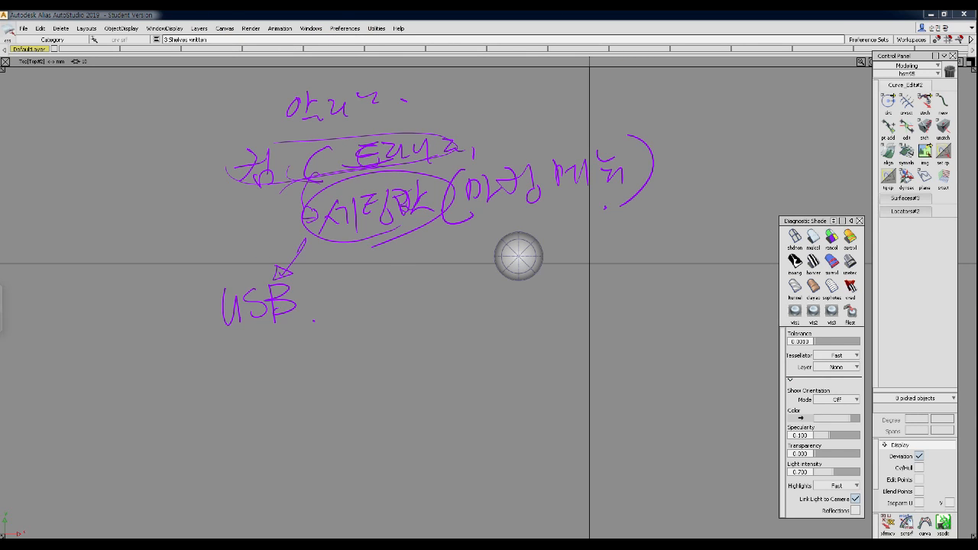
Step: Open the marking menu options and bring up the file browser for replacing the shelf set
click(345, 29)
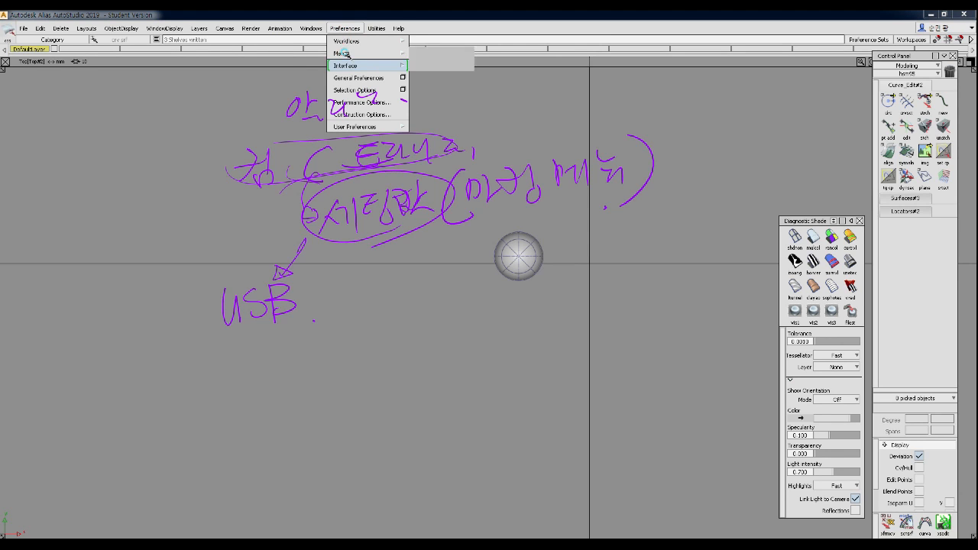
mouse_move(344, 65)
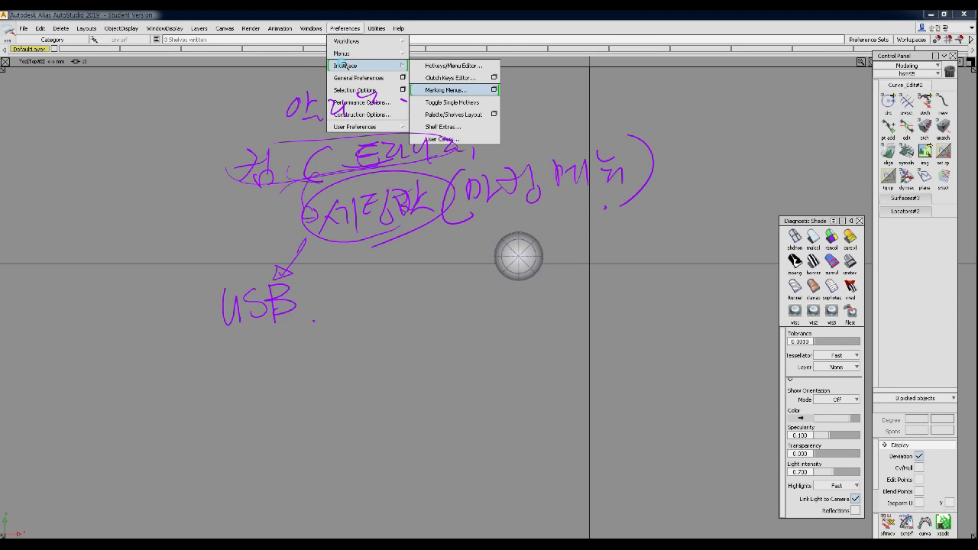
click(449, 91)
drag(411, 79, 593, 80)
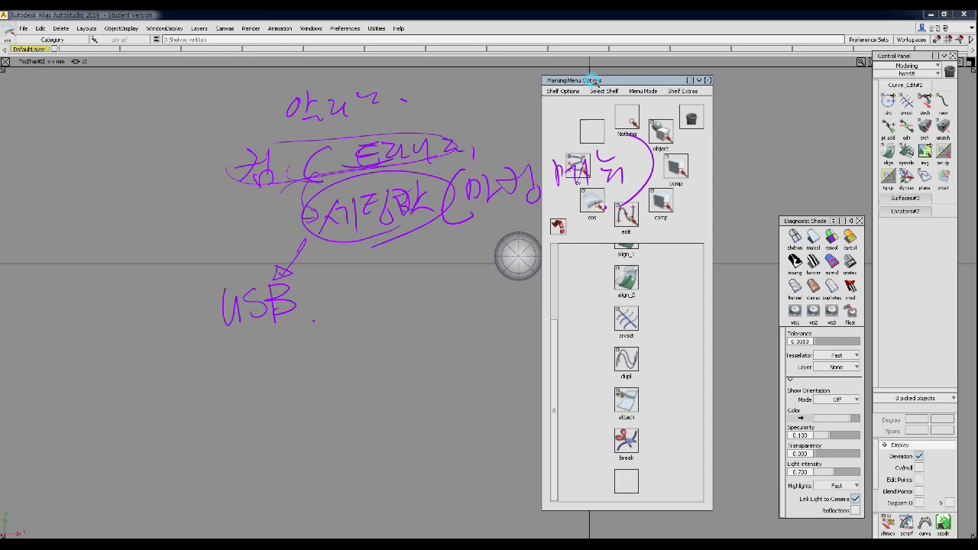
click(560, 91)
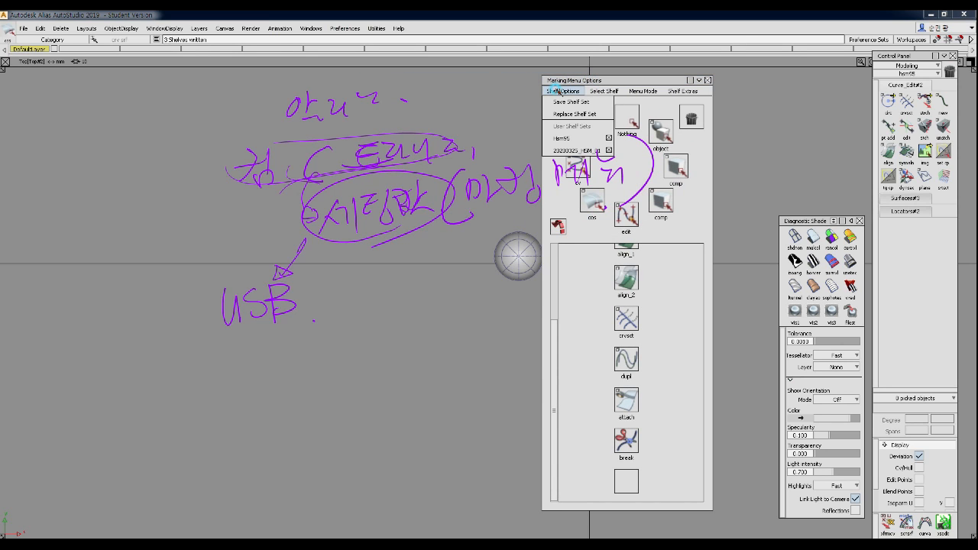
click(568, 115)
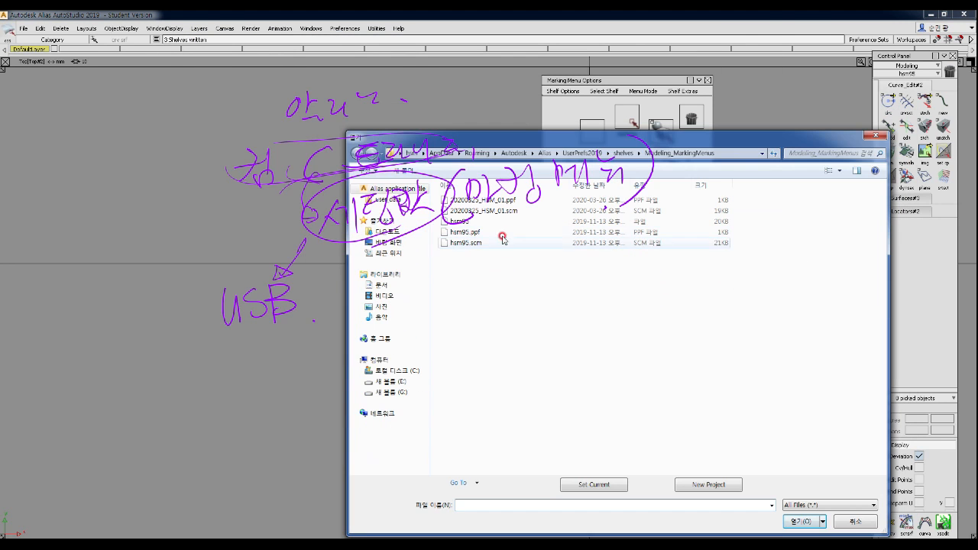
drag(526, 139, 583, 139)
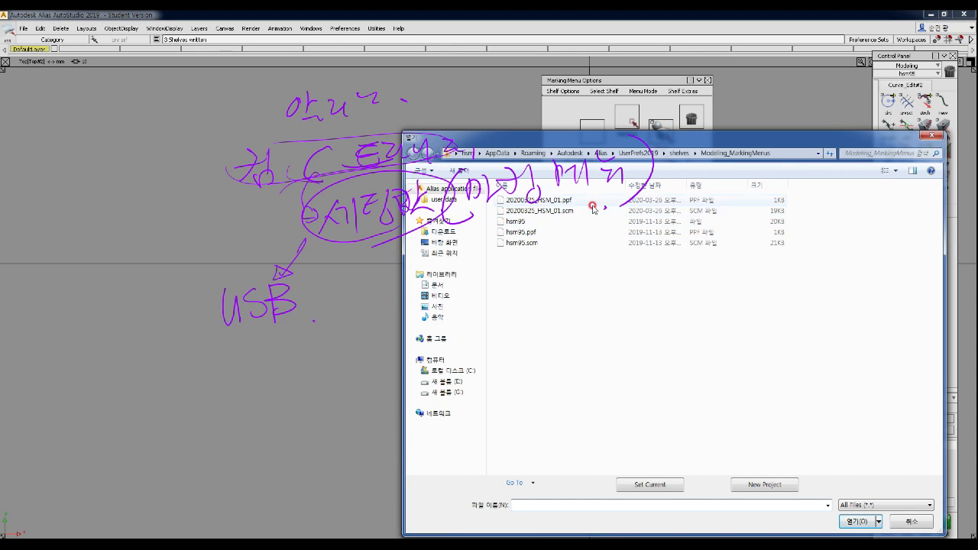
Step: Copy the 20200325_HSM_01.scm file from the Modeling_MarkingMenus folder and close the file browser
click(549, 212)
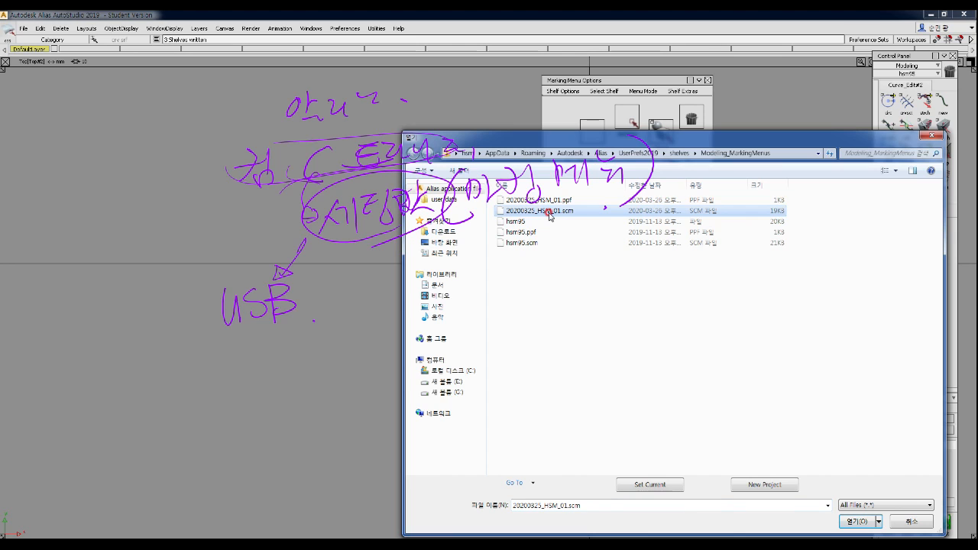
right_click(549, 214)
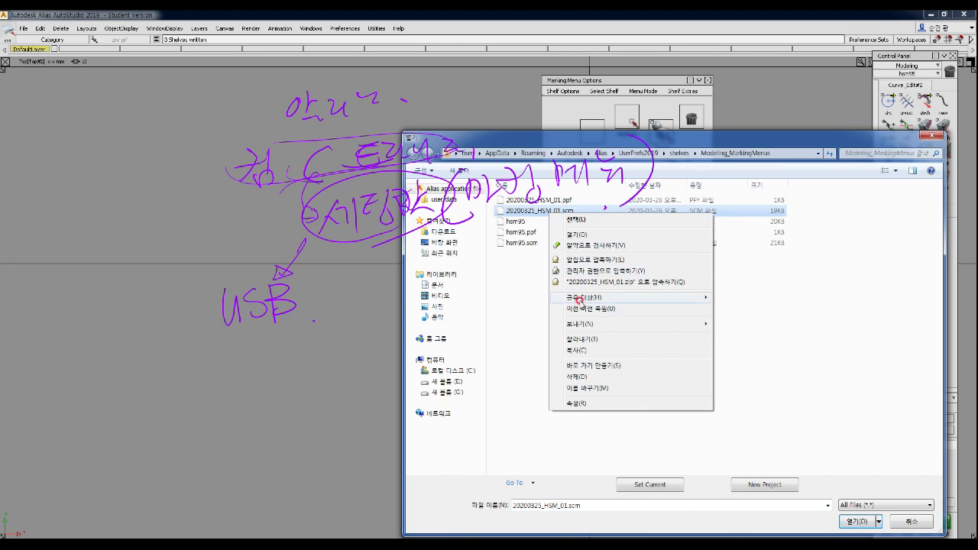
click(570, 351)
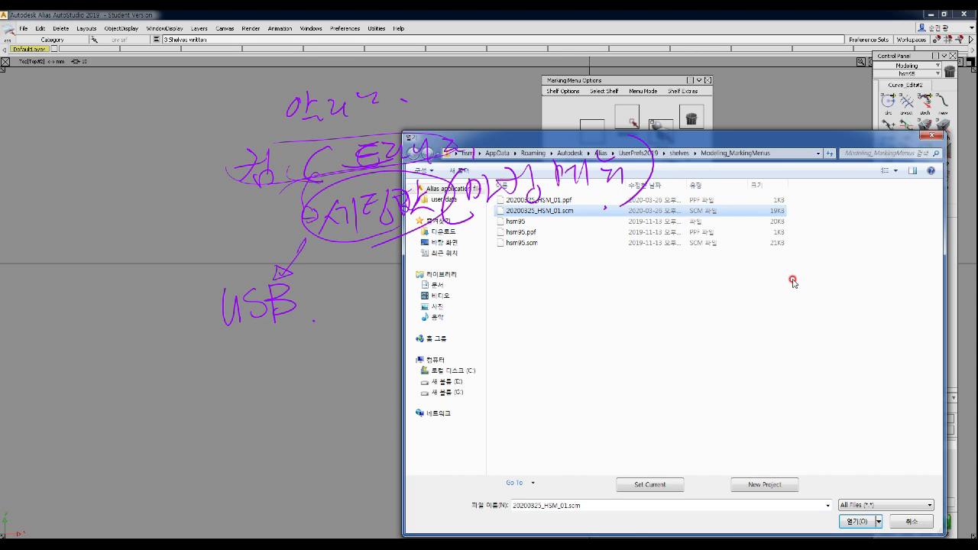
click(931, 135)
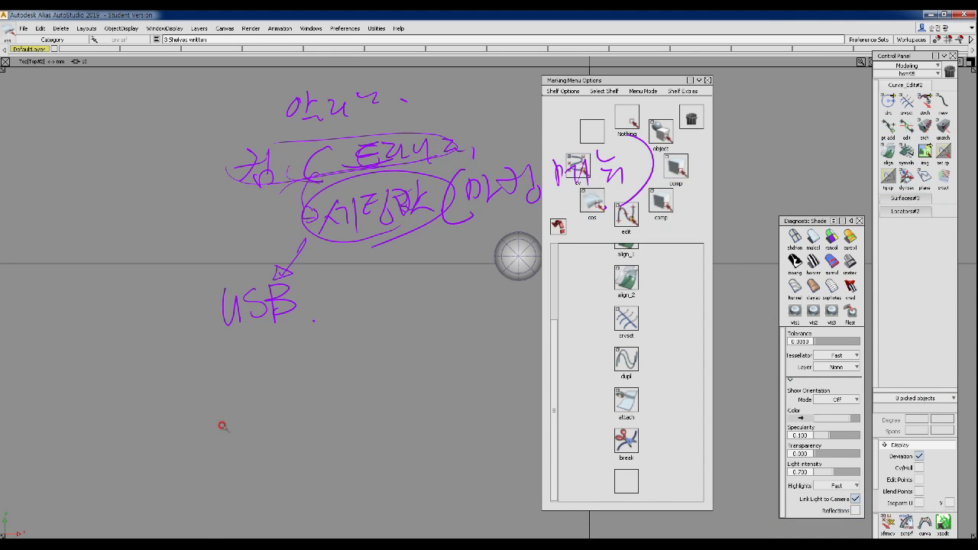
Step: Switch to Windows Explorer, paste the copied shelf set file into the root of drive E:, and close the Explorer window
key(super)
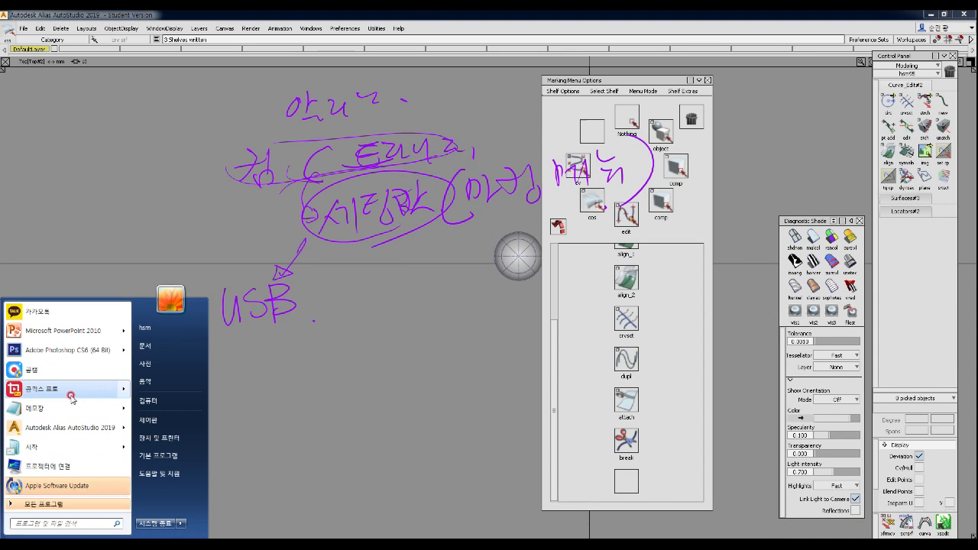
click(147, 400)
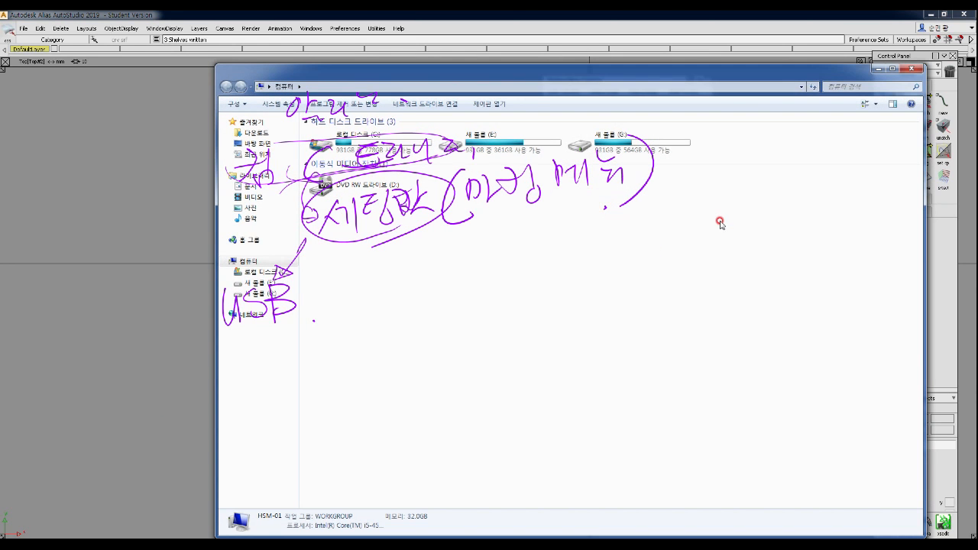
drag(737, 92, 708, 235)
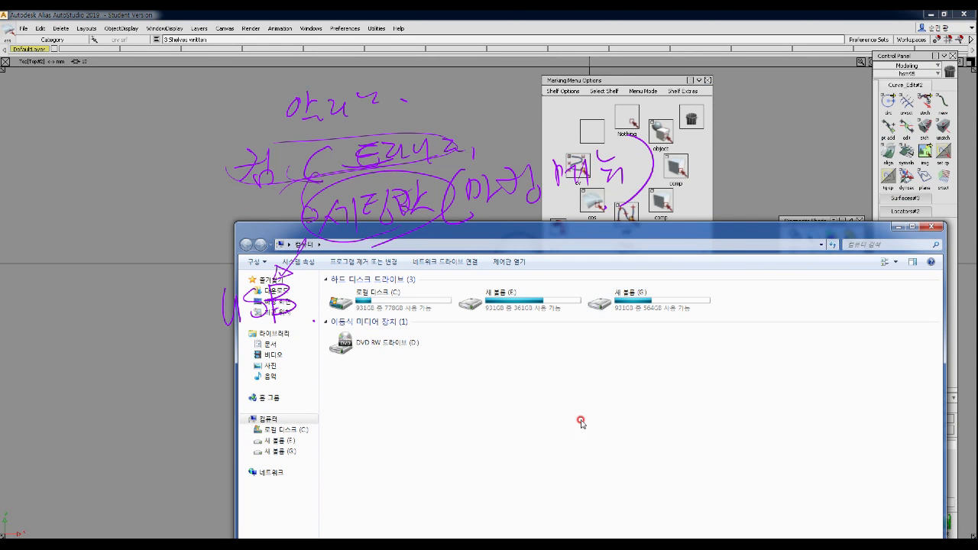
double_click(527, 300)
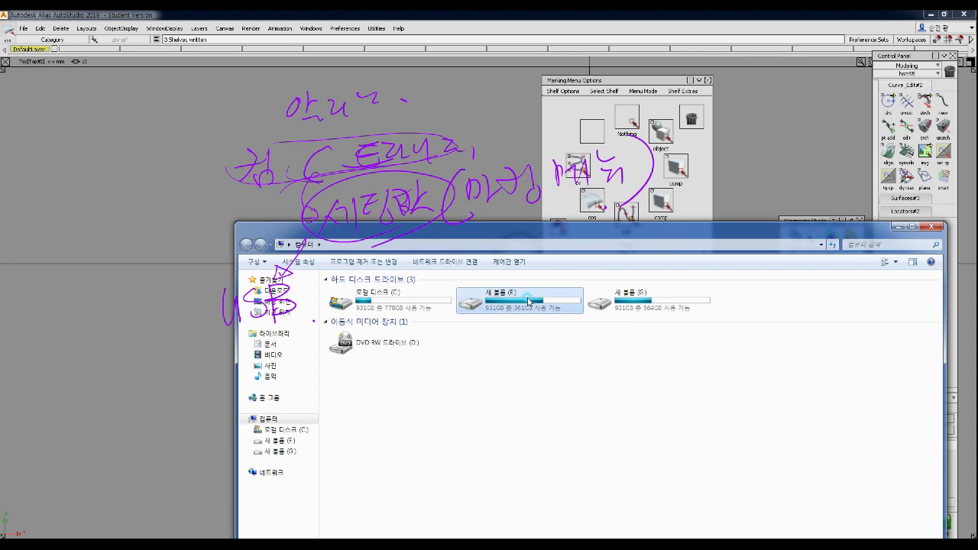
right_click(458, 460)
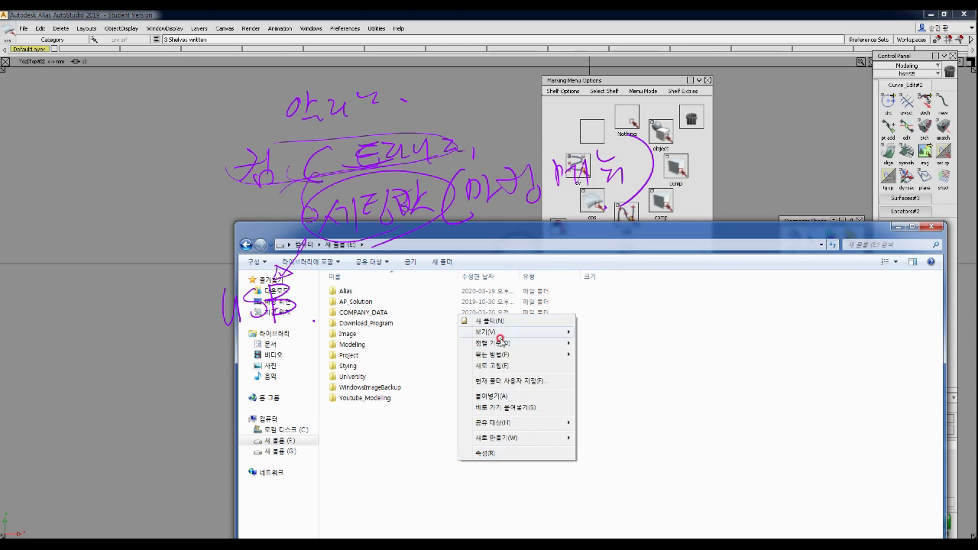
click(491, 396)
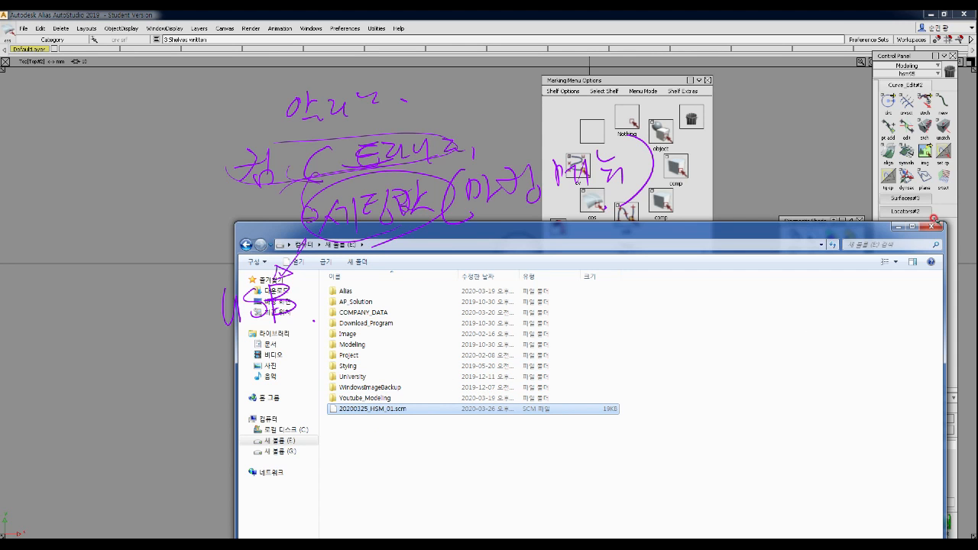
click(930, 226)
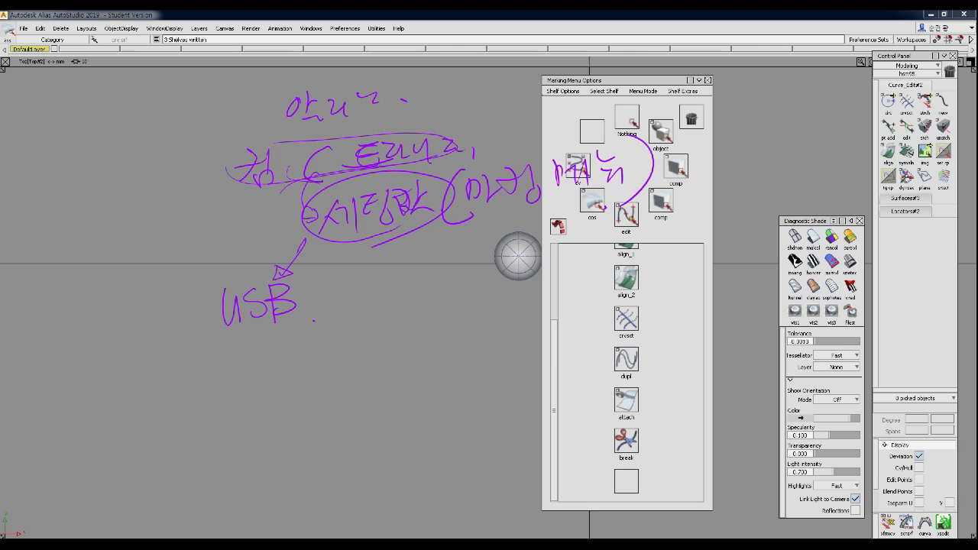
key(Escape)
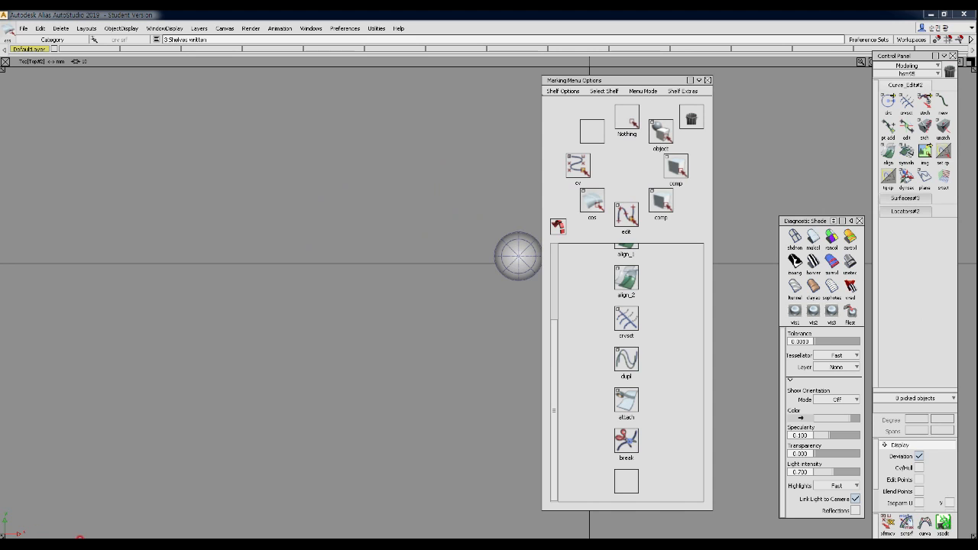
Step: Open drive E: in Windows Explorer and close the Marking Menu Options window in Alias
click(78, 543)
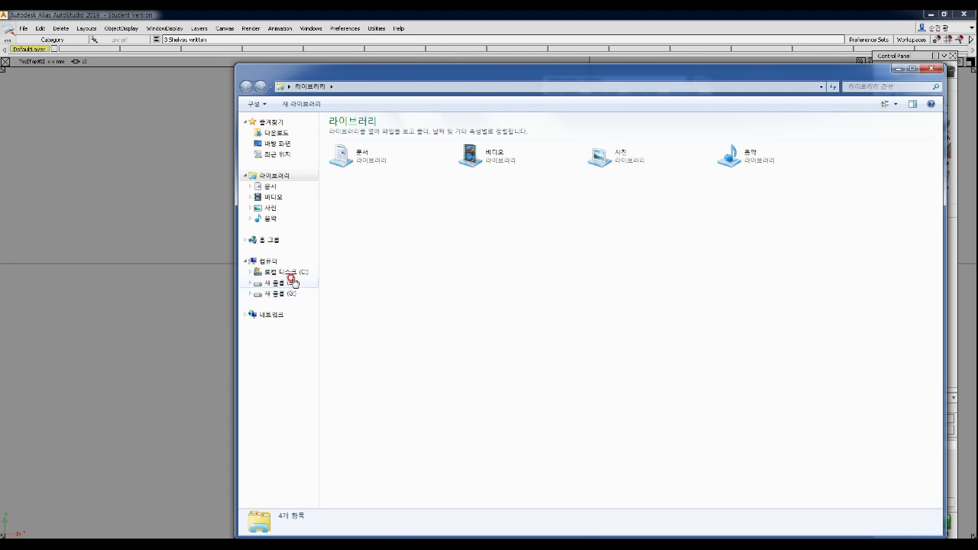
click(263, 262)
click(537, 152)
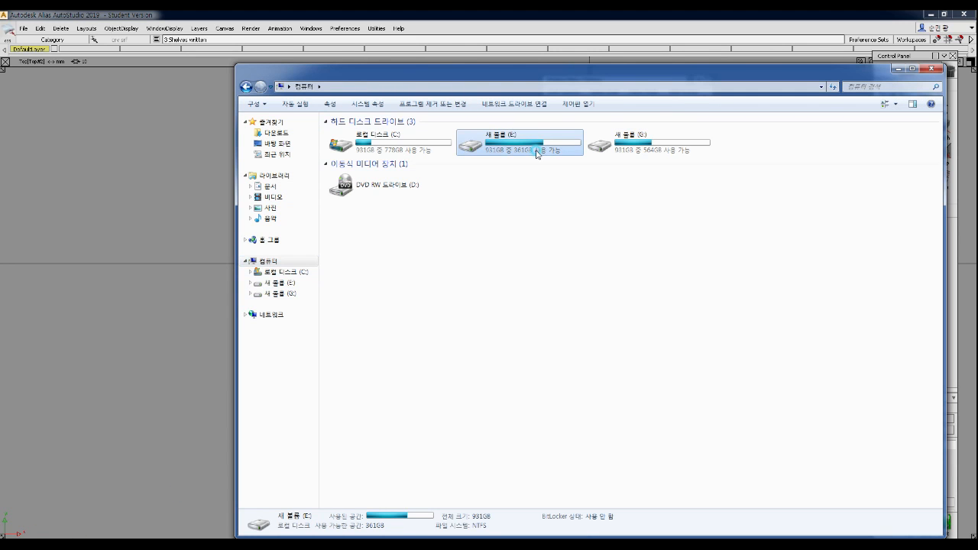
double_click(537, 152)
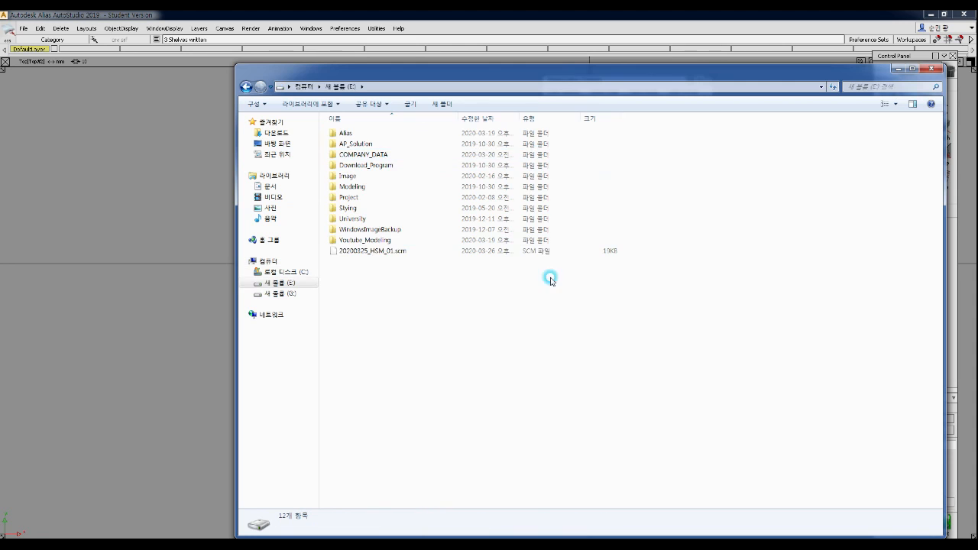
drag(535, 81, 568, 260)
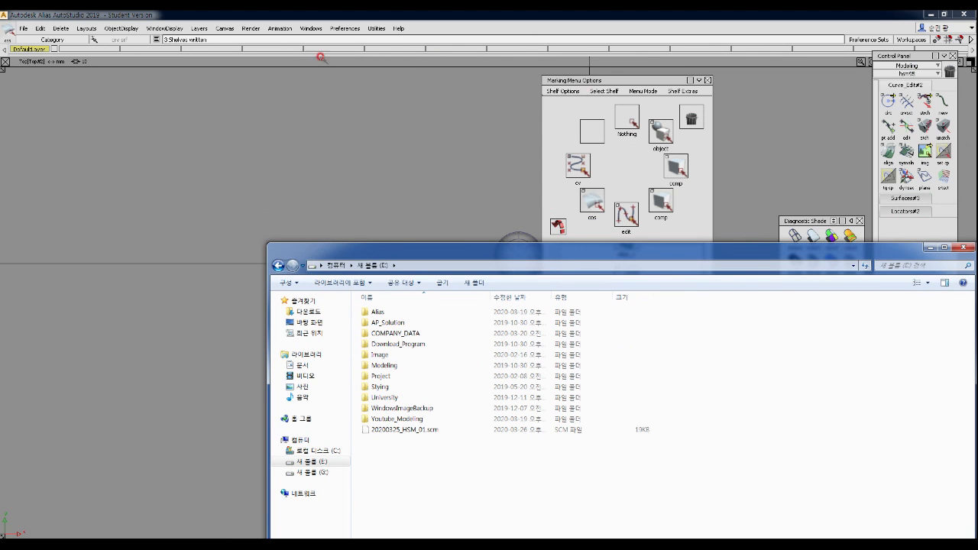
click(698, 80)
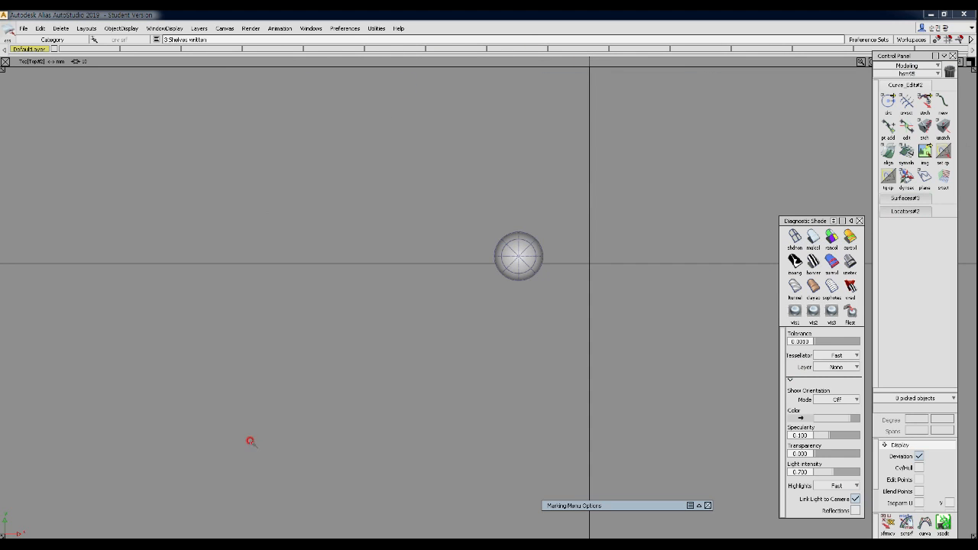
click(707, 505)
Step: Copy the 20200325_HSM_01.scm file from drive E: in Windows Explorer
click(117, 538)
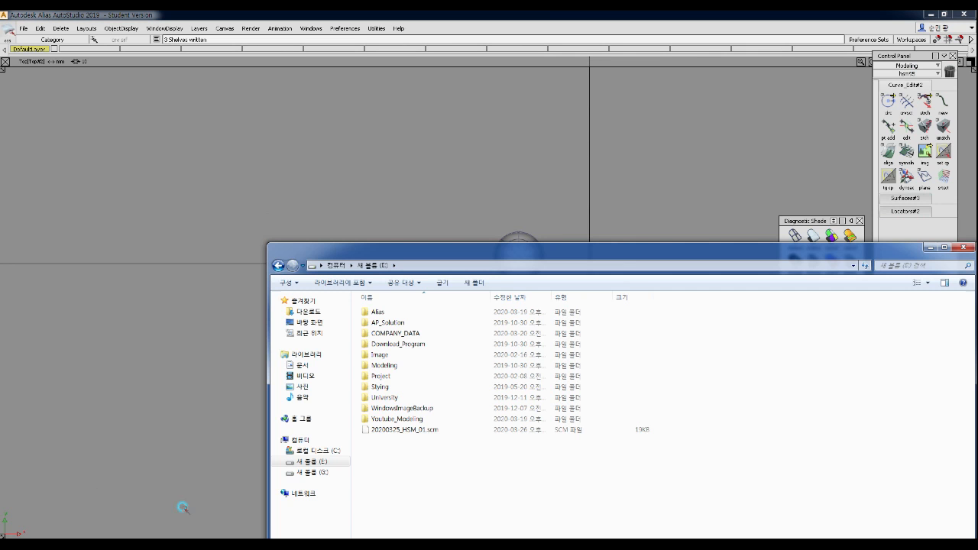
drag(521, 249, 528, 213)
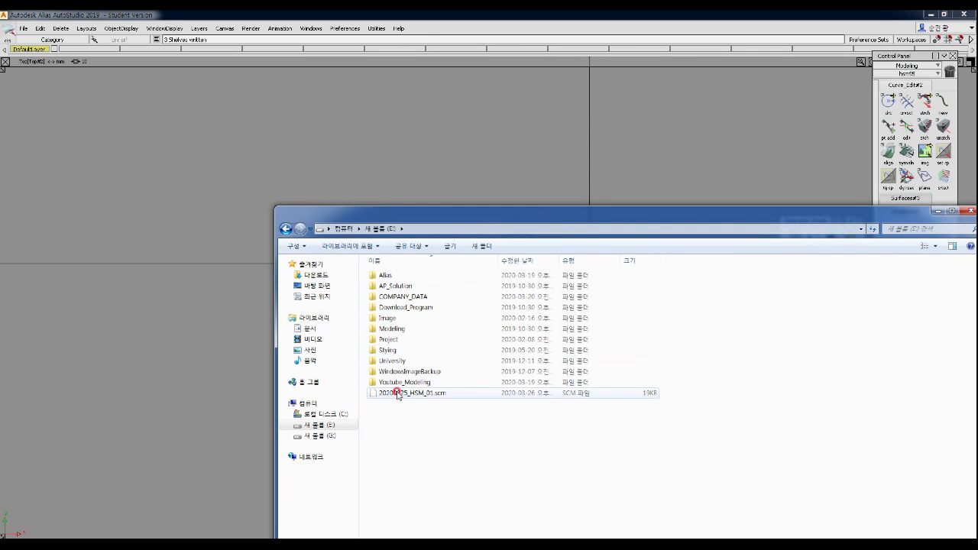
right_click(392, 397)
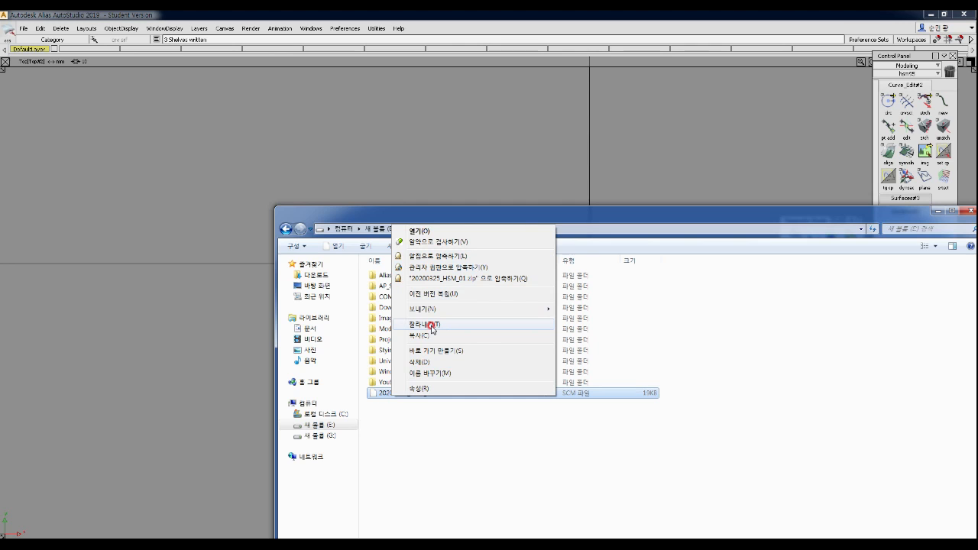
click(420, 337)
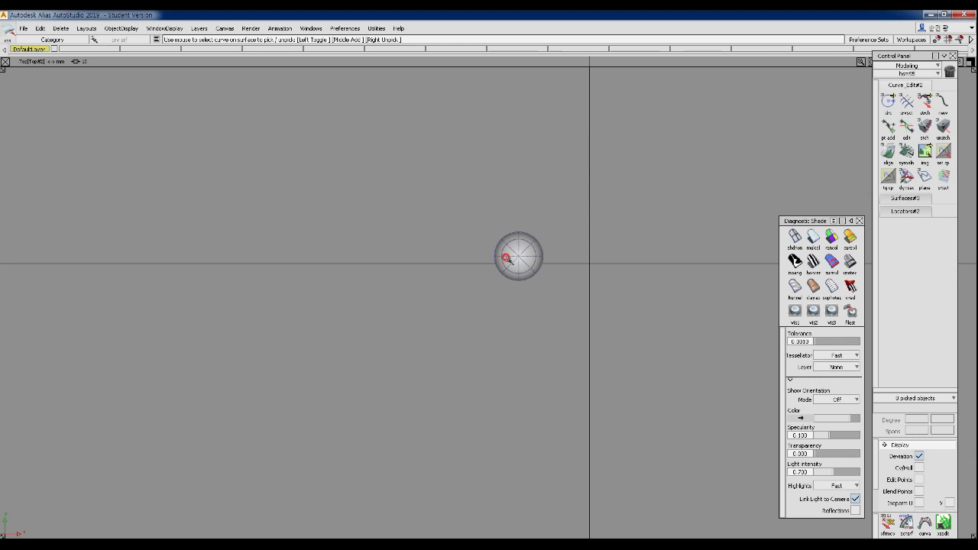
Step: Open the Marking Menu Options window and expand it to show the full marking menu layout
click(343, 28)
mouse_move(344, 68)
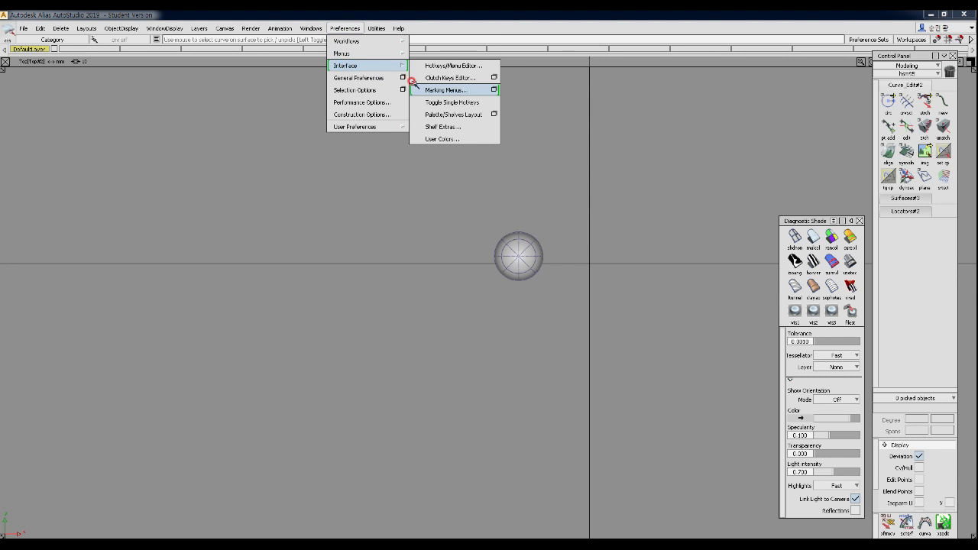
click(434, 90)
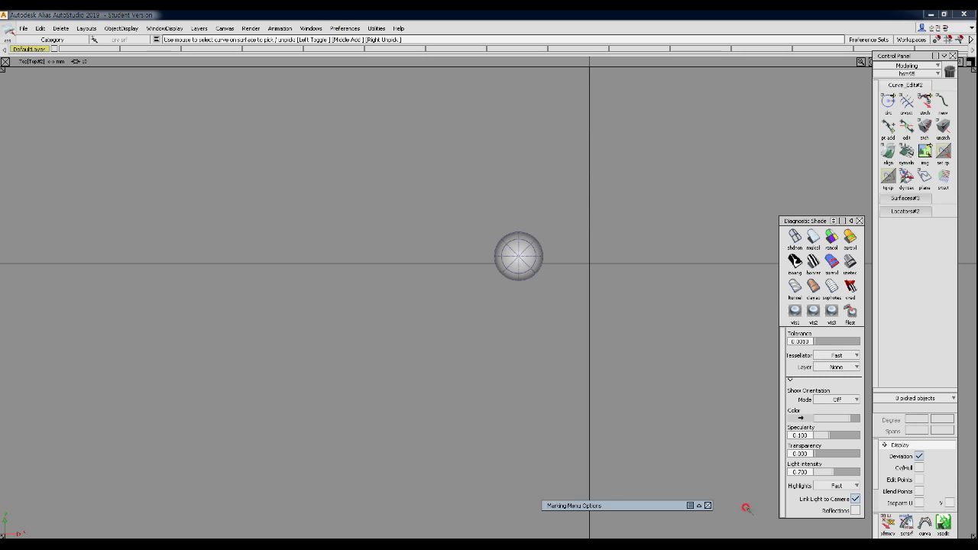
click(698, 506)
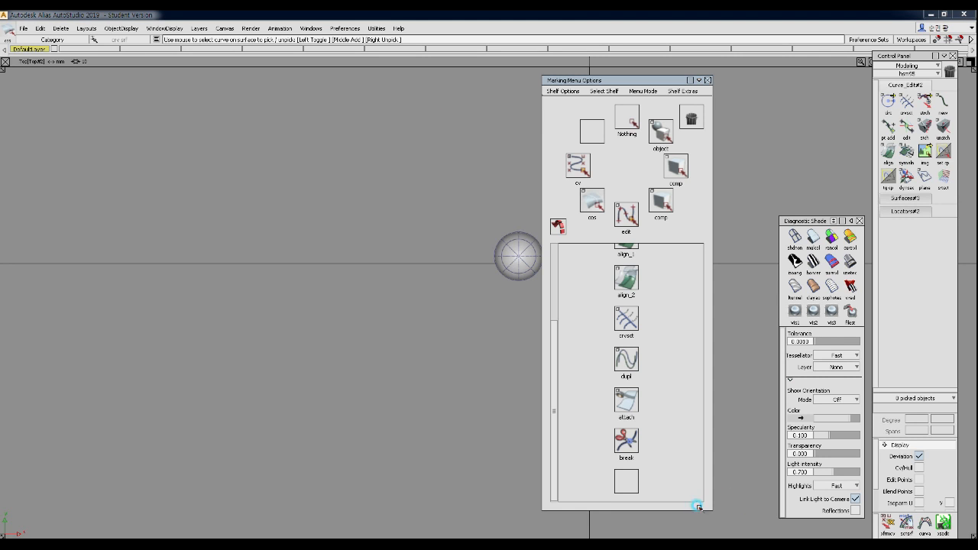
Step: Paste the copied 20200325_HSM_01.scm into the Modeling_MarkingMenus folder through the Replace Shelf Set file browser, overwriting the existing file, and leave the browser
click(558, 92)
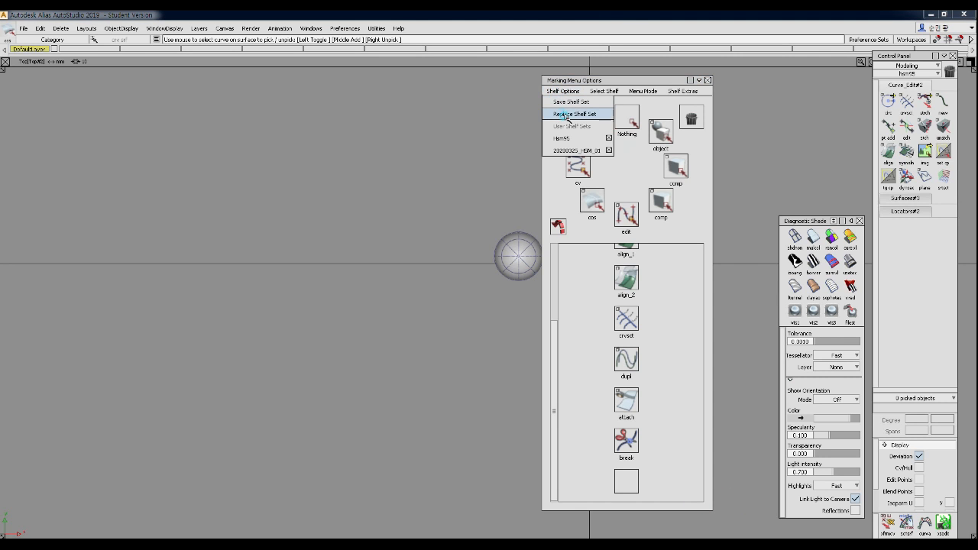
click(568, 118)
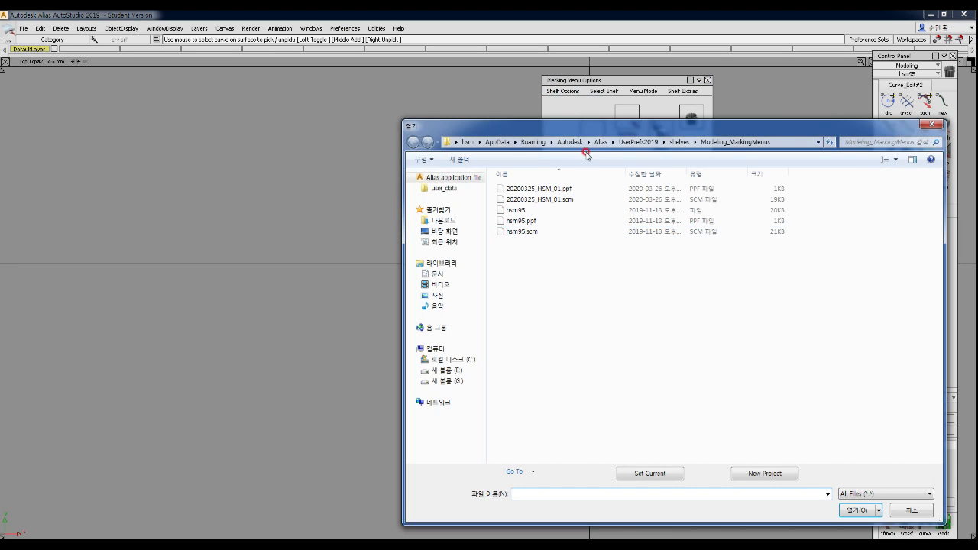
drag(591, 127, 463, 107)
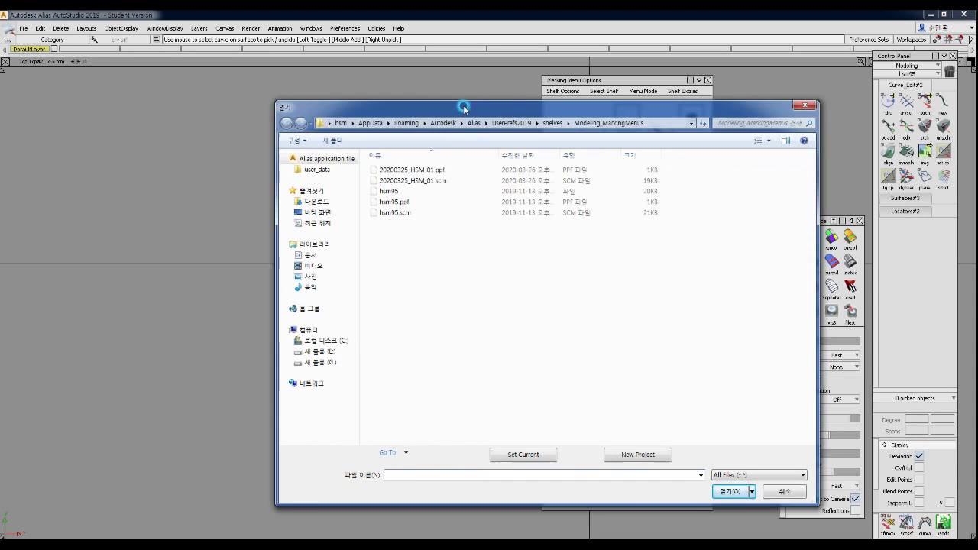
right_click(428, 249)
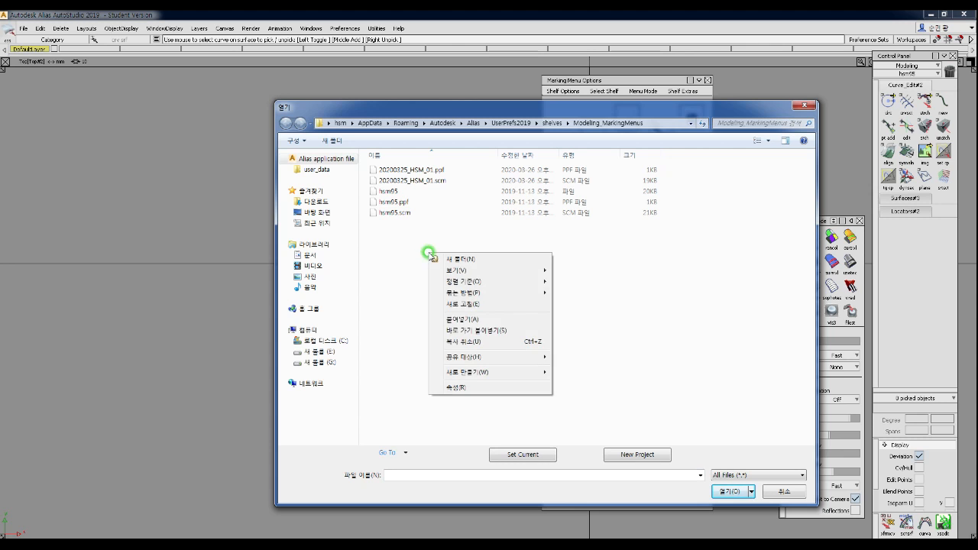
click(465, 320)
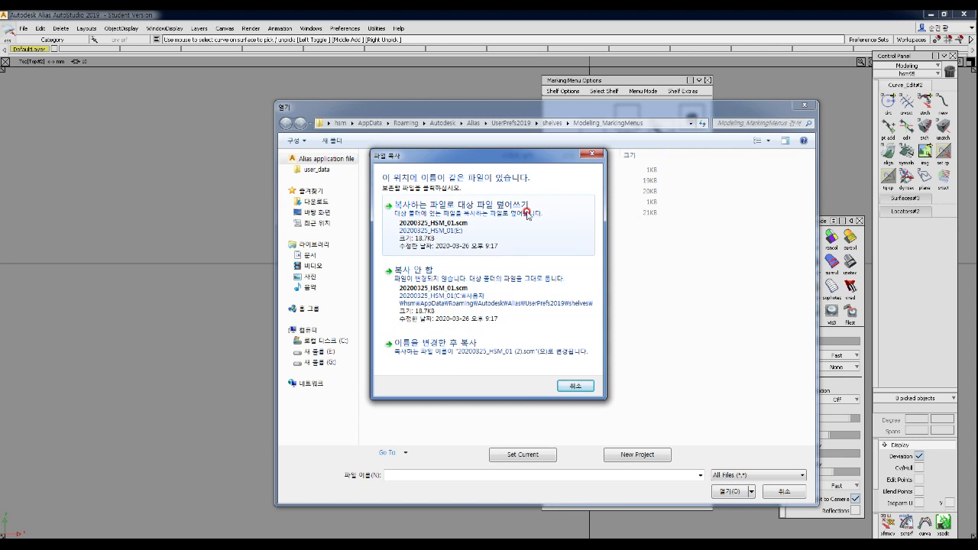
click(442, 216)
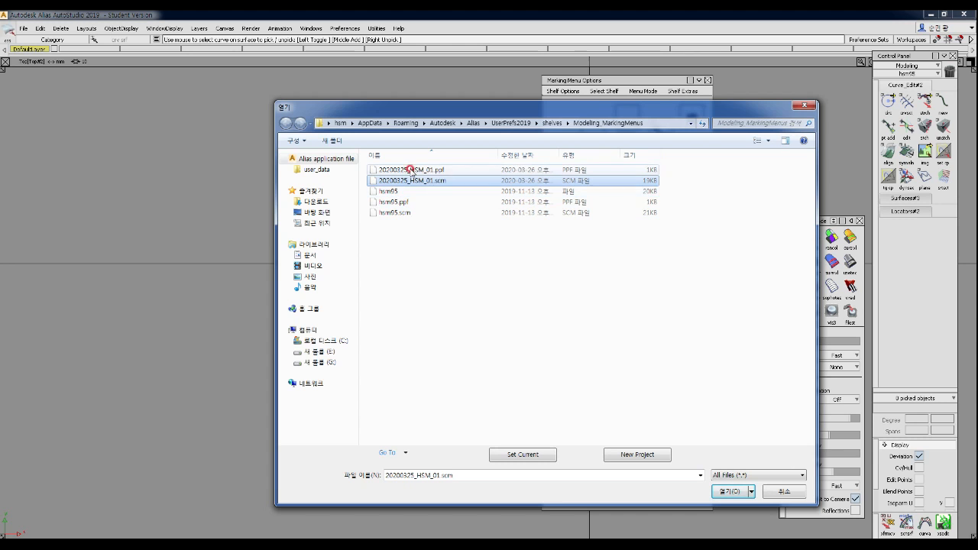
click(732, 493)
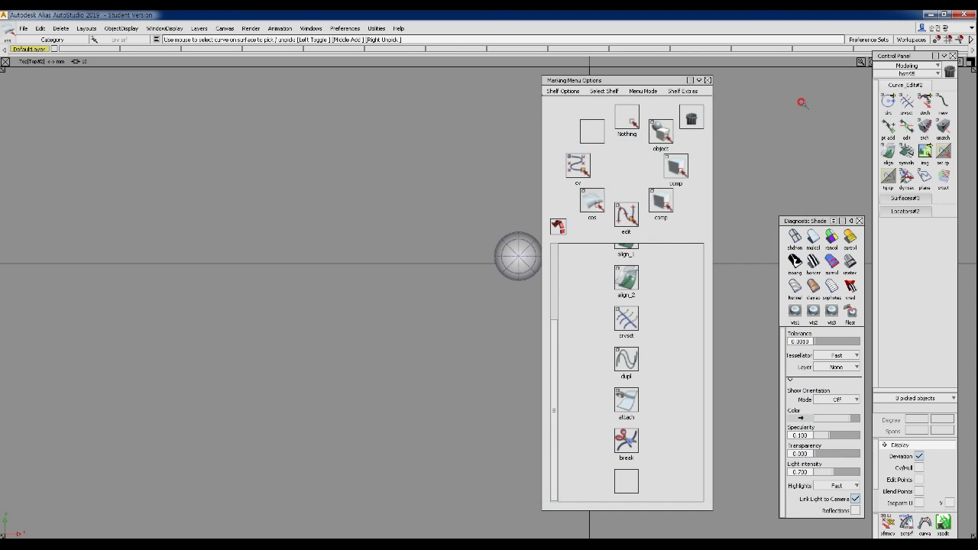
Step: Replace the marking menu shelf set with 20200325_HSM_01.scm and close the Marking Menu Options window
click(555, 91)
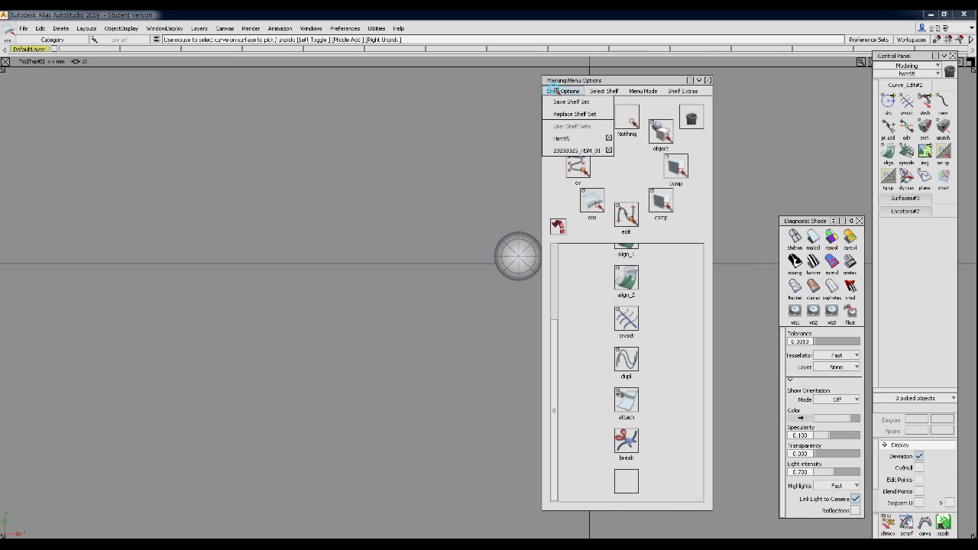
click(574, 113)
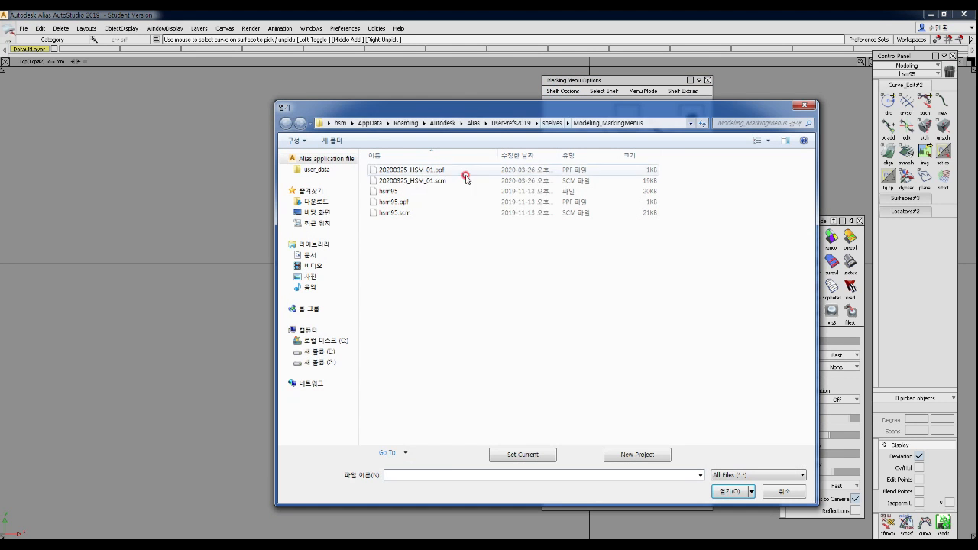
click(420, 182)
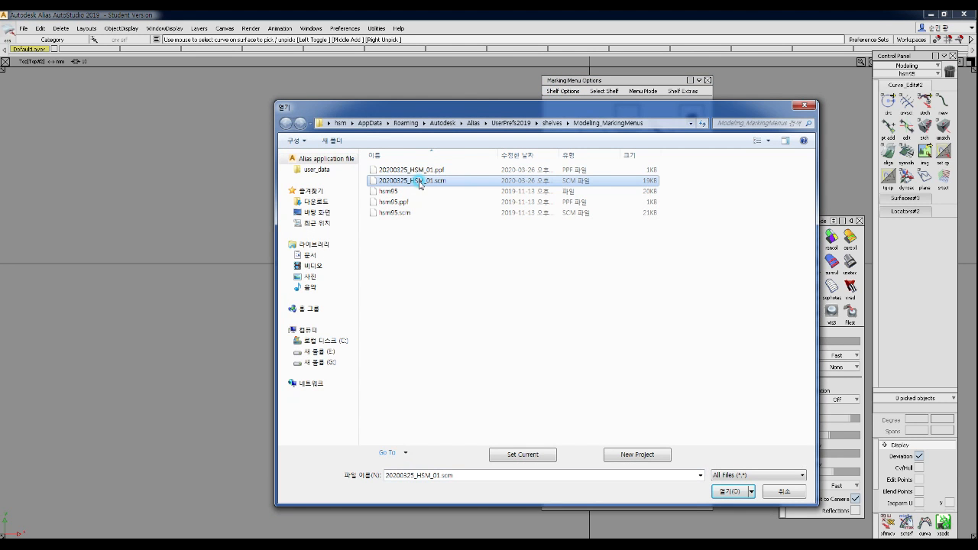
click(722, 491)
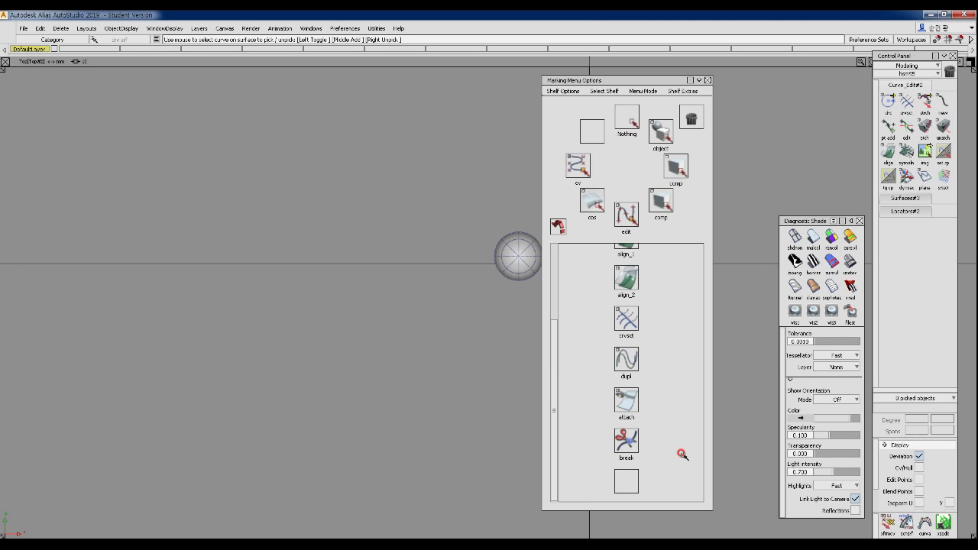
click(708, 81)
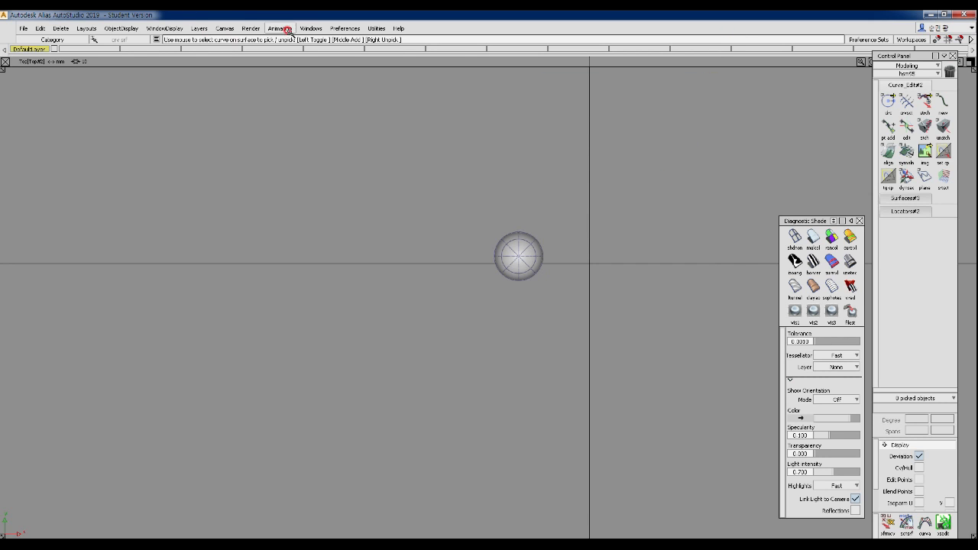
Step: Reopen the Marking Menu Options, replace the marking menu shelf set with hsm95.scm, and close the window
click(310, 28)
mouse_move(345, 29)
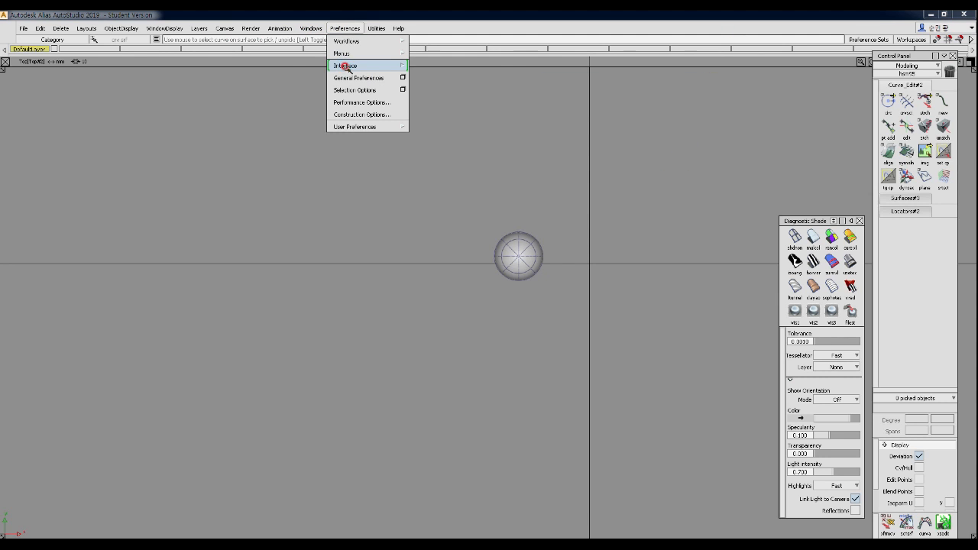
mouse_move(341, 67)
click(459, 91)
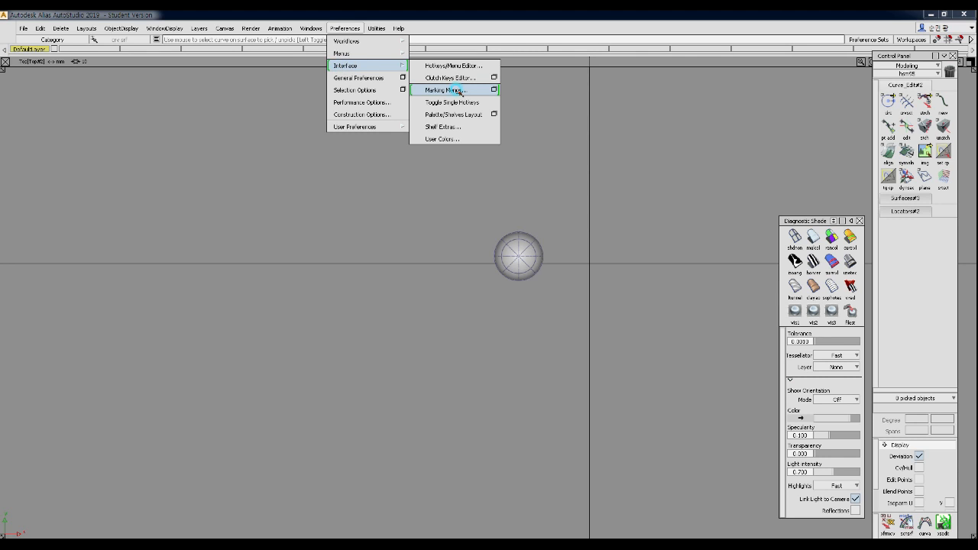
click(552, 92)
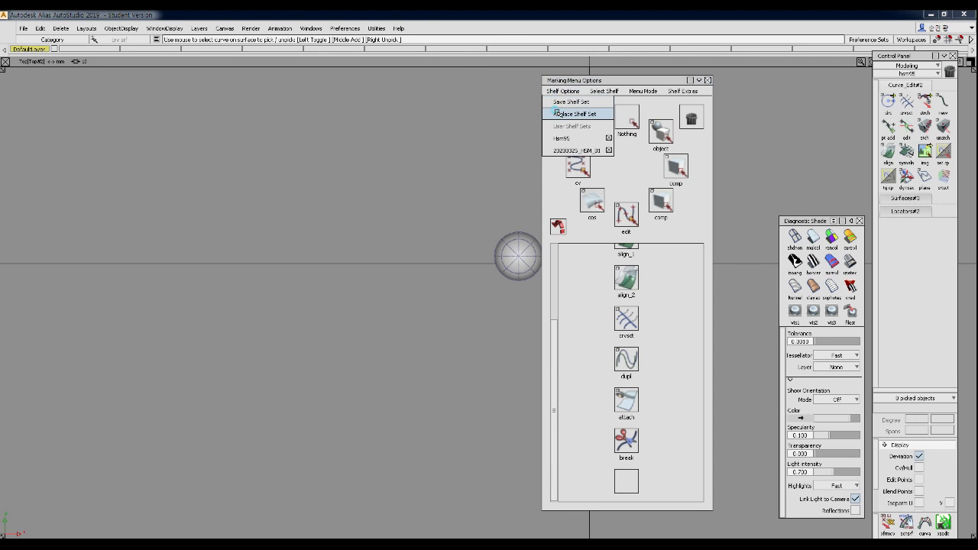
click(558, 113)
click(396, 213)
click(737, 483)
click(709, 80)
Step: Try out the marking menus in the viewport and switch to the Left view showing the sphere
mouse_move(339, 221)
ctrl+shift+right_down()
mouse_move(315, 210)
mouse_move(376, 222)
ctrl+shift+right_up()
alt+shift+right_drag(409, 285, 279, 373)
alt+shift+middle_drag(554, 293, 430, 266)
alt+shift+right_drag(395, 332, 424, 252)
ctrl+shift+right_click(418, 252)
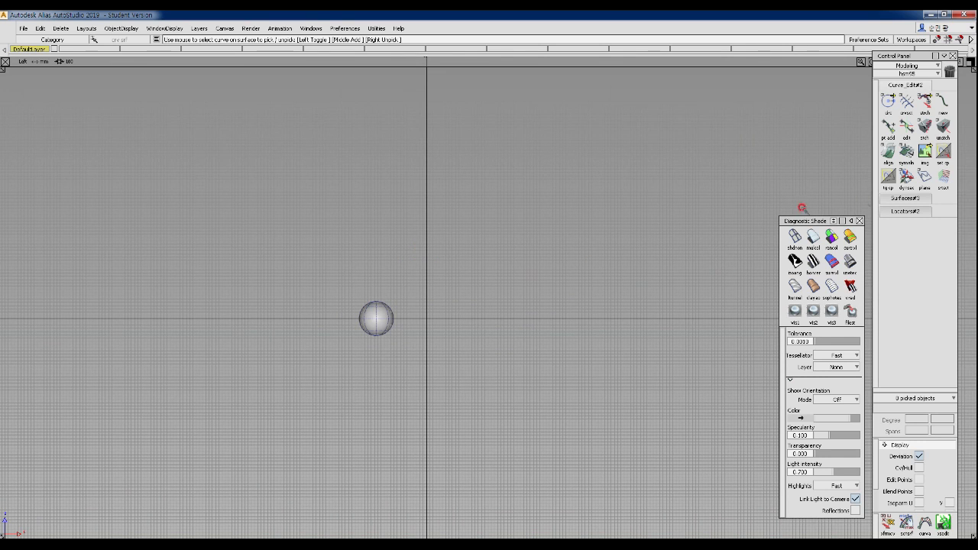
Step: Expand the Surfaces#2 shelf and load the hsm95.scm shelf set into the Control Panel
click(905, 196)
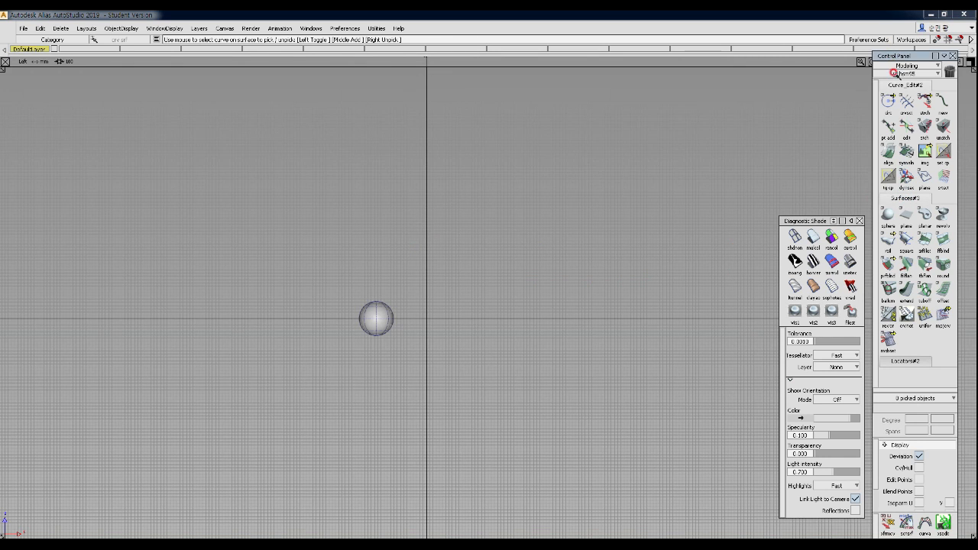
click(900, 74)
click(884, 120)
click(394, 191)
click(748, 492)
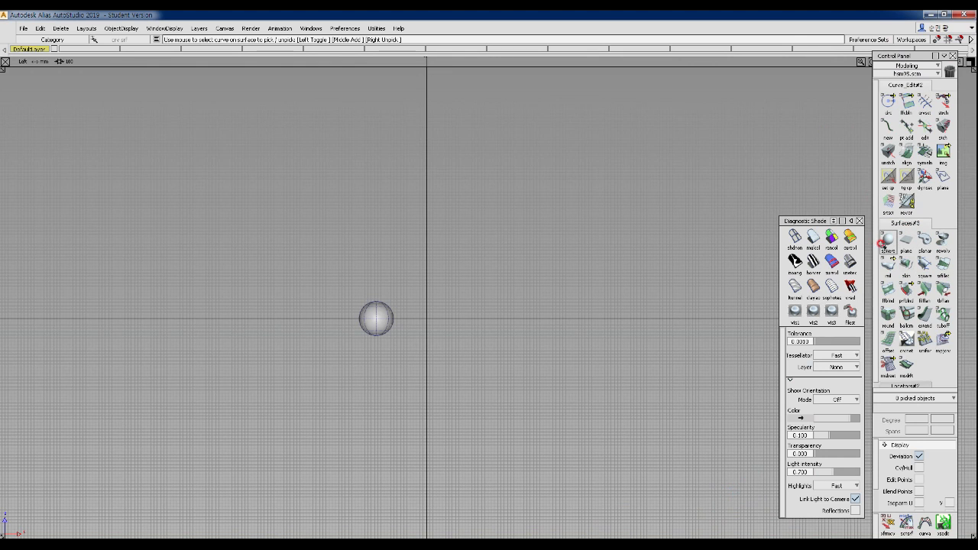
Step: Open the tool Palette, place it at the opposite side of the viewport from the Control Panel, and expand its Surfaces section
click(311, 28)
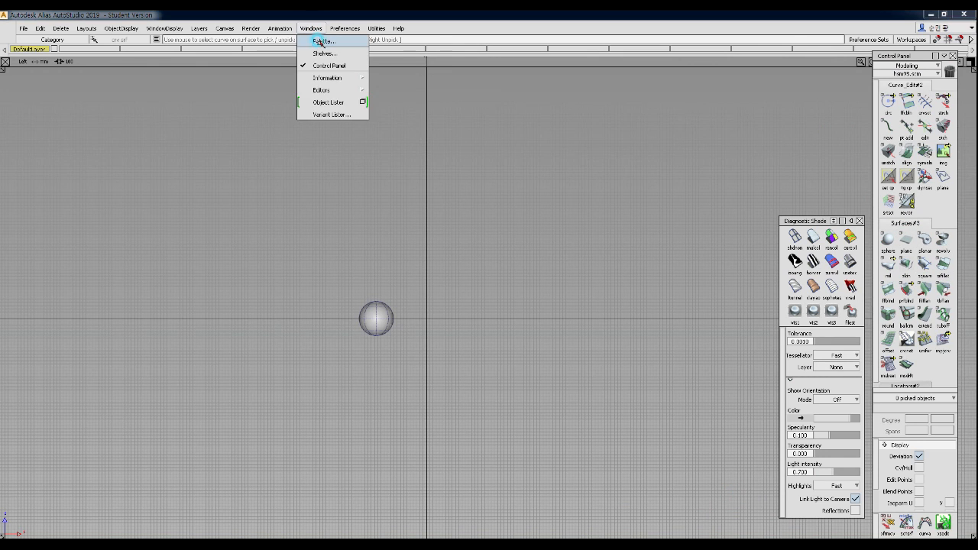
click(321, 42)
drag(298, 76, 98, 79)
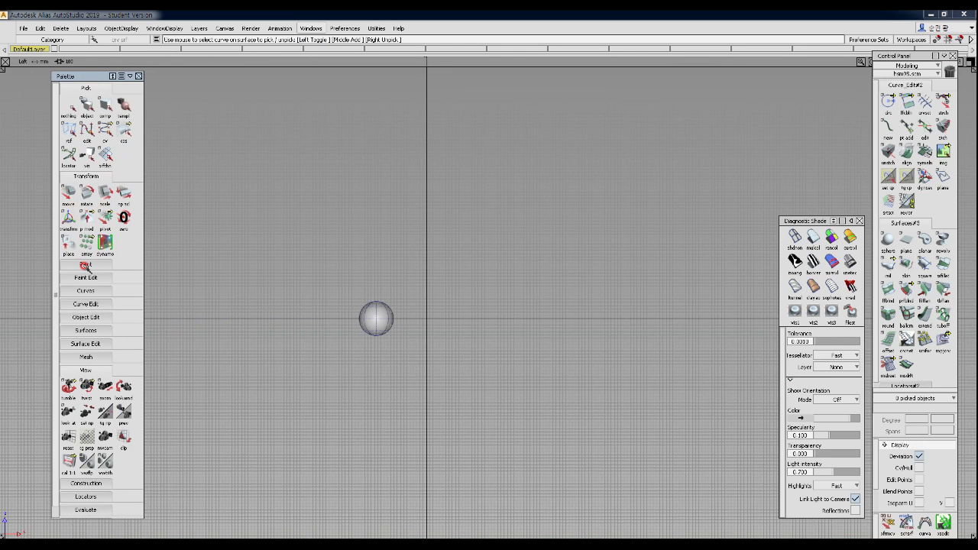
click(92, 318)
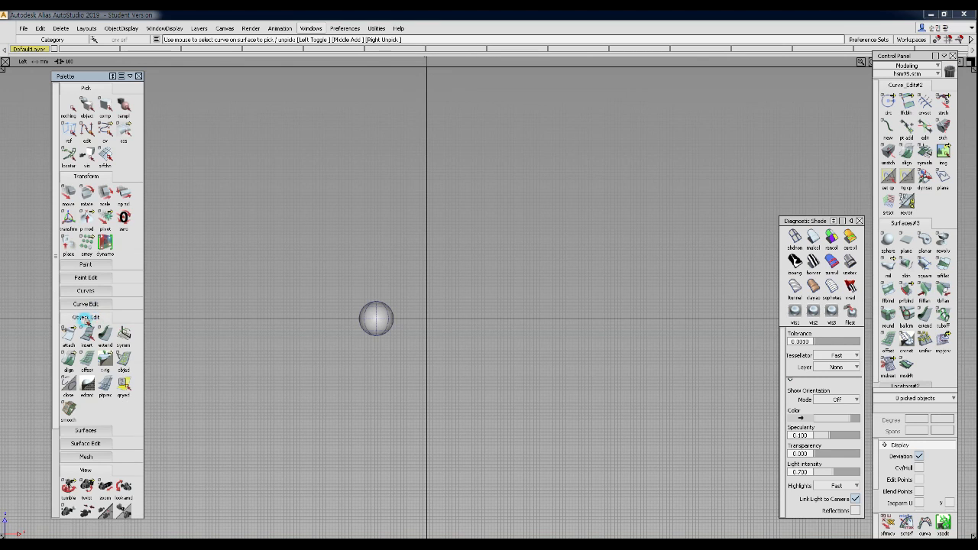
click(85, 318)
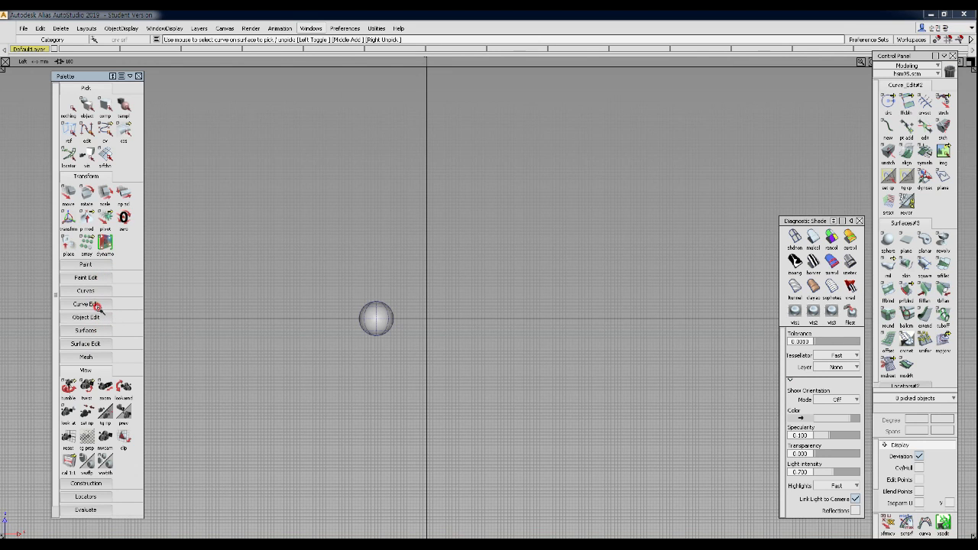
click(96, 330)
Step: Place a cube primitive above and beside the sphere in the Left view and center its pivot
click(68, 346)
drag(68, 346, 161, 346)
click(287, 245)
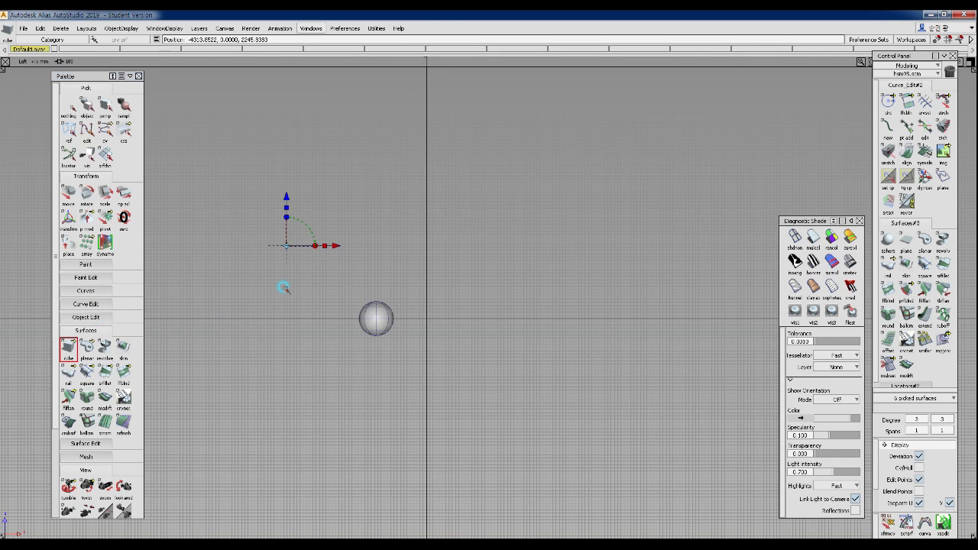
ctrl+shift+right_drag(262, 284, 277, 291)
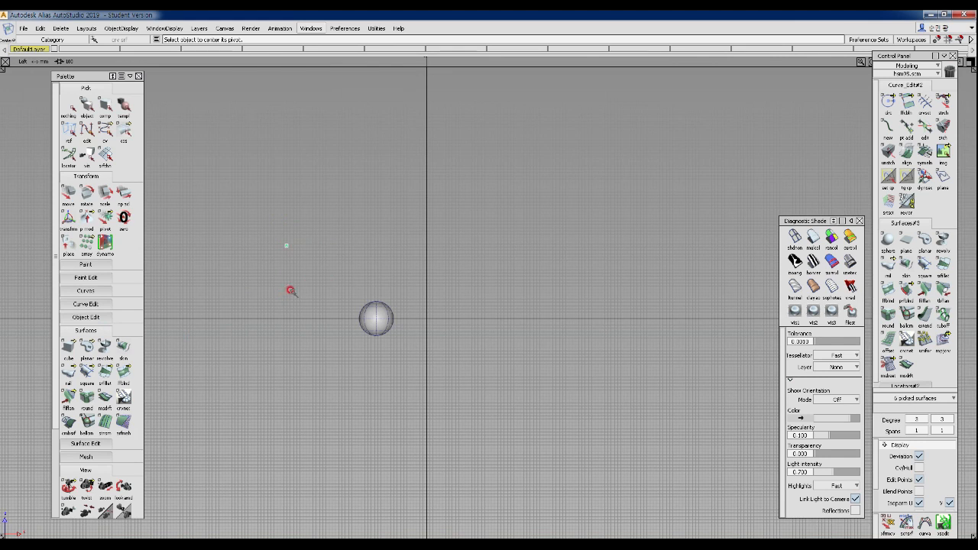
Step: Pick the cube, scale it up to clearly larger than the sphere, and clear the selection
ctrl+shift+drag(378, 293, 377, 271)
ctrl+shift+drag(262, 235, 293, 273)
ctrl+shift+right_drag(291, 283, 332, 284)
drag(331, 284, 609, 242)
ctrl+shift+drag(474, 300, 471, 242)
alt+shift+right_drag(463, 243, 417, 250)
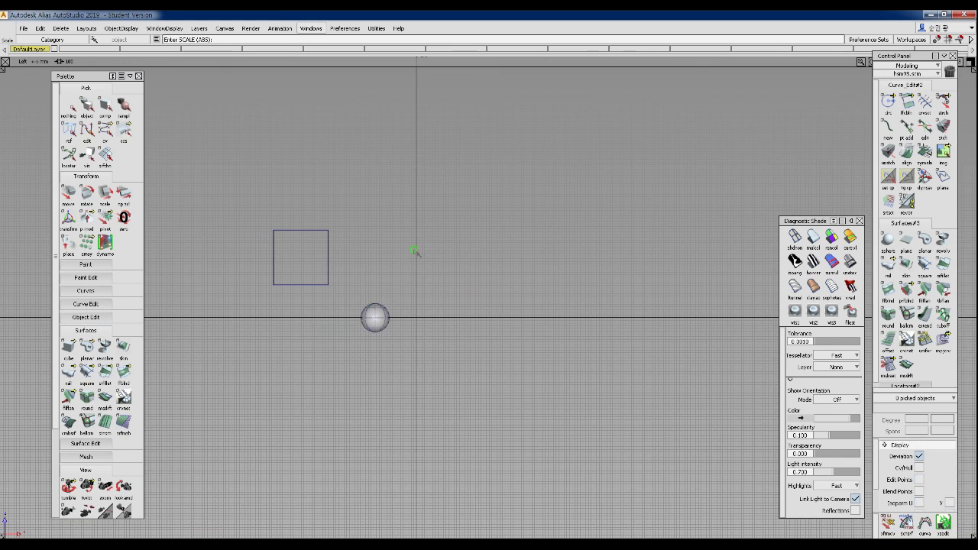
Step: Switch to the All Windows layout and apply multi-color diagnostic shading to the cube and sphere
click(86, 28)
mouse_move(99, 42)
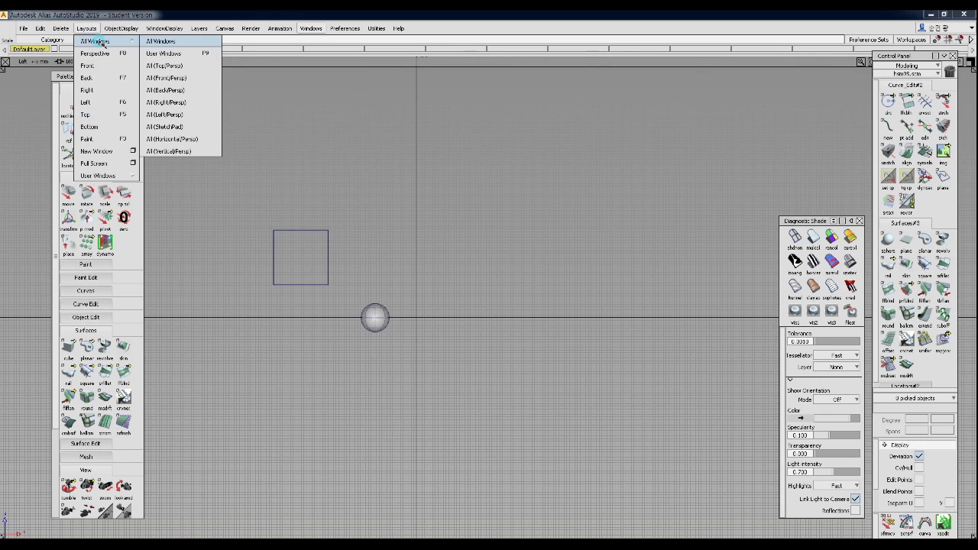
click(153, 41)
alt+shift+right_drag(384, 240, 325, 268)
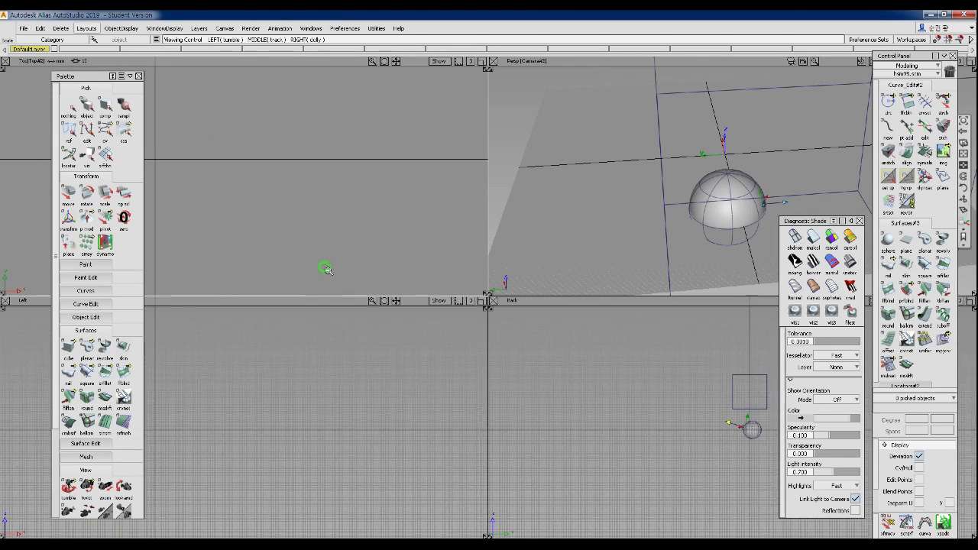
alt+shift+drag(629, 252, 674, 206)
alt+shift+right_drag(745, 172, 692, 178)
mouse_move(722, 182)
alt+shift+mouse_down()
mouse_move(720, 218)
mouse_move(753, 220)
alt+shift+mouse_up()
click(813, 238)
alt+shift+middle_drag(717, 200, 679, 199)
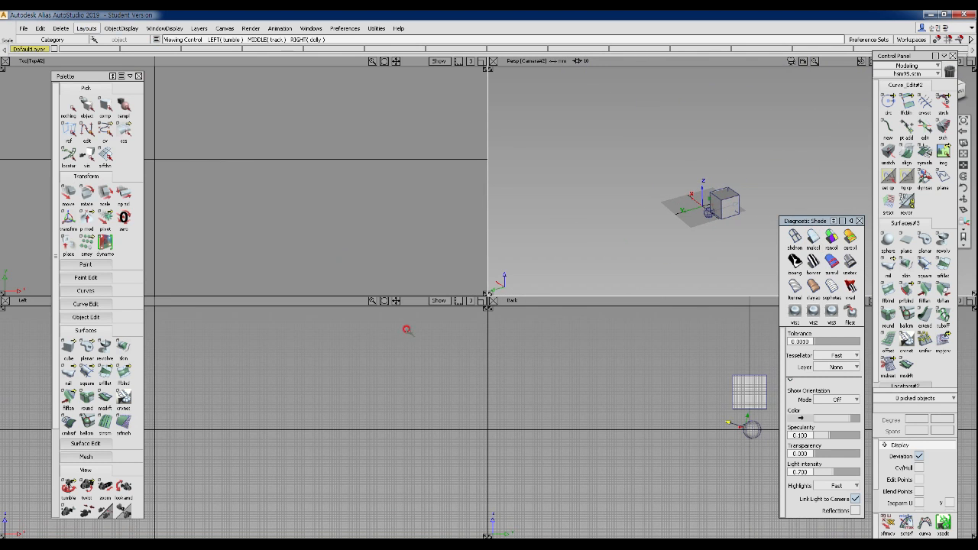
Step: Pick the cube in the Left view and duplicate it with copy and paste
alt+shift+middle_drag(408, 331, 567, 316)
alt+shift+middle_drag(246, 378, 296, 381)
ctrl+shift+drag(279, 354, 277, 384)
mouse_move(264, 361)
mouse_down()
mouse_move(314, 401)
mouse_move(323, 393)
mouse_up()
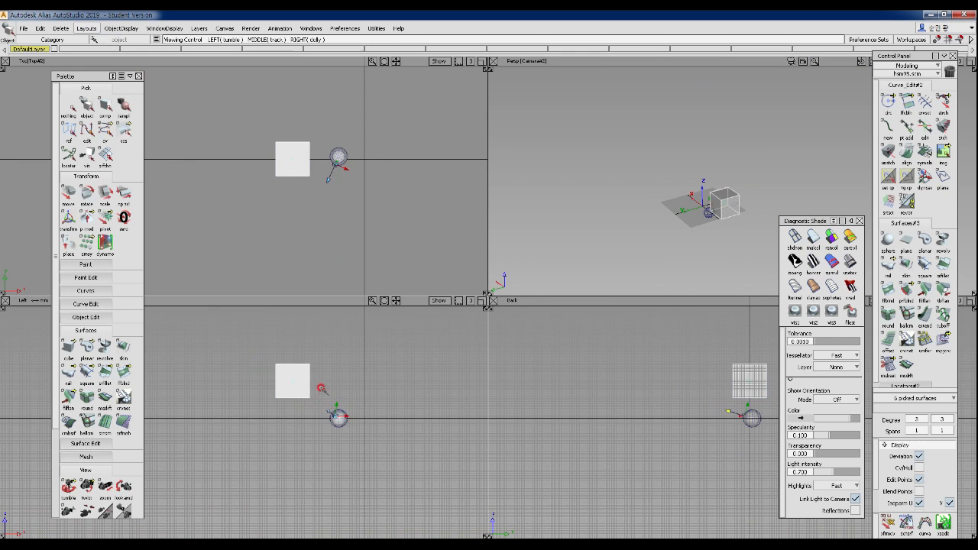
alt+shift+middle_drag(323, 393, 292, 388)
key(ctrl+c)
key(ctrl+v)
Step: Move the copied cube sideways in the Left view until it sits flush against the original cube
ctrl+shift+right_drag(297, 381, 303, 361)
drag(302, 360, 349, 358)
alt+shift+right_drag(338, 422, 256, 351)
alt+shift+middle_drag(256, 351, 348, 429)
alt+shift+right_drag(348, 429, 290, 453)
middle_drag(290, 457, 277, 457)
alt+shift+middle_drag(277, 408, 317, 465)
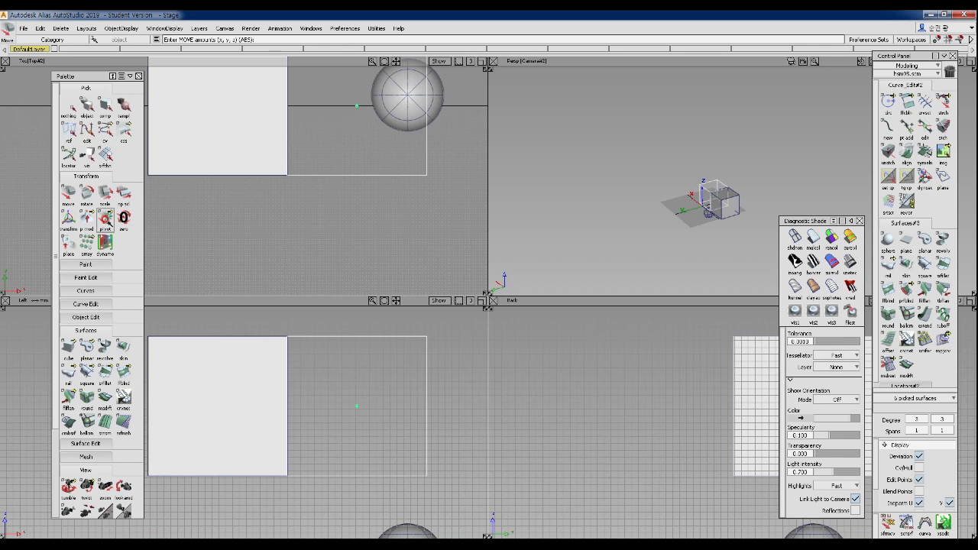
Step: Maximize the perspective view and move the copied cube up and away from the original along its axes
ctrl+shift+right_drag(616, 187, 640, 177)
scroll(540, 341, up, 5)
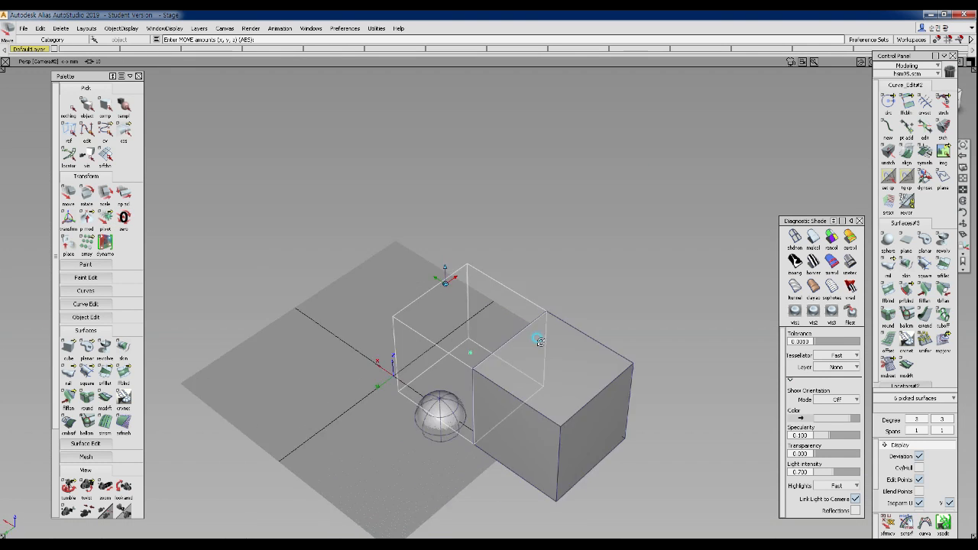
alt+shift+drag(539, 341, 592, 314)
right_drag(461, 308, 517, 207)
middle_drag(517, 207, 350, 215)
drag(450, 245, 263, 227)
alt+shift+middle_drag(313, 248, 317, 251)
alt+shift+drag(321, 256, 463, 255)
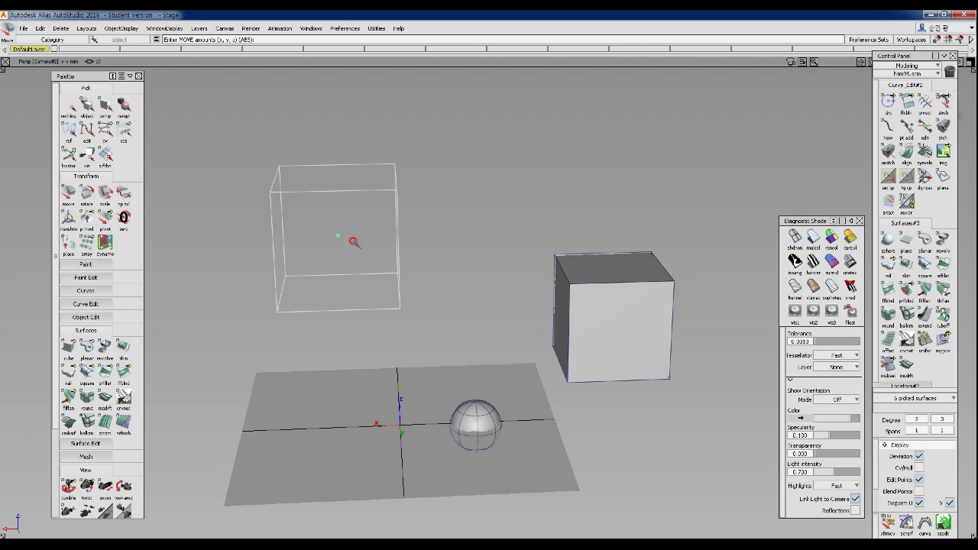
Step: Try rotating the copied cube about its axes in the perspective view and undo the last change
alt+shift+drag(448, 262, 334, 283)
ctrl+shift+drag(463, 186, 464, 207)
right_drag(498, 198, 408, 279)
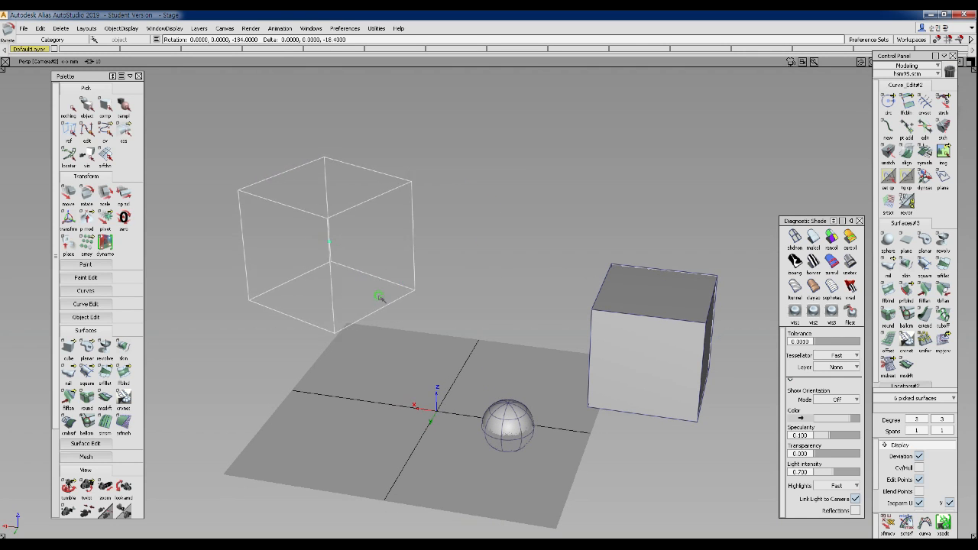
right_drag(498, 212, 432, 284)
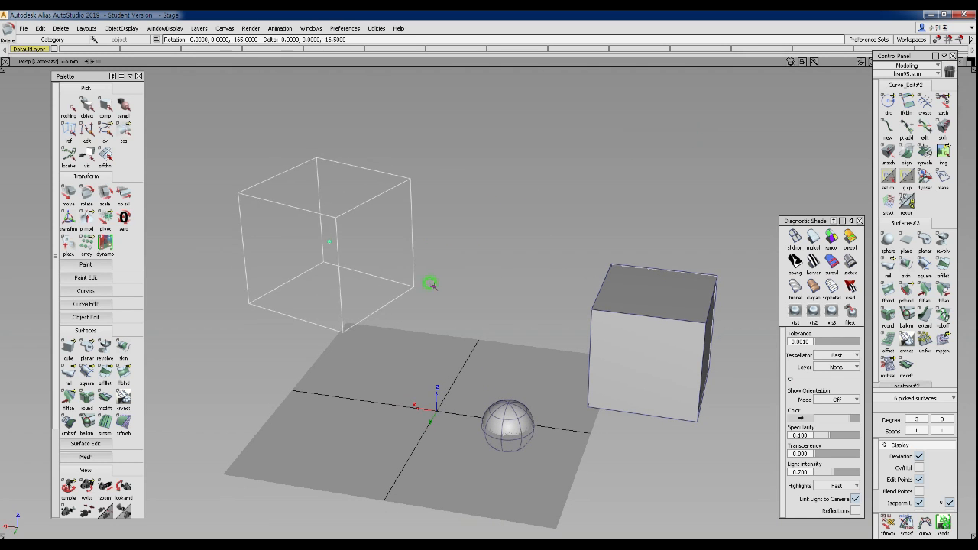
right_drag(402, 250, 238, 298)
right_drag(418, 228, 487, 203)
middle_drag(487, 202, 446, 210)
drag(446, 209, 440, 283)
key(ctrl+z)
Step: Move the copied cube so that its center pivot snaps onto a top corner of the original cube
mouse_move(441, 297)
ctrl+shift+right_down()
mouse_move(456, 201)
mouse_move(441, 252)
ctrl+shift+right_up()
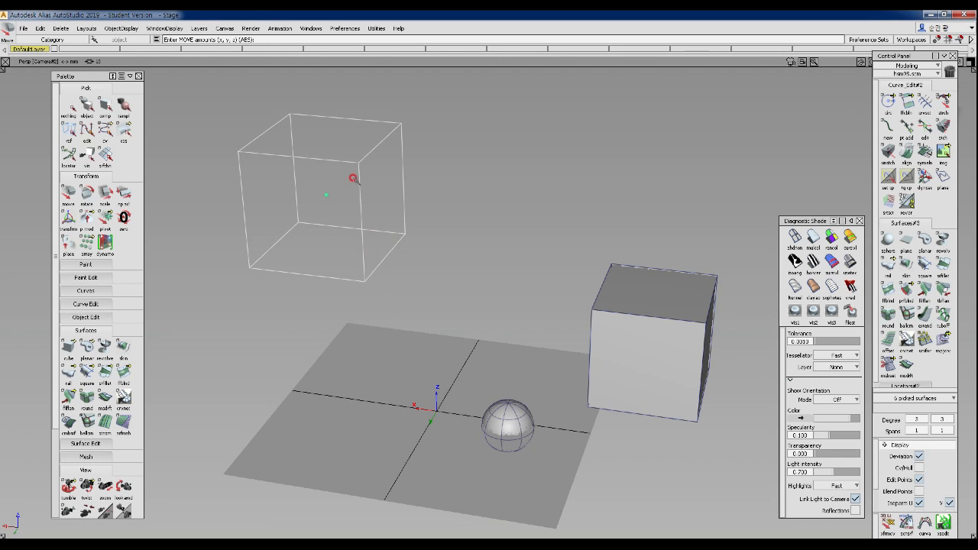
alt+shift+drag(600, 304, 791, 273)
ctrl+shift+right_drag(469, 237, 468, 195)
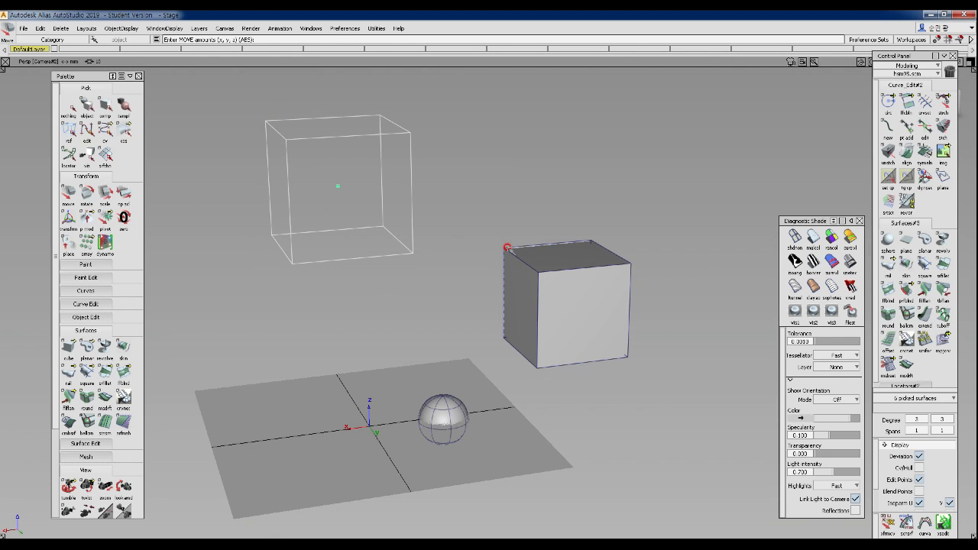
ctrl+click(507, 250)
alt+shift+right_drag(319, 153, 482, 284)
mouse_move(481, 284)
alt+shift+mouse_down()
mouse_move(524, 316)
mouse_move(633, 328)
alt+shift+mouse_up()
alt+shift+middle_drag(633, 328, 569, 249)
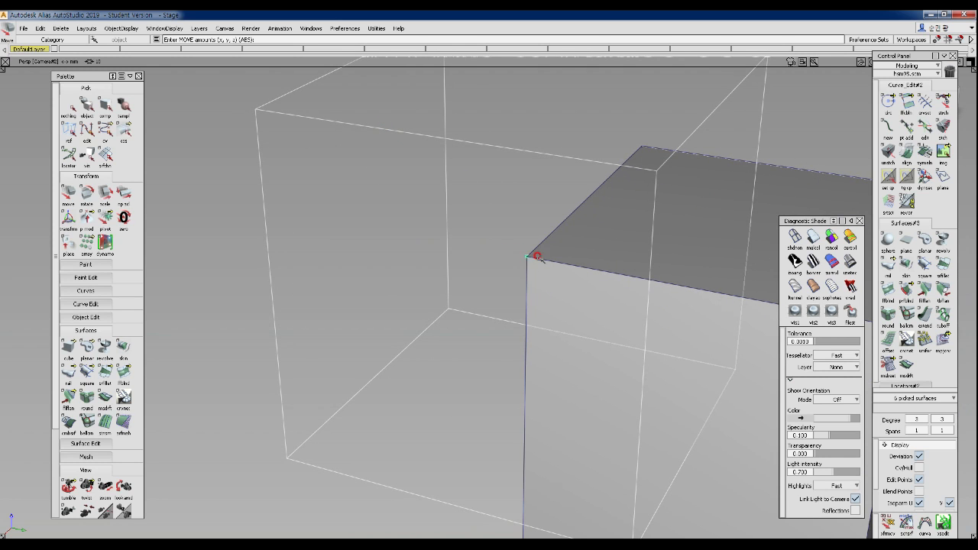
alt+shift+right_drag(525, 257, 528, 307)
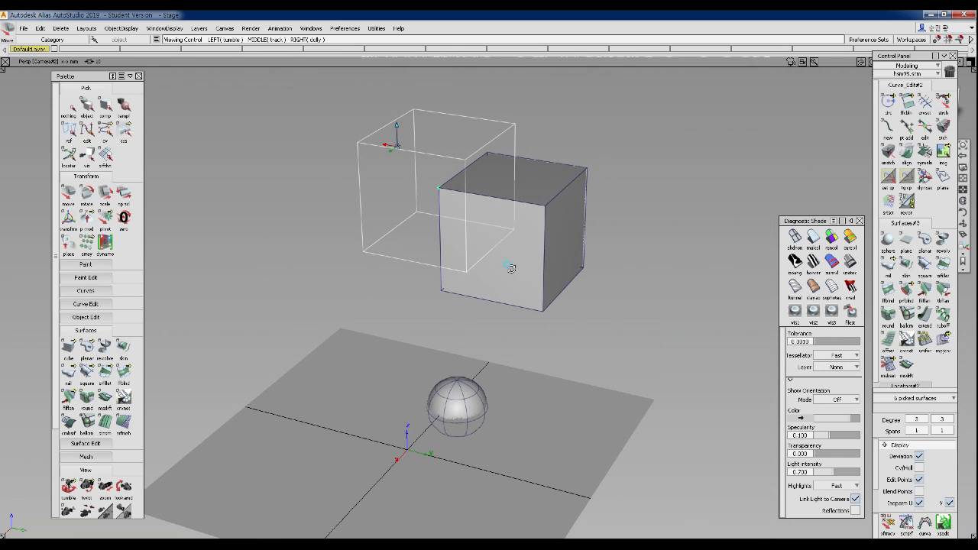
Step: Set the copied cube's pivot at its top corner and snap it onto the matching corner of the original cube
alt+shift+drag(512, 269, 419, 212)
alt+shift+middle_drag(420, 220, 419, 238)
ctrl+shift+middle_drag(427, 199, 440, 192)
ctrl+alt+drag(427, 187, 302, 132)
alt+shift+drag(362, 148, 339, 160)
ctrl+alt+drag(484, 218, 299, 125)
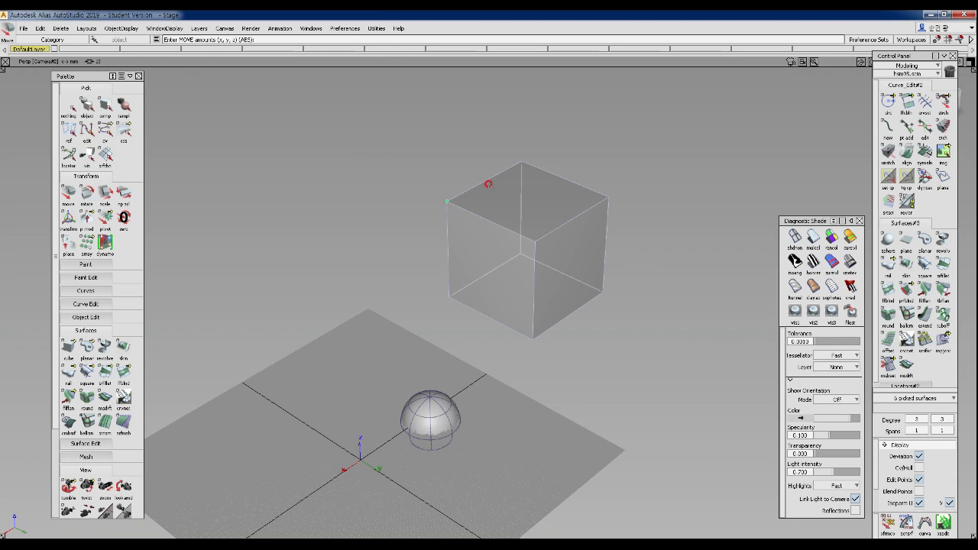
Step: Snap the copied cube to the original's other top corners and apply multi-color diagnostic shading to it
drag(471, 204, 698, 332)
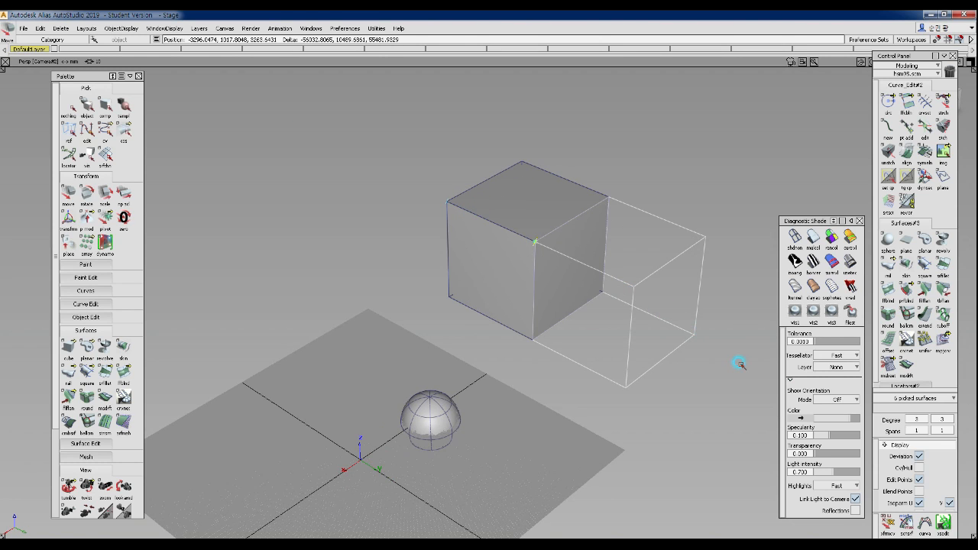
drag(579, 186, 683, 234)
ctrl+alt+drag(609, 206, 612, 127)
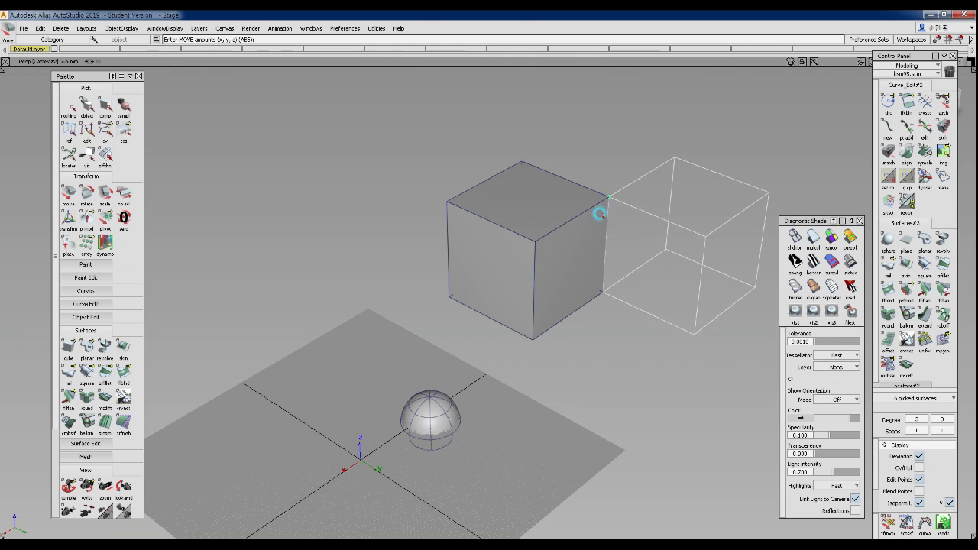
alt+shift+middle_drag(765, 223, 727, 232)
click(813, 239)
alt+shift+drag(655, 260, 585, 278)
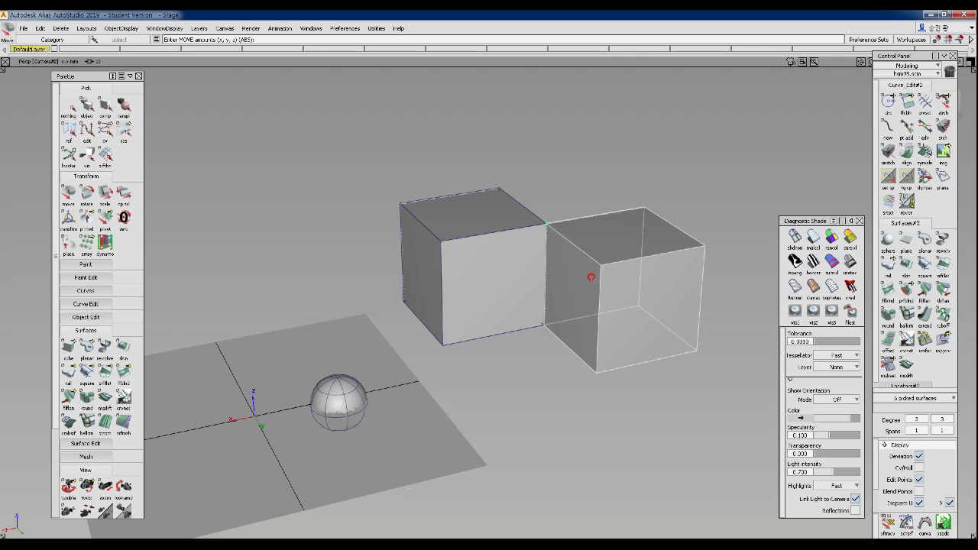
Step: Move the shaded copy well away from the original cube along its axes
mouse_move(571, 377)
ctrl+shift+right_down()
mouse_move(575, 334)
mouse_move(547, 364)
mouse_move(551, 321)
ctrl+shift+right_up()
middle_drag(560, 333, 737, 343)
drag(737, 343, 403, 379)
middle_drag(402, 378, 752, 353)
alt+shift+right_drag(344, 353, 260, 370)
alt+shift+drag(367, 374, 764, 363)
alt+shift+middle_drag(276, 384, 624, 283)
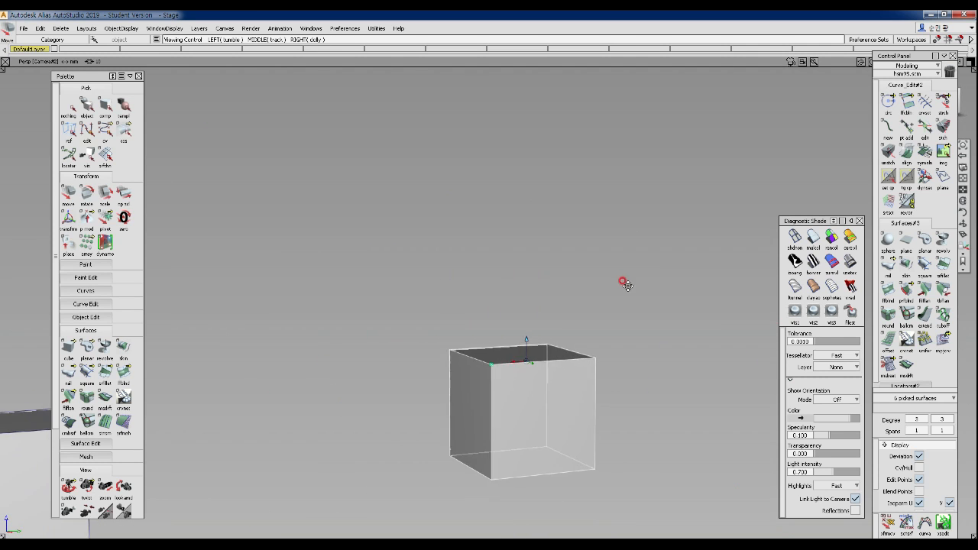
alt+shift+right_drag(625, 284, 528, 345)
alt+shift+drag(490, 360, 351, 432)
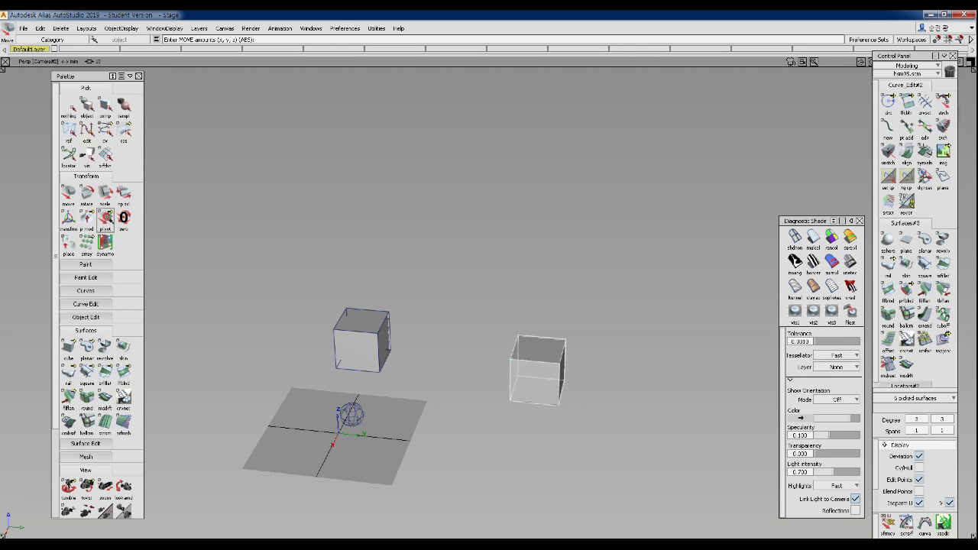
mouse_move(442, 290)
alt+shift+mouse_down()
mouse_move(362, 377)
mouse_move(351, 375)
alt+shift+mouse_up()
Step: Clear the selection and turn off the diagnostic shading so all objects display as wireframes
ctrl+shift+drag(480, 411, 486, 323)
click(813, 238)
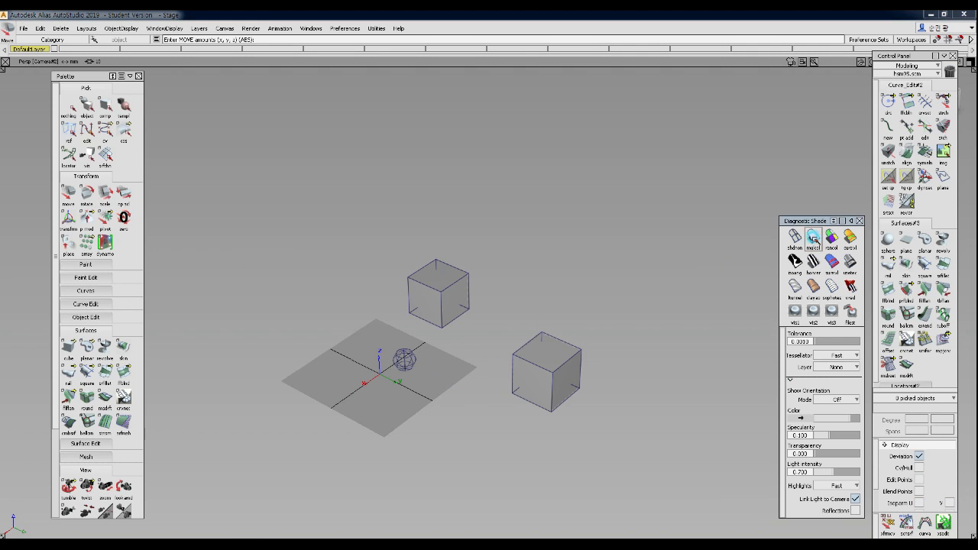
click(795, 238)
alt+shift+middle_drag(526, 269, 525, 262)
alt+shift+drag(525, 263, 496, 269)
Step: Pick the original cube above the ground grid as an object
ctrl+shift+drag(428, 243, 428, 286)
drag(415, 247, 427, 327)
alt+shift+click(405, 308)
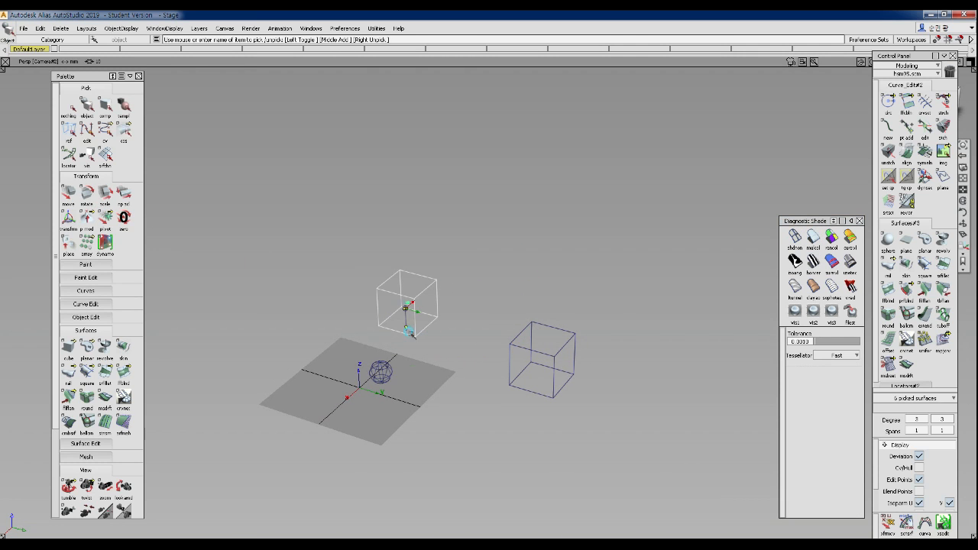
alt+shift+right_drag(405, 308, 422, 343)
alt+shift+drag(422, 343, 428, 270)
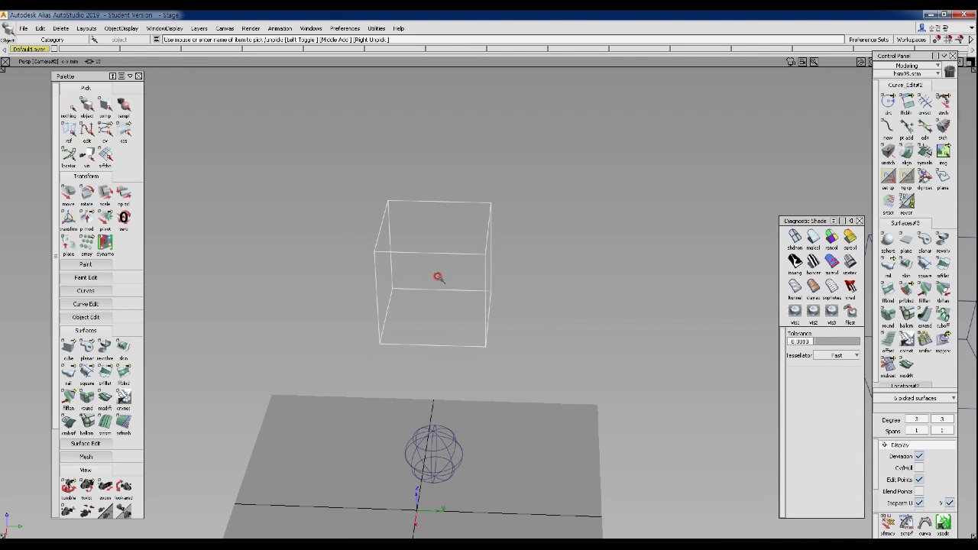
alt+shift+middle_drag(542, 302, 451, 276)
alt+shift+right_drag(451, 276, 426, 318)
Step: Clear the selection and pick both cubes together as objects
ctrl+shift+drag(443, 330, 445, 236)
ctrl+shift+drag(439, 228, 437, 273)
drag(440, 277, 495, 324)
alt+shift+right_drag(496, 326, 487, 301)
drag(378, 256, 421, 282)
alt+shift+drag(534, 302, 623, 324)
click(643, 308)
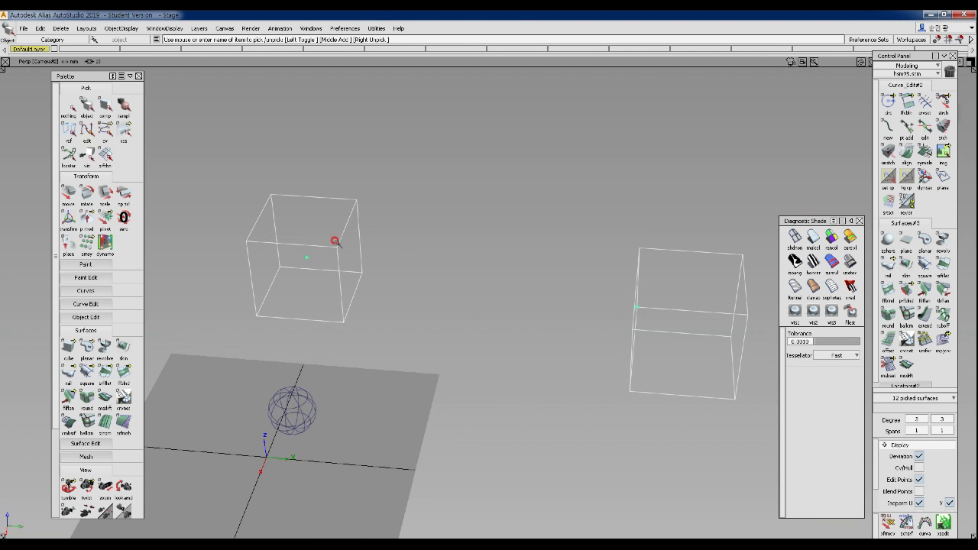
Step: Use the Center Pivot tool to return the copied cube's pivot from its corner to its center
alt+shift+drag(372, 286, 288, 240)
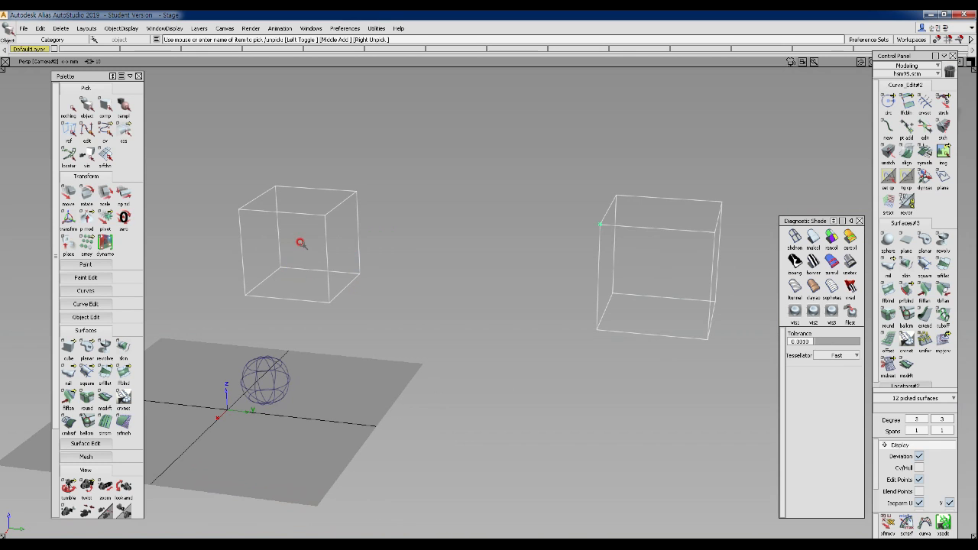
alt+shift+drag(543, 253, 531, 278)
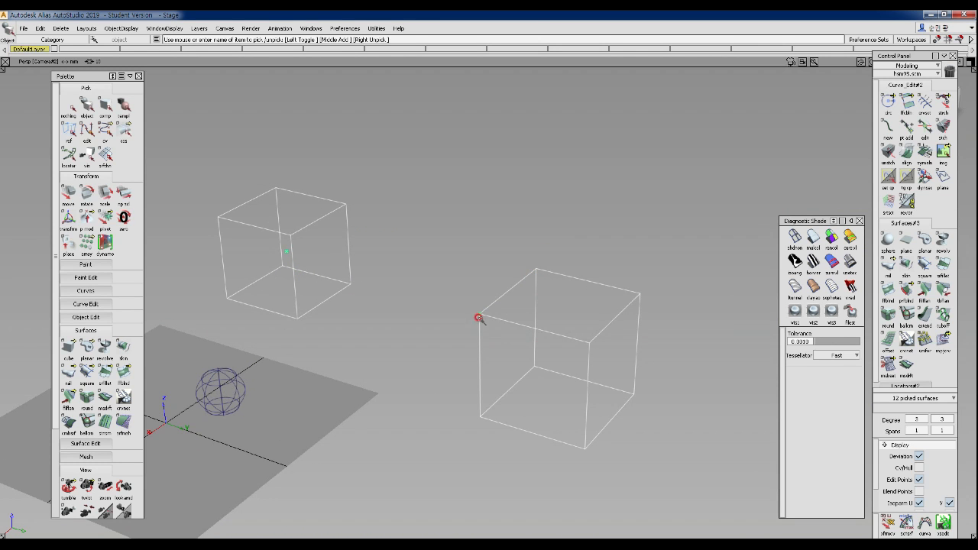
alt+shift+drag(555, 366, 601, 334)
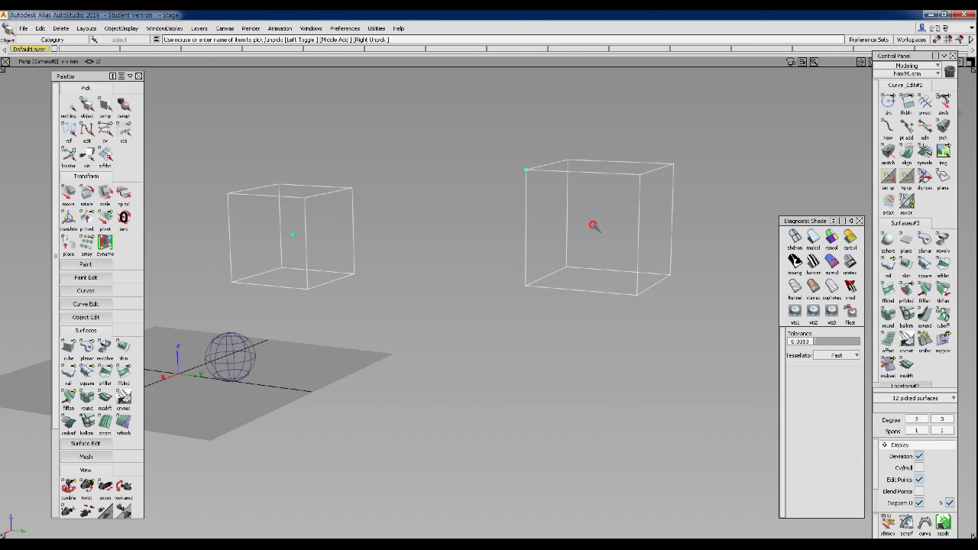
alt+shift+drag(583, 234, 563, 262)
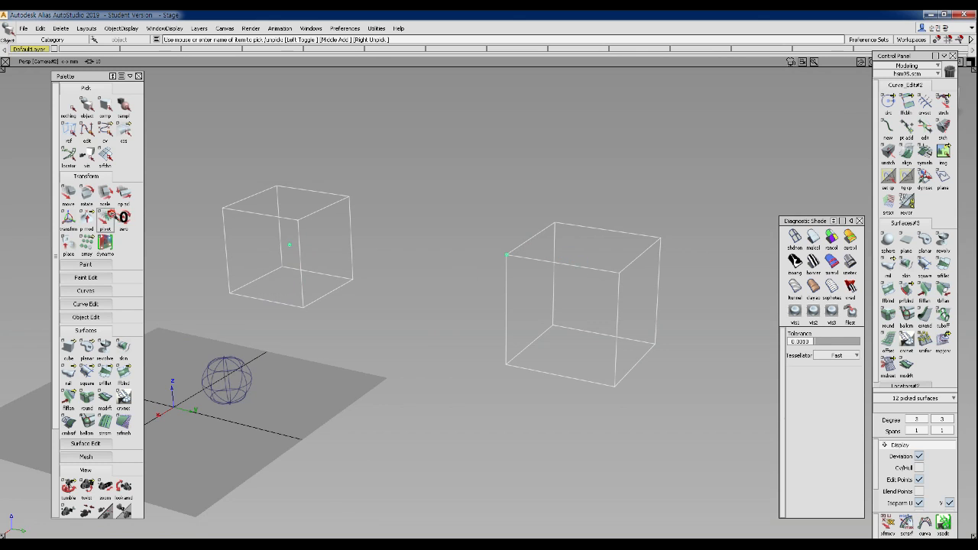
drag(106, 222, 142, 218)
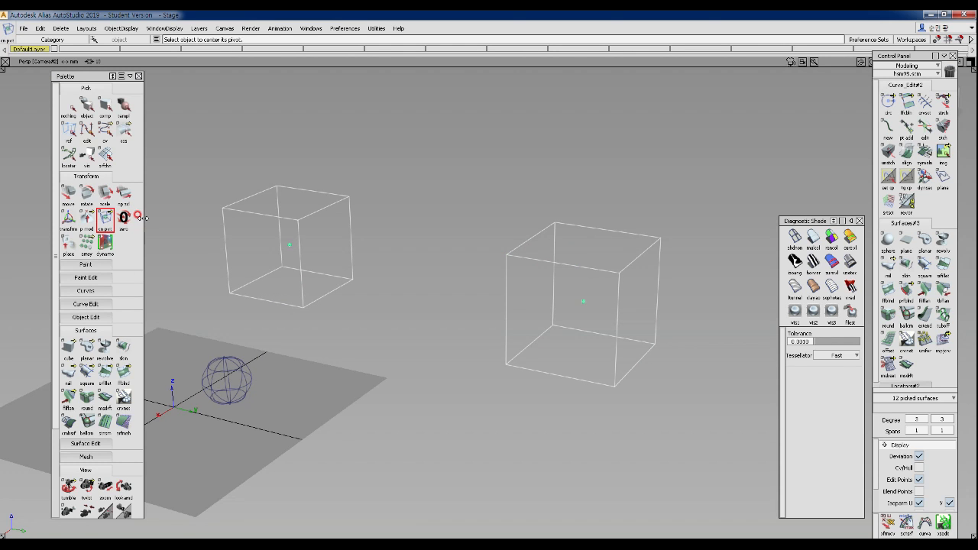
click(586, 301)
alt+shift+drag(454, 299, 536, 307)
alt+shift+middle_drag(536, 308, 510, 309)
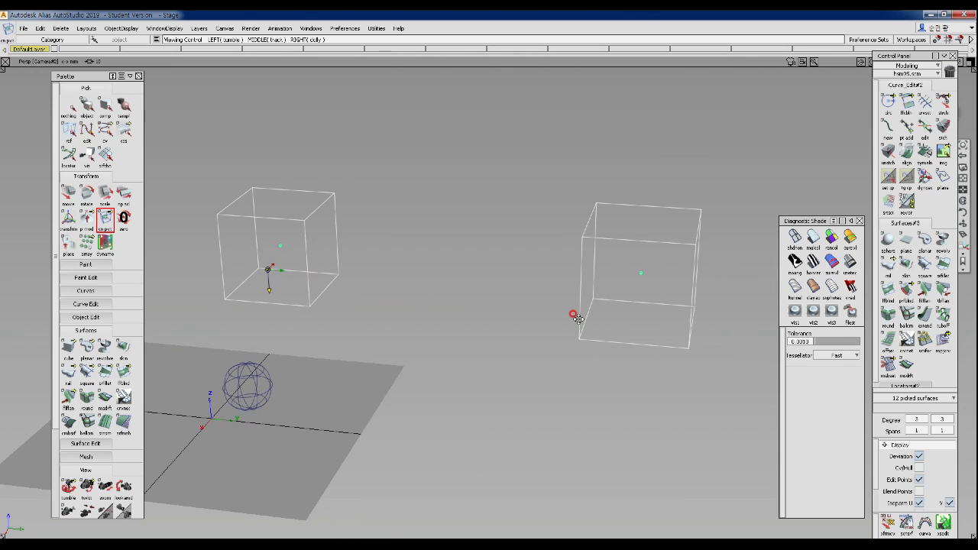
click(103, 220)
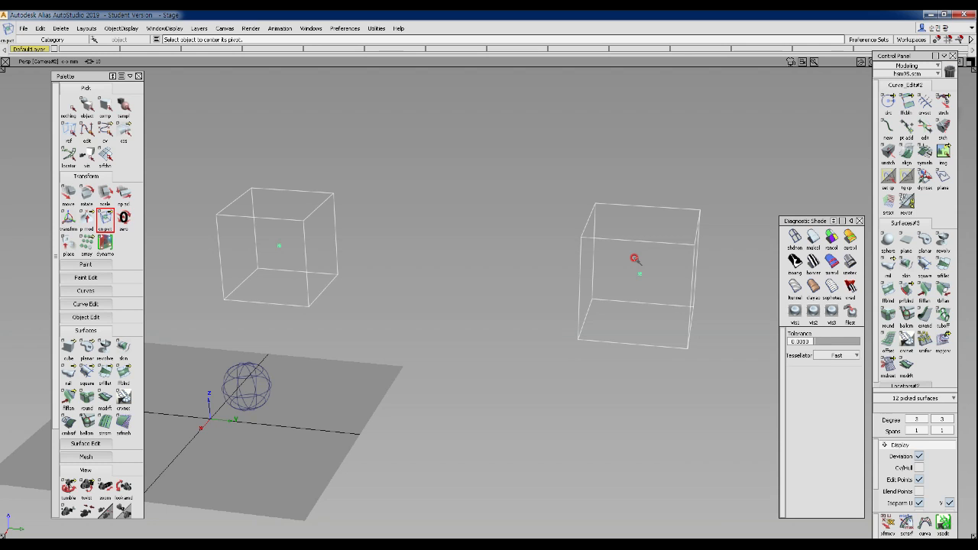
Step: Switch to curve picking and close the floating tool Palette
ctrl+shift+click(405, 181)
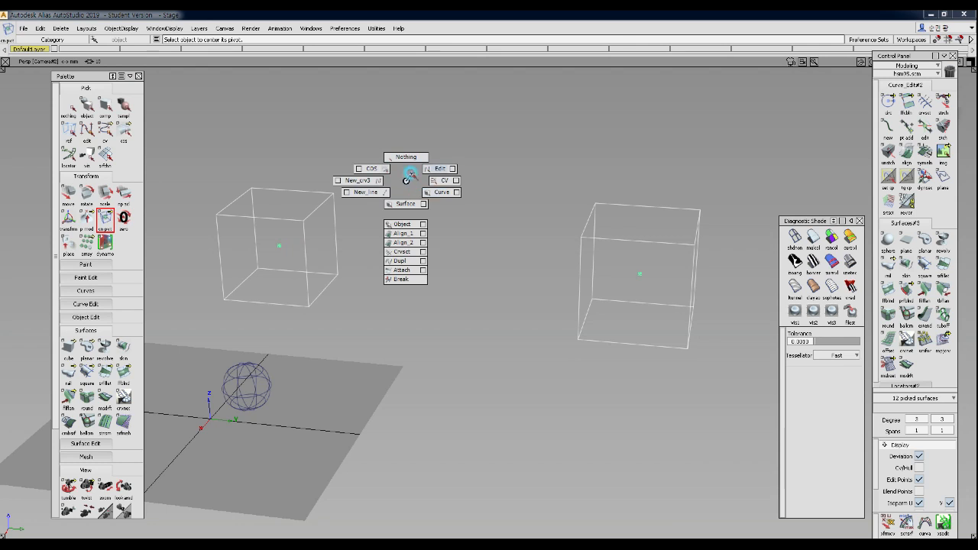
ctrl+shift+drag(412, 172, 413, 189)
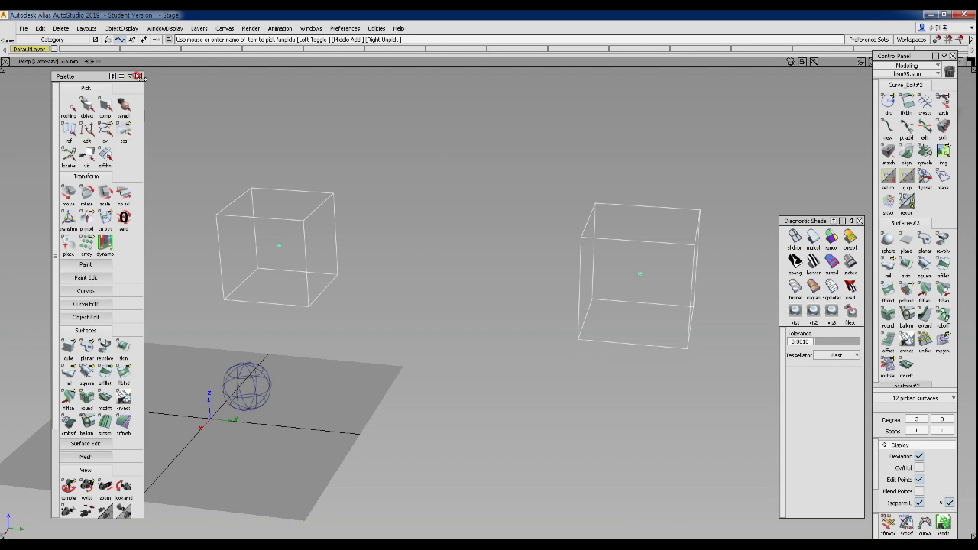
click(138, 77)
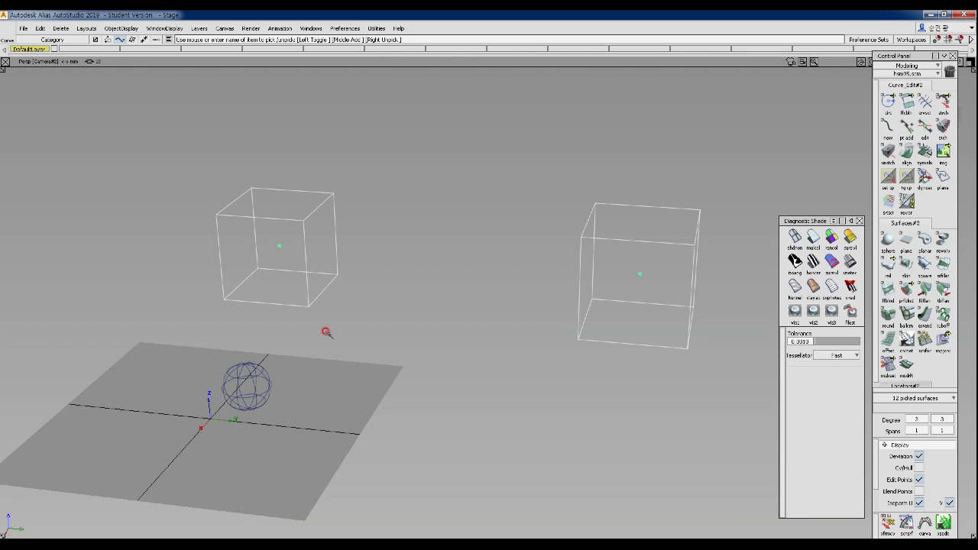
Step: Move only the copied cube onto the ground grid with grid snapping, placing it at -1570, 1730, 0
alt+shift+drag(378, 313, 555, 254)
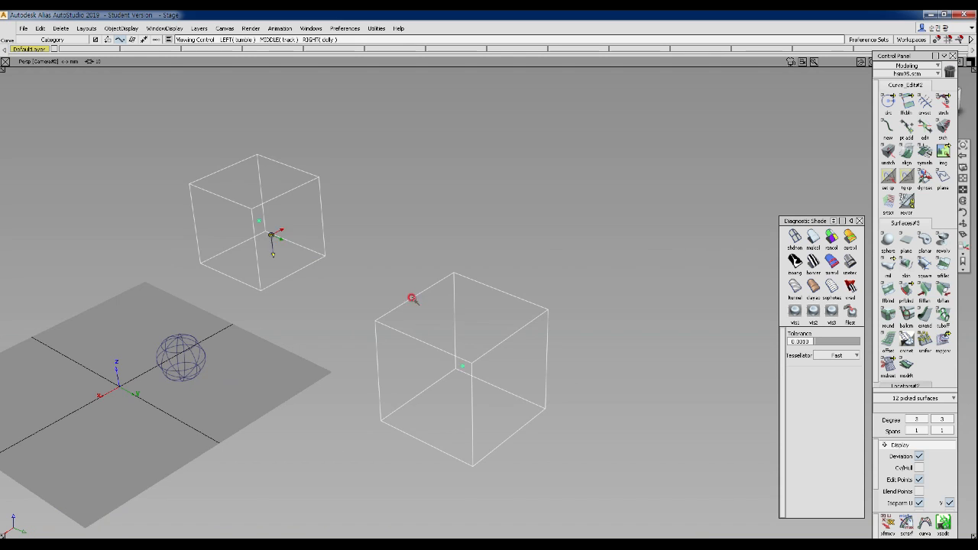
alt+shift+drag(410, 295, 441, 281)
click(438, 307)
ctrl+shift+middle_drag(281, 364, 281, 300)
alt+click(233, 361)
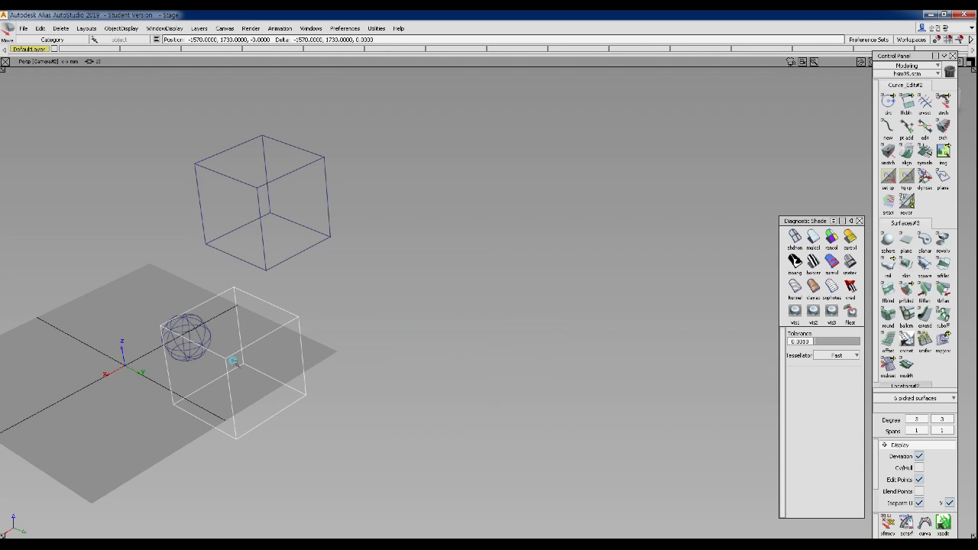
alt+shift+drag(203, 380, 417, 337)
alt+shift+right_drag(417, 337, 423, 316)
Step: Scale the copied cube down uniformly until it is much smaller than the sphere
ctrl+shift+middle_drag(371, 408, 467, 405)
drag(459, 428, 240, 461)
drag(489, 489, 361, 496)
alt+shift+click(447, 449)
alt+shift+right_drag(448, 451, 515, 406)
alt+shift+middle_drag(515, 406, 373, 279)
alt+shift+right_drag(373, 280, 433, 371)
alt+shift+drag(432, 372, 197, 391)
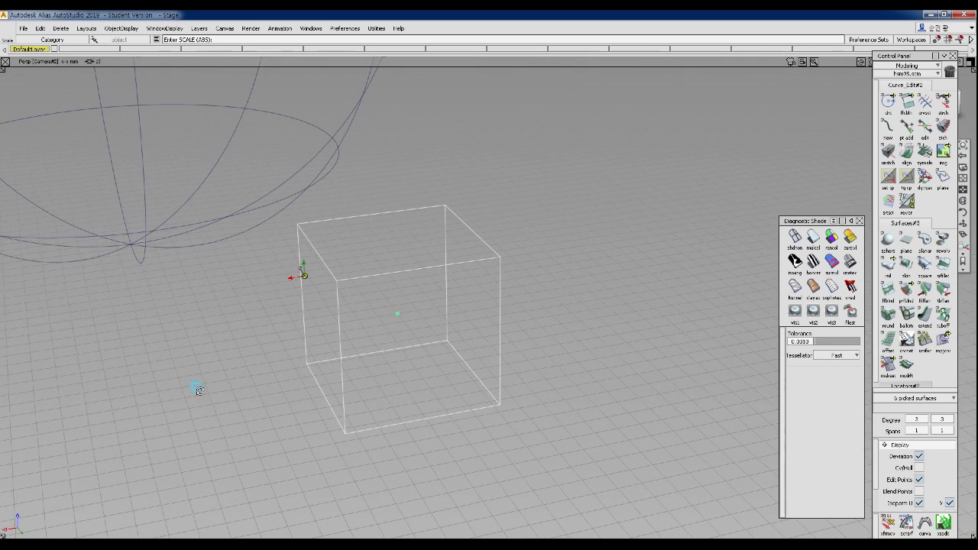
Step: Switch to the Left view, adjust the small cube's position there and pick it as an object
ctrl+shift+right_drag(230, 383, 339, 349)
alt+shift+middle_drag(485, 338, 301, 226)
mouse_move(430, 394)
alt+shift+right_down()
mouse_move(461, 389)
mouse_move(430, 412)
alt+shift+right_up()
ctrl+shift+middle_drag(515, 445, 516, 372)
right_drag(531, 408, 575, 184)
ctrl+shift+middle_drag(520, 210, 512, 268)
drag(513, 269, 637, 261)
ctrl+shift+drag(556, 340, 545, 279)
alt+shift+middle_drag(498, 277, 469, 349)
ctrl+shift+drag(441, 245, 600, 454)
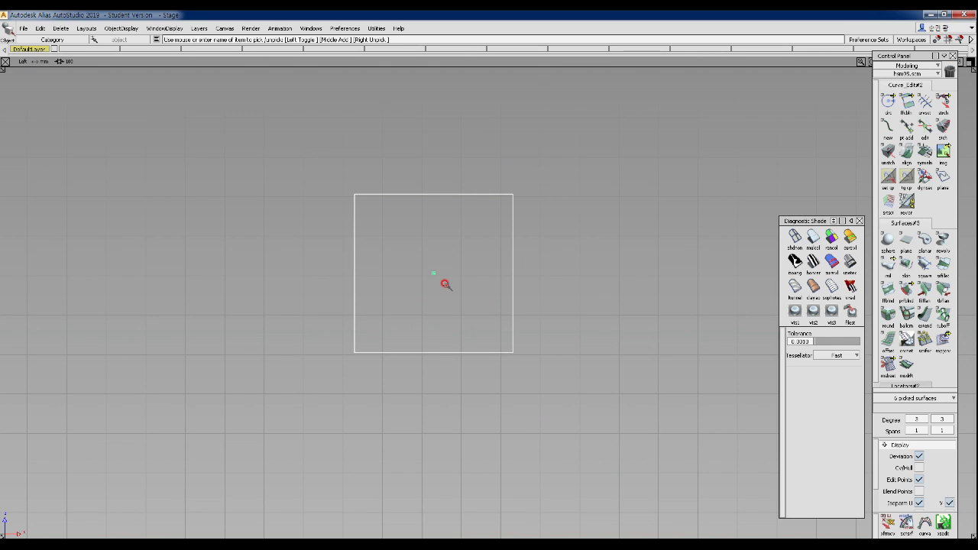
Step: Move the small cube freely and sideways in the Left view, away from its place on the grid
ctrl+shift+middle_drag(580, 309, 584, 260)
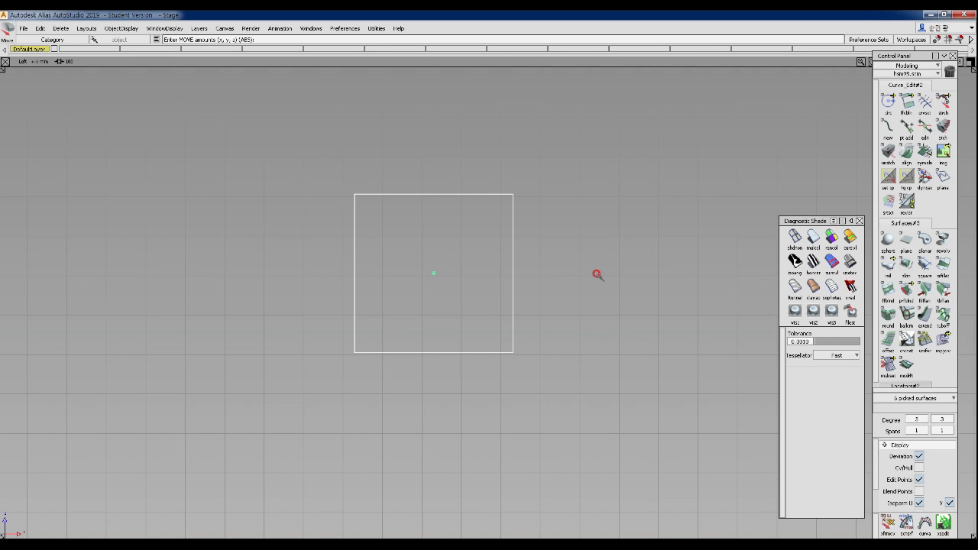
ctrl+shift+drag(525, 275, 537, 257)
drag(566, 245, 156, 402)
ctrl+shift+drag(563, 327, 568, 279)
drag(565, 289, 404, 277)
Step: Return to the perspective view and examine the small cube's position relative to the large cube and sphere
click(574, 240)
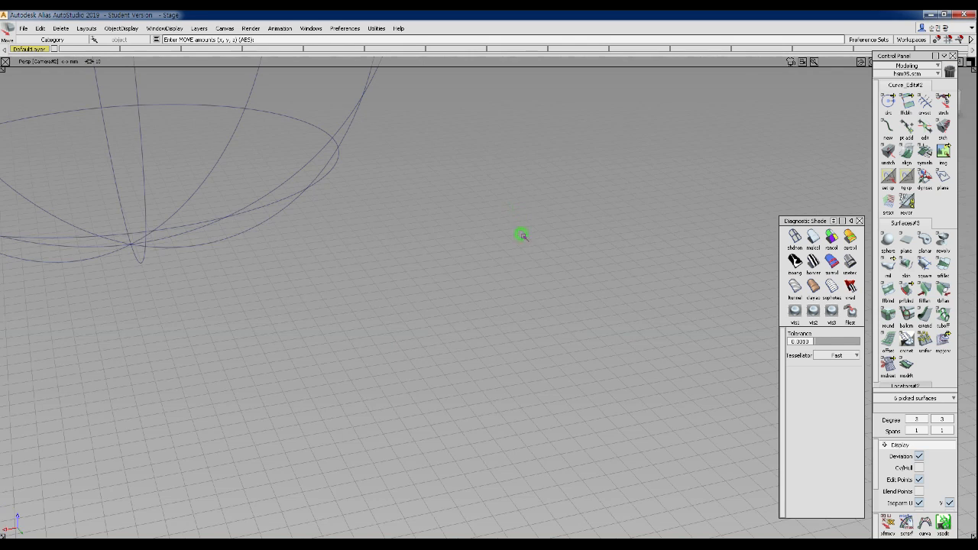
click(303, 149)
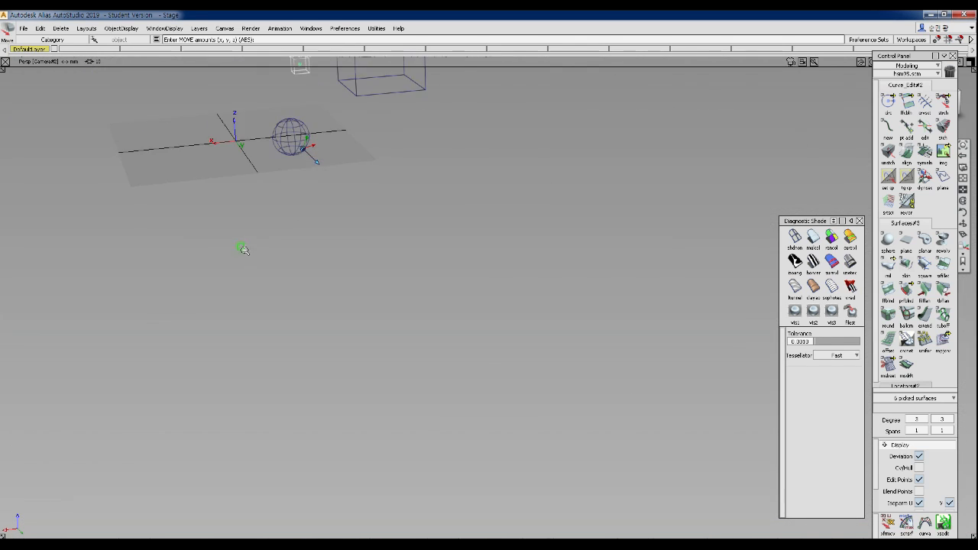
alt+shift+drag(240, 247, 401, 336)
alt+shift+right_drag(382, 148, 418, 145)
alt+shift+middle_drag(419, 145, 478, 249)
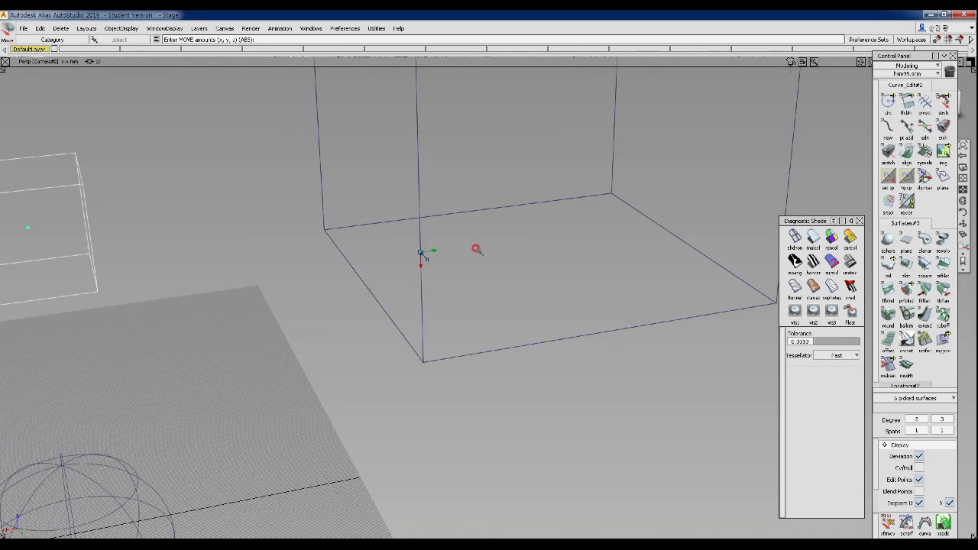
alt+shift+right_drag(477, 249, 445, 277)
alt+shift+drag(446, 277, 456, 214)
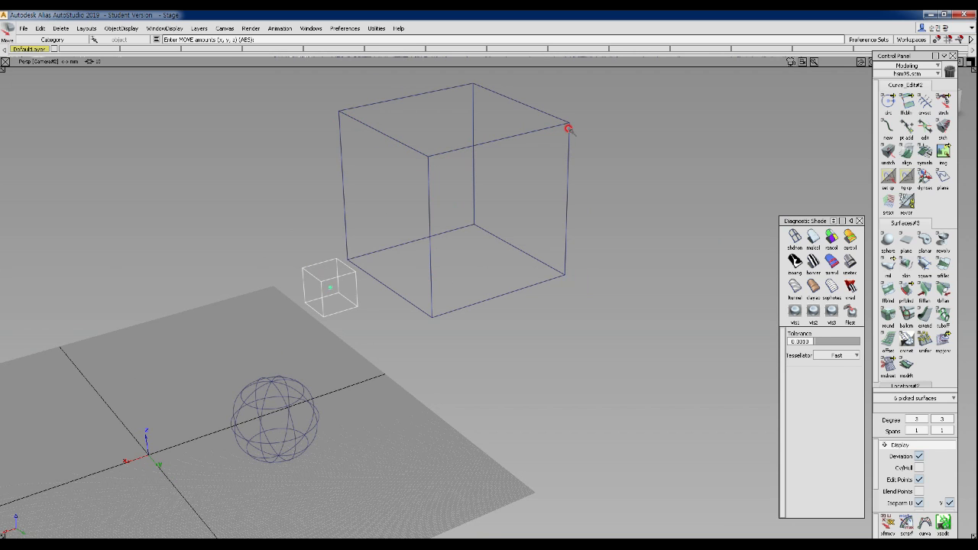
Step: Activate Move for the small cube and look over the transform and object-picking marking menus
alt+shift+drag(412, 286, 380, 293)
alt+shift+right_drag(379, 293, 398, 282)
mouse_move(397, 282)
alt+shift+middle_down()
mouse_move(407, 312)
mouse_move(404, 284)
alt+shift+middle_up()
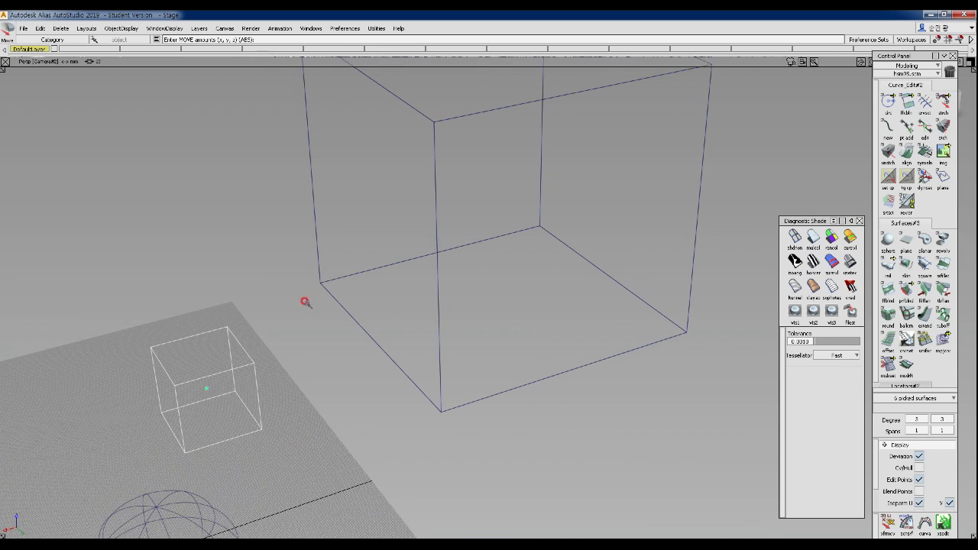
ctrl+shift+drag(297, 283, 295, 257)
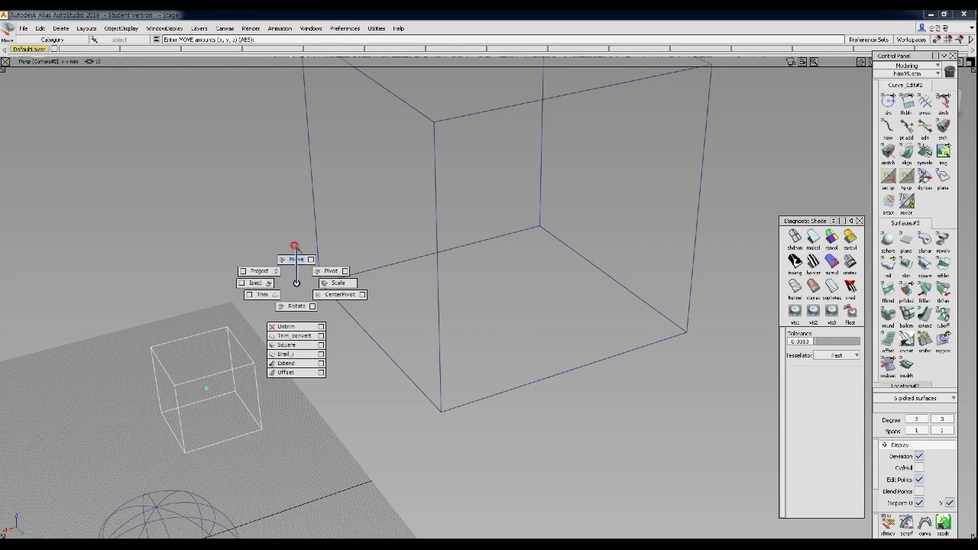
ctrl+shift+drag(294, 246, 300, 283)
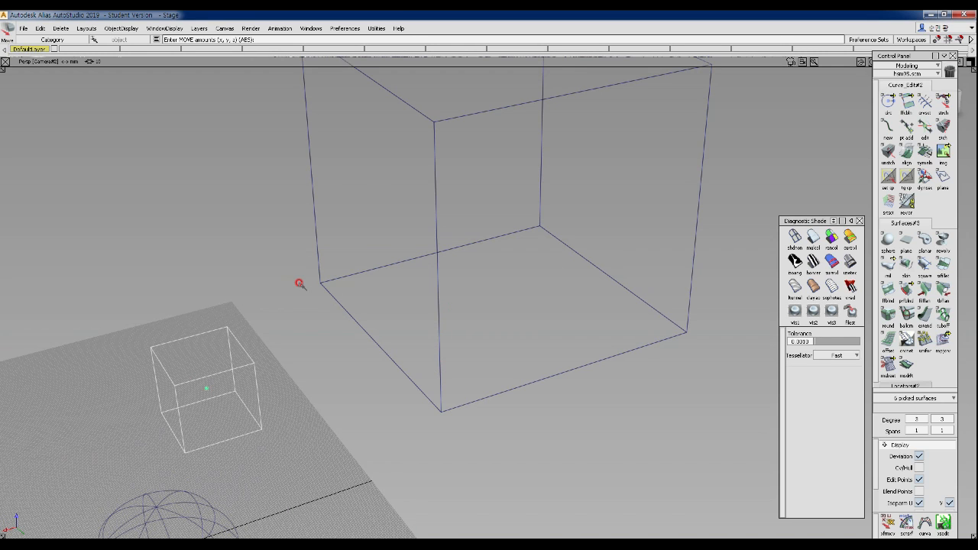
ctrl+shift+click(299, 283)
ctrl+shift+middle_click(301, 282)
ctrl+shift+right_click(303, 282)
ctrl+shift+click(303, 282)
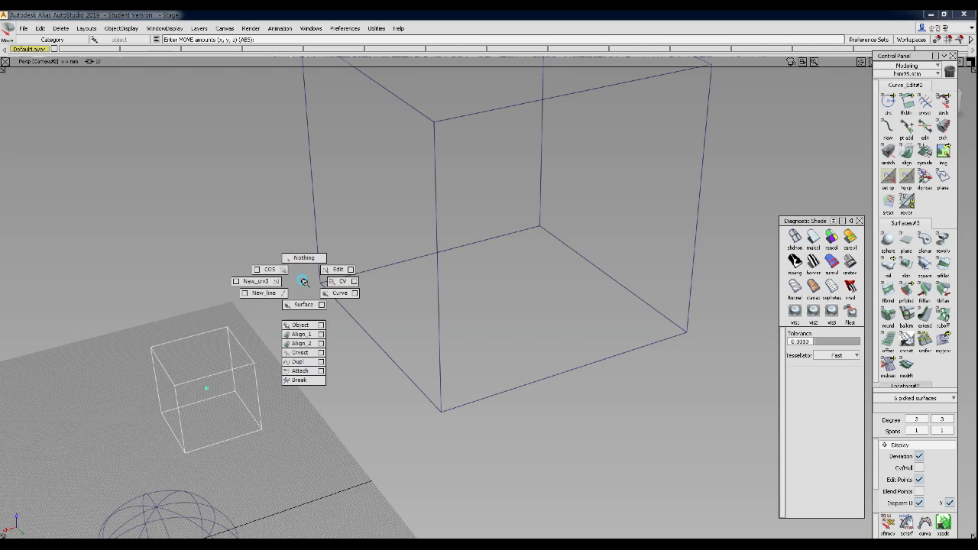
ctrl+shift+click(304, 282)
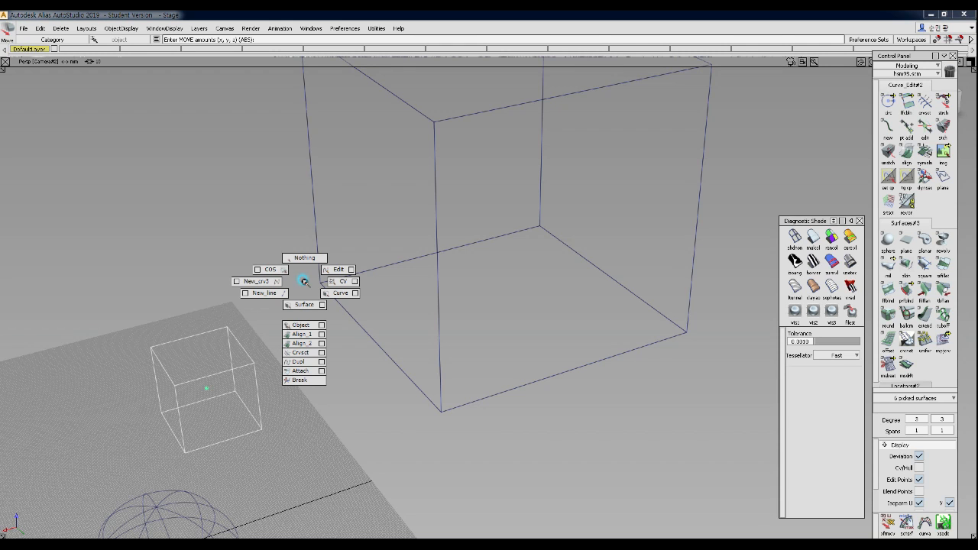
ctrl+shift+middle_drag(304, 281, 304, 220)
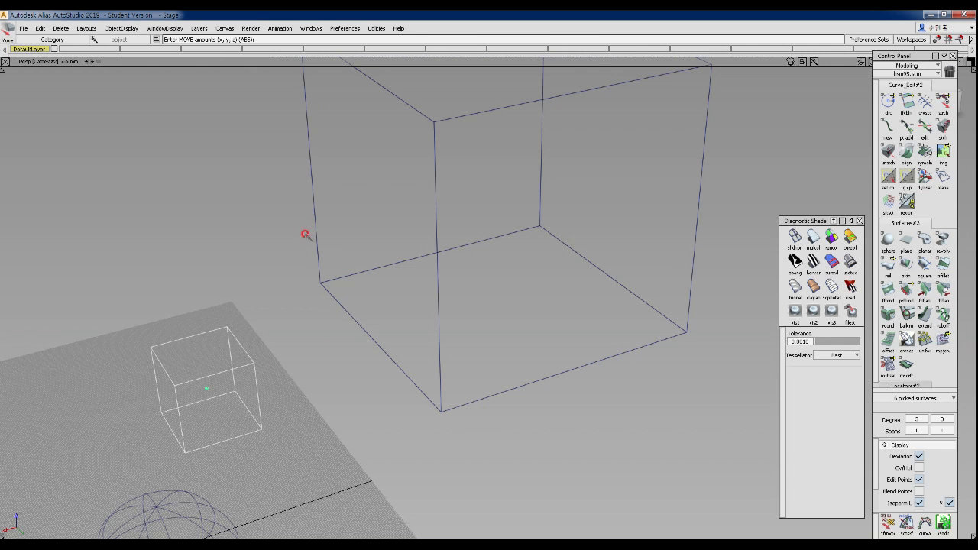
Step: Move the small cube with curve snapping onto the large cube's near vertical edge and slide it up to the edge's upper corner
key(alt+shift)
key(alt+shift)
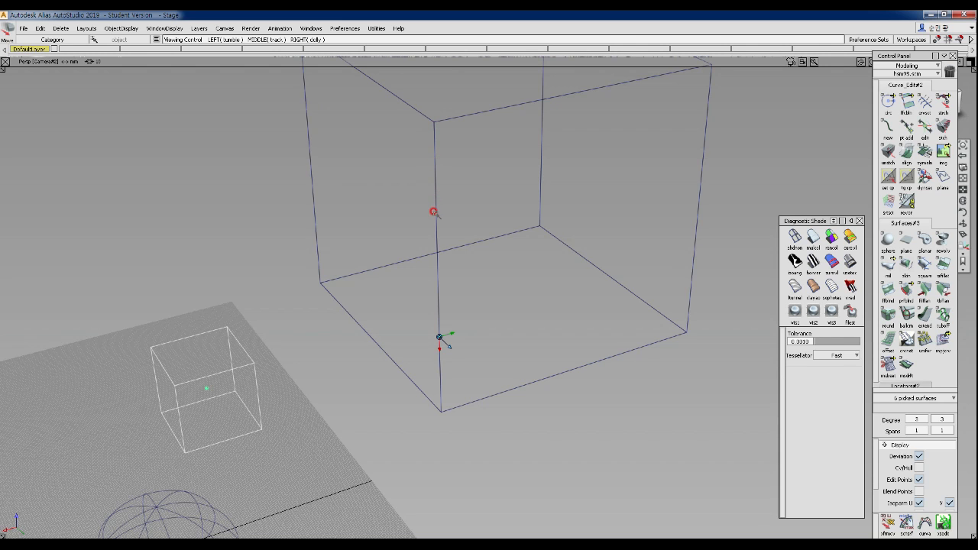
alt+shift+drag(432, 212, 435, 206)
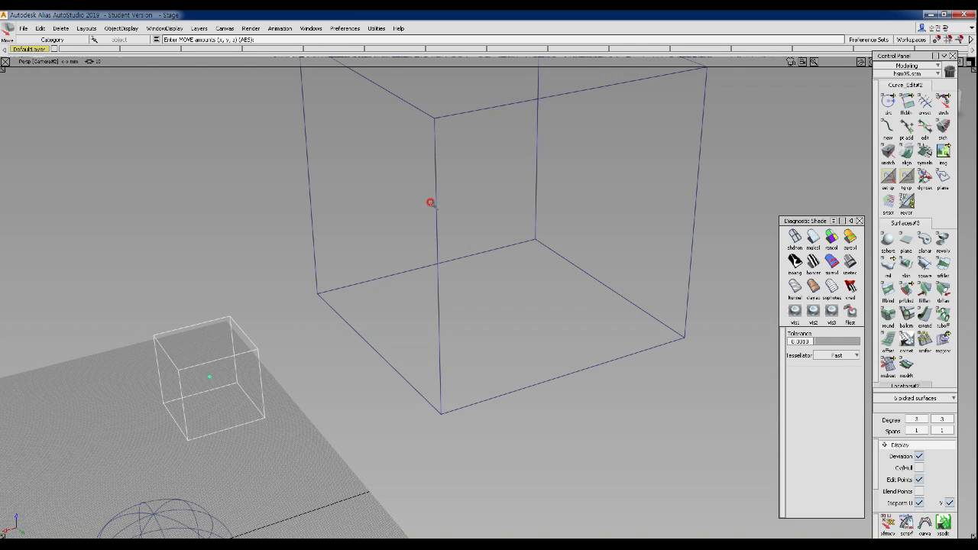
alt+shift+drag(461, 242, 414, 225)
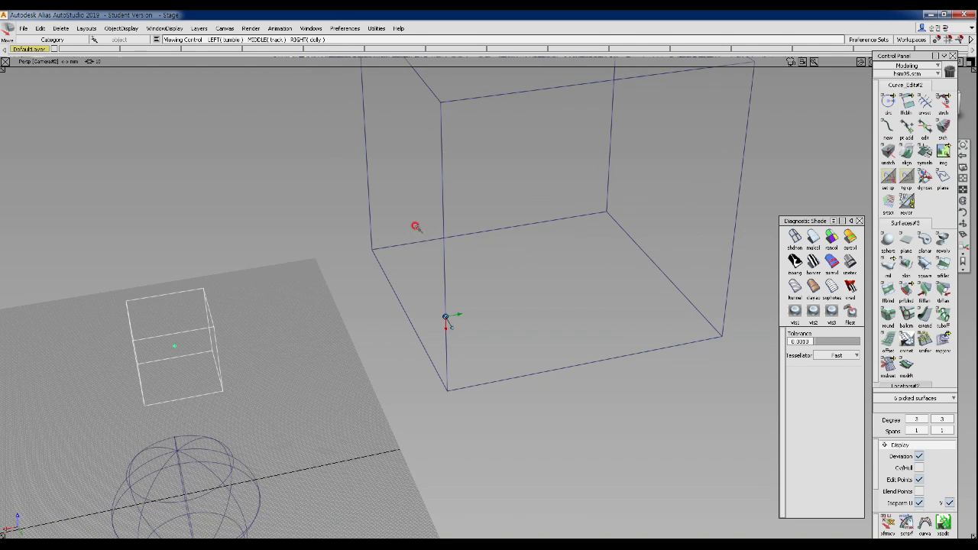
ctrl+shift+middle_drag(328, 245, 334, 207)
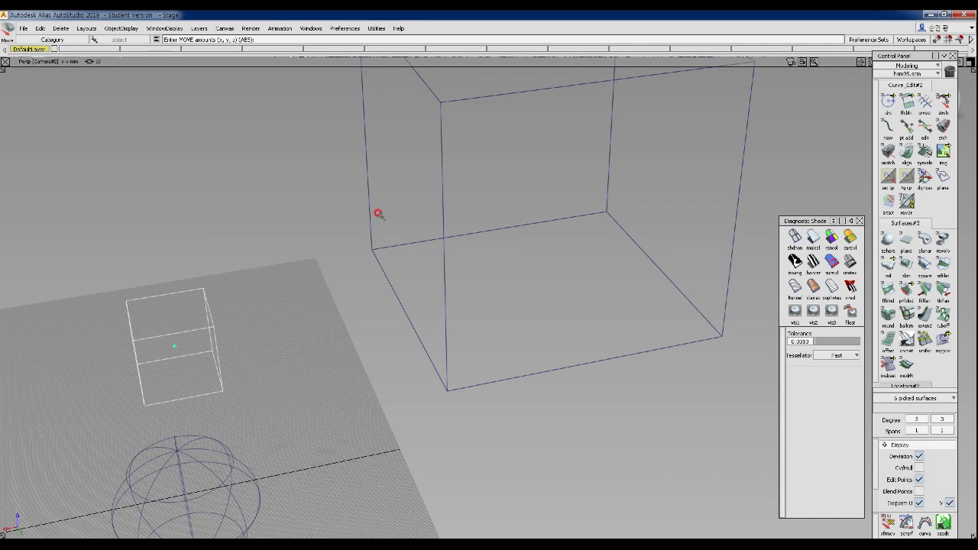
drag(442, 168, 443, 229)
key(ctrl+z)
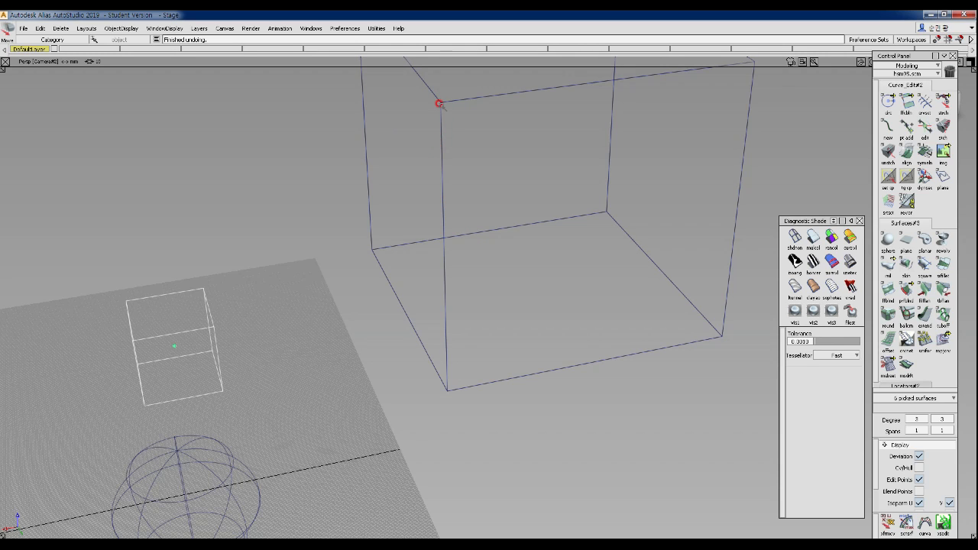
ctrl+drag(440, 151, 448, 225)
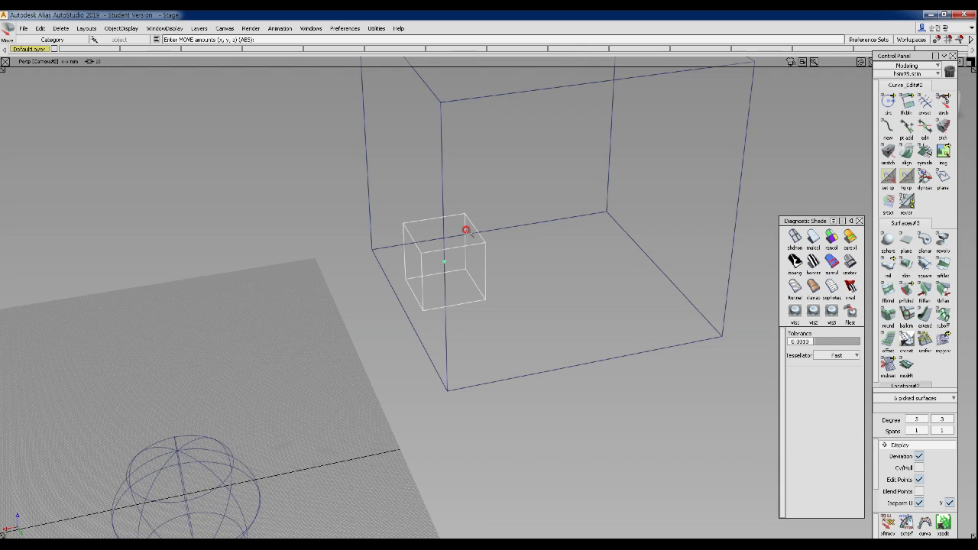
ctrl+drag(439, 168, 426, 39)
alt+shift+drag(449, 204, 403, 224)
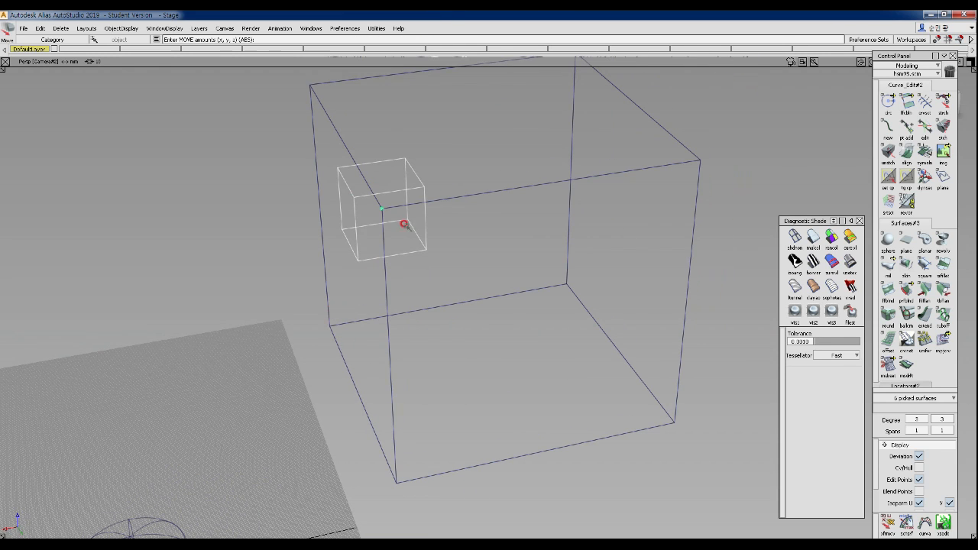
ctrl+drag(466, 192, 255, 207)
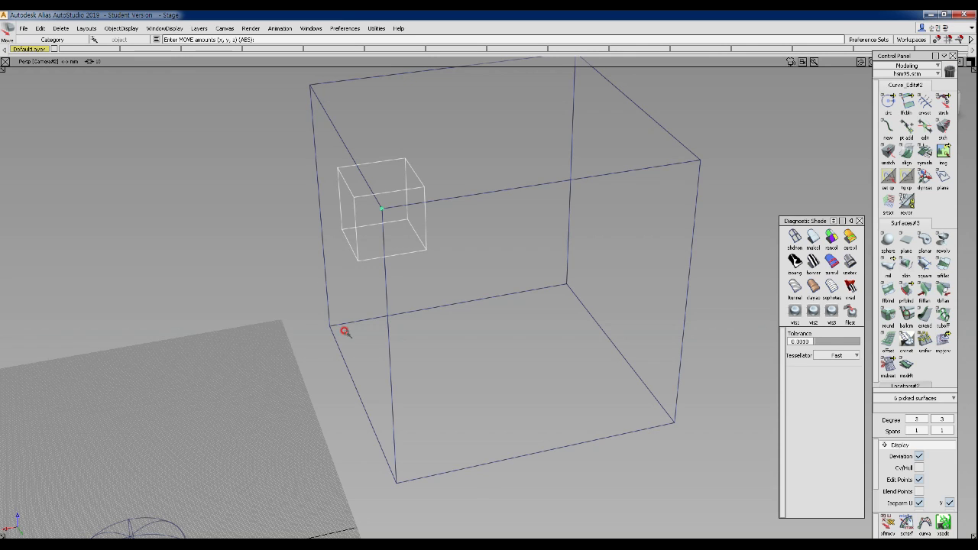
Step: Examine from several angles how the small cube's pivot sits on the large cube's upper corner
alt+shift+right_drag(385, 270, 346, 307)
alt+shift+click(369, 333)
alt+shift+middle_drag(342, 314, 332, 302)
alt+shift+drag(333, 303, 344, 306)
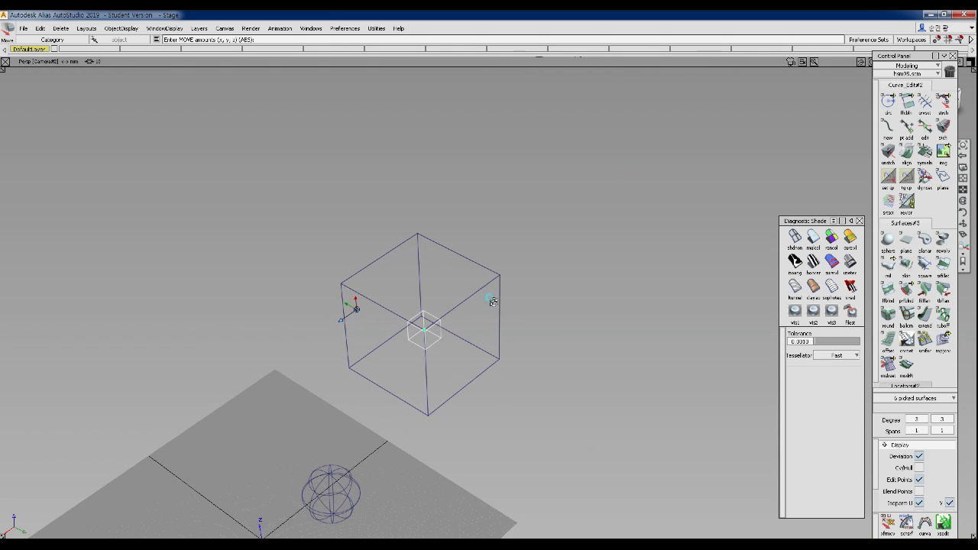
alt+shift+drag(493, 300, 413, 226)
alt+shift+middle_drag(412, 225, 487, 262)
alt+shift+right_drag(487, 262, 479, 293)
alt+shift+middle_drag(479, 293, 491, 182)
alt+shift+drag(491, 181, 364, 382)
alt+shift+right_drag(364, 382, 355, 326)
alt+shift+middle_drag(355, 326, 343, 286)
alt+shift+drag(343, 286, 457, 267)
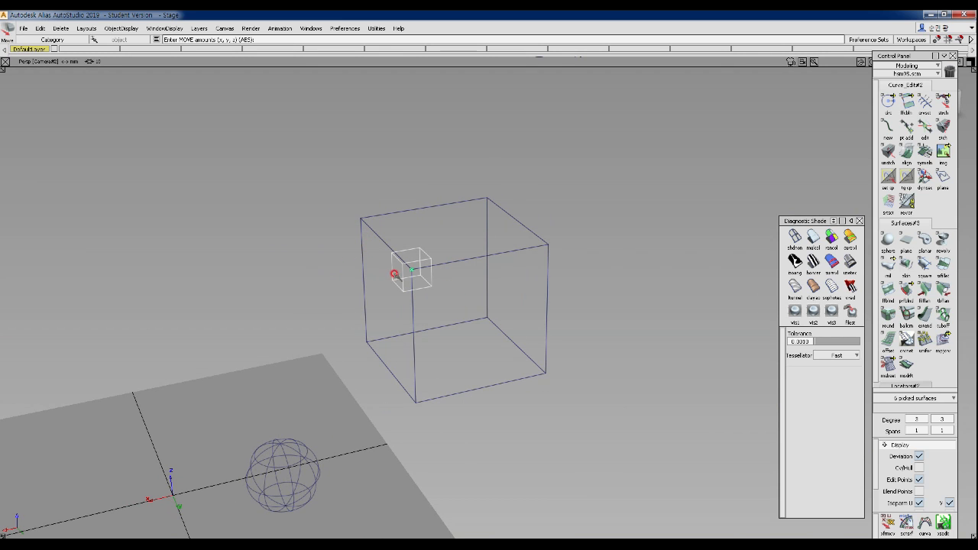
Step: Snap the small cube along the large cube's upper front edge to the corner at the edge's other end
ctrl+shift+right_drag(450, 298, 449, 260)
ctrl+alt+drag(458, 258, 480, 272)
ctrl+alt+drag(402, 259, 599, 310)
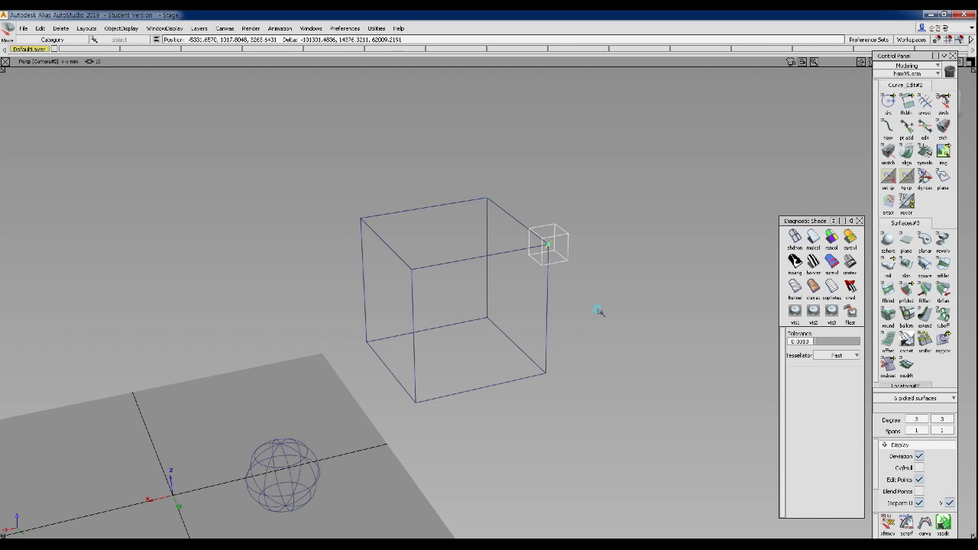
Step: Move the small cube away from the large cube and down onto the construction grid near the sphere
ctrl+shift+drag(252, 307, 251, 265)
alt+shift+right_drag(311, 463, 286, 454)
alt+shift+middle_drag(285, 454, 377, 175)
alt+shift+right_drag(377, 176, 361, 210)
alt+shift+middle_drag(513, 365, 305, 297)
mouse_move(305, 297)
alt+shift+right_down()
mouse_move(313, 270)
mouse_move(308, 306)
mouse_move(288, 323)
mouse_move(300, 310)
alt+shift+right_up()
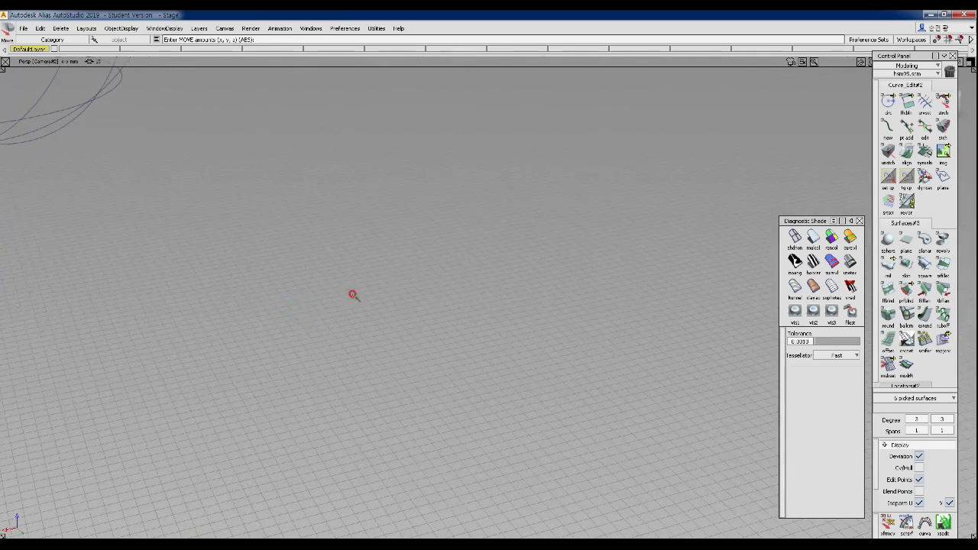
drag(446, 338, 430, 225)
alt+shift+right_drag(431, 225, 474, 277)
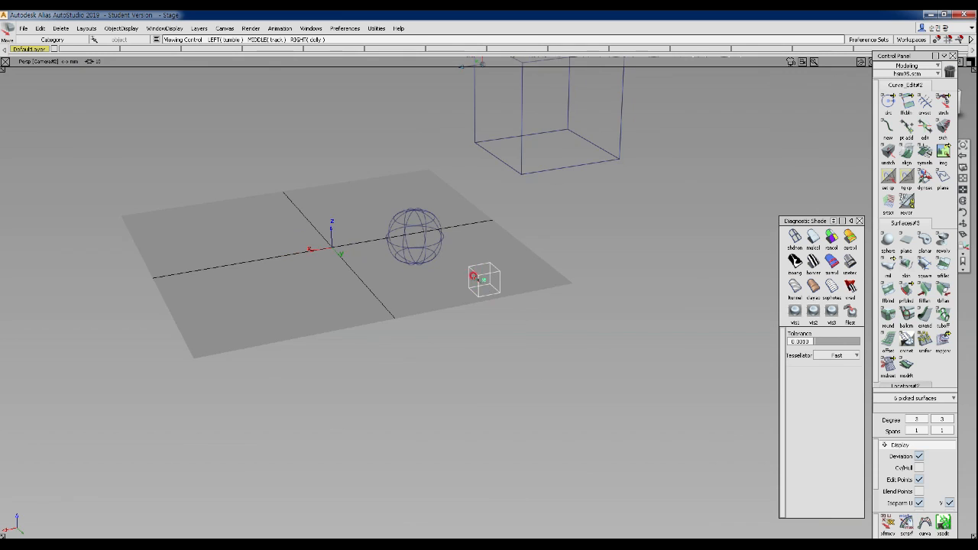
alt+shift+drag(474, 276, 385, 328)
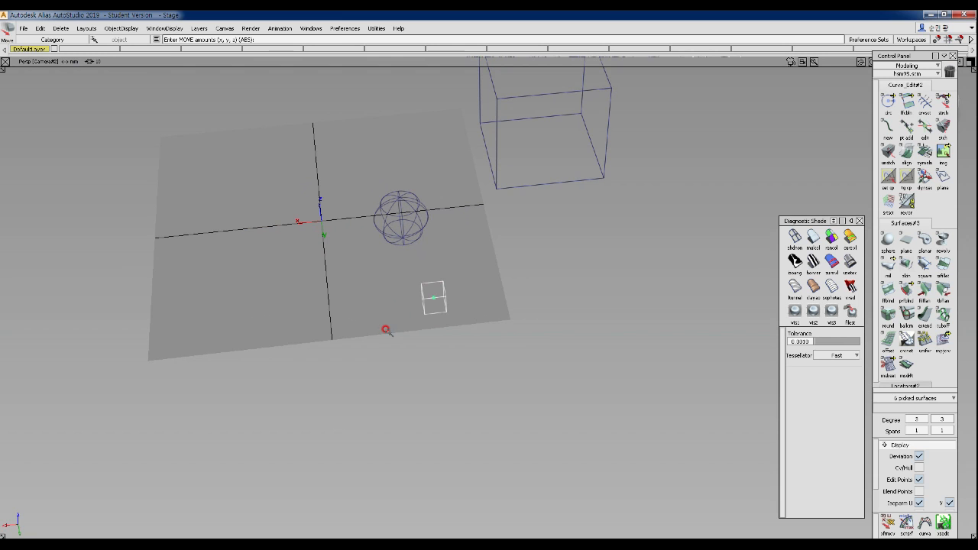
Step: In the Left view, pick the large cube and create two copies, moving them sideways so all three stand edge to edge
ctrl+shift+drag(336, 275, 296, 298)
ctrl+shift+right_drag(296, 299, 410, 387)
ctrl+shift+drag(320, 273, 319, 312)
drag(319, 303, 331, 385)
key(ctrl+v)
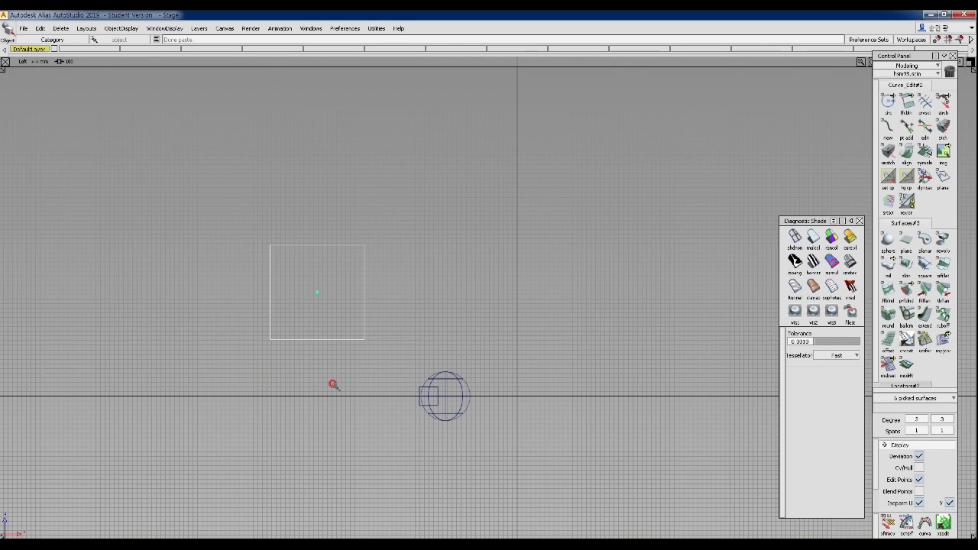
ctrl+shift+middle_drag(332, 408, 332, 459)
drag(326, 389, 419, 390)
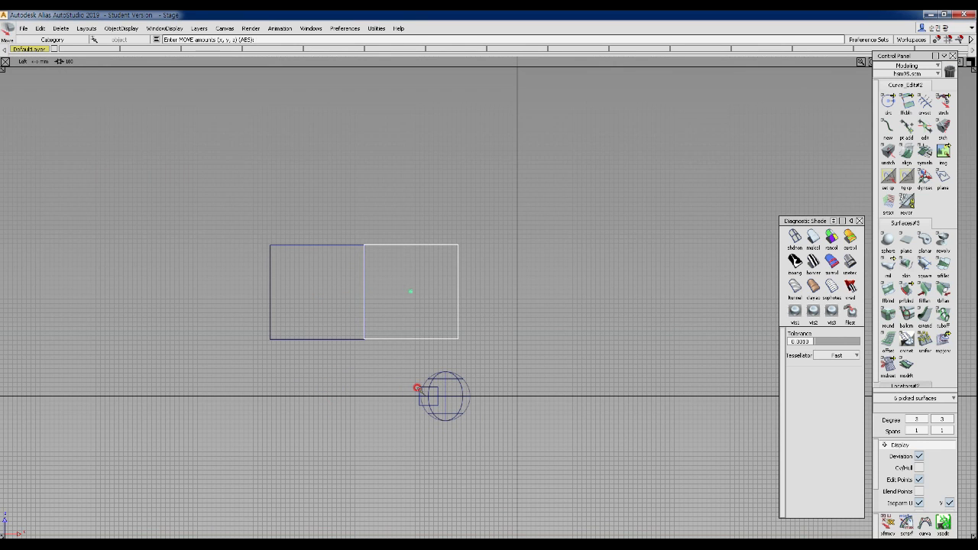
middle_drag(324, 376, 422, 380)
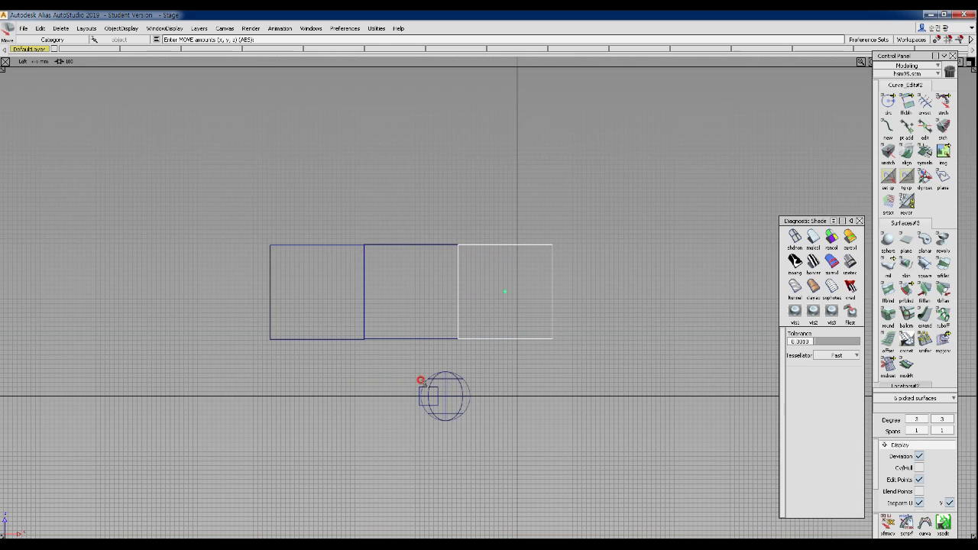
Step: Return to the perspective view and move the outermost cube copy forward, out of the row
key(F8)
alt+shift+middle_drag(542, 291, 617, 403)
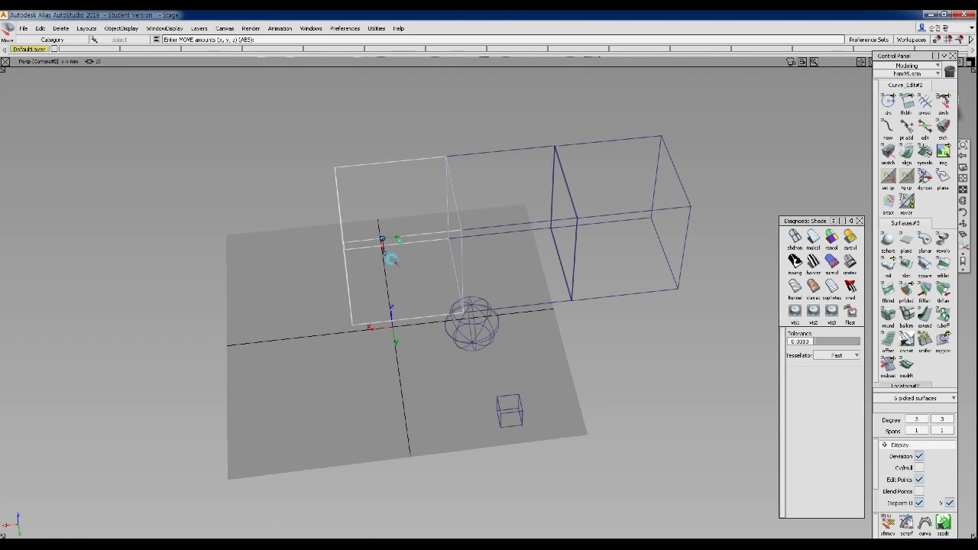
alt+shift+right_drag(391, 259, 427, 261)
alt+shift+drag(412, 336, 392, 310)
mouse_move(284, 313)
middle_down()
mouse_move(276, 325)
mouse_move(4, 415)
middle_up()
Step: Pick the middle cube of the row and move it sideways to the far side, clear of the other cubes
ctrl+shift+drag(482, 321, 487, 218)
ctrl+shift+drag(510, 177, 510, 222)
drag(507, 222, 436, 227)
ctrl+shift+right_drag(437, 227, 455, 213)
drag(482, 201, 91, 215)
alt+shift+right_drag(309, 225, 237, 229)
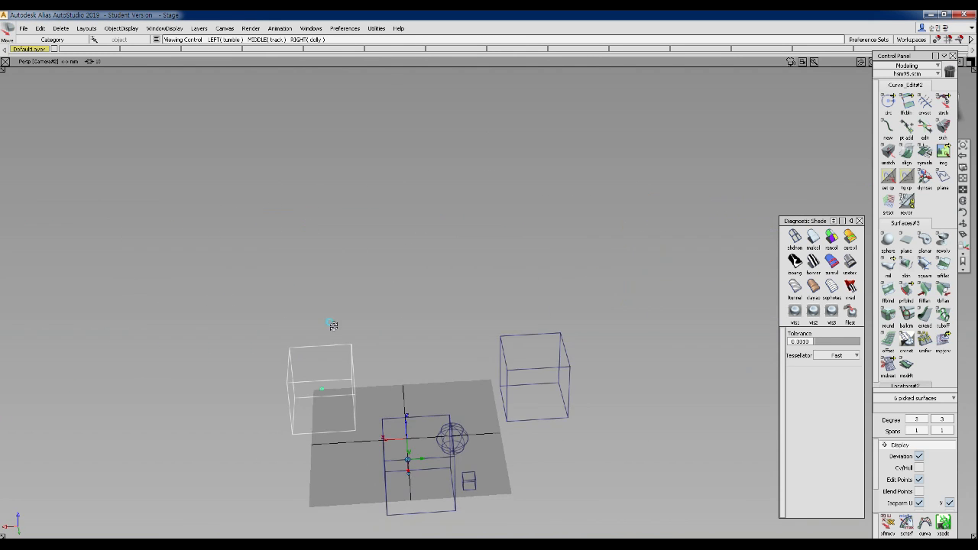
Step: Set the picked cube's pivot on its upper corner facing the neighbouring cube, using curve snapping
alt+shift+drag(333, 325, 293, 339)
alt+shift+middle_drag(451, 248, 487, 191)
alt+shift+drag(375, 315, 358, 271)
alt+shift+middle_drag(359, 273, 463, 224)
alt+shift+right_drag(252, 391, 302, 388)
alt+shift+middle_drag(264, 371, 293, 287)
alt+shift+drag(304, 214, 340, 256)
alt+shift+right_drag(306, 340, 321, 339)
ctrl+shift+right_click(206, 300)
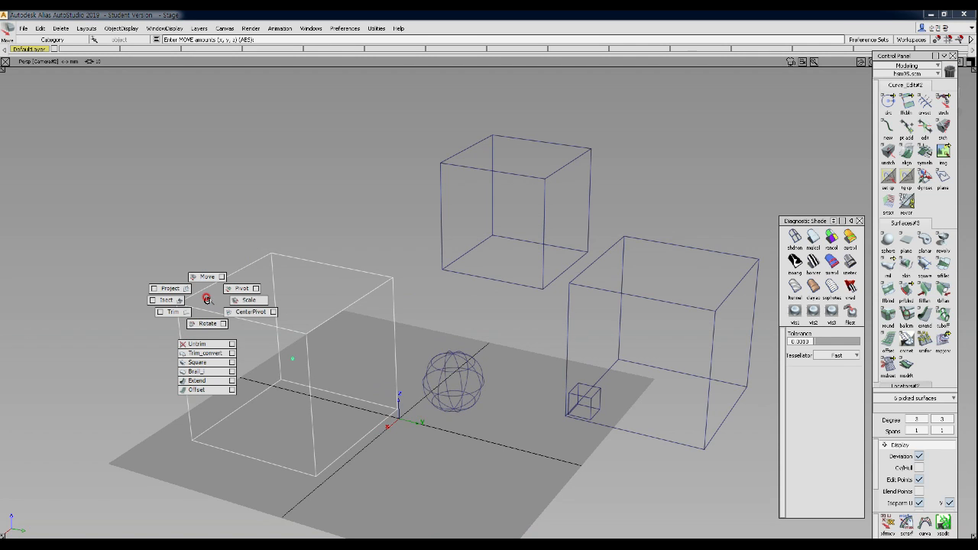
ctrl+shift+right_drag(208, 299, 227, 289)
ctrl+shift+right_drag(227, 289, 229, 290)
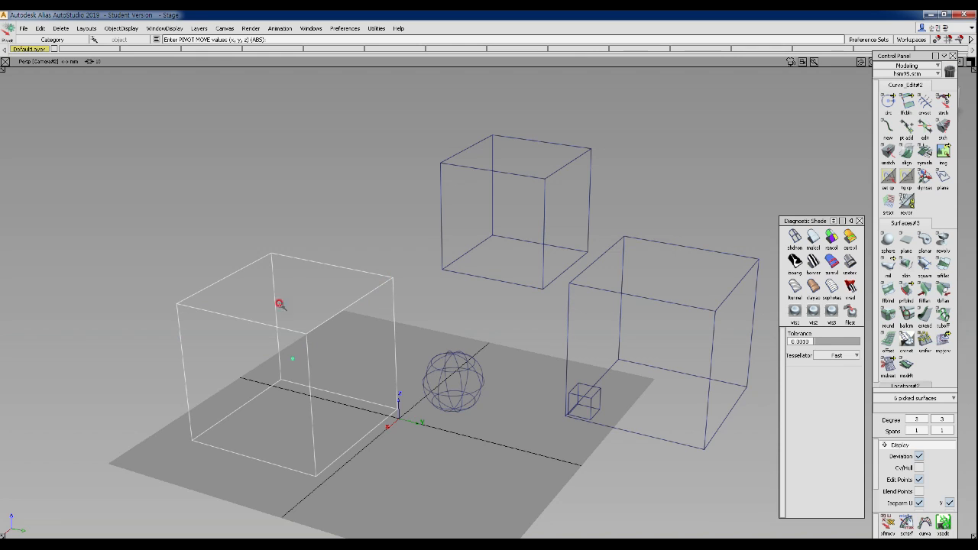
ctrl+shift+right_drag(275, 307, 318, 283)
mouse_move(346, 305)
mouse_down()
mouse_move(437, 303)
mouse_move(413, 289)
mouse_up()
Step: Move the re-pivoted cube with curve snapping so its pivot corner meets the neighbouring cube's upper corner
ctrl+shift+middle_drag(424, 292, 421, 252)
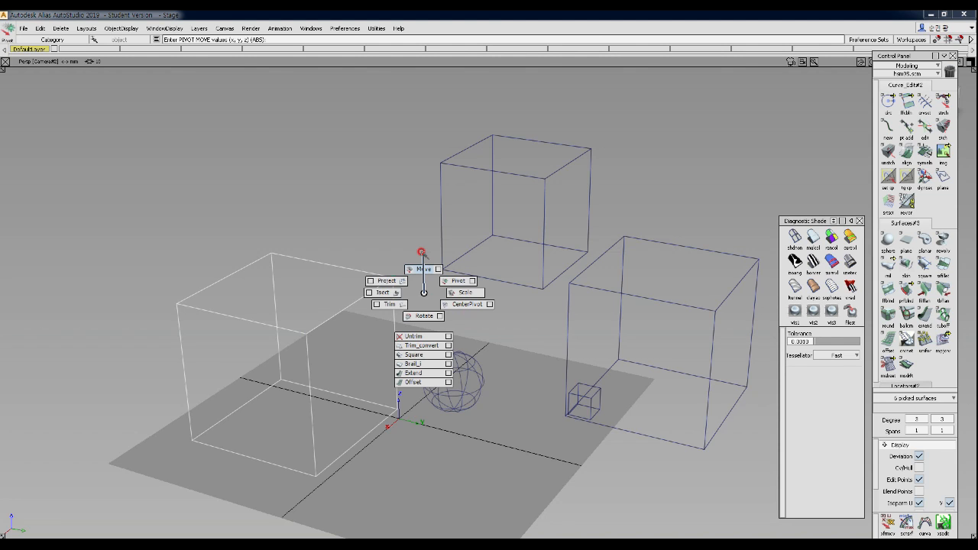
ctrl+shift+middle_drag(421, 252, 419, 253)
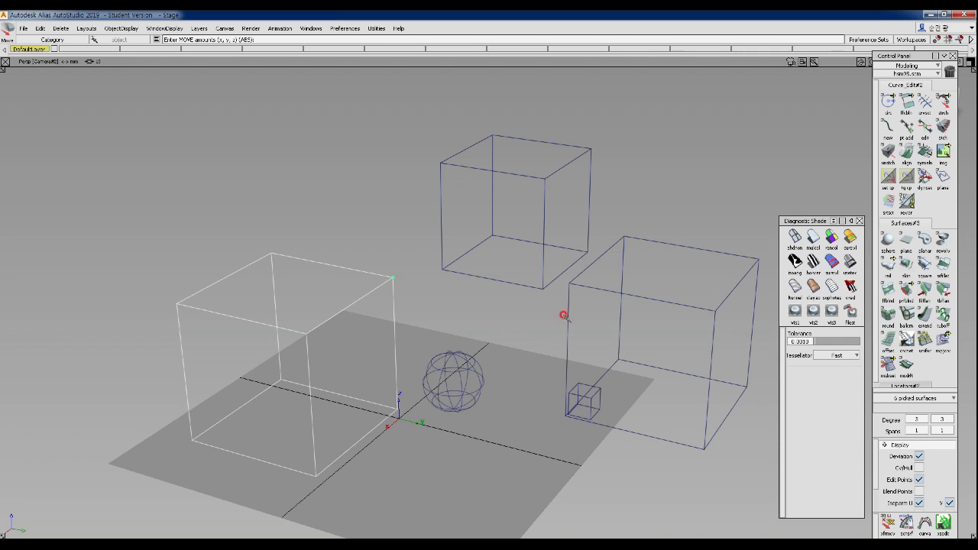
ctrl+alt+drag(568, 329, 468, 321)
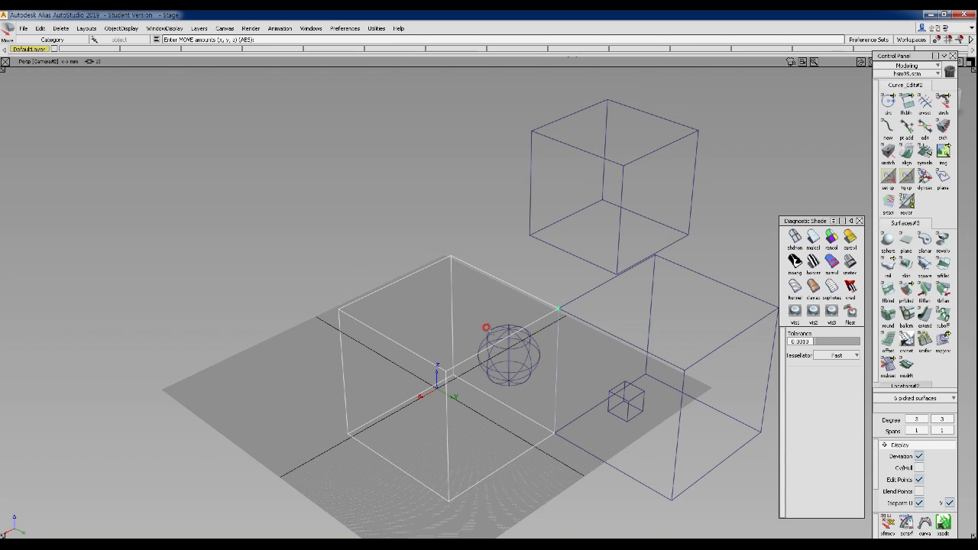
Step: Pick the remaining detached large cube and snap its pivot from the centre to its upper far corner
alt+shift+drag(345, 311, 489, 230)
ctrl+shift+drag(486, 145, 458, 126)
drag(434, 89, 598, 180)
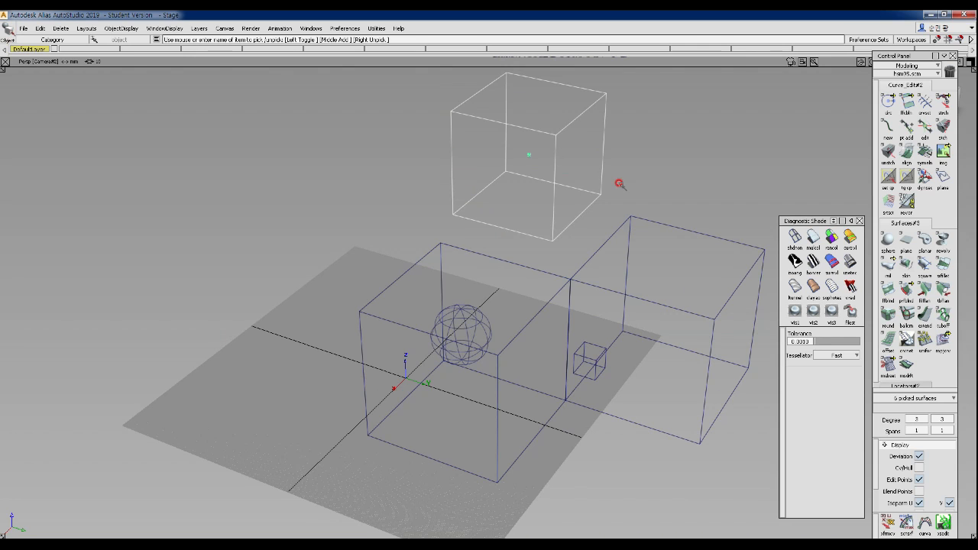
ctrl+shift+drag(527, 133, 556, 121)
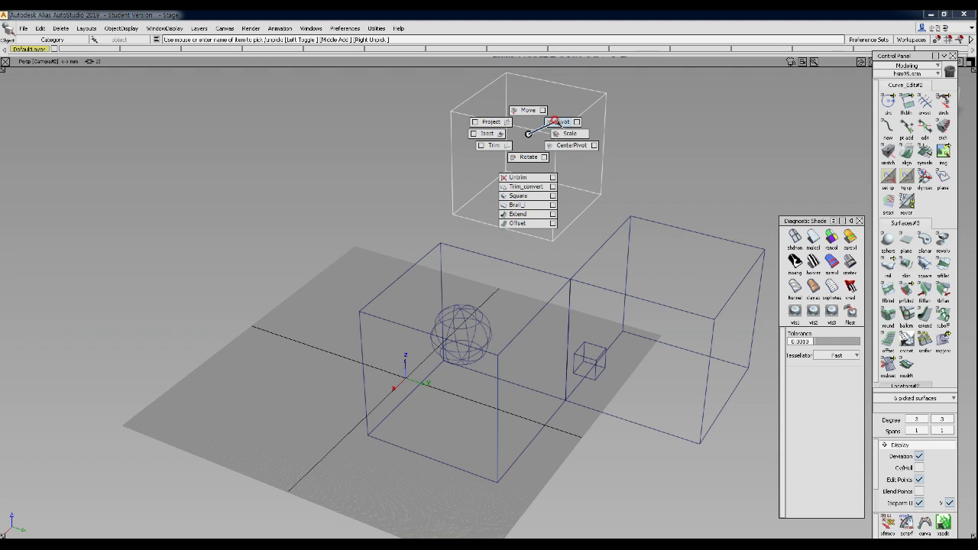
ctrl+shift+drag(556, 121, 555, 123)
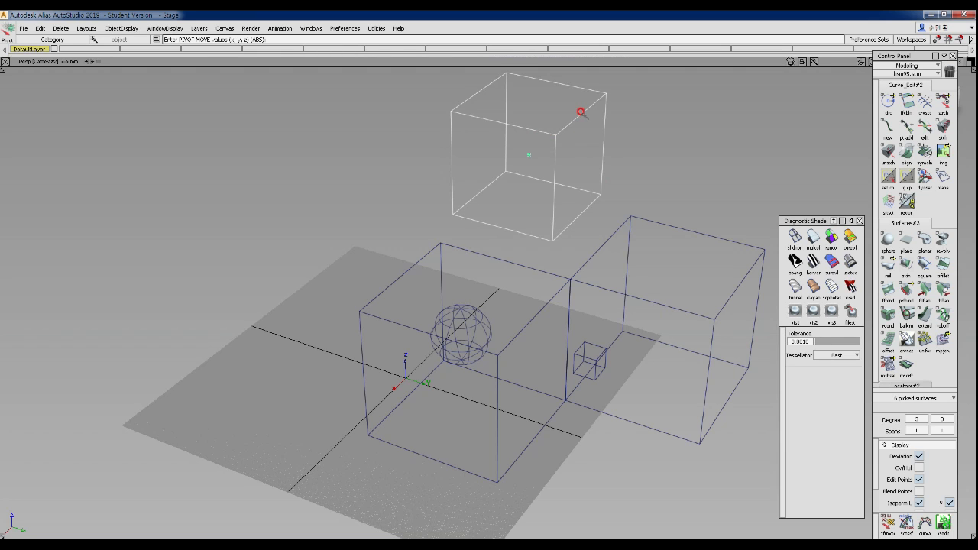
ctrl+alt+drag(581, 113, 685, 61)
Step: Move the newly re-pivoted cube with curve snapping so its pivot corner meets an upper corner of the adjoining cubes
ctrl+shift+drag(632, 117, 634, 80)
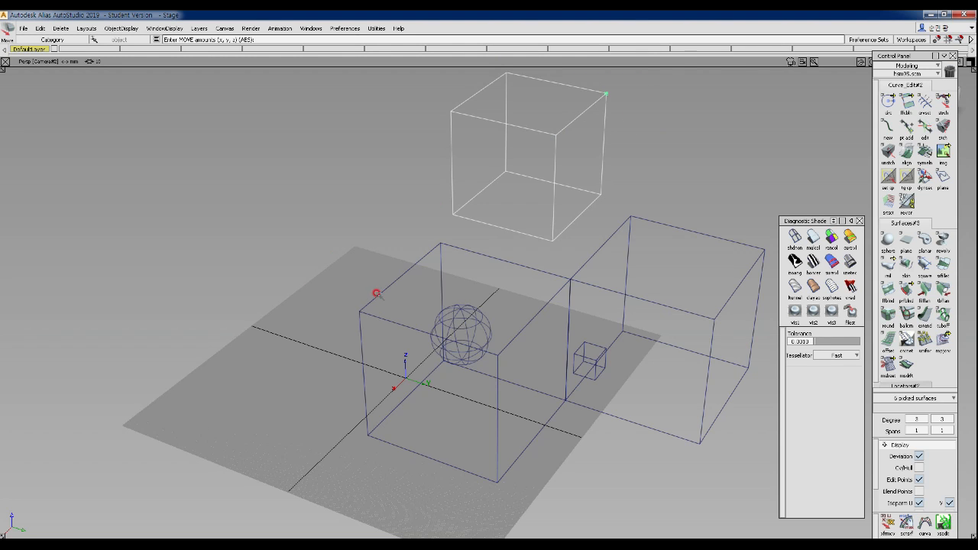
ctrl+alt+drag(397, 325, 233, 293)
ctrl+alt+drag(431, 253, 402, 243)
alt+shift+right_drag(419, 233, 427, 228)
alt+shift+drag(427, 228, 229, 262)
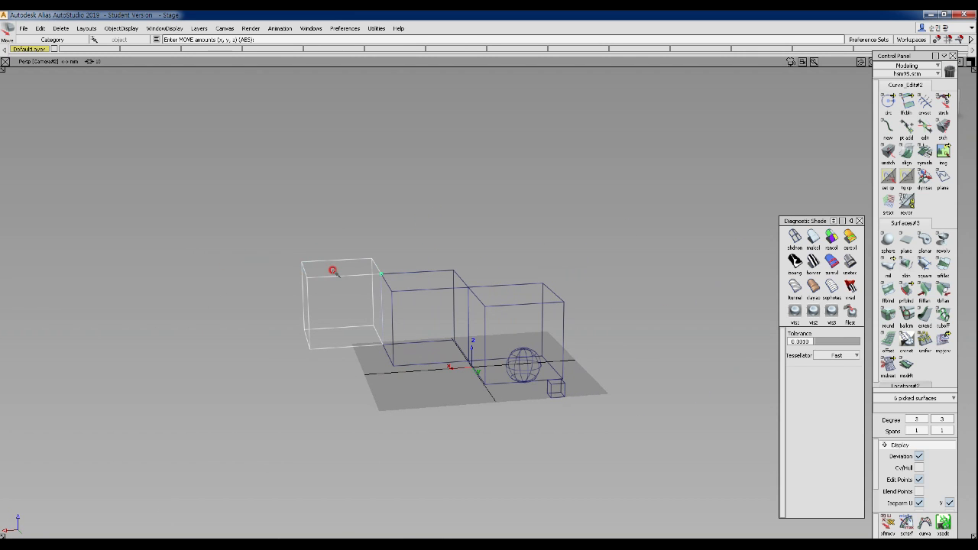
Step: Set the picked outer cube's pivot on its lower corner shared with the adjoining cube, using curve snapping
alt+shift+drag(353, 296, 378, 318)
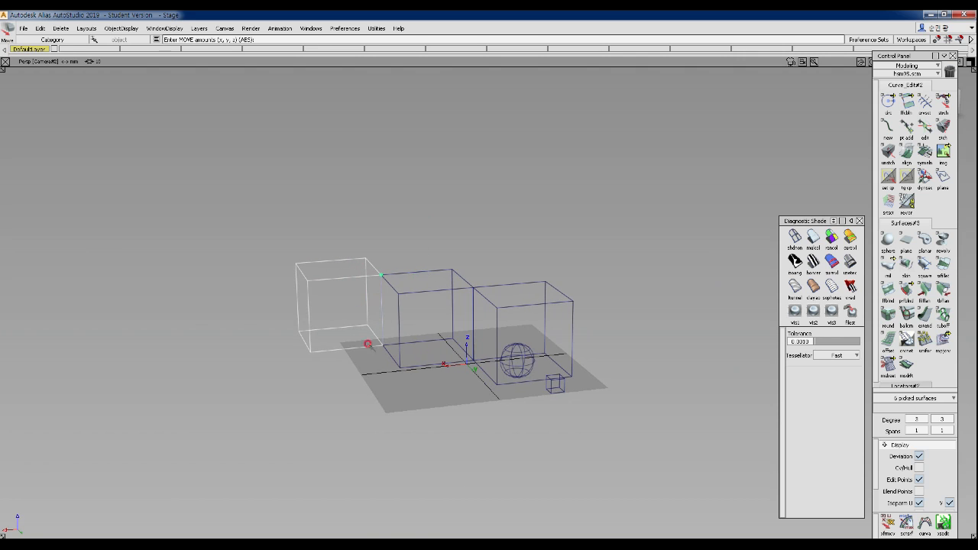
ctrl+shift+drag(370, 280, 408, 253)
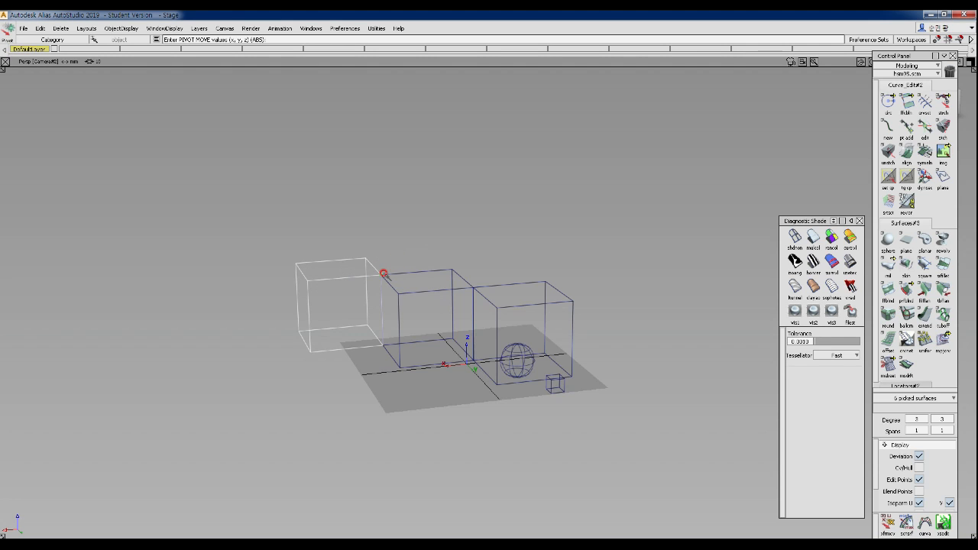
drag(379, 283, 402, 373)
Step: Move the picked outer cube up with curve snapping so its lower pivot corner meets the adjoining cube's upper corner
ctrl+shift+right_click(393, 247)
ctrl+shift+right_drag(392, 246, 390, 207)
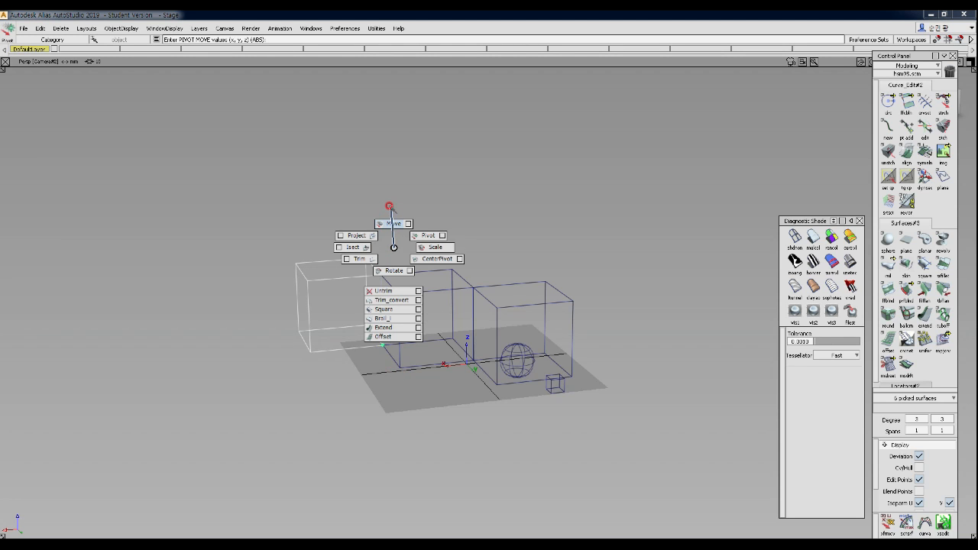
ctrl+shift+right_drag(390, 207, 391, 206)
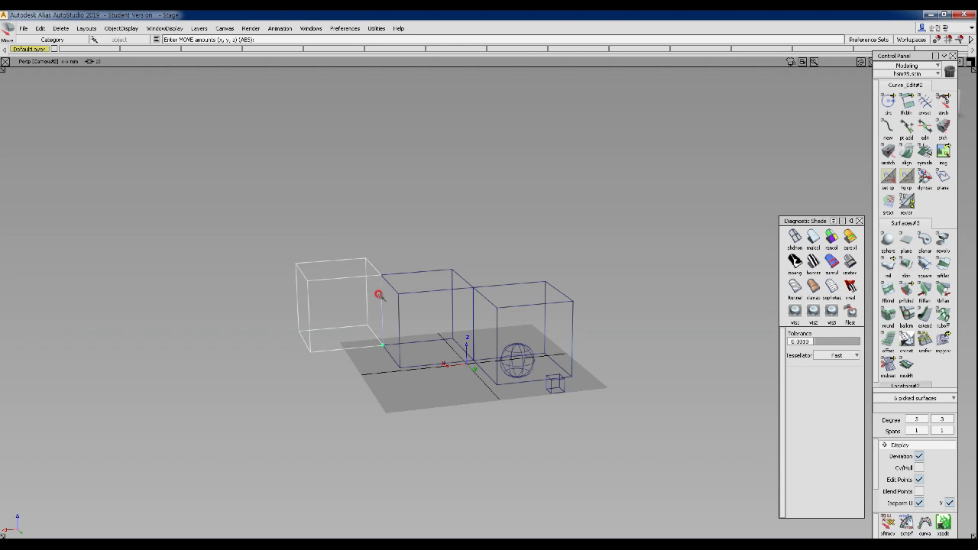
drag(379, 295, 390, 179)
alt+shift+drag(406, 291, 498, 219)
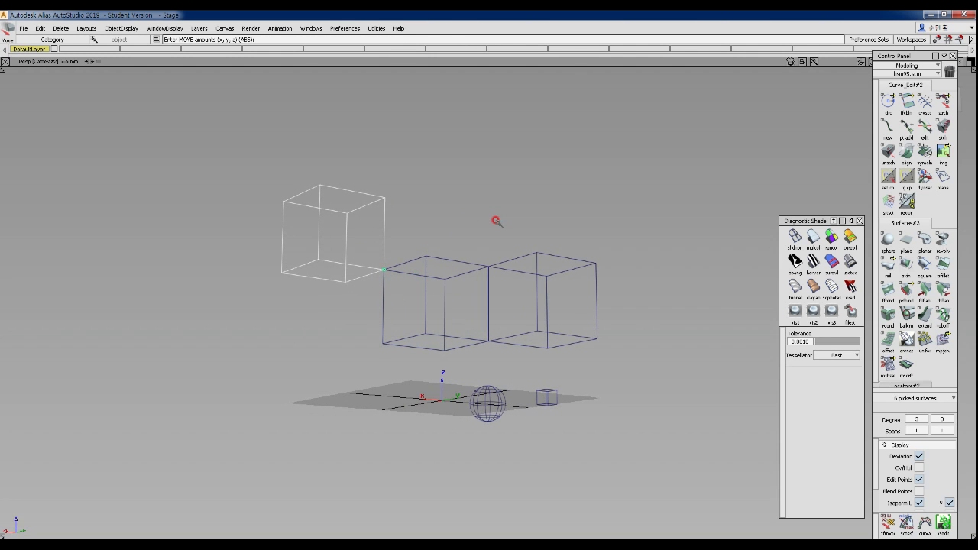
Step: Pick only the middle cube and snap its pivot to the lower corner it shares with the third cube
ctrl+shift+drag(393, 321, 393, 246)
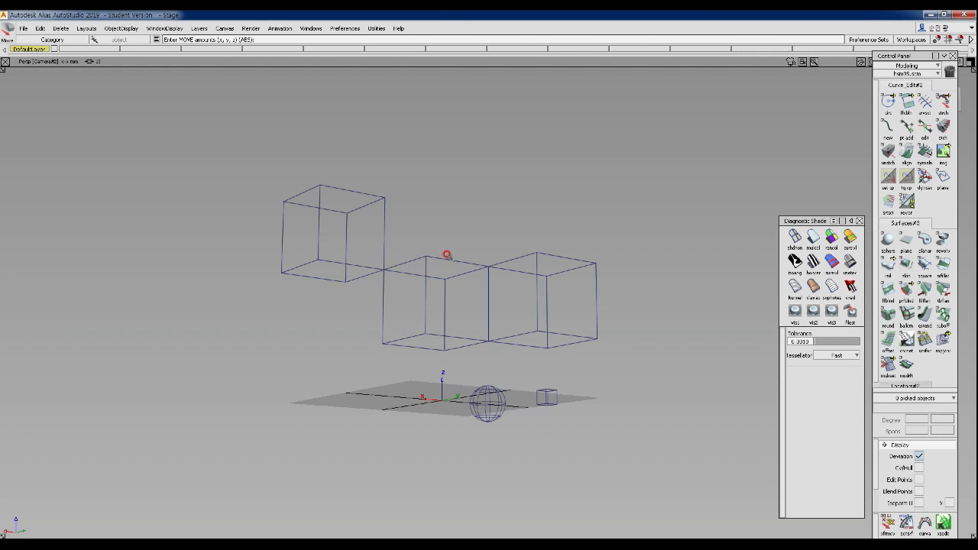
alt+shift+drag(488, 268, 441, 308)
ctrl+shift+drag(502, 235, 500, 272)
alt+shift+drag(405, 268, 476, 273)
ctrl+shift+drag(428, 226, 426, 252)
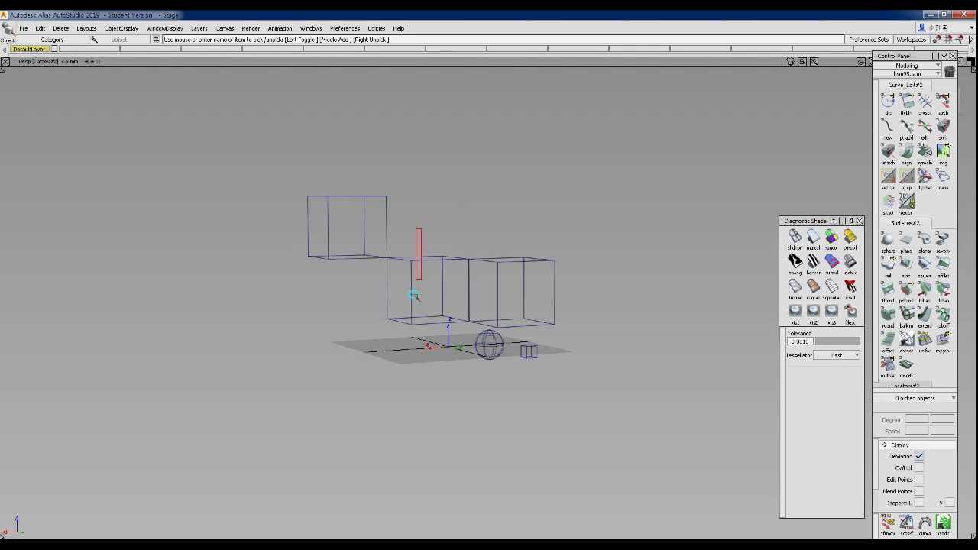
click(414, 285)
ctrl+shift+right_drag(432, 285, 456, 274)
ctrl+alt+drag(467, 277, 466, 382)
Step: Try to move the middle cube alone upward by its pivot corner and undo the move
ctrl+shift+right_drag(472, 303, 470, 281)
ctrl+alt+drag(467, 280, 455, 160)
alt+shift+drag(371, 204, 371, 293)
key(ctrl+z)
Step: Clear the selection and pick both the raised cube and the middle cube together
ctrl+shift+drag(297, 155, 365, 183)
ctrl+shift+middle_drag(356, 146, 373, 222)
alt+shift+drag(373, 222, 365, 201)
ctrl+shift+middle_drag(360, 159, 356, 201)
drag(283, 135, 367, 239)
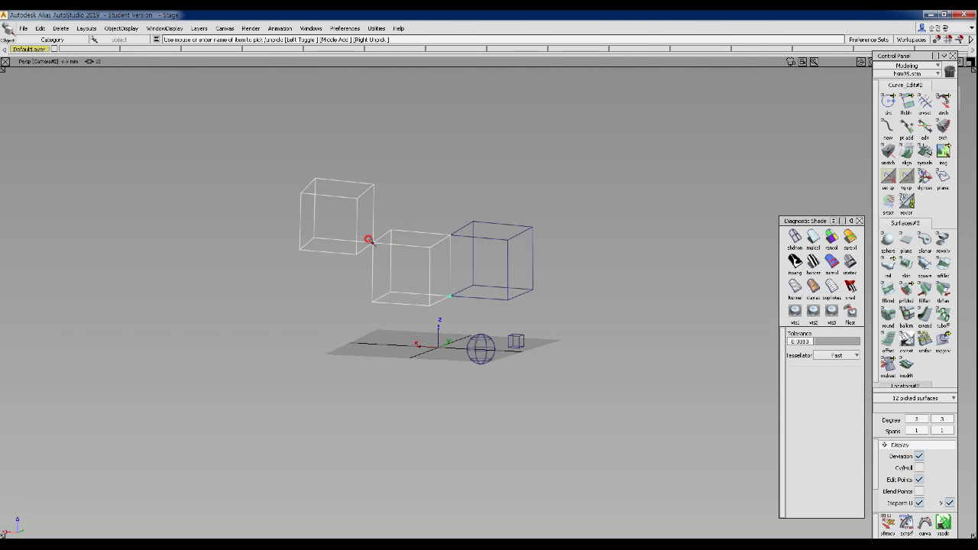
alt+shift+drag(450, 295, 384, 250)
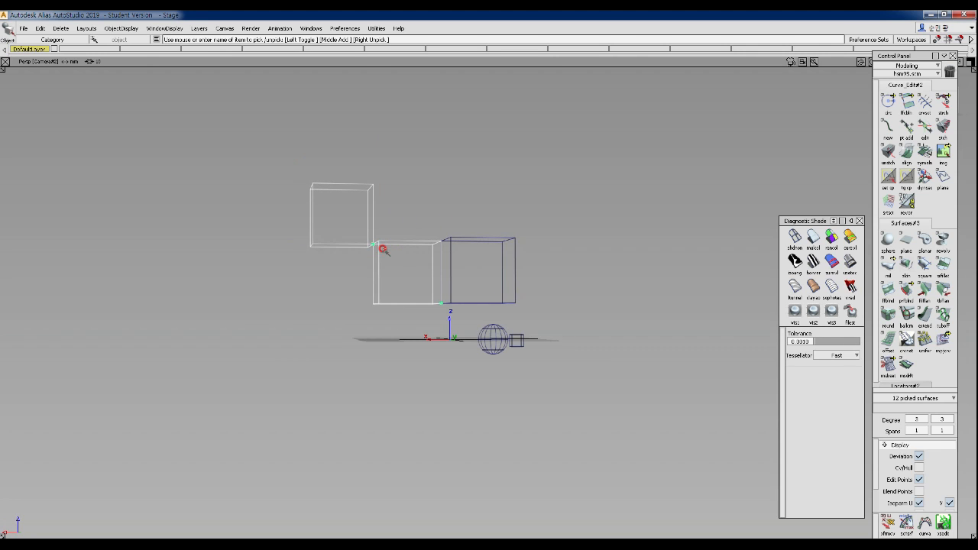
Step: Set the pivot of the two picked cubes on the middle cube's lower corner shared with the third cube
ctrl+shift+click(305, 254)
ctrl+shift+drag(306, 253, 334, 241)
alt+shift+drag(455, 267, 476, 339)
alt+shift+drag(359, 321, 476, 292)
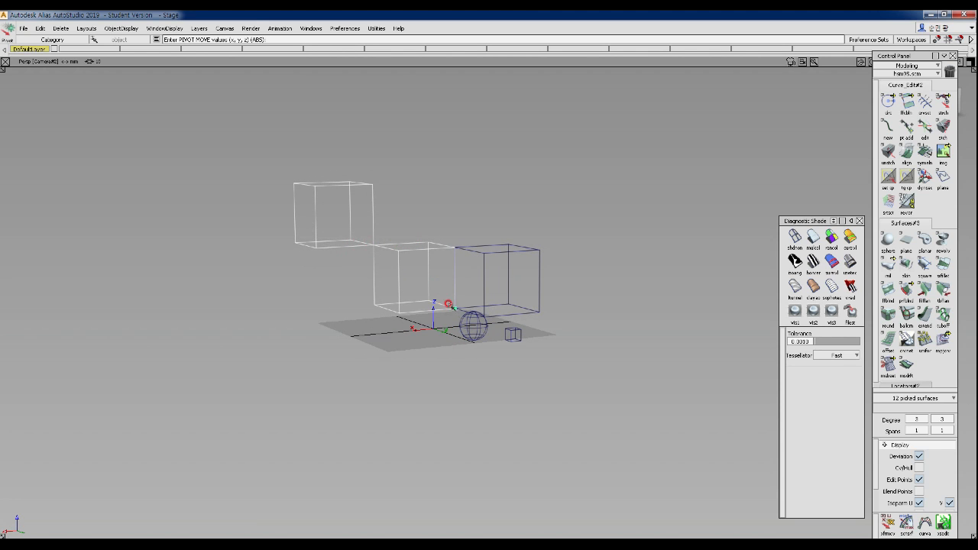
alt+shift+right_drag(455, 309, 496, 309)
alt+shift+drag(497, 309, 477, 340)
mouse_move(461, 314)
alt+shift+right_down()
mouse_move(455, 304)
mouse_move(449, 324)
alt+shift+right_up()
Step: Move the two picked cubes up together with curve snapping so their pivot corner meets the third cube's upper corner
ctrl+shift+right_click(452, 263)
ctrl+shift+right_drag(451, 263, 451, 231)
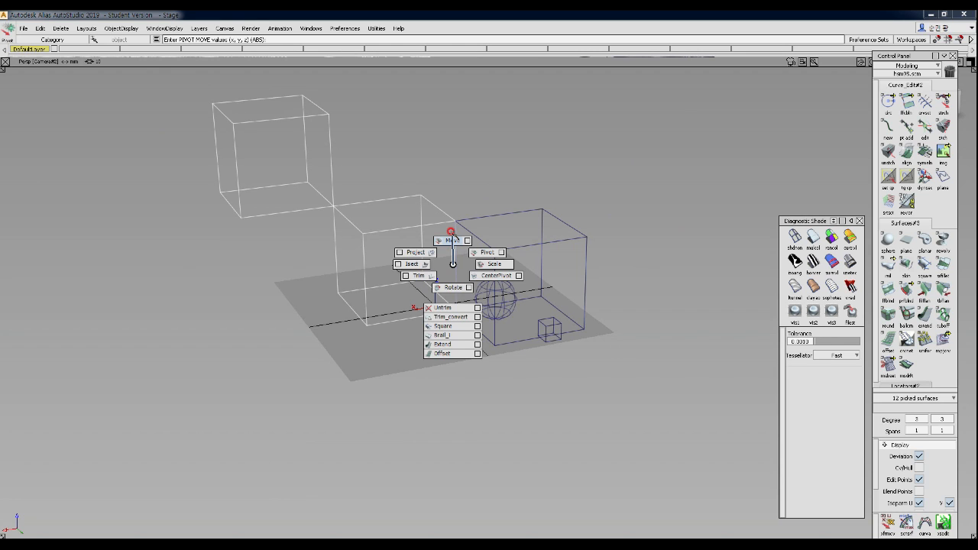
ctrl+shift+right_drag(451, 232, 451, 231)
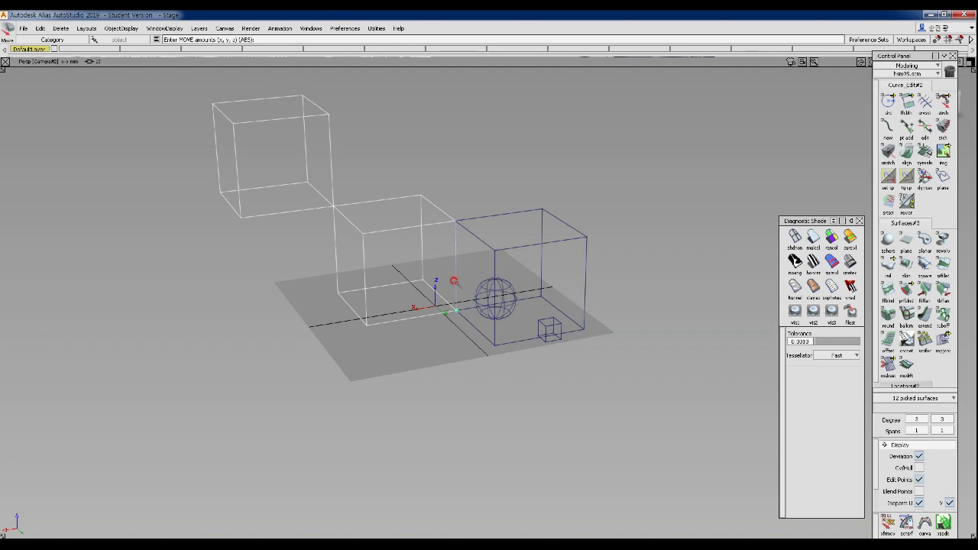
drag(454, 281, 401, 202)
alt+shift+right_drag(401, 203, 392, 239)
mouse_move(392, 240)
alt+shift+mouse_down()
mouse_move(366, 278)
mouse_move(328, 196)
mouse_move(327, 165)
alt+shift+mouse_up()
Step: Pick only the highest cube and snap its pivot to its lower corner touching the middle cube
ctrl+shift+drag(322, 123, 325, 166)
drag(270, 113, 342, 149)
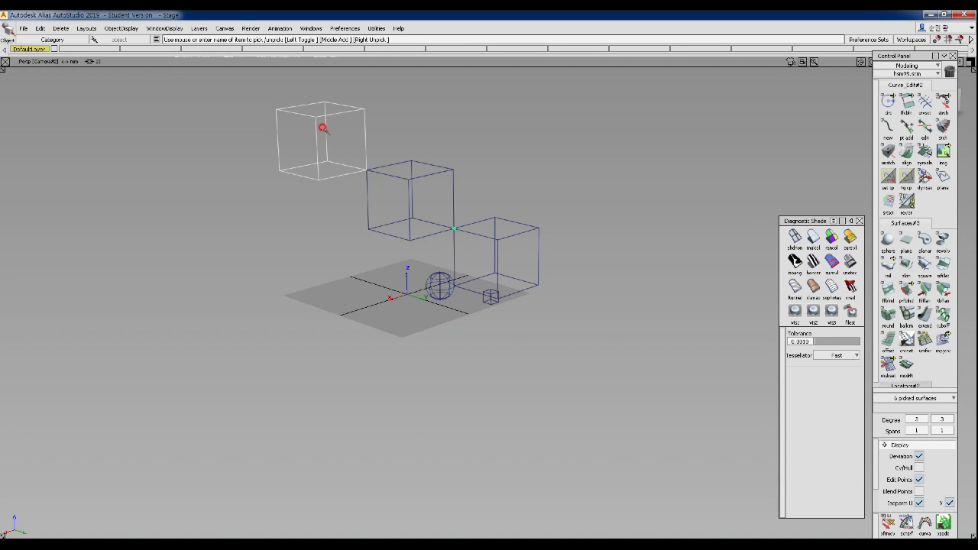
mouse_move(306, 149)
ctrl+shift+mouse_down()
mouse_move(318, 162)
mouse_move(339, 148)
mouse_move(356, 110)
mouse_move(360, 217)
ctrl+shift+mouse_up()
mouse_move(329, 177)
ctrl+alt+mouse_down()
mouse_move(407, 179)
mouse_move(175, 273)
mouse_move(375, 275)
mouse_move(380, 292)
mouse_move(348, 289)
ctrl+alt+mouse_up()
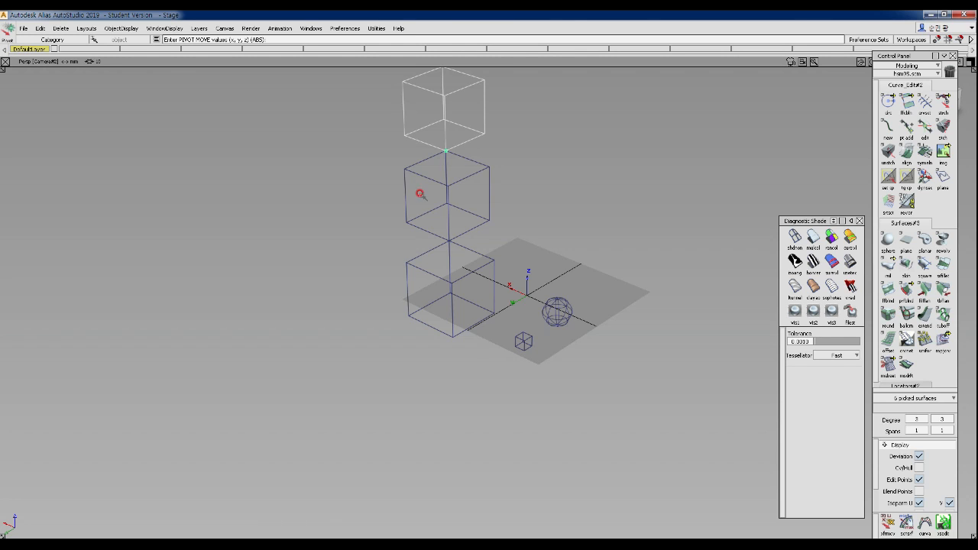
Step: Pick all cubes and the sphere in the scene and delete them
ctrl+shift+drag(461, 312, 456, 237)
ctrl+shift+drag(402, 123, 400, 153)
drag(360, 109, 646, 374)
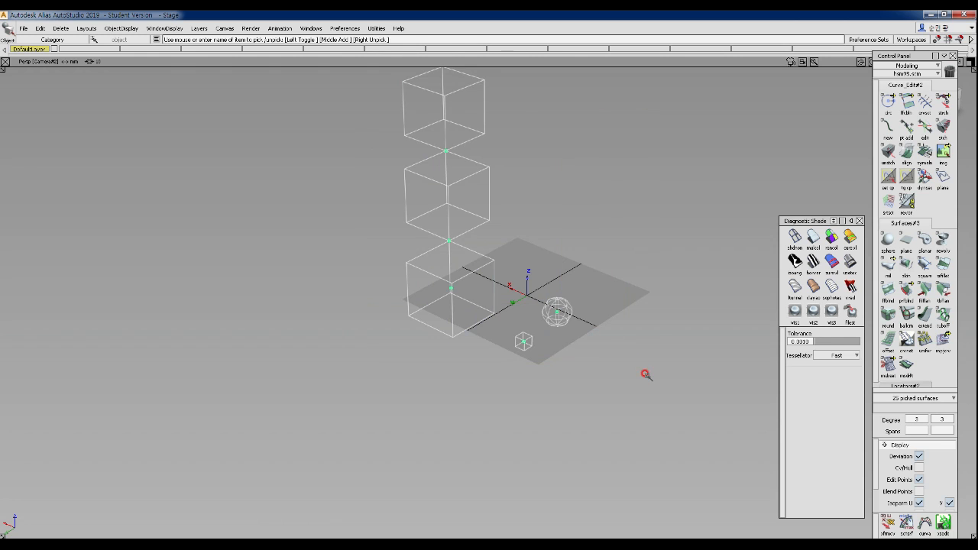
key(Delete)
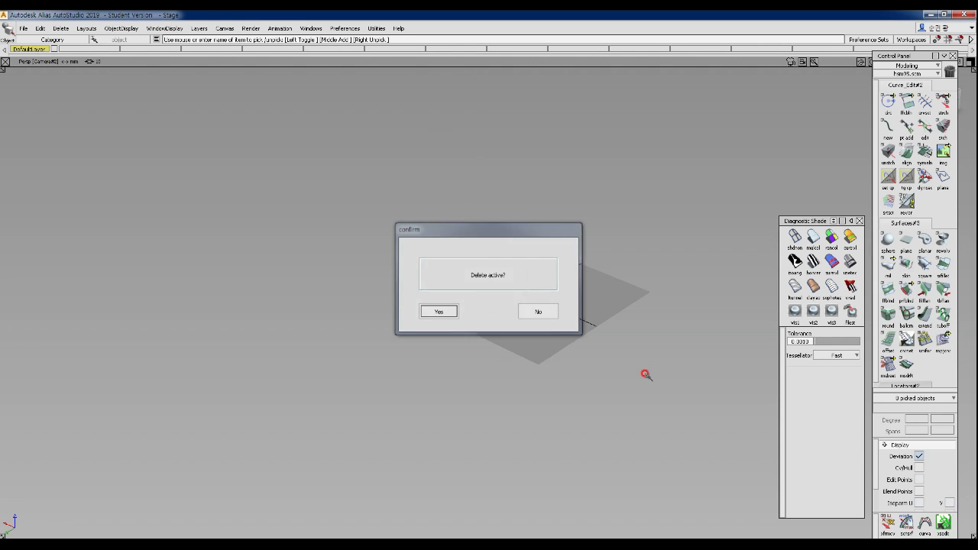
key(Return)
Step: Switch to the Left view, place a new sphere above the ground line and scale it up
mouse_move(415, 314)
ctrl+shift+mouse_down()
mouse_move(449, 315)
mouse_move(476, 301)
ctrl+shift+mouse_up()
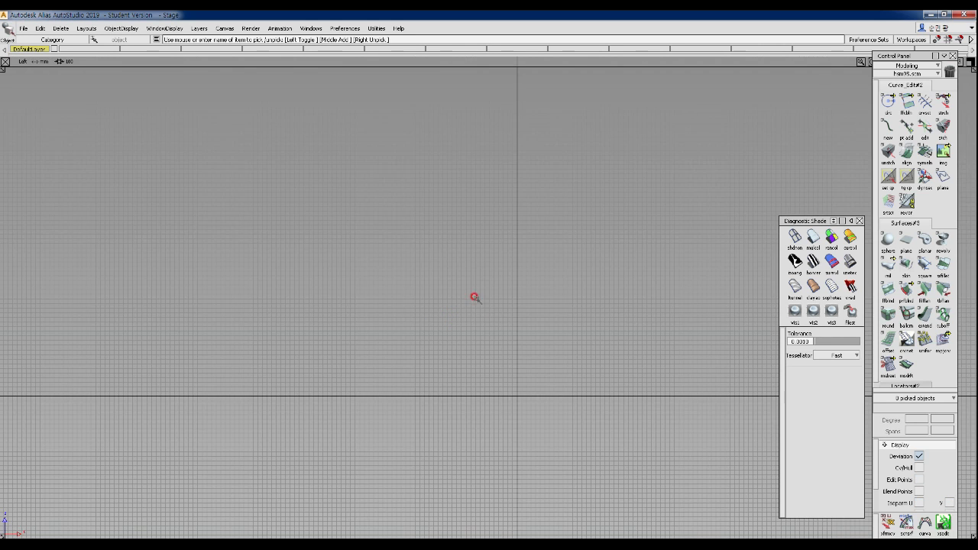
ctrl+shift+drag(428, 229, 428, 268)
click(888, 241)
click(386, 238)
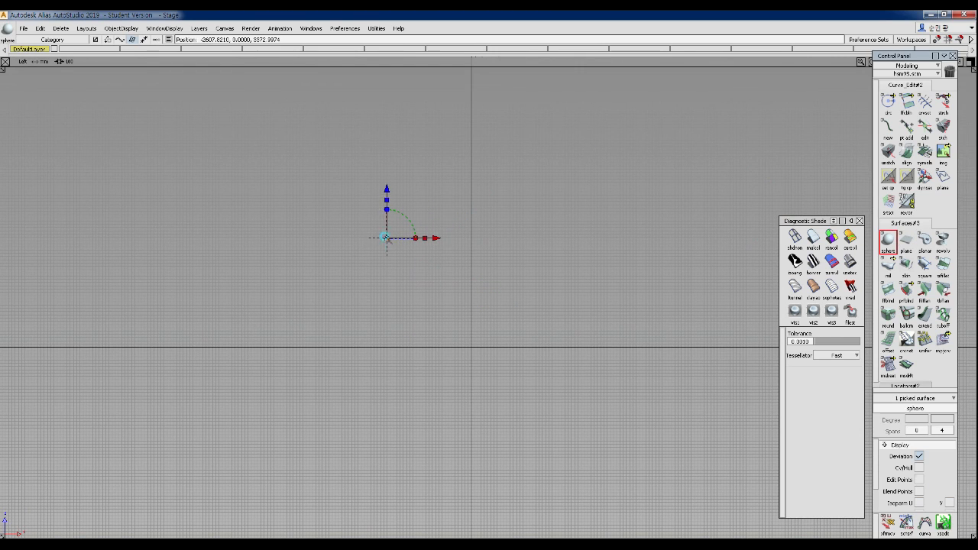
ctrl+shift+drag(336, 289, 412, 287)
drag(535, 247, 582, 252)
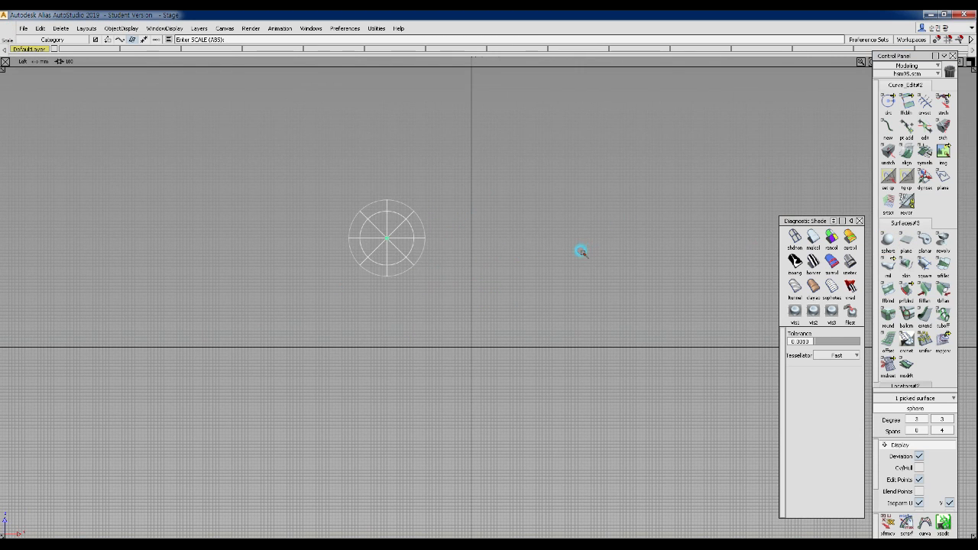
Step: Make two copies of the sphere and place them separately on the other side of the original
ctrl+shift+drag(362, 365, 345, 301)
mouse_move(436, 393)
ctrl+shift+mouse_down()
mouse_move(421, 299)
mouse_move(398, 305)
ctrl+shift+mouse_up()
ctrl+shift+drag(471, 385, 463, 259)
Step: Pick only the original sphere and delete it
ctrl+shift+drag(365, 145, 362, 191)
drag(296, 160, 421, 312)
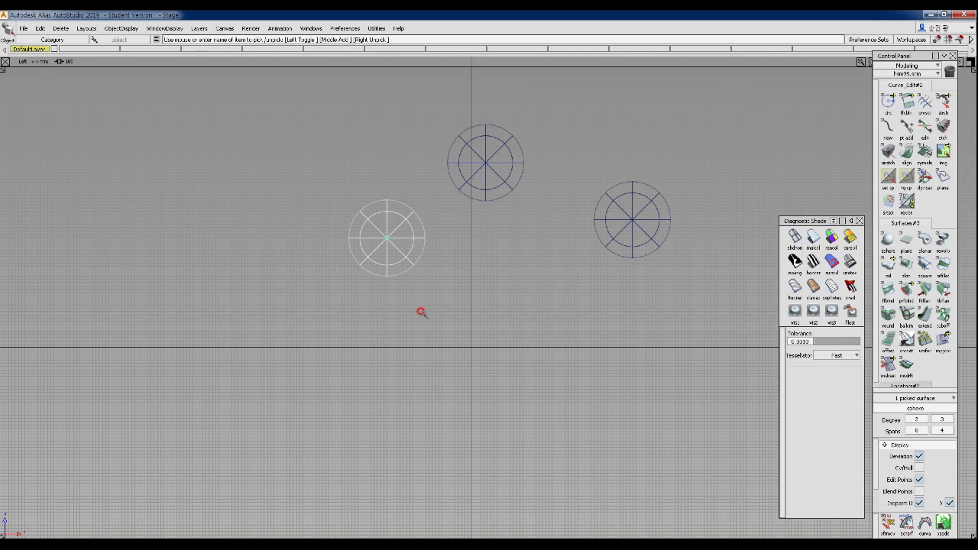
key(Delete)
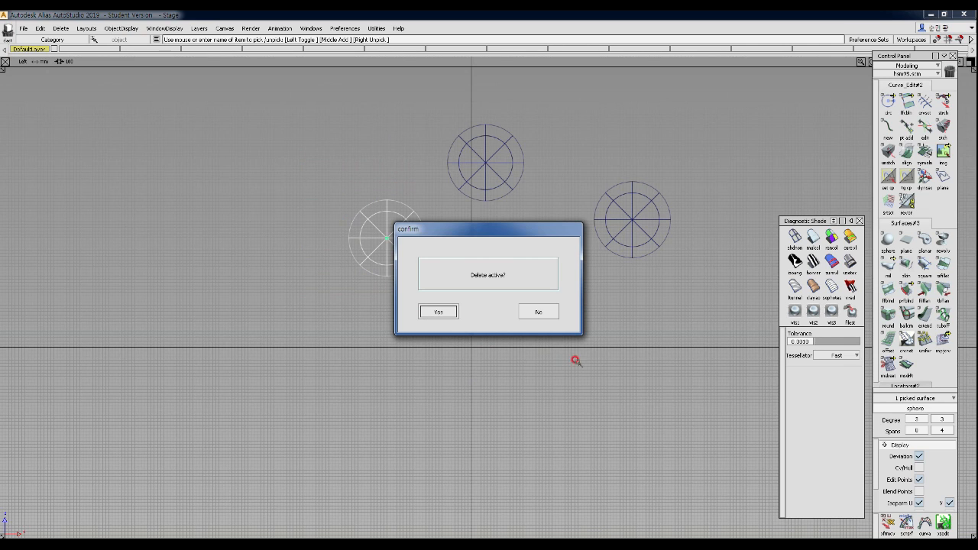
click(437, 310)
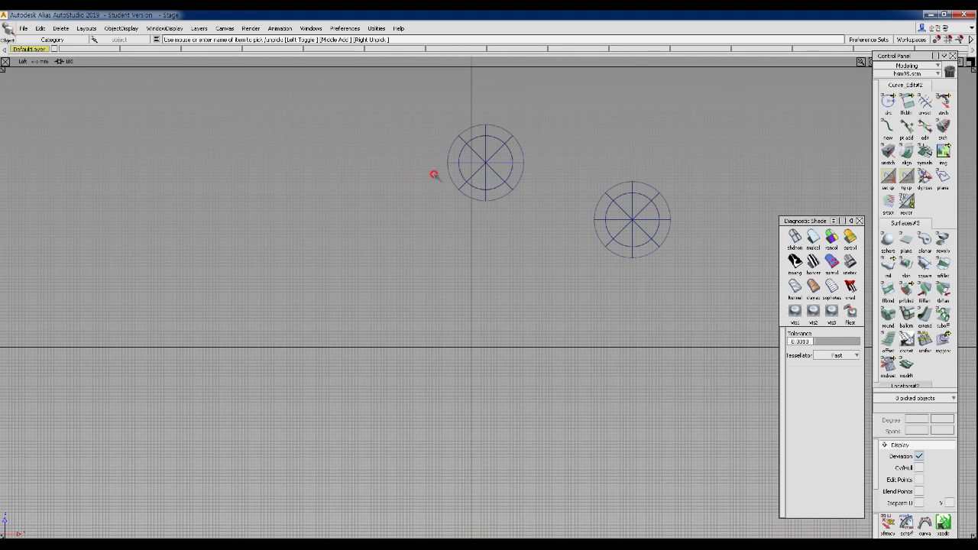
Step: Pick the two remaining spheres and delete them
ctrl+shift+drag(445, 129, 442, 174)
drag(397, 123, 683, 286)
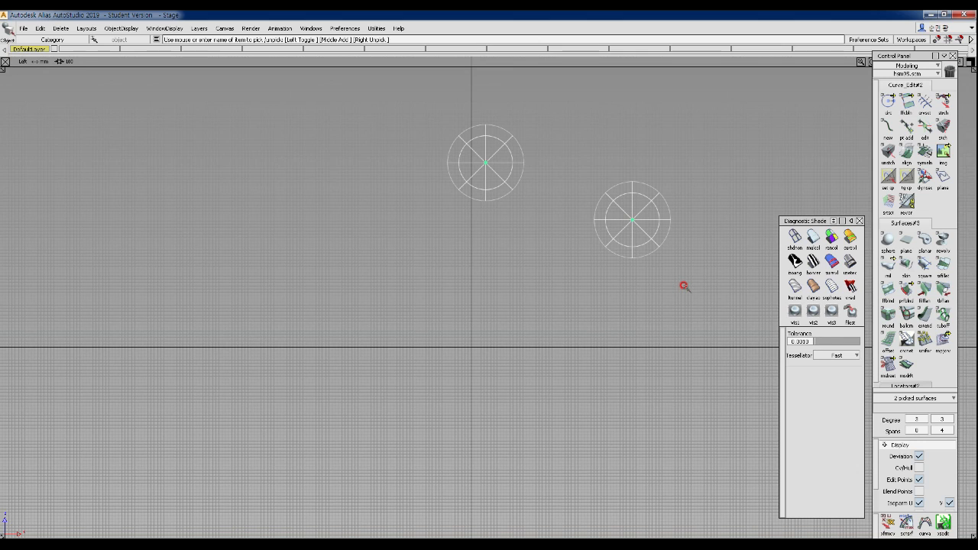
click(890, 243)
key(Delete)
key(Return)
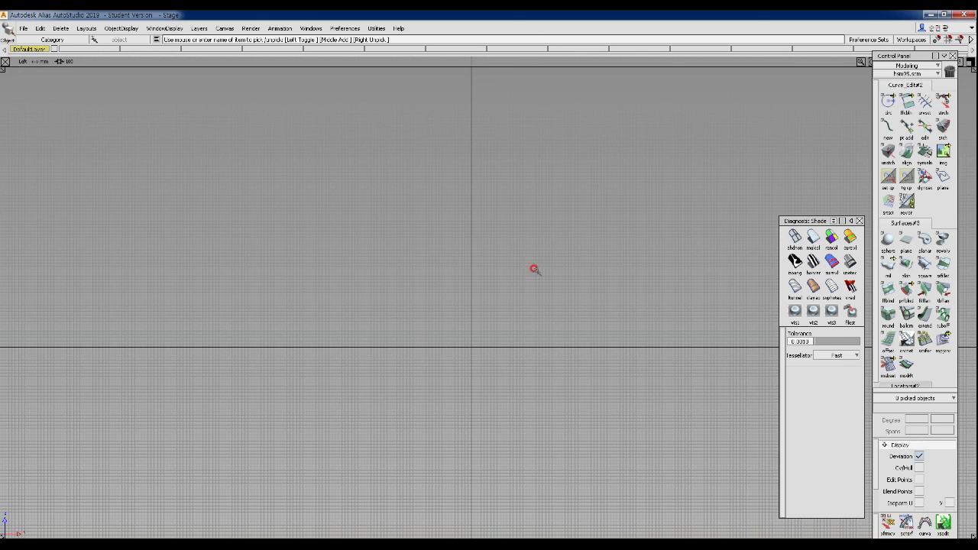
Step: Move the Diagnostic Shade window next to the Control Panel and open the tool Palette
alt+shift+middle_drag(393, 258, 397, 291)
alt+shift+right_drag(397, 291, 377, 347)
alt+shift+middle_drag(378, 347, 398, 204)
alt+shift+right_drag(395, 378, 423, 304)
drag(802, 217, 810, 231)
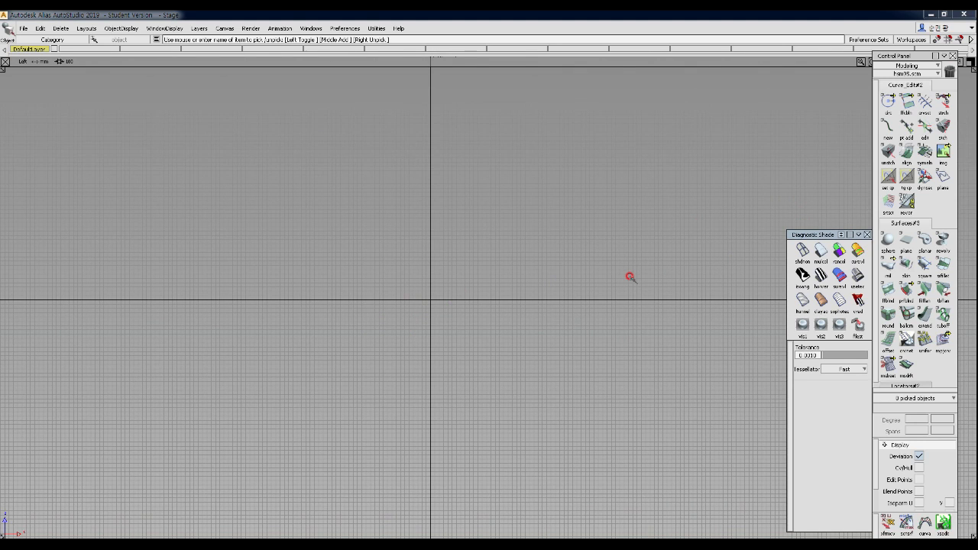
click(309, 29)
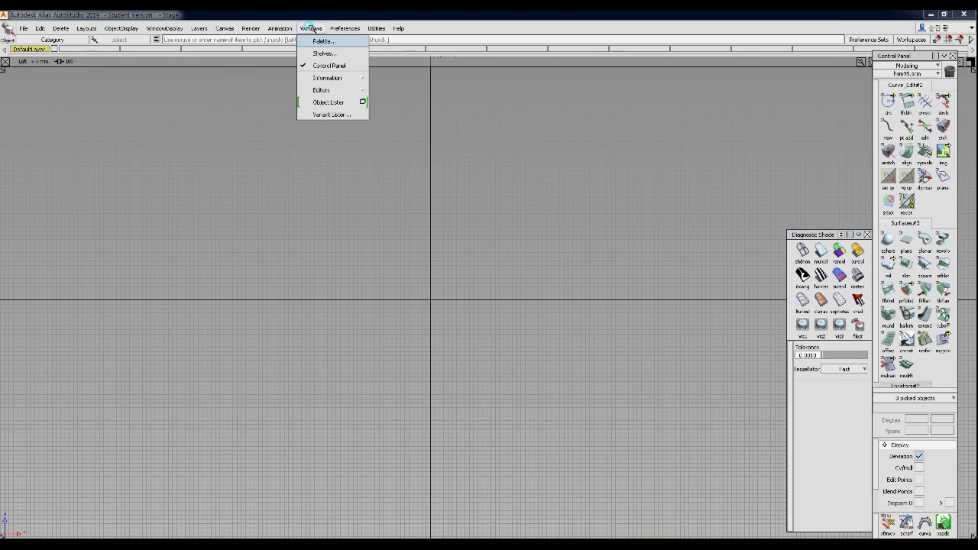
click(331, 43)
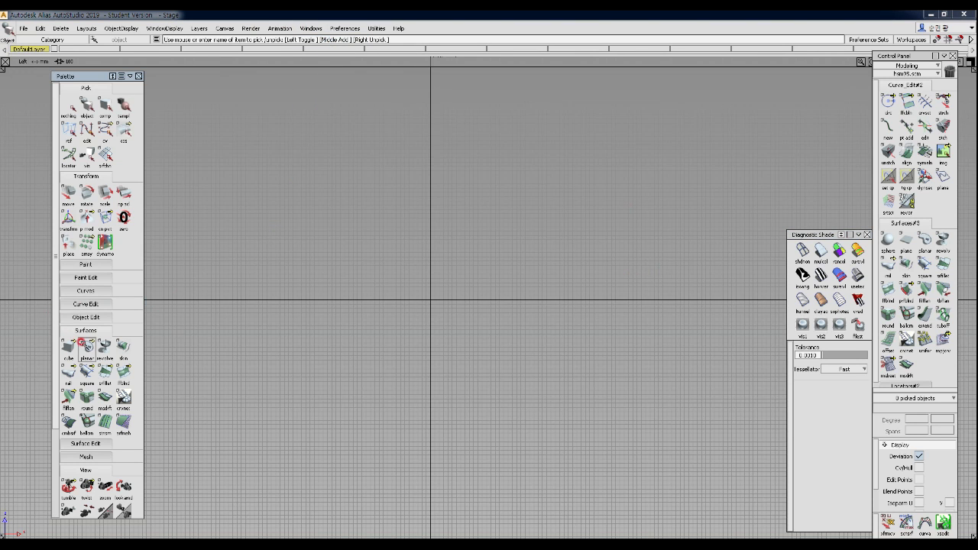
Step: Create a cube just above the origin in the Left view and scale it to about 524 mm per side
click(68, 349)
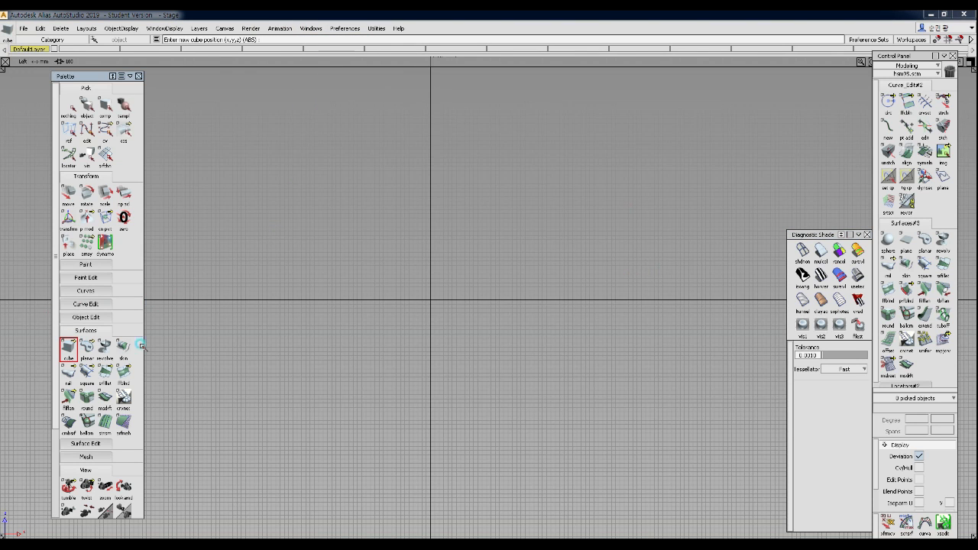
click(139, 76)
ctrl+shift+drag(329, 323, 408, 321)
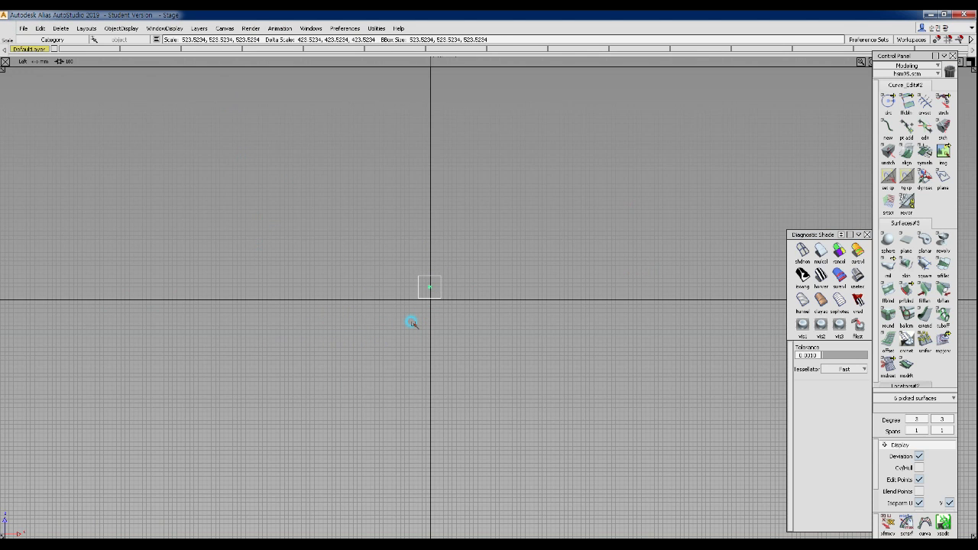
alt+shift+middle_drag(405, 310, 402, 356)
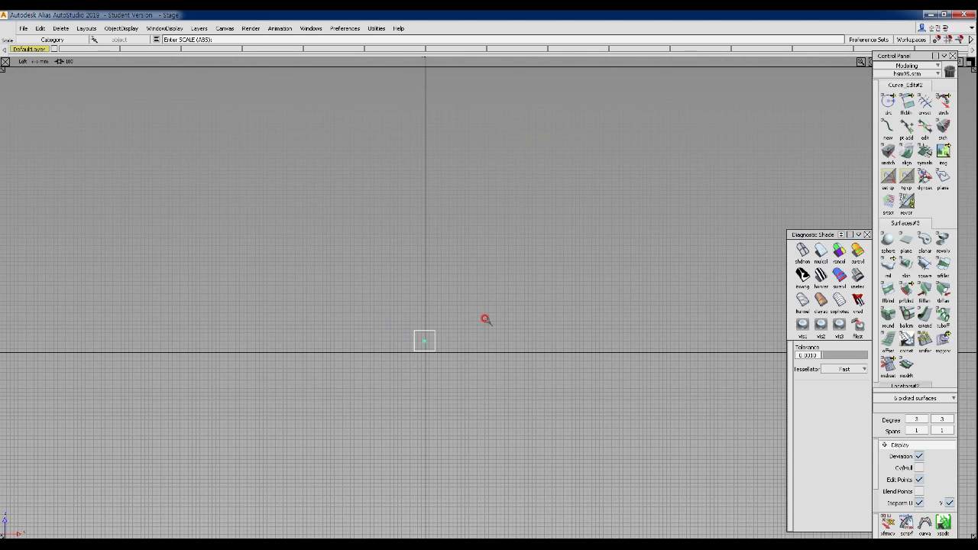
Step: Rotate the cube in the Left view until it stands on one edge as a diamond
alt+shift+right_drag(443, 384, 494, 274)
alt+shift+middle_drag(407, 321, 521, 257)
ctrl+shift+right_drag(506, 245, 505, 272)
middle_drag(519, 230, 520, 458)
Step: Move the rotated cube to the absolute position 0, 0, 400
alt+shift+right_drag(519, 458, 448, 393)
text(0 0 400)
key(Return)
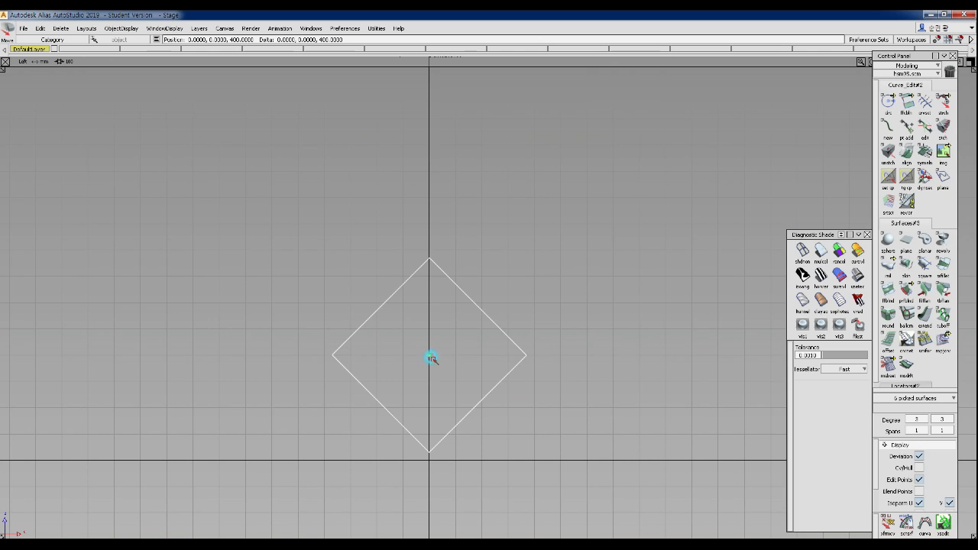
mouse_move(430, 356)
mouse_down()
mouse_move(507, 382)
mouse_move(428, 362)
mouse_up()
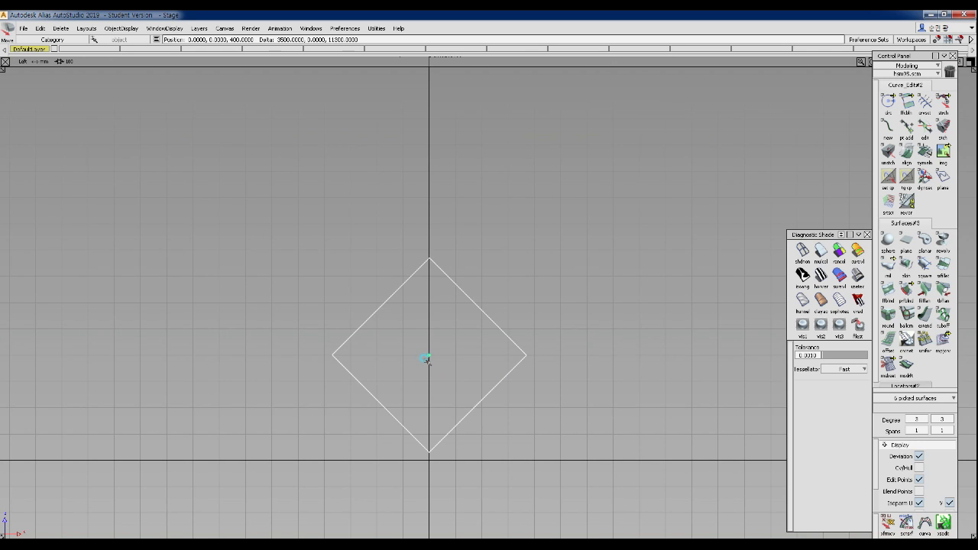
drag(428, 367, 437, 345)
Step: Fine-tune the cube's rotation about the Y axis by -0.2 degrees
alt+shift+right_drag(443, 383, 469, 382)
alt+shift+middle_drag(405, 336, 447, 227)
ctrl+shift+right_drag(461, 273, 461, 292)
click(462, 292)
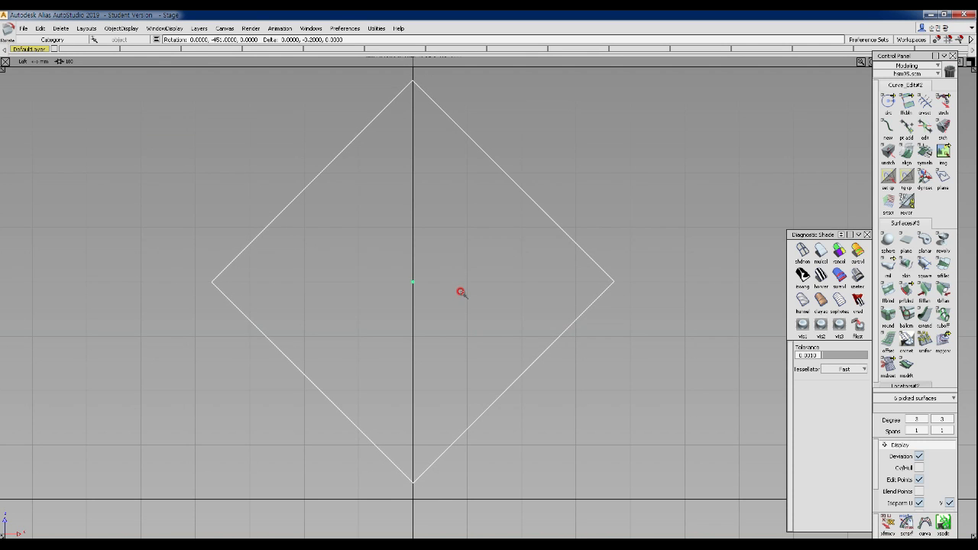
Step: Copy and paste the diamond-oriented cube and move the copy diagonally upward beside the original
alt+shift+right_drag(465, 253, 481, 318)
alt+shift+middle_drag(480, 319, 451, 369)
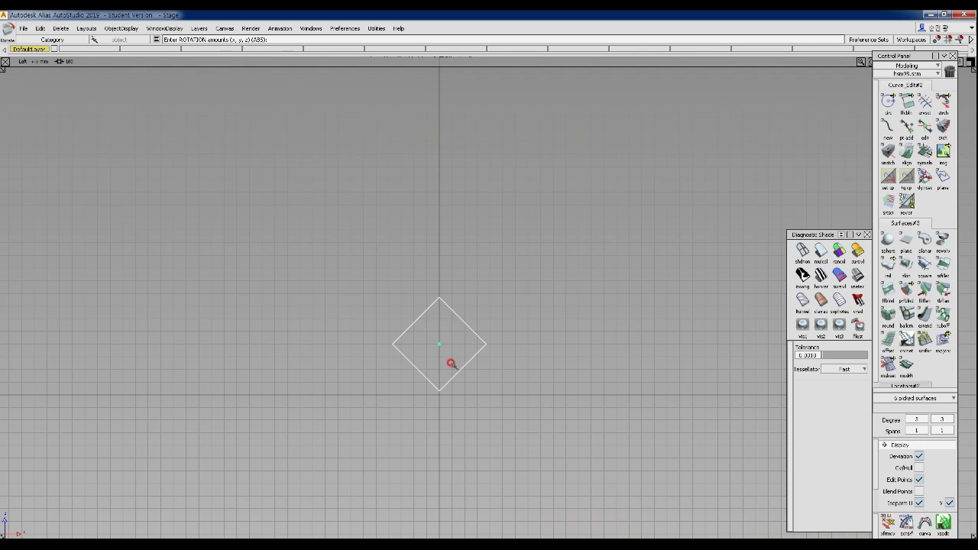
key(ctrl+c)
key(ctrl+v)
ctrl+shift+right_drag(447, 398, 441, 364)
drag(442, 364, 520, 316)
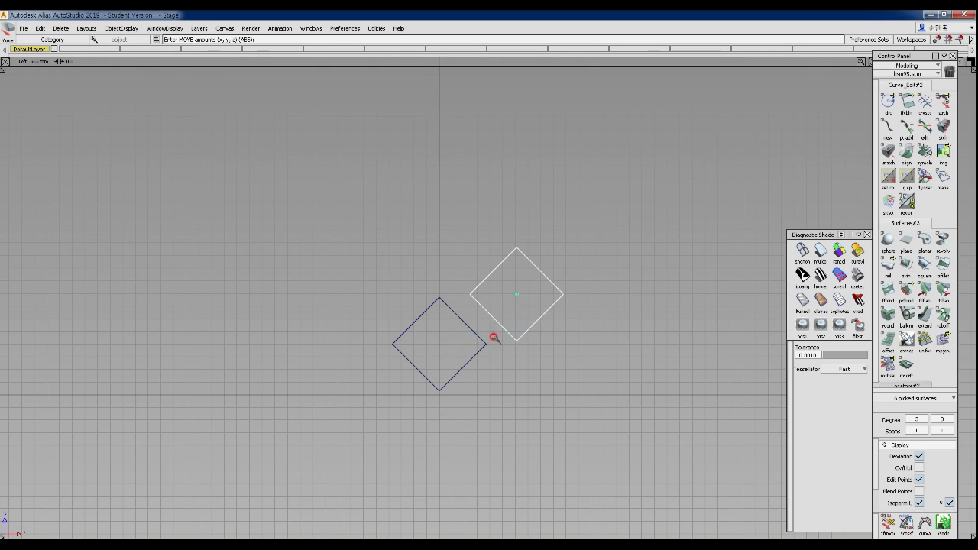
Step: Set the copied diamond's pivot on its left corner and snap that corner onto the original cube's upper-right edge
ctrl+shift+right_drag(485, 334, 499, 313)
ctrl+alt+drag(495, 317, 427, 292)
ctrl+shift+right_drag(481, 383, 453, 306)
drag(451, 310, 449, 308)
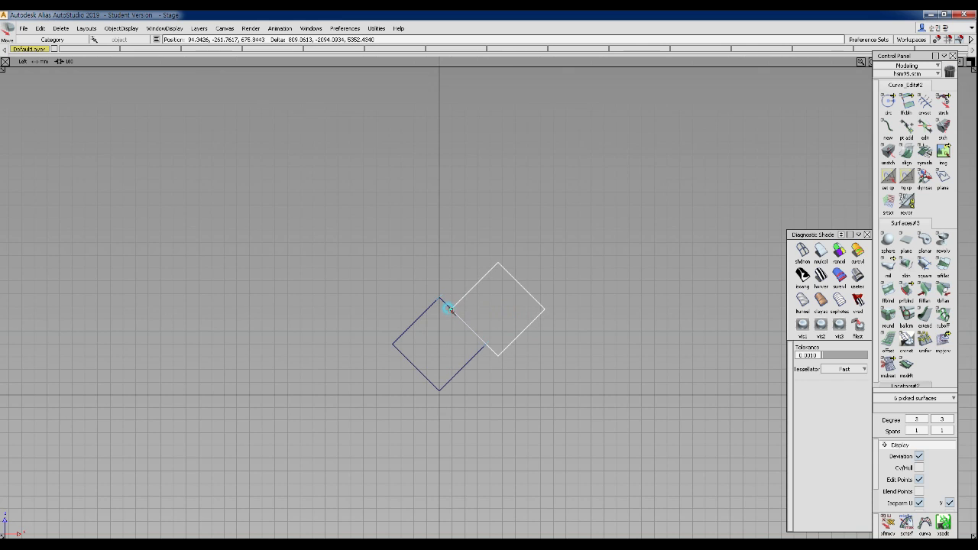
Step: Paste further copies of the diamond cube, snapping each against the upper-right edge of the previous one in a diagonal row
alt+shift+right_drag(538, 336, 517, 339)
alt+shift+middle_drag(518, 338, 473, 373)
key(ctrl+c)
key(ctrl+v)
drag(466, 309, 460, 306)
key(ctrl+c)
key(ctrl+v)
drag(504, 273, 508, 269)
Step: Extend the diagonal row up and to the right with more pasted cubes placed edge to edge
alt+shift+right_drag(527, 295, 519, 317)
alt+shift+middle_drag(518, 318, 497, 386)
key(ctrl+c)
key(ctrl+v)
ctrl+alt+drag(520, 323, 519, 323)
key(ctrl+c)
key(ctrl+v)
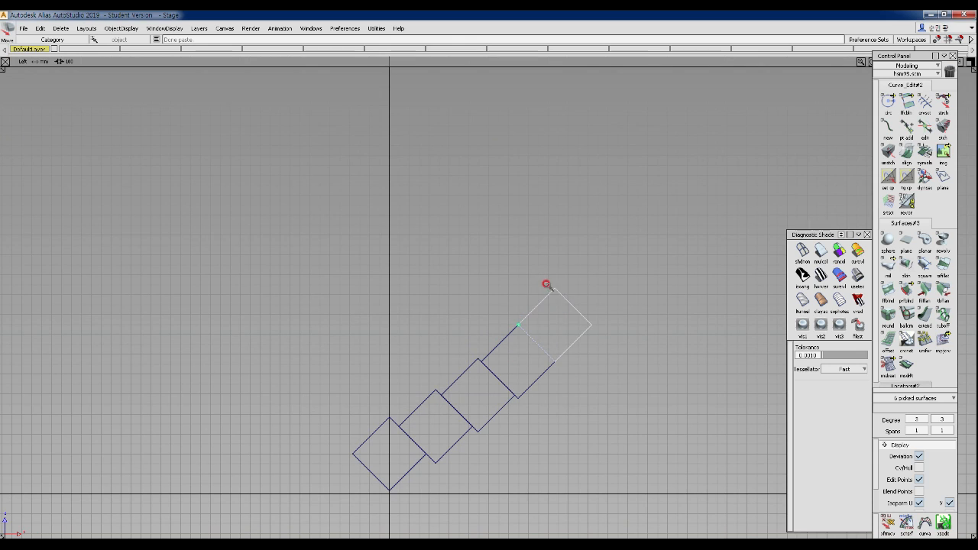
mouse_move(564, 290)
ctrl+alt+mouse_down()
mouse_move(544, 278)
mouse_move(568, 295)
mouse_move(574, 287)
ctrl+alt+mouse_up()
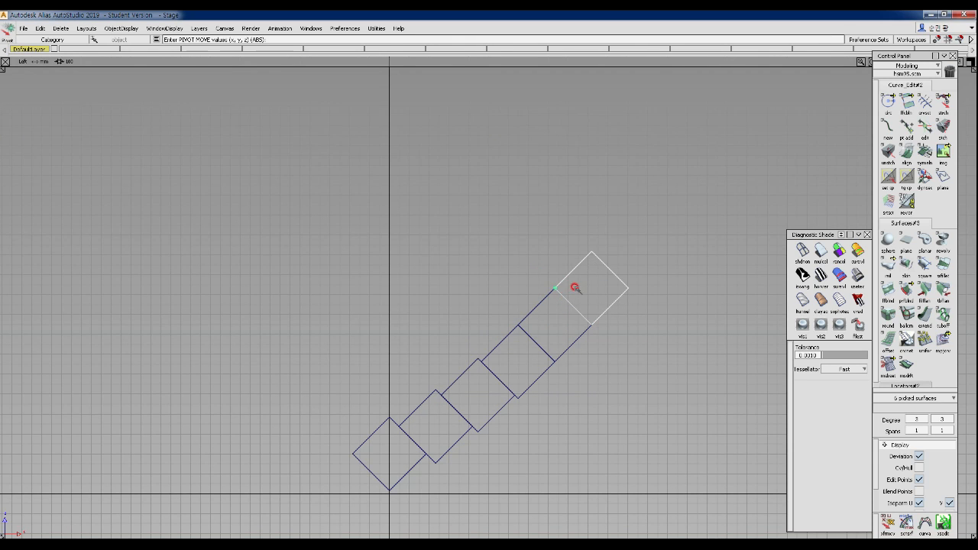
Step: Move the newest cube straight up, then snap it onto the row's end with a slight offset that steepens the chain
right_drag(593, 266, 585, 198)
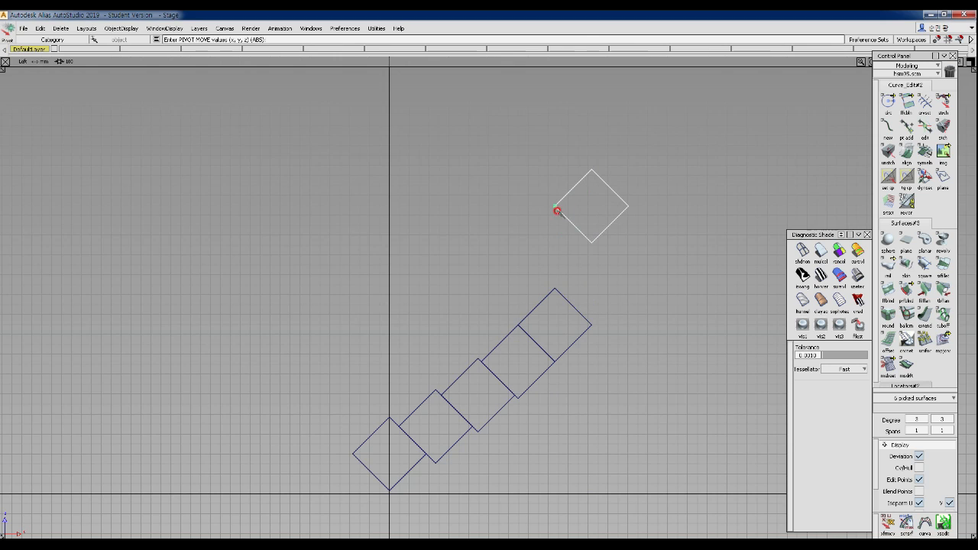
ctrl+shift+drag(574, 362, 571, 303)
ctrl+alt+drag(572, 306, 583, 324)
Step: Paste more cube copies and stack them upward so the chain bends back to the left with the bottom corner as pivot
key(ctrl+c)
key(ctrl+v)
ctrl+alt+drag(594, 259, 609, 270)
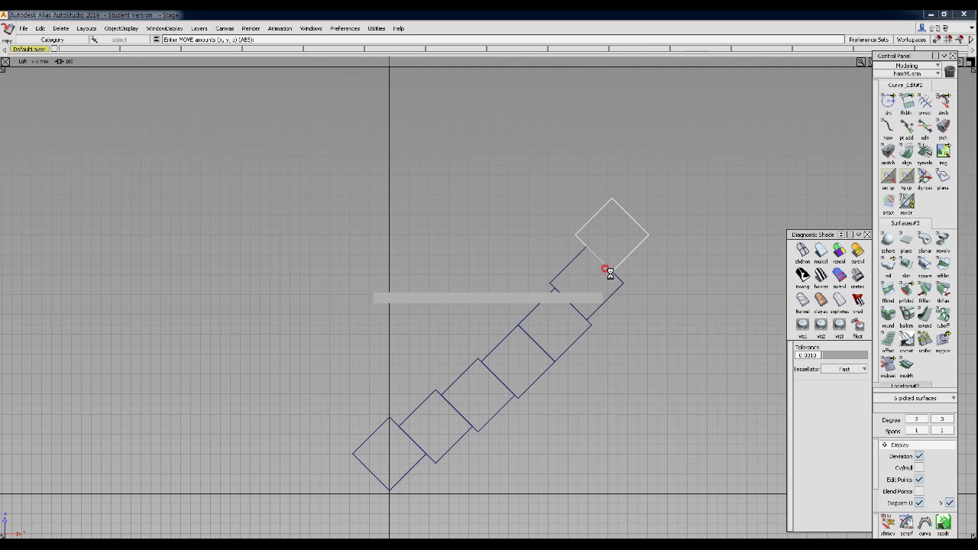
ctrl+alt+drag(624, 218, 621, 203)
key(ctrl+v)
ctrl+drag(597, 153, 589, 160)
alt+shift+middle_drag(597, 178, 611, 217)
alt+shift+right_drag(609, 214, 603, 245)
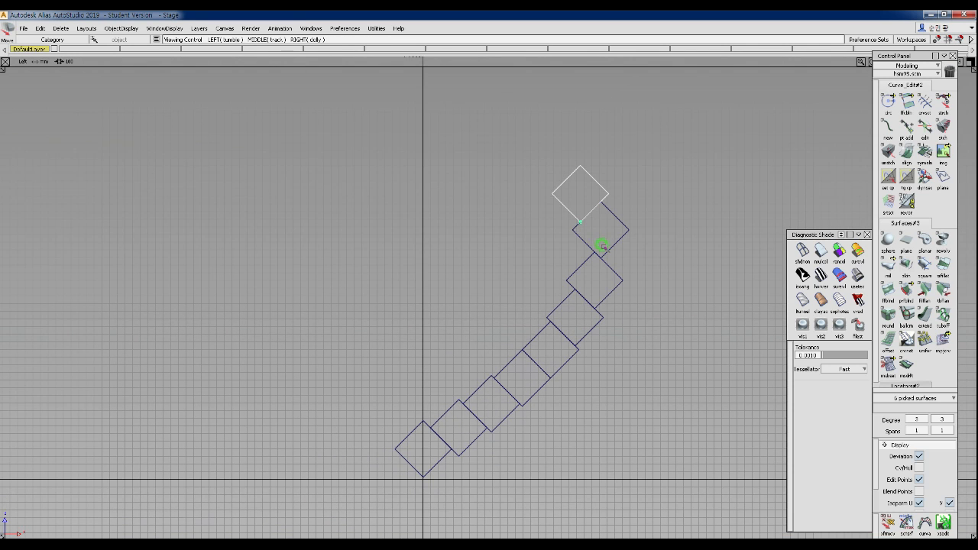
Step: Continue pasting cubes over the crest of the heart's right lobe and down to the vertical axis
mouse_move(559, 183)
ctrl+mouse_down()
mouse_move(550, 201)
mouse_move(555, 186)
ctrl+mouse_up()
key(ctrl+v)
mouse_move(539, 149)
ctrl+alt+mouse_down()
mouse_move(452, 238)
mouse_move(492, 181)
mouse_move(492, 161)
mouse_move(506, 158)
mouse_move(523, 236)
mouse_move(553, 146)
ctrl+alt+mouse_up()
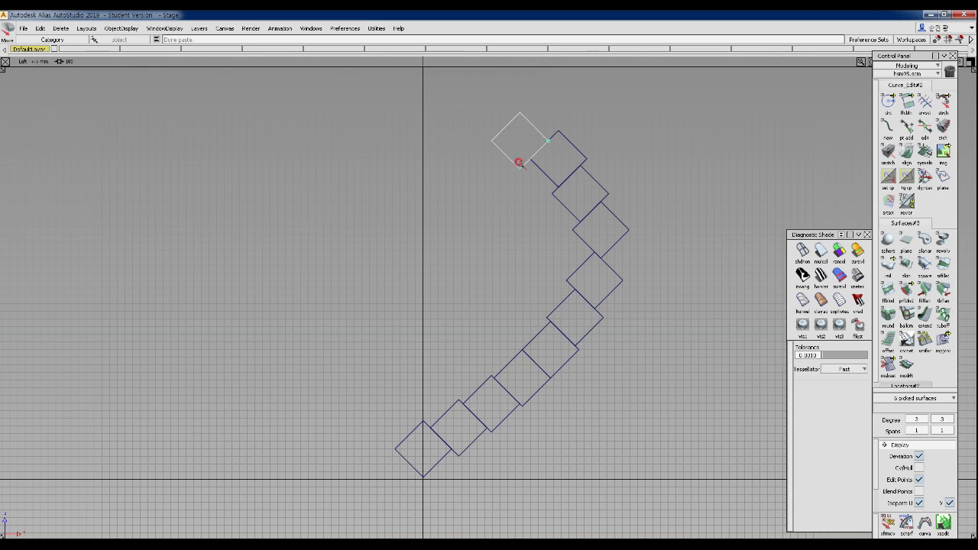
drag(504, 155, 469, 193)
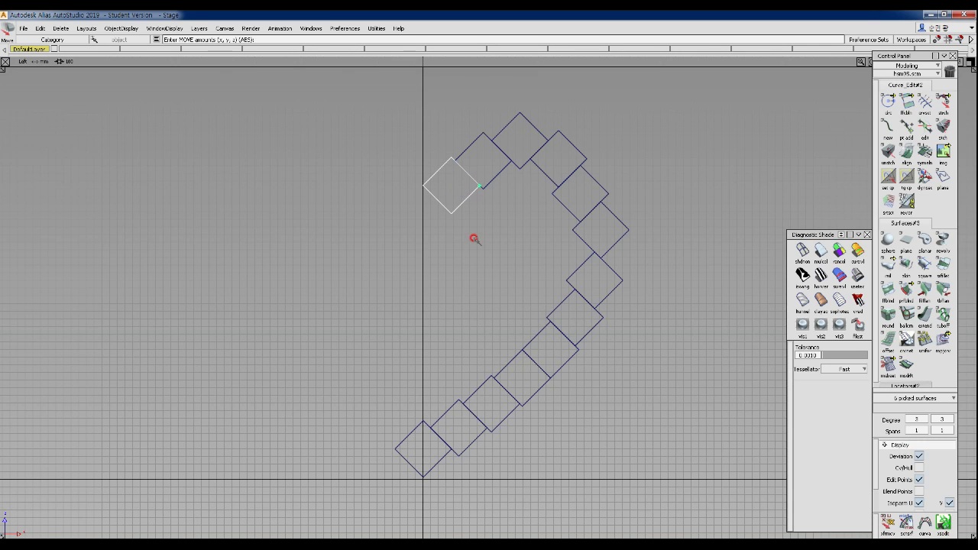
key(ctrl+c)
key(ctrl+v)
drag(439, 204, 450, 249)
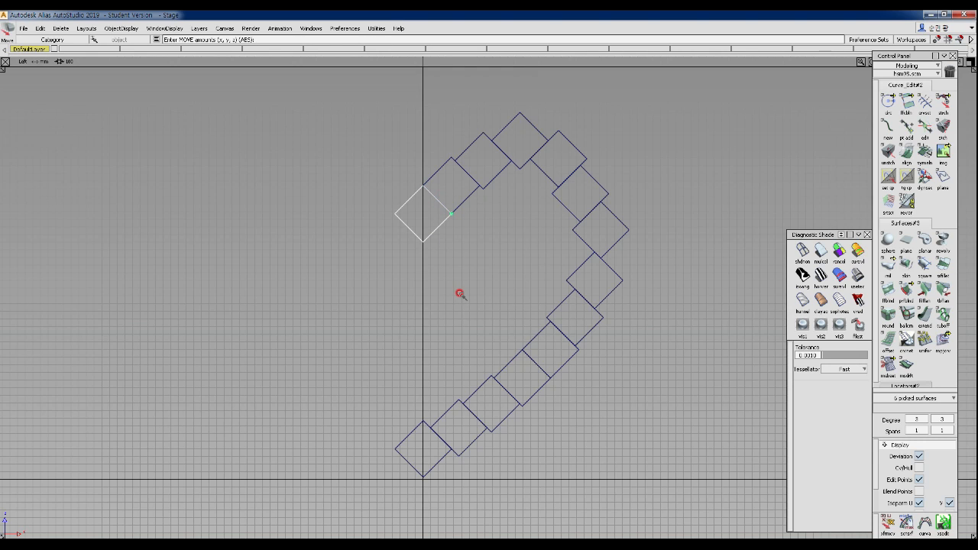
Step: Paste cubes from the centre notch up toward the left lobe, joining each by its right or bottom corner
key(ctrl+c)
key(ctrl+v)
ctrl+shift+right_drag(466, 303, 463, 245)
drag(469, 277, 422, 249)
drag(404, 196, 456, 171)
key(ctrl+c)
key(ctrl+v)
drag(385, 165, 352, 143)
Step: Paste another copy and snap its right corner to the lower-left edge of the left lobe's topmost cube
key(ctrl+c)
key(ctrl+v)
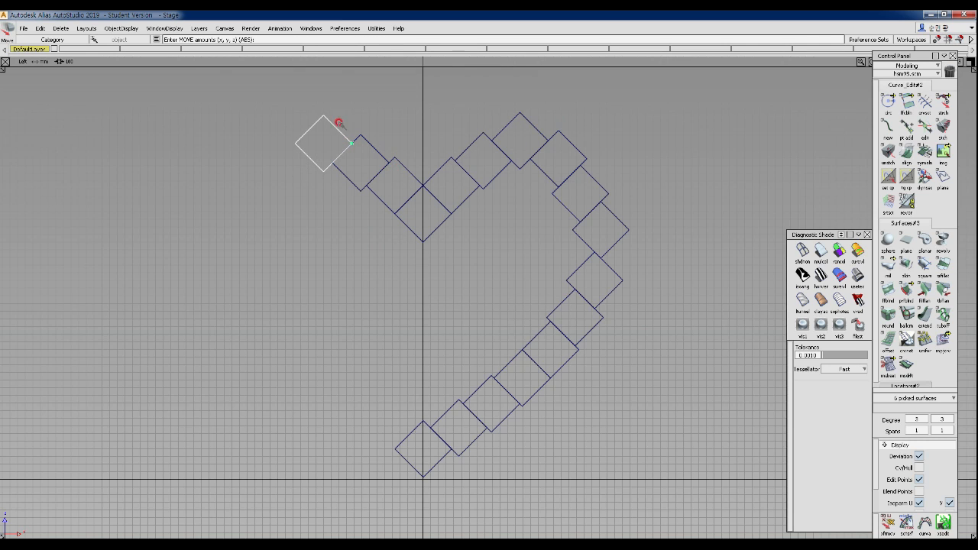
key(ctrl+c)
key(ctrl+v)
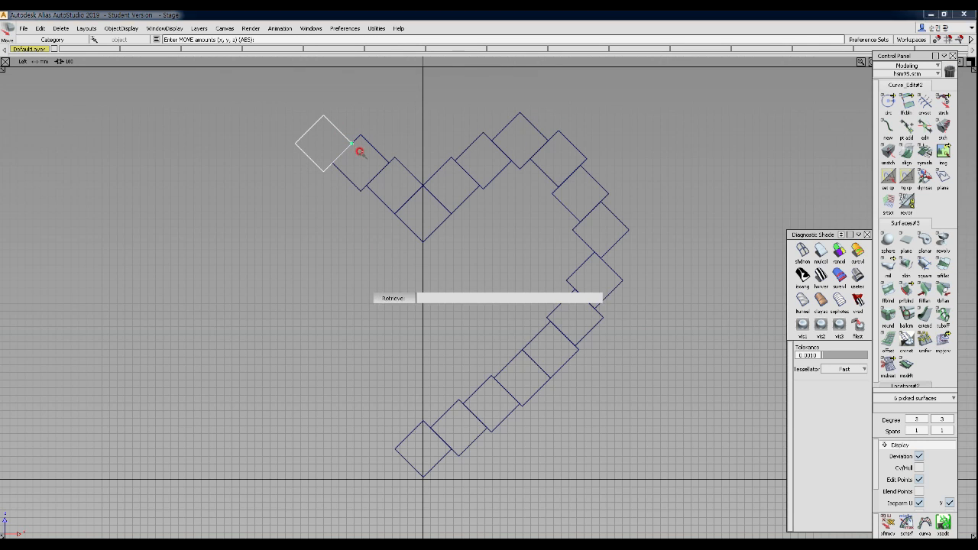
drag(312, 157, 307, 163)
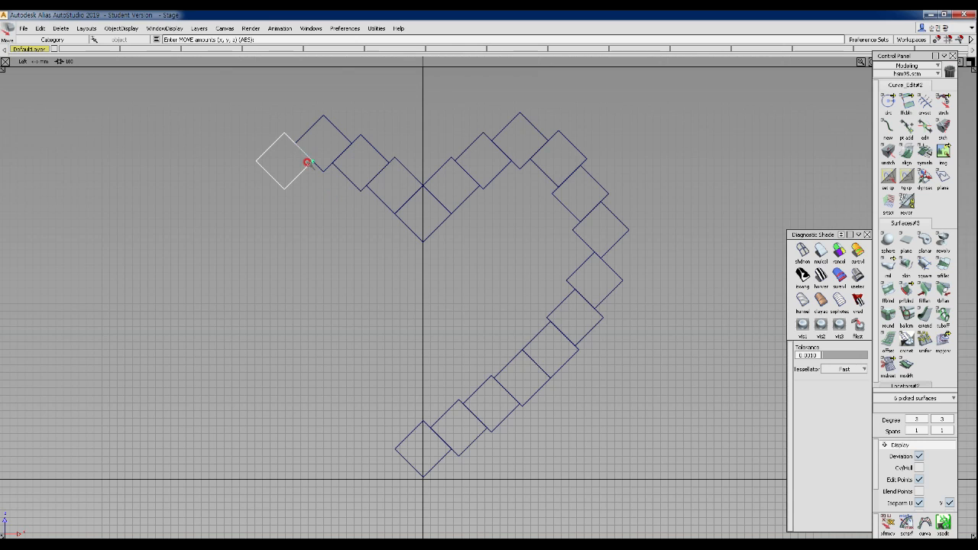
Step: Paste a cube copy, move it clear below the left lobe and set its pivot on its right corner
key(ctrl+v)
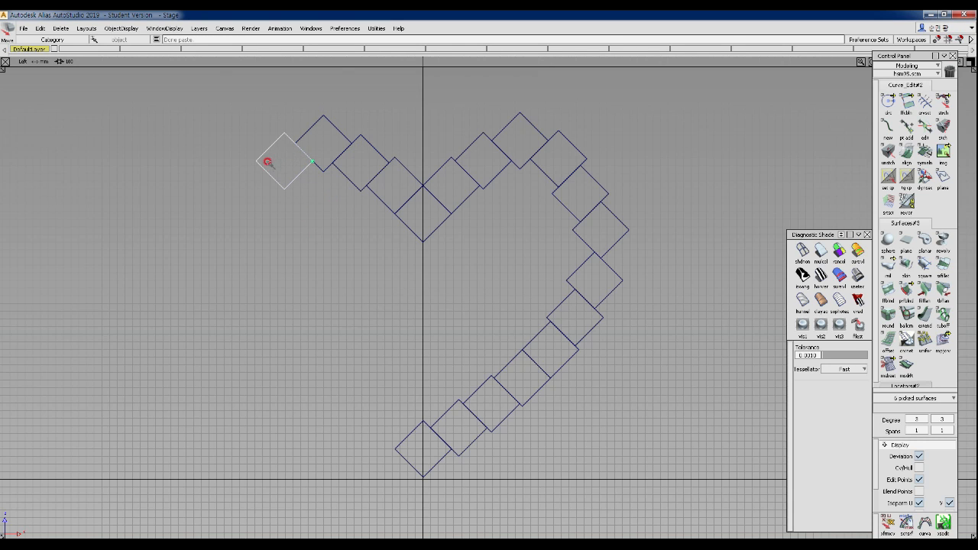
drag(271, 176, 278, 197)
drag(291, 242, 260, 289)
ctrl+shift+right_drag(232, 257, 243, 209)
drag(234, 221, 221, 192)
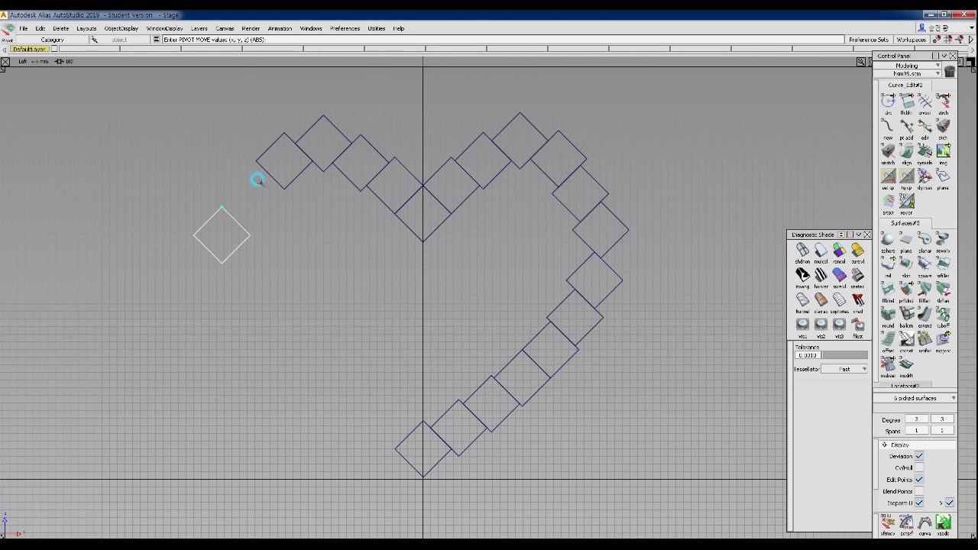
ctrl+shift+right_drag(285, 161, 286, 162)
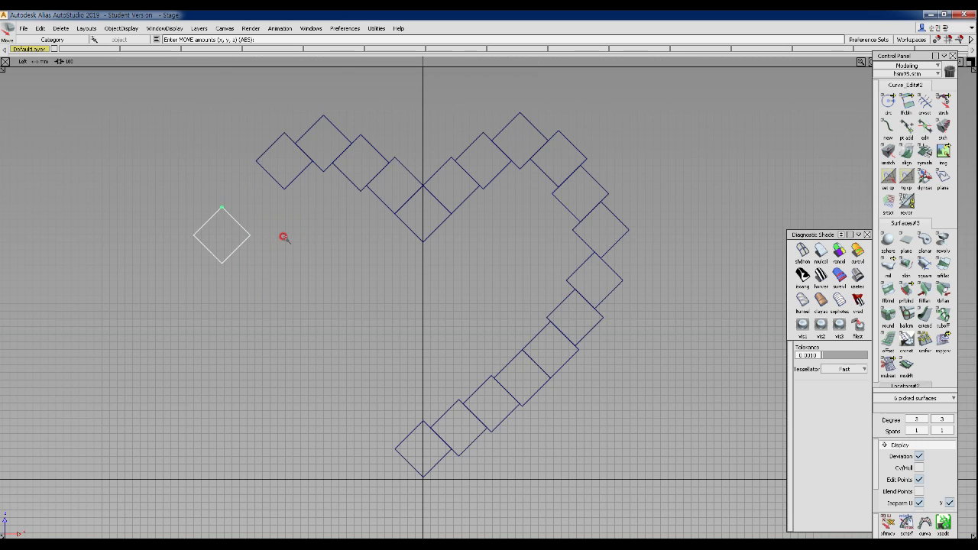
ctrl+shift+drag(283, 237, 283, 237)
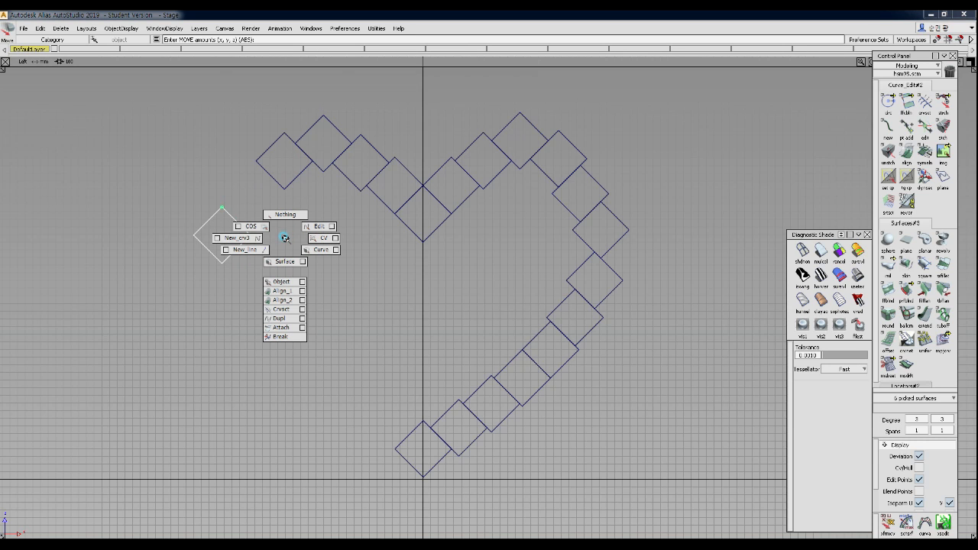
ctrl+shift+right_drag(285, 238, 318, 222)
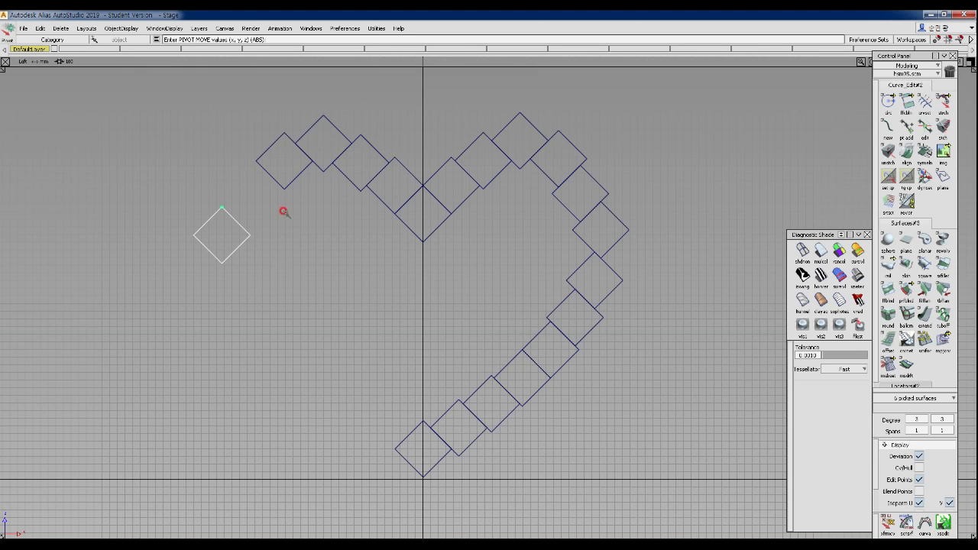
mouse_move(234, 217)
mouse_down()
mouse_move(244, 233)
mouse_move(211, 203)
mouse_move(249, 240)
mouse_move(222, 207)
mouse_move(272, 289)
mouse_up()
ctrl+shift+right_drag(271, 290, 281, 203)
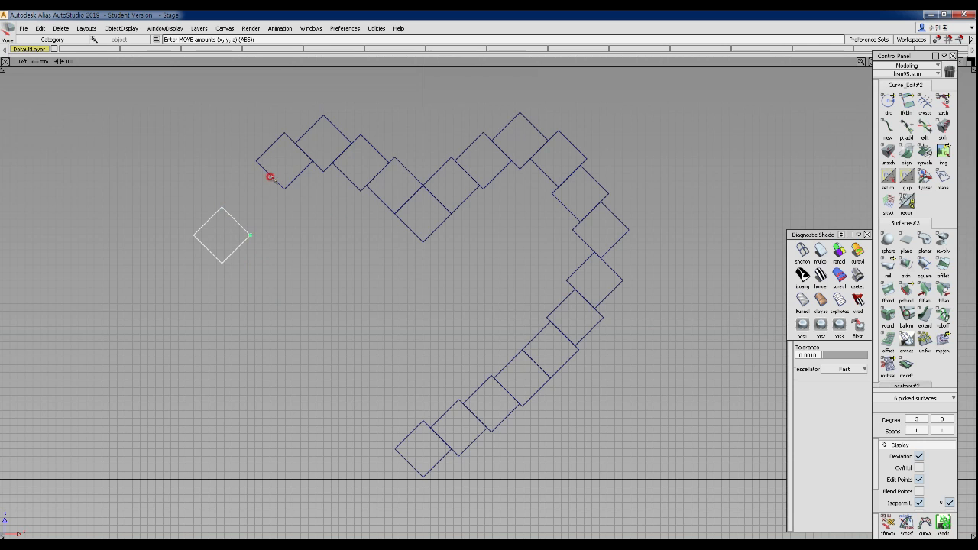
Step: Snap the detached cube to the chain's left end, set its pivot on the top corner and add another copy below it
mouse_move(268, 176)
mouse_down()
mouse_move(288, 213)
mouse_move(236, 294)
mouse_up()
mouse_move(236, 289)
ctrl+shift+mouse_down()
mouse_move(257, 229)
mouse_move(114, 168)
ctrl+shift+mouse_up()
ctrl+shift+drag(278, 276, 261, 166)
key(ctrl+v)
drag(249, 212, 232, 208)
Step: Paste a copy and slide its top corner along the lower-right edge of the left lobe's outermost cube
key(ctrl+v)
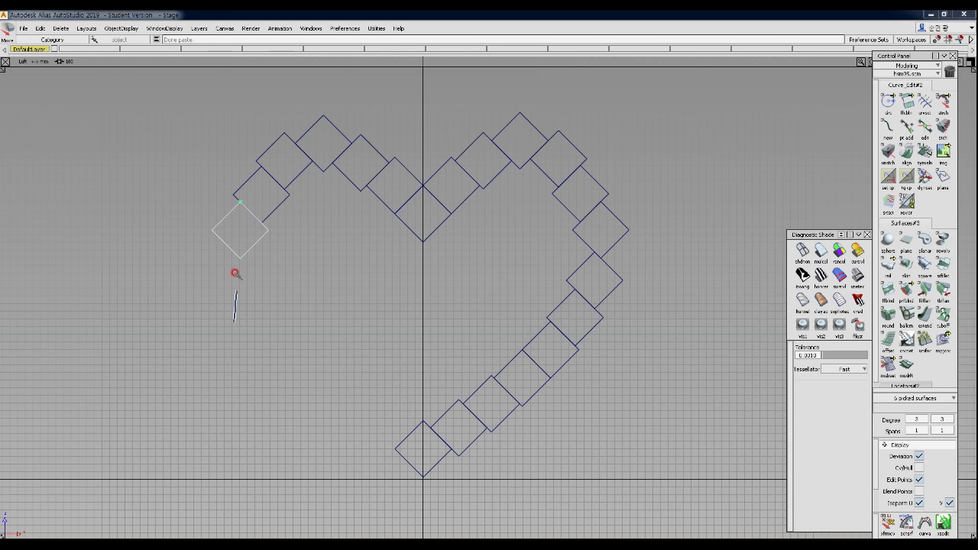
drag(253, 244, 260, 243)
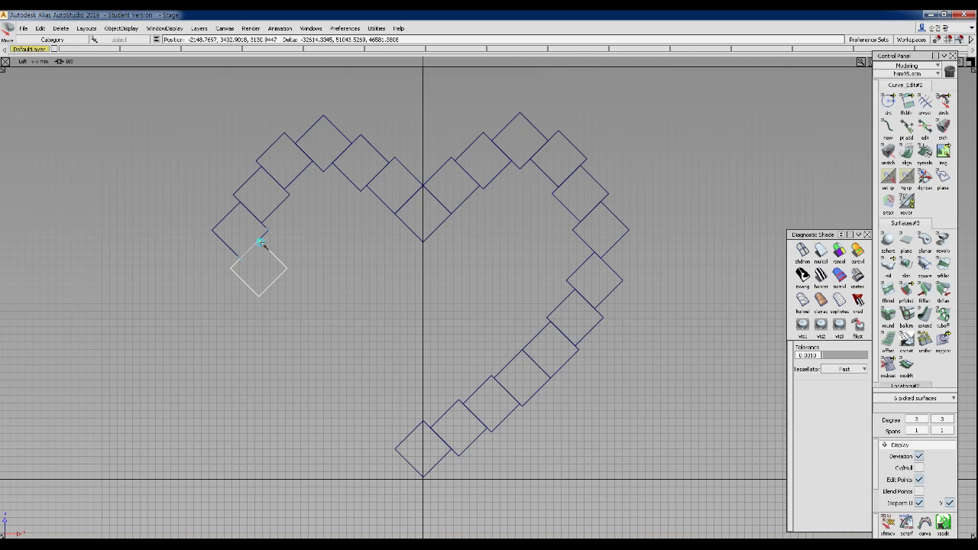
drag(260, 243, 256, 259)
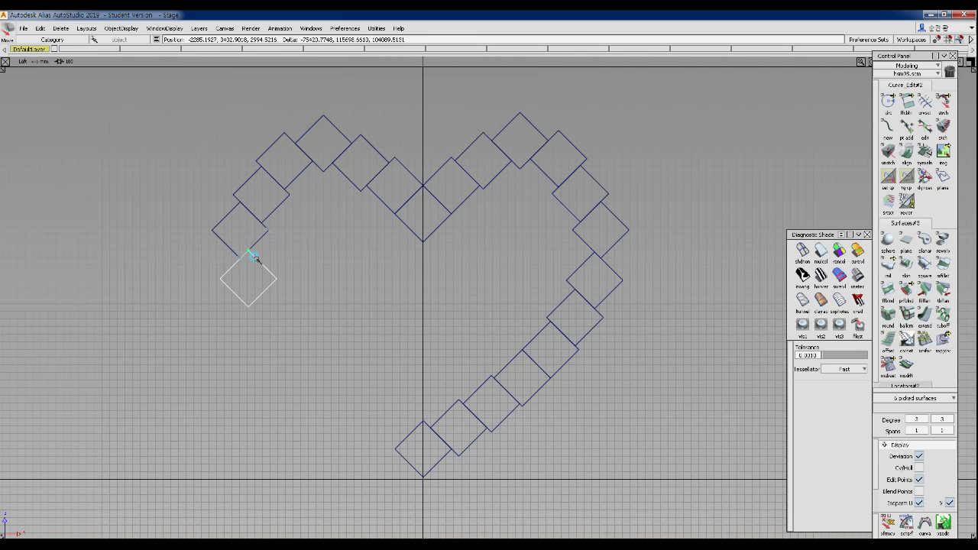
drag(255, 258, 254, 257)
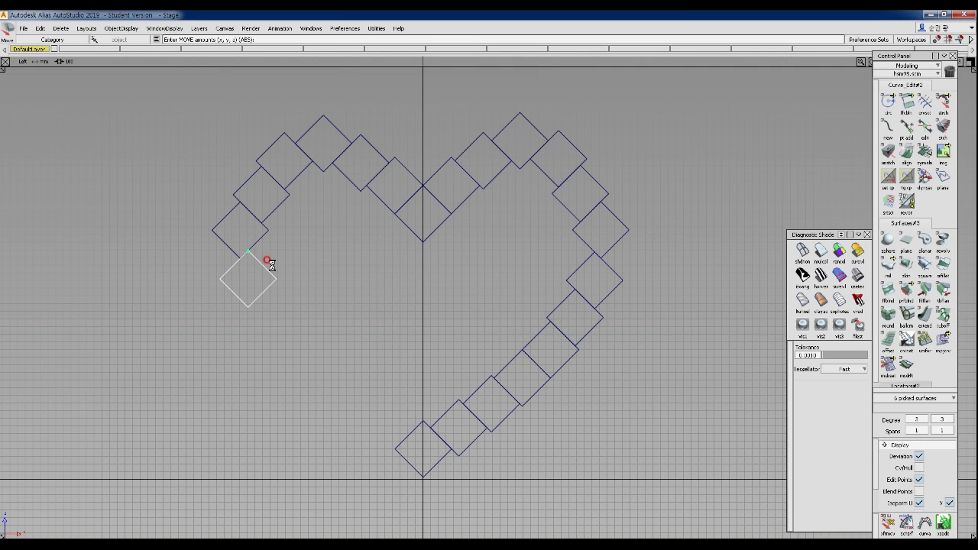
Step: Paste more cubes down the heart's lower-left side, snapping each top corner to the previous cube's lower-right edge
key(ctrl+v)
drag(265, 289, 271, 296)
key(ctrl+c)
key(ctrl+v)
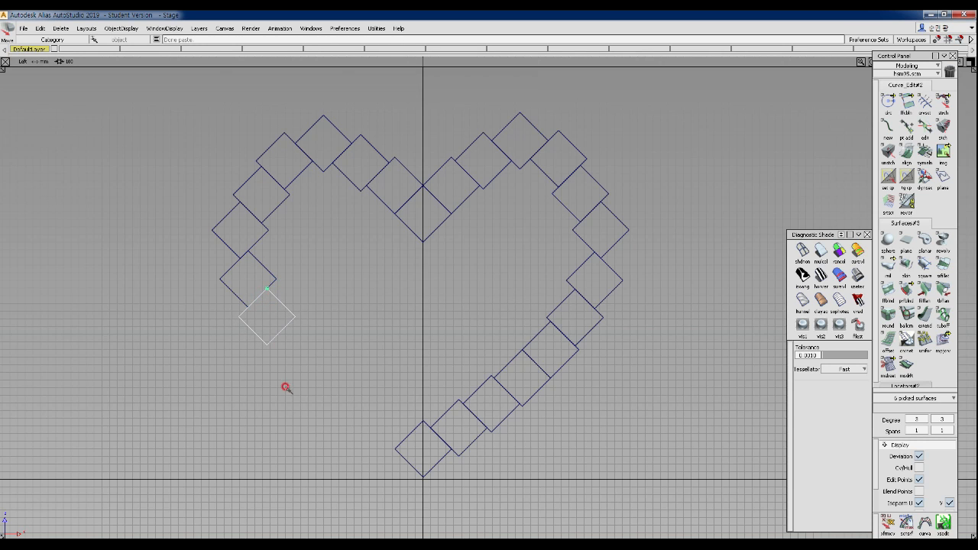
drag(282, 329, 333, 363)
key(ctrl+c)
key(ctrl+v)
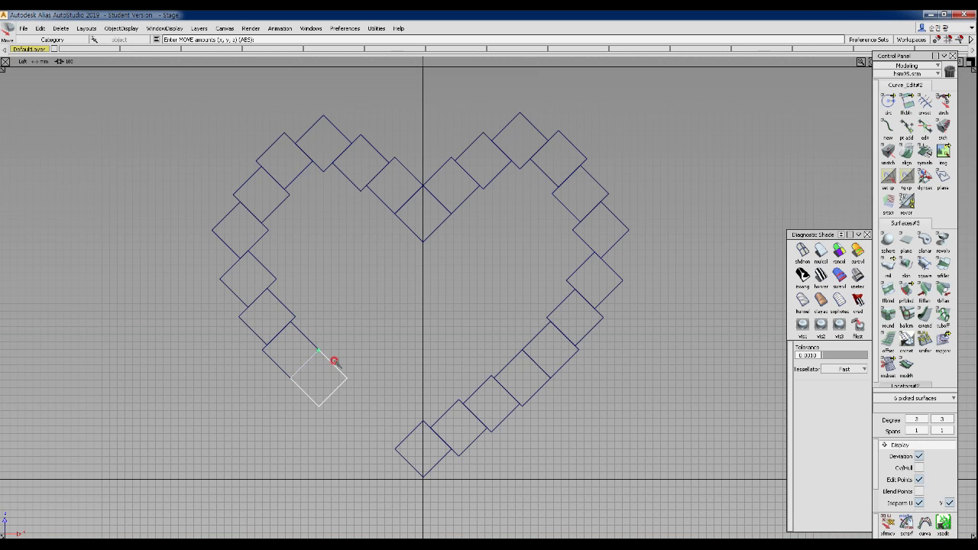
Step: Add the last two cubes on the lower-left side, snapping the final one's right corner to the bottom cube's upper-left edge
key(ctrl+c)
key(ctrl+v)
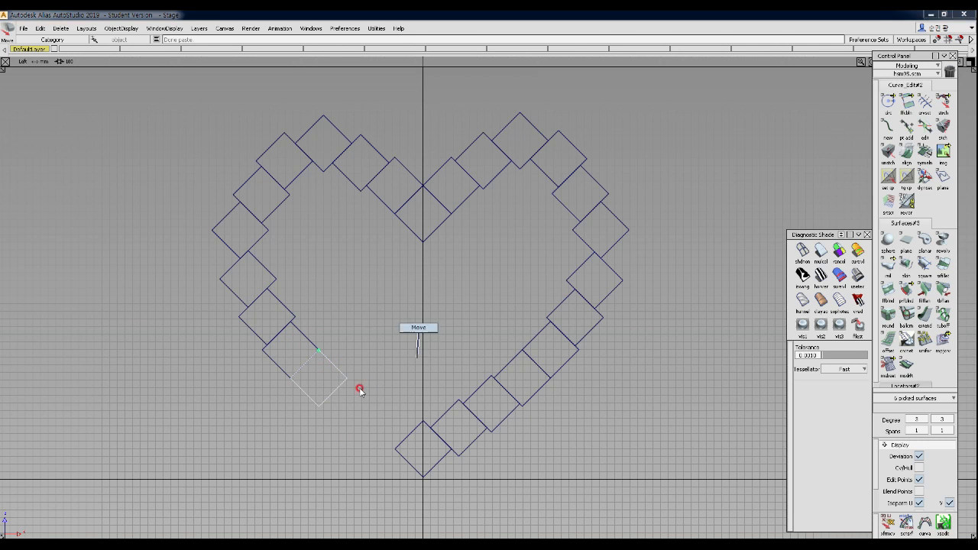
drag(359, 396, 389, 443)
drag(343, 395, 404, 415)
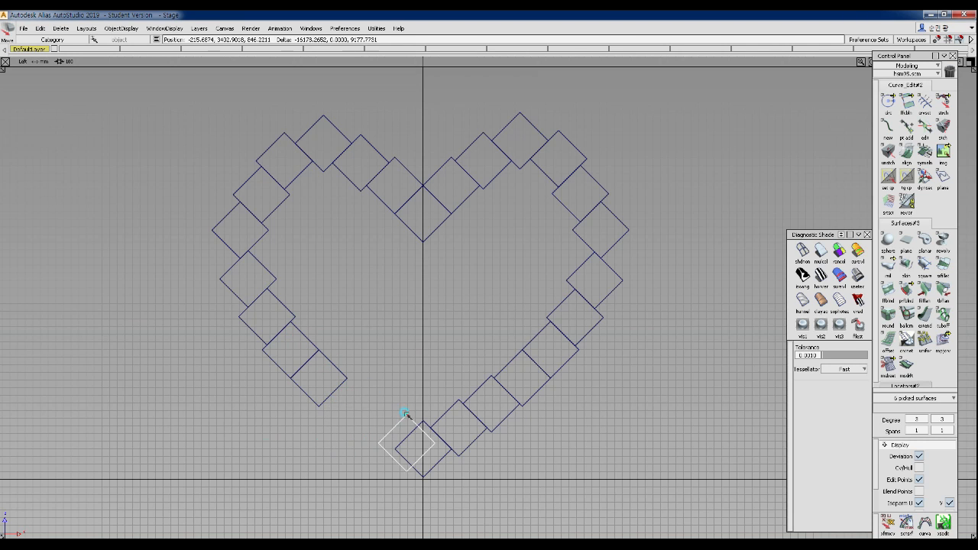
ctrl+alt+drag(363, 442, 336, 428)
ctrl+alt+drag(334, 388, 414, 430)
key(Insert)
key(Insert)
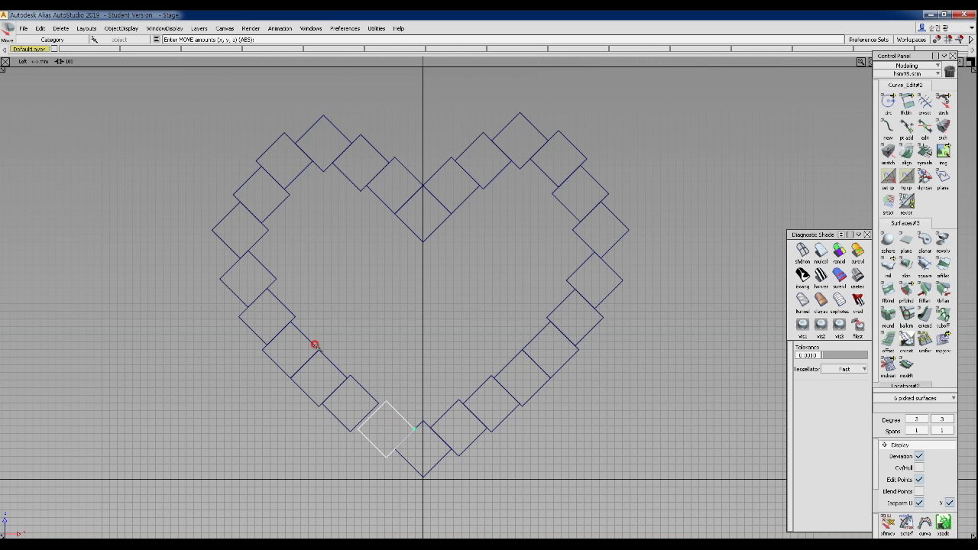
Step: Deselect all cubes, switch to the perspective view and turn on diagnostic shading for the cube heart
ctrl+shift+drag(387, 371, 400, 284)
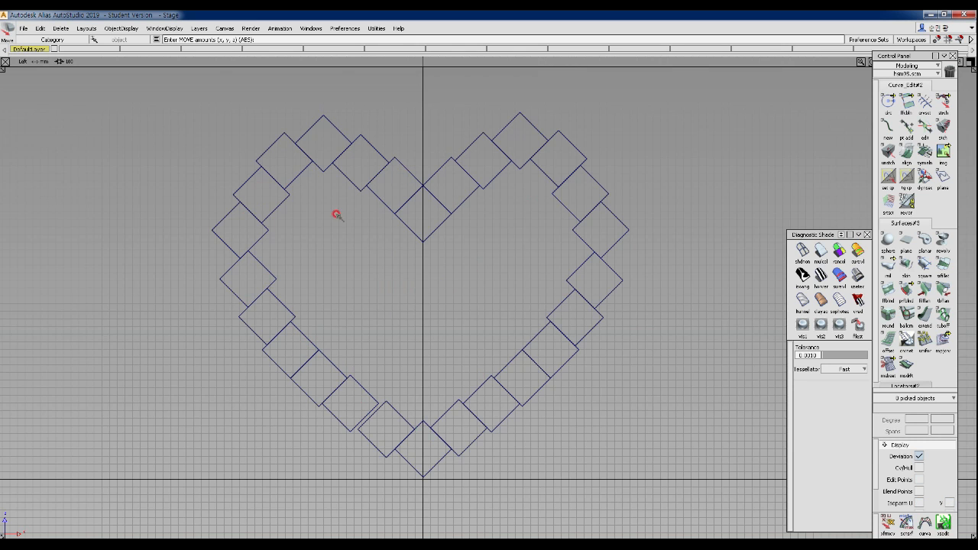
ctrl+shift+middle_drag(450, 236, 609, 120)
alt+shift+click(491, 252)
alt+shift+right_drag(493, 254, 565, 279)
alt+shift+drag(566, 279, 498, 175)
alt+shift+right_drag(498, 175, 474, 237)
alt+shift+drag(474, 237, 323, 339)
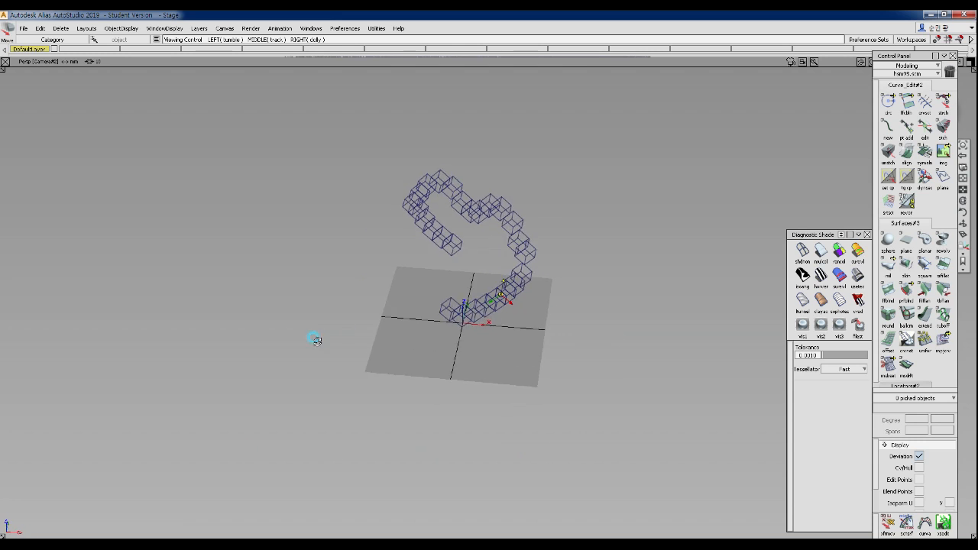
alt+shift+right_drag(323, 339, 505, 316)
alt+shift+drag(506, 316, 454, 297)
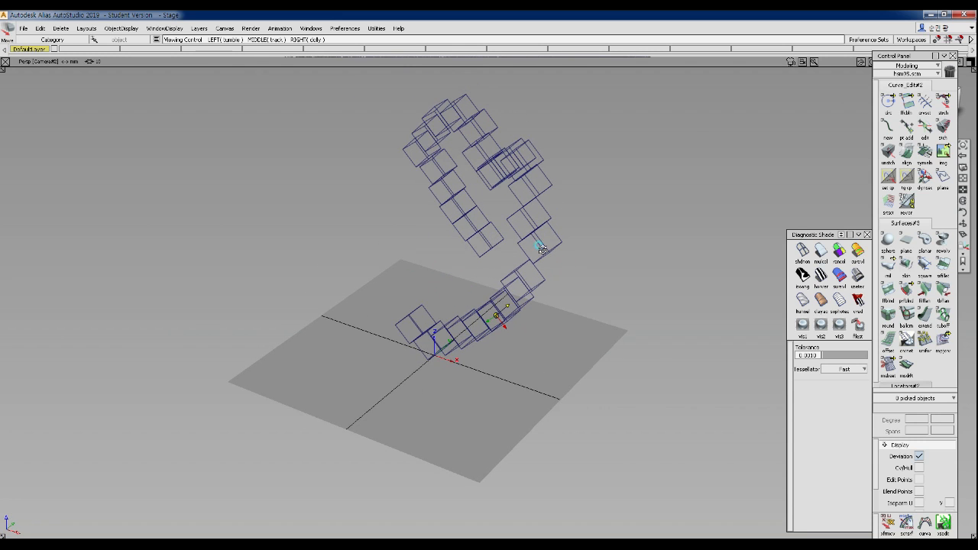
alt+shift+right_drag(541, 249, 563, 273)
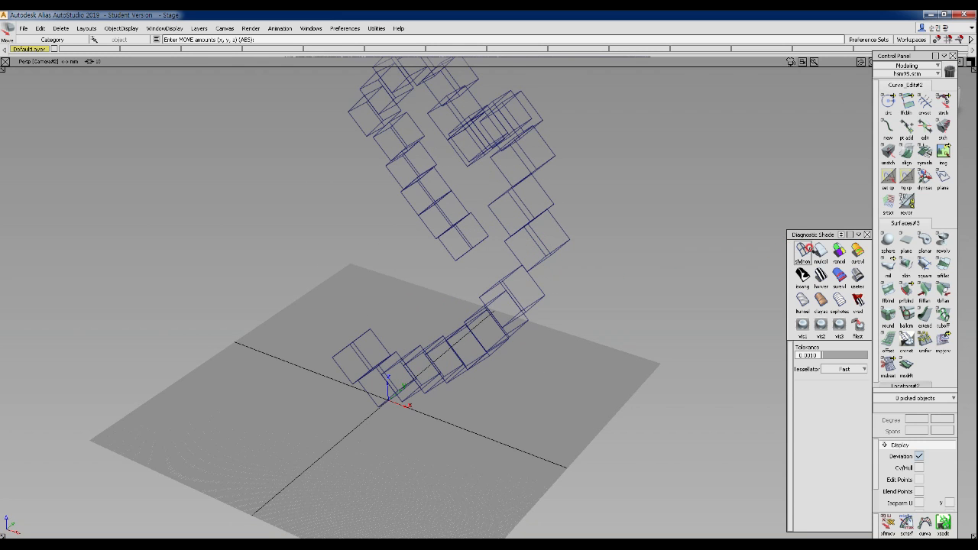
click(808, 249)
mouse_move(589, 299)
alt+shift+mouse_down()
mouse_move(561, 251)
mouse_move(612, 240)
mouse_move(670, 360)
mouse_move(619, 277)
alt+shift+mouse_up()
Step: Pick the cube just above the gap in the right side and snap its pivot corner to the cube below
ctrl+shift+drag(544, 217, 502, 288)
click(557, 252)
ctrl+shift+middle_drag(518, 311, 508, 289)
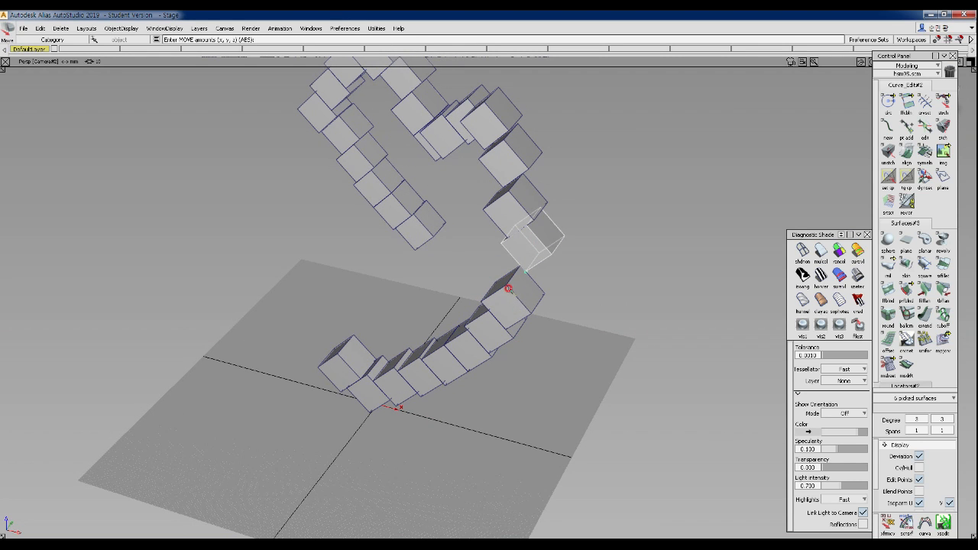
click(509, 289)
drag(508, 289, 512, 285)
Step: Pick the next cube up the right side and snap its bottom corner onto the cube just realigned
alt+shift+drag(540, 237, 507, 204)
click(504, 200)
alt+shift+drag(503, 244, 479, 223)
click(496, 216)
alt+shift+drag(534, 260, 498, 271)
ctrl+shift+right_drag(484, 289, 485, 268)
ctrl+alt+click(488, 267)
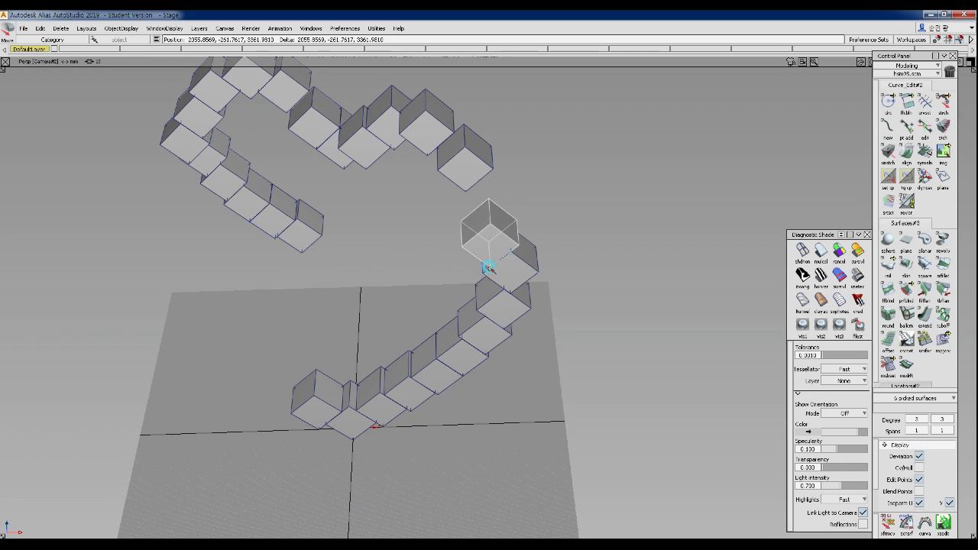
Step: Replace the selection with the following cube up the right side and snap it onto the top of the realigned chain
mouse_move(458, 252)
ctrl+shift+mouse_down()
mouse_move(448, 188)
mouse_move(486, 170)
mouse_move(462, 194)
ctrl+shift+mouse_up()
click(463, 198)
ctrl+shift+drag(448, 228, 437, 173)
click(459, 182)
ctrl+shift+middle_drag(449, 257, 450, 210)
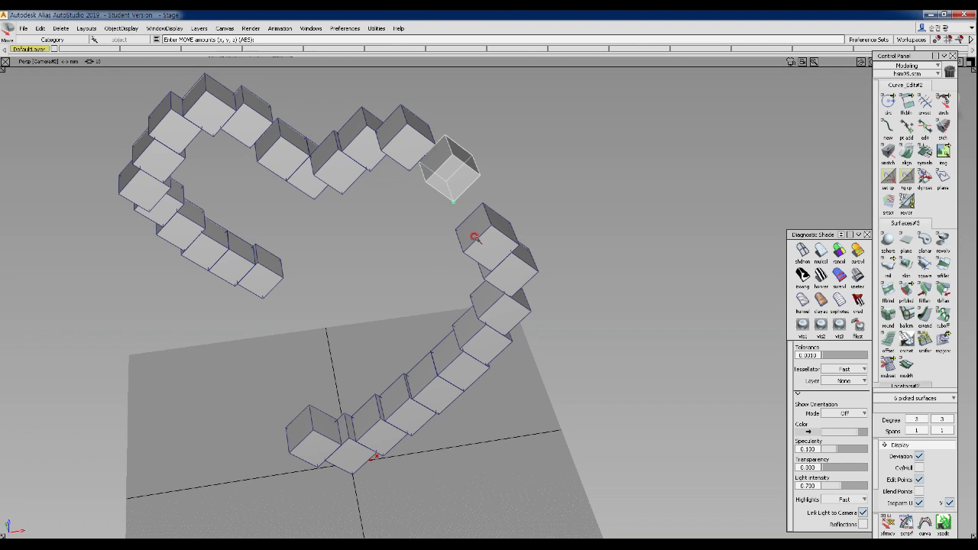
click(470, 243)
alt+shift+drag(470, 243, 591, 286)
ctrl+shift+right_click(382, 321)
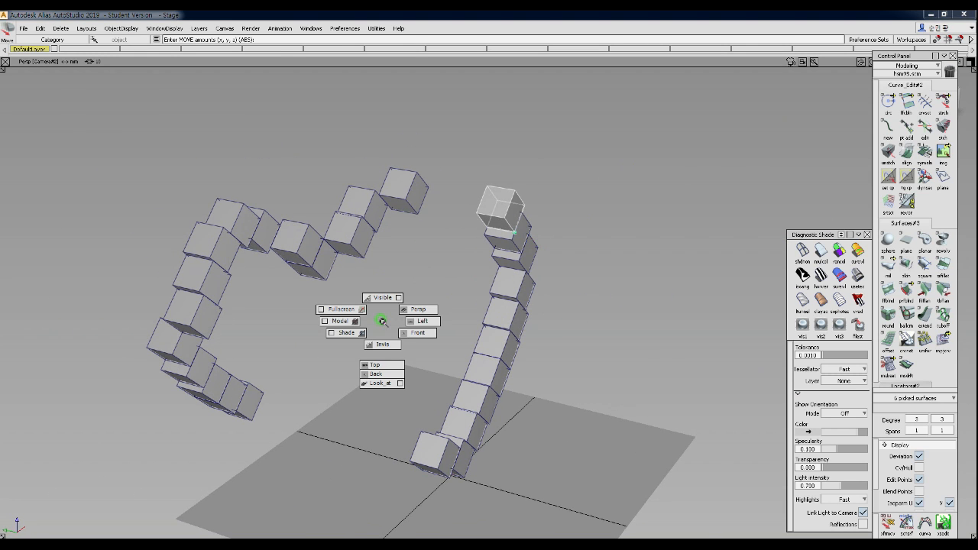
Step: Clear the selection and, in the front view, pick all the cubes lying off the central column
click(416, 322)
alt+shift+right_drag(475, 304, 458, 321)
ctrl+shift+drag(505, 344, 513, 415)
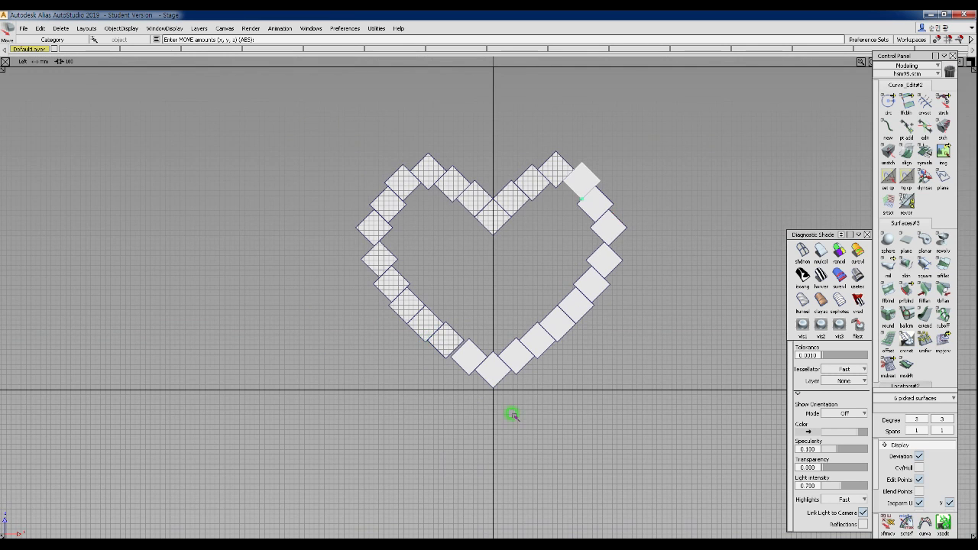
ctrl+shift+right_drag(495, 301, 512, 311)
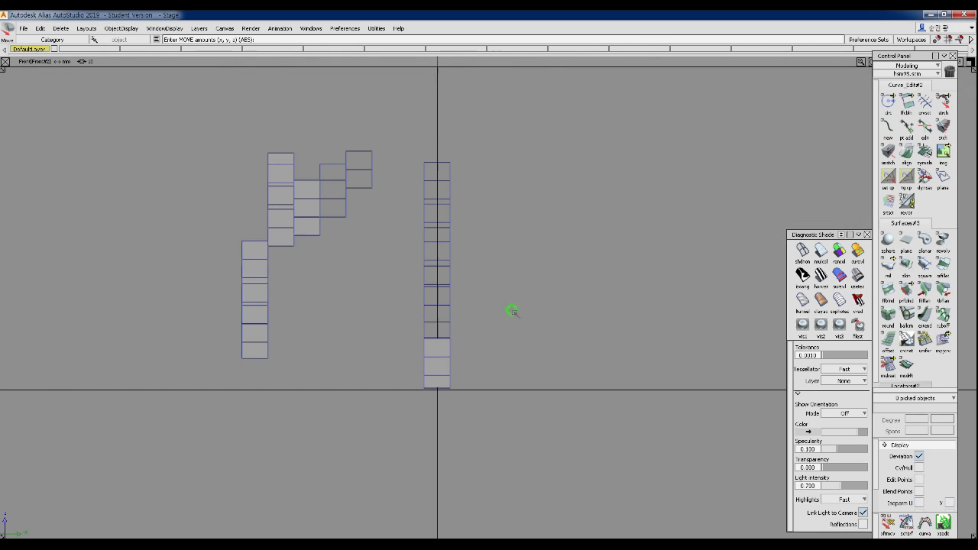
alt+shift+middle_drag(376, 285, 421, 293)
ctrl+shift+drag(403, 361, 349, 220)
ctrl+shift+drag(282, 115, 281, 136)
drag(201, 114, 434, 414)
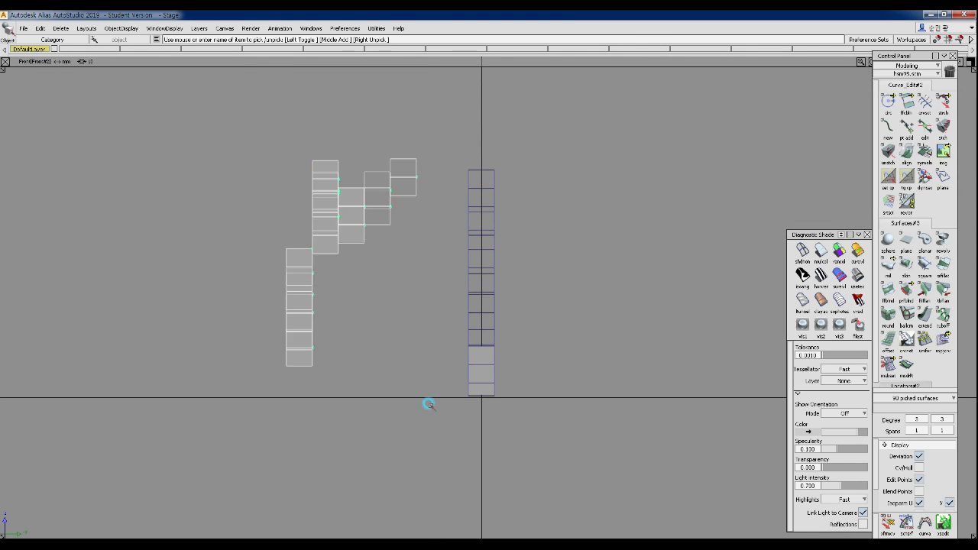
Step: Move the picked cubes sideways and snap them onto the central column so the whole heart lies in one plane
middle_drag(405, 320, 482, 331)
ctrl+shift+drag(481, 158, 481, 159)
click(481, 158)
middle_drag(510, 297, 564, 244)
click(484, 204)
click(485, 206)
click(479, 216)
click(482, 196)
click(482, 181)
click(479, 203)
click(478, 232)
middle_drag(528, 262, 556, 275)
Step: Examine the aligned cube heart from several sides in the perspective view
ctrl+shift+right_drag(536, 308, 583, 243)
alt+shift+drag(492, 290, 408, 302)
alt+shift+right_drag(499, 217, 429, 272)
alt+shift+middle_drag(430, 272, 447, 220)
alt+shift+right_drag(447, 220, 461, 273)
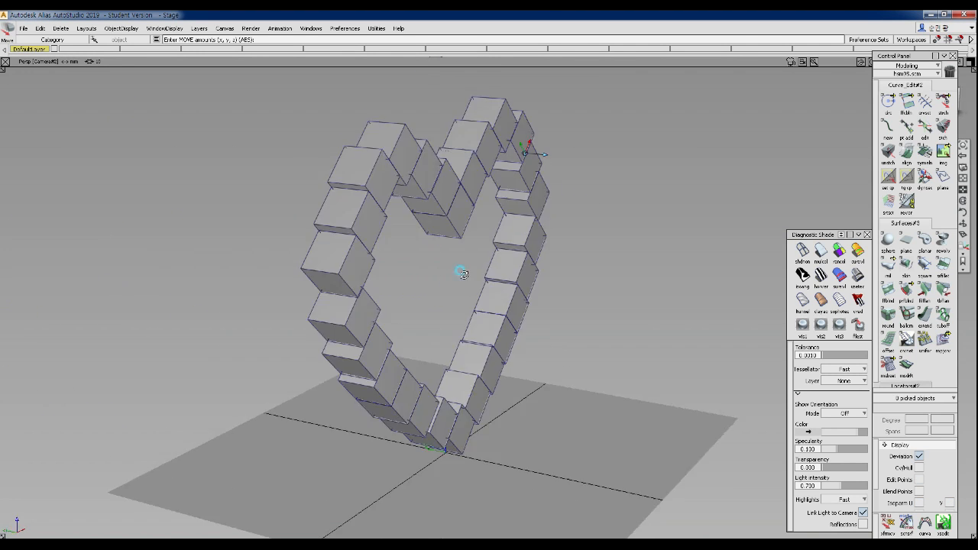
alt+shift+drag(460, 273, 384, 250)
mouse_move(418, 362)
alt+shift+mouse_down()
mouse_move(318, 312)
mouse_move(349, 375)
mouse_move(380, 315)
mouse_move(371, 280)
mouse_move(250, 233)
mouse_move(328, 284)
mouse_move(140, 239)
mouse_move(414, 238)
alt+shift+mouse_up()
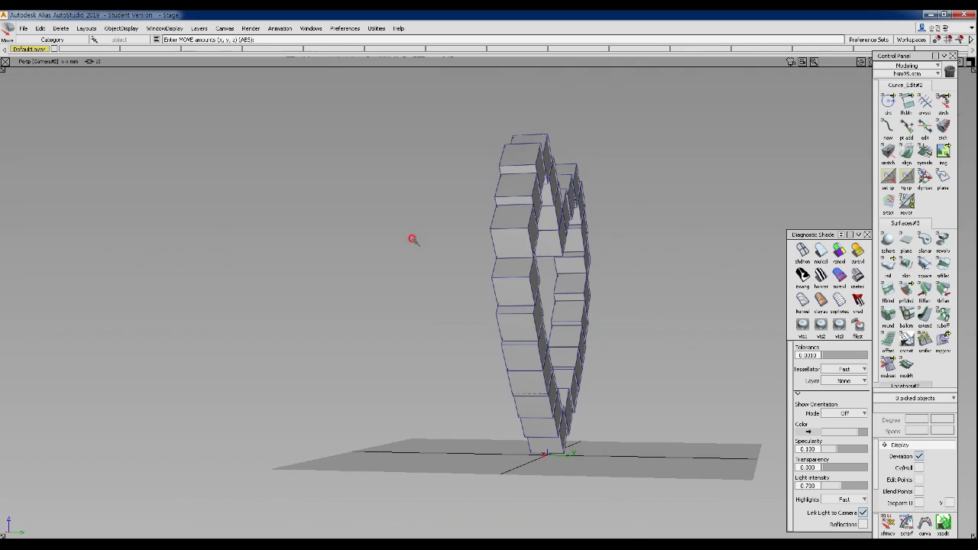
Step: In the left view, place a sphere beside the heart and scale it up
ctrl+shift+middle_drag(413, 238, 519, 236)
mouse_move(540, 230)
alt+shift+right_down()
mouse_move(492, 272)
mouse_move(437, 270)
alt+shift+right_up()
mouse_move(437, 270)
alt+shift+middle_down()
mouse_move(340, 263)
mouse_move(255, 276)
alt+shift+middle_up()
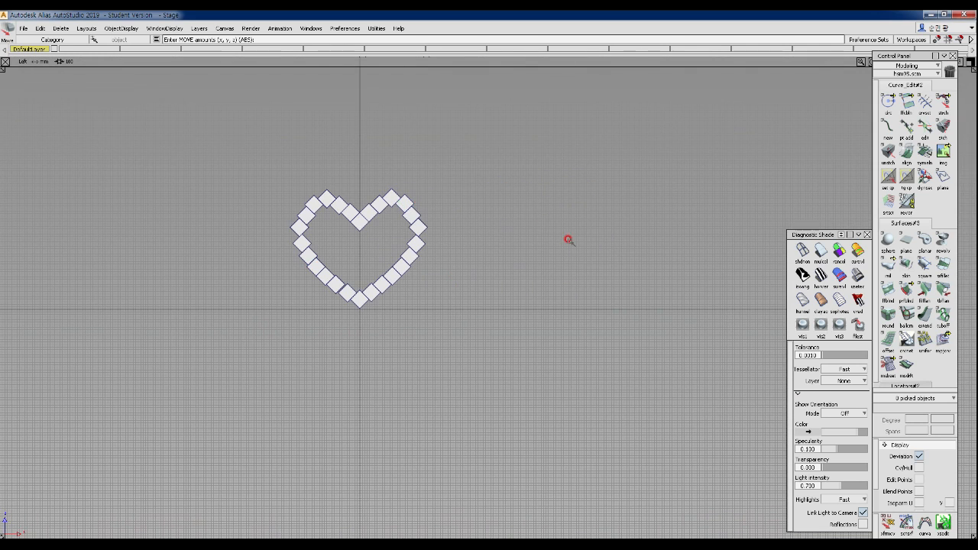
click(888, 241)
click(527, 224)
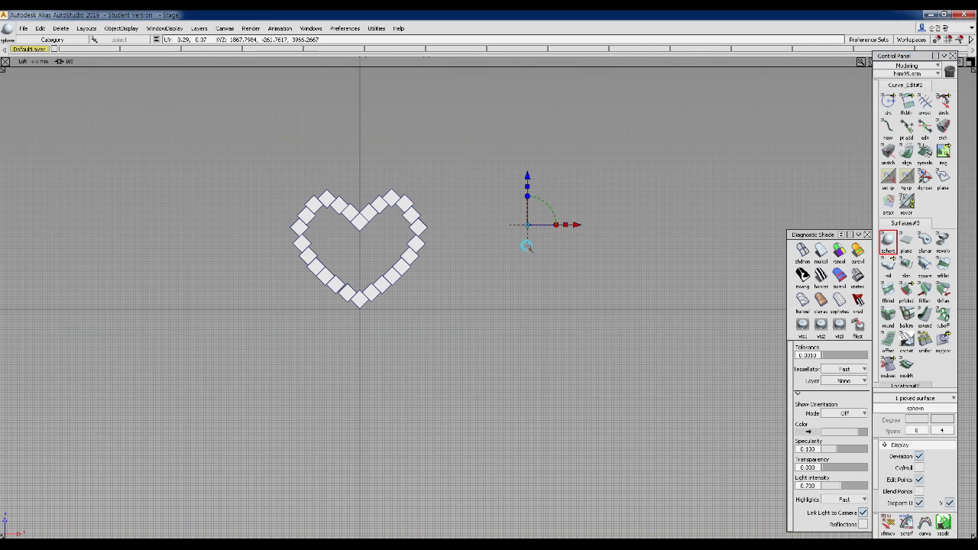
ctrl+shift+middle_drag(515, 274, 561, 273)
drag(495, 290, 675, 259)
mouse_move(520, 288)
mouse_down()
mouse_move(553, 207)
mouse_move(426, 298)
mouse_move(461, 286)
mouse_up()
Step: Snap the sphere's pivot from its centre to a point on its surface
alt+shift+middle_drag(461, 286, 332, 351)
alt+shift+right_drag(408, 330, 453, 334)
ctrl+shift+middle_drag(452, 334, 509, 276)
alt+shift+drag(496, 285, 387, 321)
ctrl+shift+middle_drag(257, 298, 277, 286)
mouse_move(243, 275)
alt+shift+mouse_down()
mouse_move(284, 314)
mouse_move(238, 264)
alt+shift+mouse_up()
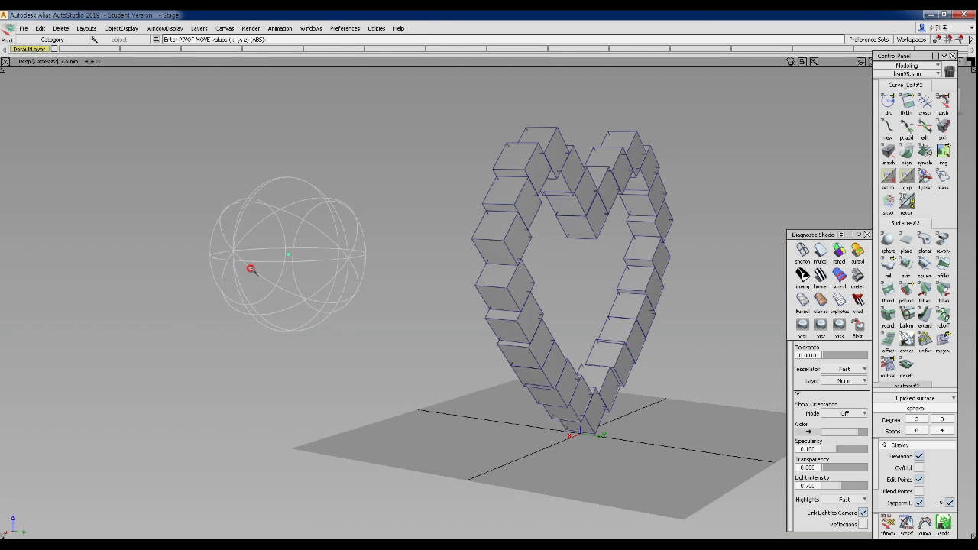
ctrl+shift+middle_drag(258, 269, 288, 255)
mouse_move(322, 260)
mouse_down()
mouse_move(295, 290)
mouse_move(152, 305)
mouse_move(304, 304)
mouse_move(295, 301)
mouse_move(308, 278)
mouse_move(316, 326)
mouse_move(305, 258)
mouse_up()
drag(276, 340, 328, 277)
Step: Paste a copy of the sphere and snap it against the original so the two touch
key(ctrl+v)
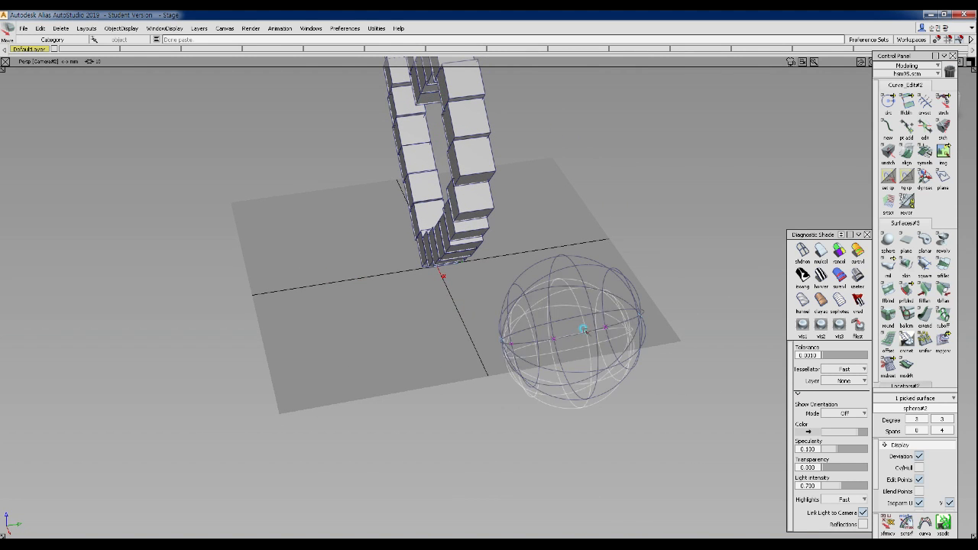
drag(583, 330, 425, 331)
alt+shift+drag(466, 285, 337, 294)
alt+shift+right_drag(337, 294, 333, 314)
alt+shift+middle_drag(329, 285, 329, 304)
mouse_move(313, 280)
ctrl+shift+right_down()
mouse_move(412, 268)
mouse_move(428, 289)
ctrl+shift+right_up()
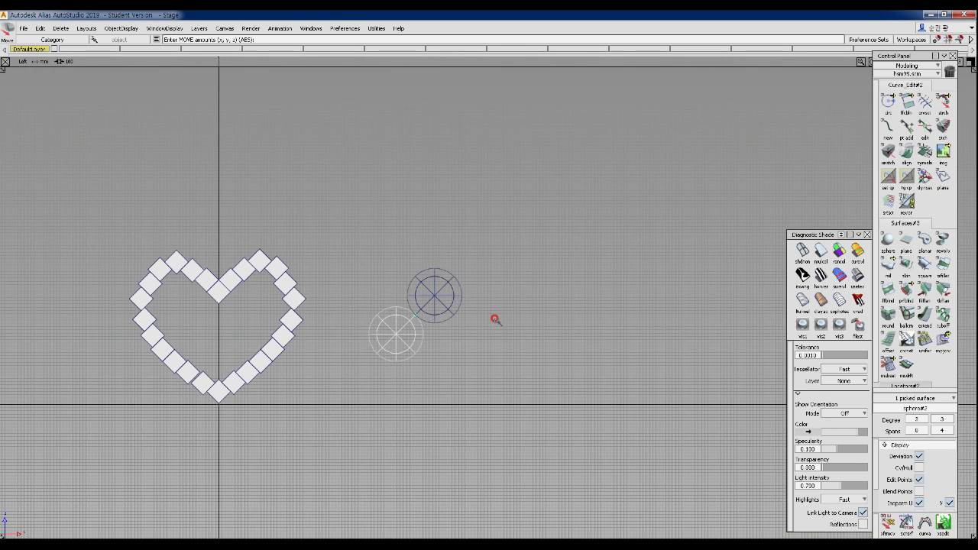
Step: Paste a third sphere, place it above and beyond the touching pair, away from the heart, and enlarge it
key(ctrl+v)
drag(599, 332, 600, 331)
ctrl+shift+middle_drag(466, 358, 474, 321)
right_drag(473, 321, 478, 217)
middle_drag(516, 218, 657, 238)
drag(633, 251, 539, 289)
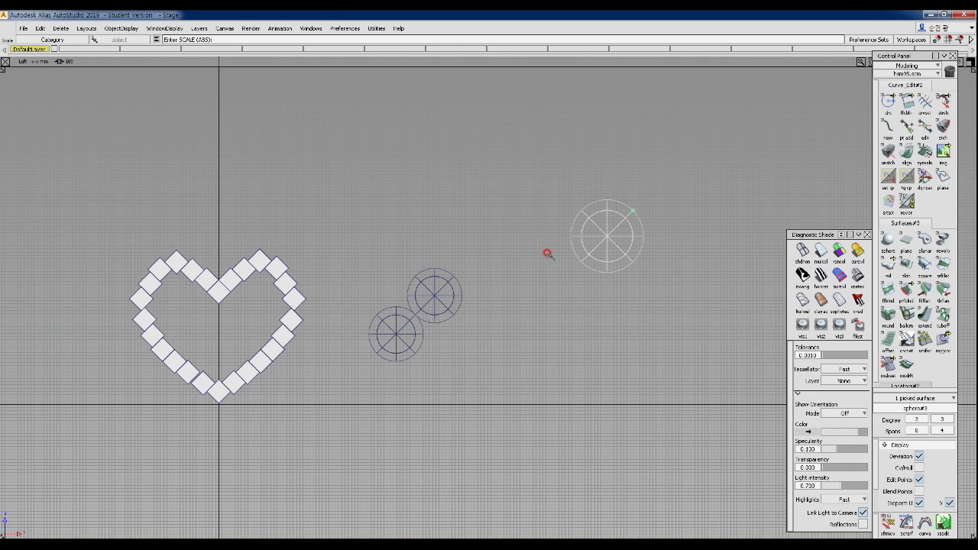
Step: Examine the heart and the three spheres from different angles in the perspective view
key(F8)
alt+shift+drag(583, 247, 493, 267)
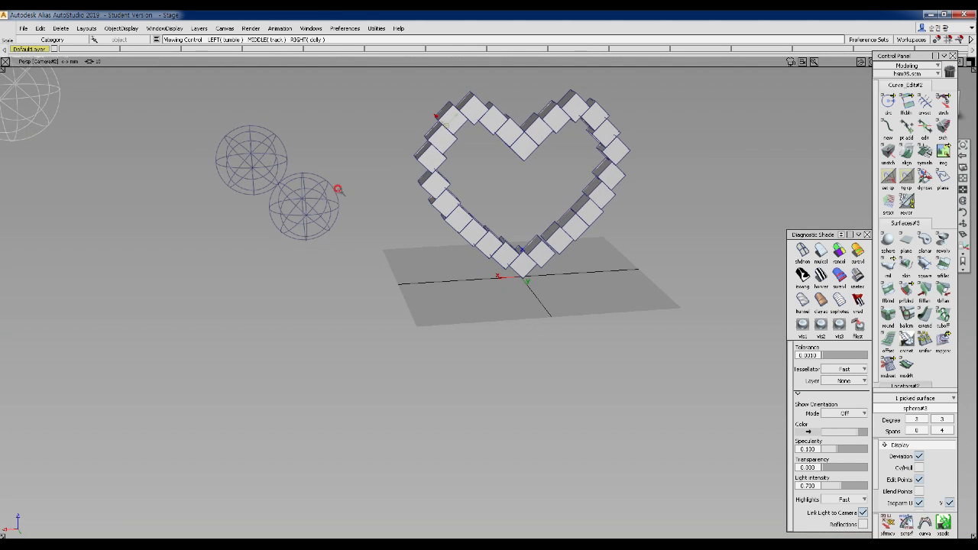
alt+shift+click(272, 182)
alt+shift+right_drag(272, 182, 310, 230)
alt+shift+drag(310, 229, 479, 265)
alt+shift+drag(164, 243, 201, 251)
alt+shift+right_drag(201, 251, 165, 264)
alt+shift+middle_drag(164, 264, 179, 275)
alt+shift+drag(306, 263, 343, 275)
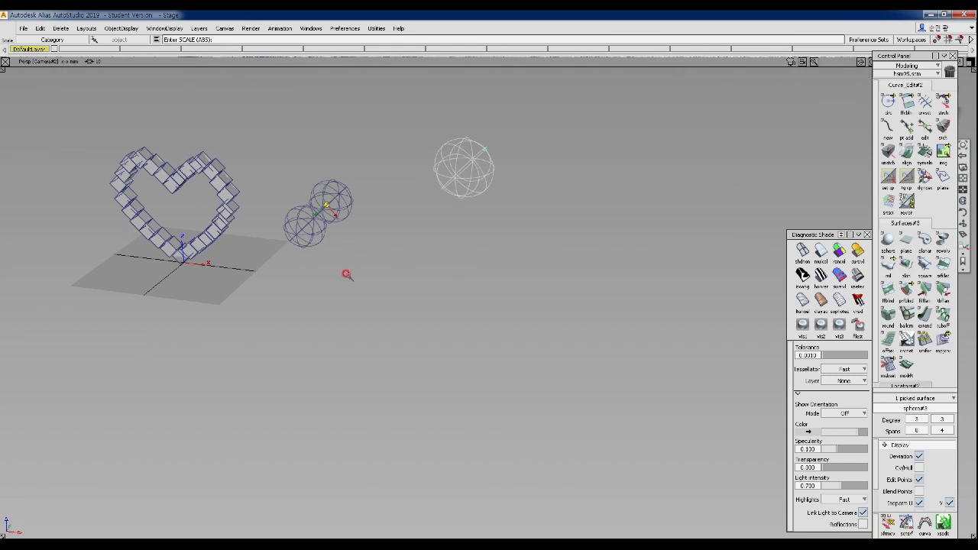
alt+shift+right_drag(314, 269, 326, 254)
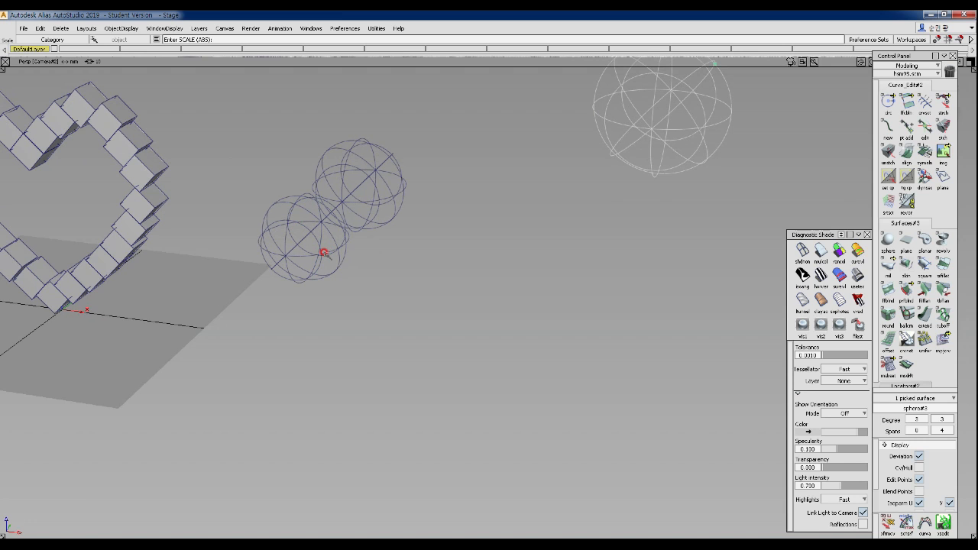
alt+shift+drag(323, 229, 457, 263)
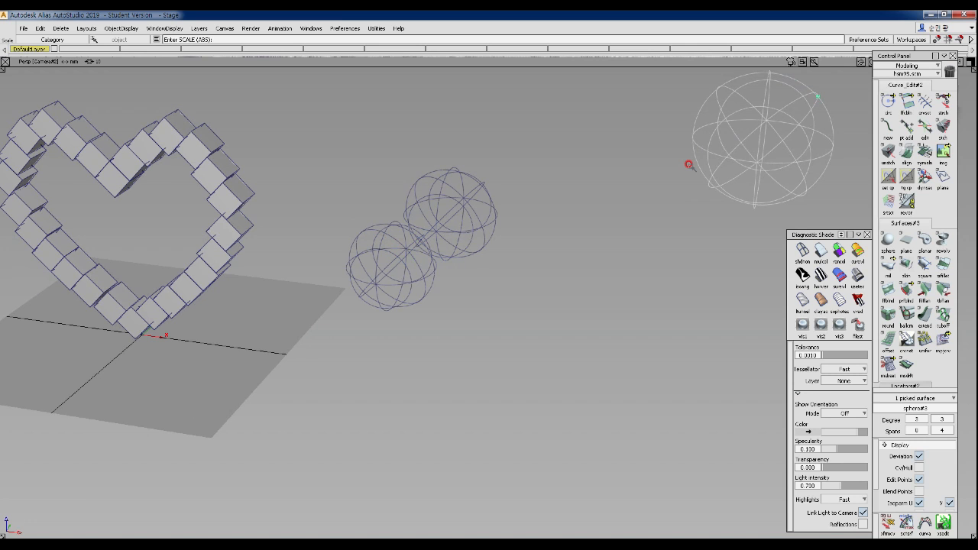
Step: Paste a copy of the enlarged sphere and move it horizontally toward the heart, directly beside the original
ctrl+shift+middle_drag(501, 198, 605, 194)
ctrl+shift+right_drag(589, 204, 589, 180)
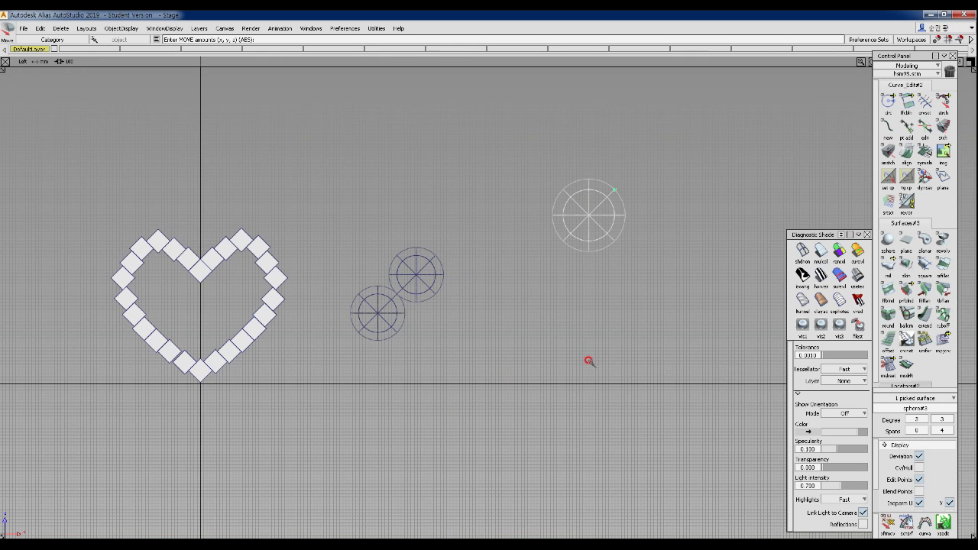
key(ctrl+v)
middle_drag(605, 344, 535, 344)
alt+shift+right_drag(535, 344, 575, 229)
alt+shift+middle_drag(561, 219, 370, 343)
middle_drag(478, 314, 494, 312)
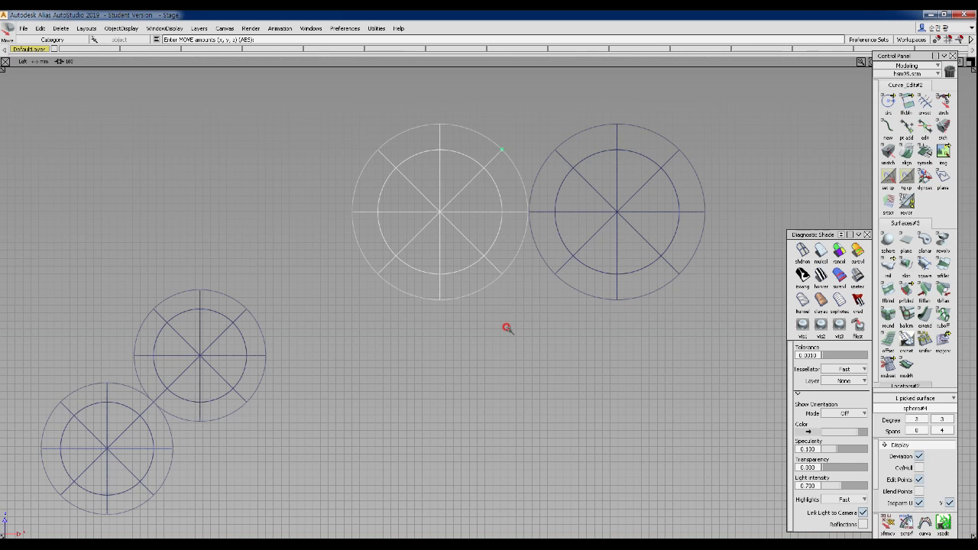
Step: Examine the two large spheres and their positions relative to the small pair in the perspective view
mouse_move(516, 324)
ctrl+shift+right_down()
mouse_move(594, 227)
mouse_move(608, 170)
ctrl+shift+right_up()
alt+shift+drag(615, 181, 504, 255)
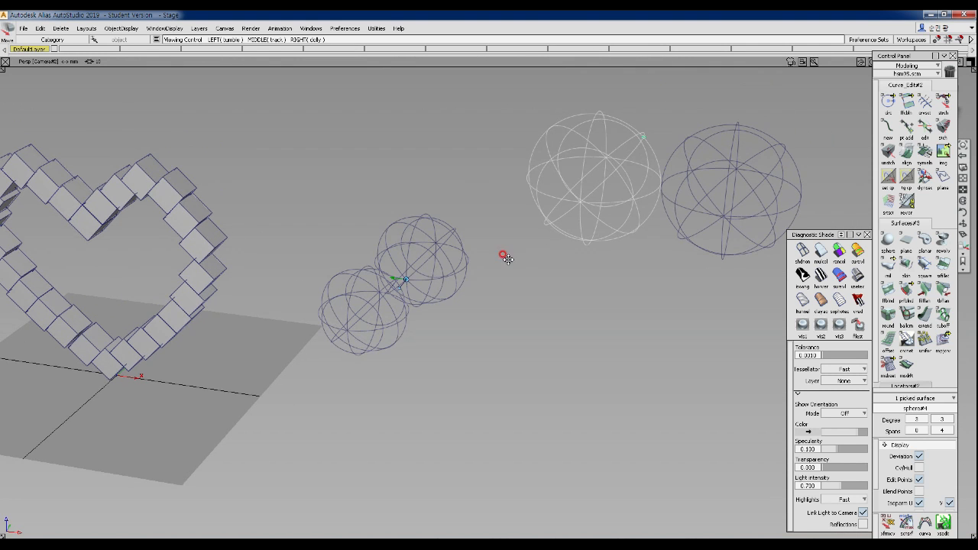
alt+shift+middle_click(637, 142)
alt+shift+right_drag(637, 142, 647, 192)
alt+shift+drag(642, 193, 387, 244)
alt+shift+middle_drag(609, 236, 577, 274)
alt+shift+drag(649, 235, 760, 176)
Step: Regroup the picked large sphere with the two smaller ones and snap its pivot to the top corner of the heart's left lobe
ctrl+shift+middle_drag(585, 186, 623, 129)
mouse_move(557, 174)
ctrl+mouse_down()
mouse_move(544, 191)
mouse_move(552, 204)
mouse_move(600, 184)
ctrl+mouse_up()
mouse_move(341, 215)
ctrl+mouse_down()
mouse_move(348, 221)
mouse_move(351, 191)
mouse_move(362, 193)
mouse_move(367, 174)
ctrl+mouse_up()
click(422, 293)
right_drag(422, 293, 428, 164)
ctrl+shift+drag(469, 116, 468, 92)
ctrl+shift+drag(572, 145, 553, 231)
ctrl+shift+middle_drag(451, 354, 450, 277)
mouse_move(349, 167)
ctrl+mouse_down()
mouse_move(329, 140)
mouse_move(283, 114)
mouse_move(267, 135)
mouse_move(266, 127)
mouse_move(277, 160)
mouse_move(261, 125)
mouse_move(326, 231)
mouse_move(506, 222)
ctrl+mouse_up()
Step: Examine the cube heart's alignment and the regrouped spheres in the perspective and left views
alt+shift+right_drag(506, 222, 309, 306)
alt+shift+middle_drag(306, 315, 323, 230)
alt+shift+drag(325, 230, 436, 242)
alt+shift+right_drag(342, 229, 352, 231)
alt+shift+right_drag(363, 256, 405, 281)
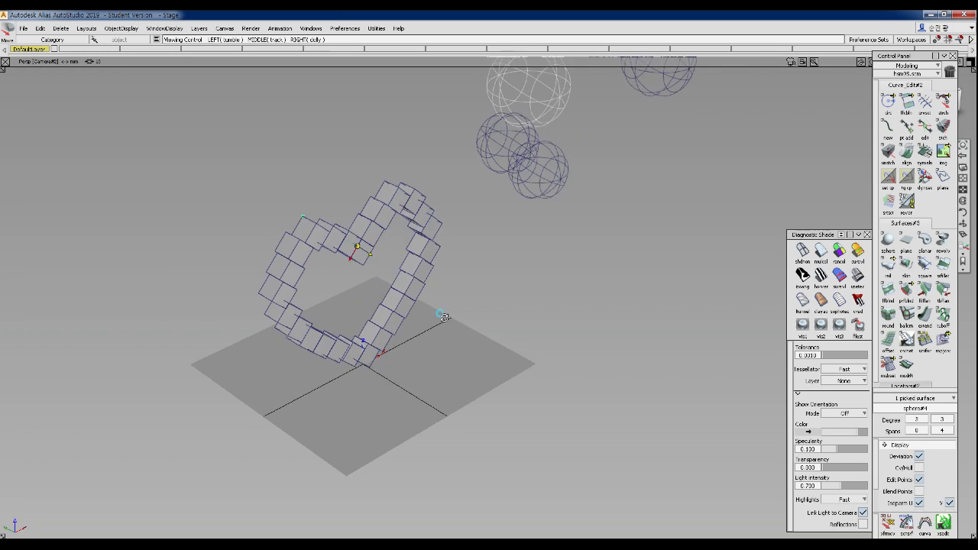
alt+shift+drag(405, 281, 266, 304)
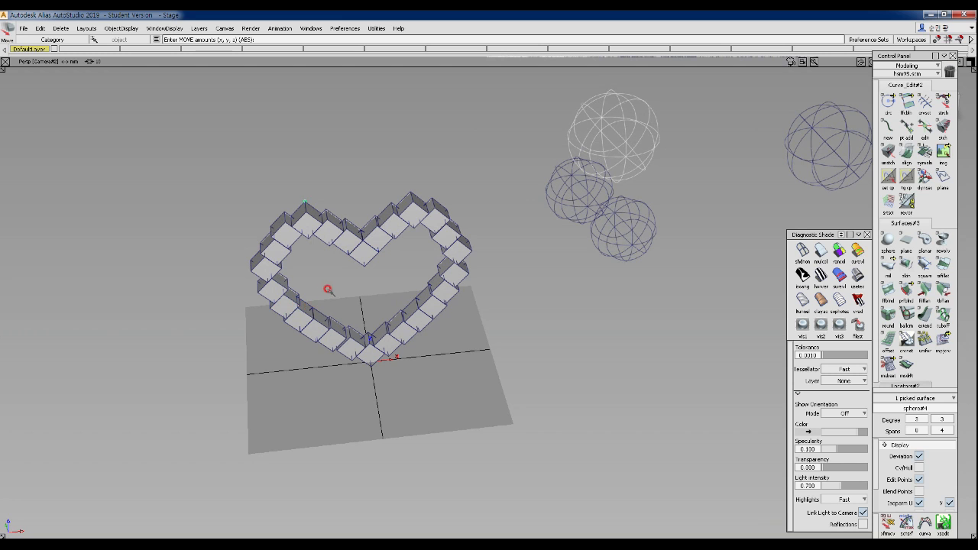
ctrl+shift+right_drag(339, 293, 436, 285)
alt+shift+middle_drag(389, 272, 386, 269)
alt+shift+right_drag(388, 272, 367, 350)
alt+shift+middle_drag(404, 310, 514, 242)
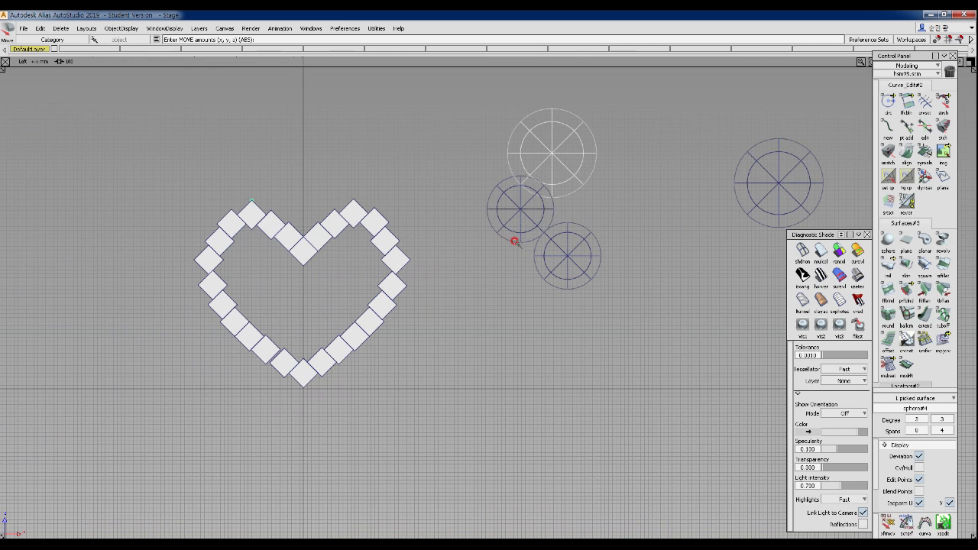
ctrl+shift+right_drag(396, 296, 541, 188)
alt+shift+drag(400, 286, 609, 271)
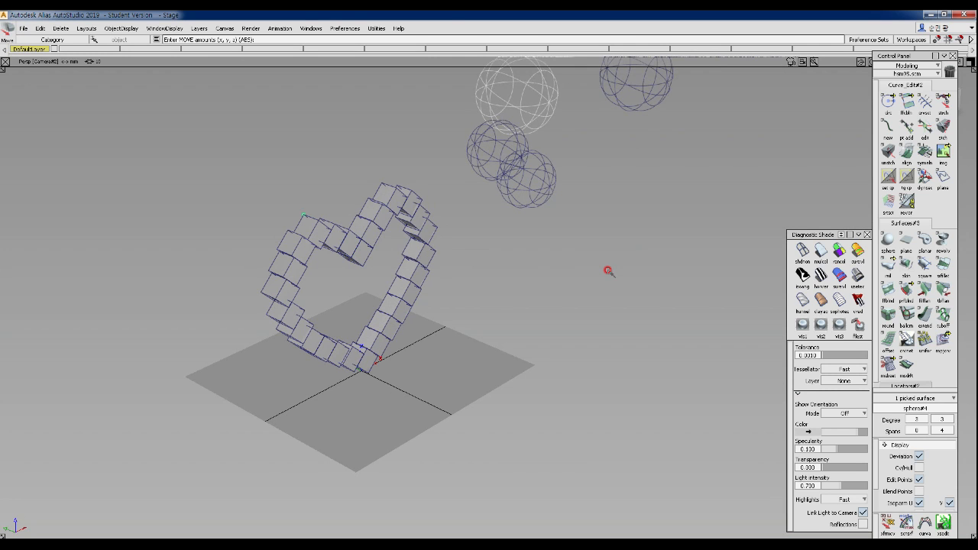
alt+shift+drag(336, 222, 547, 214)
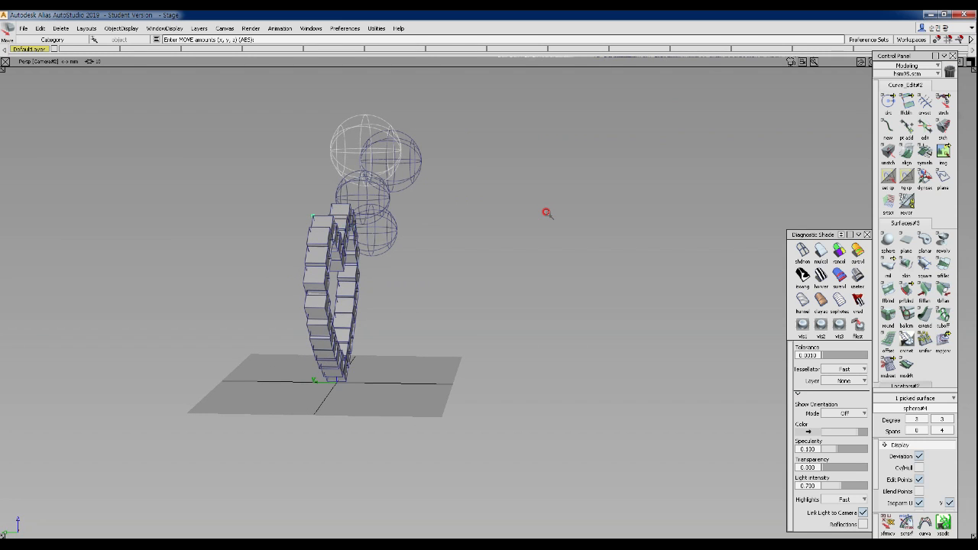